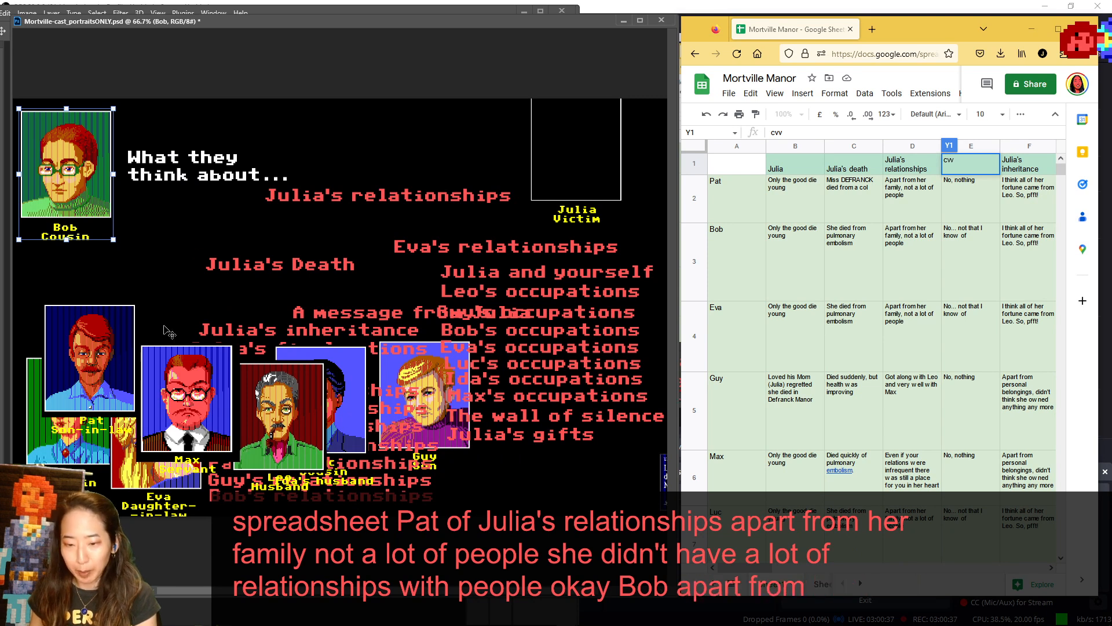
# - Shift the Julia frame and the "Eva's relationships" label outward, and replace Bob's portrait with Eva's beside the "What they think about..." heading
pyautogui.moveTo(594, 193); pyautogui.dragTo(642, 201)
pyautogui.moveTo(520, 249); pyautogui.dragTo(536, 252)
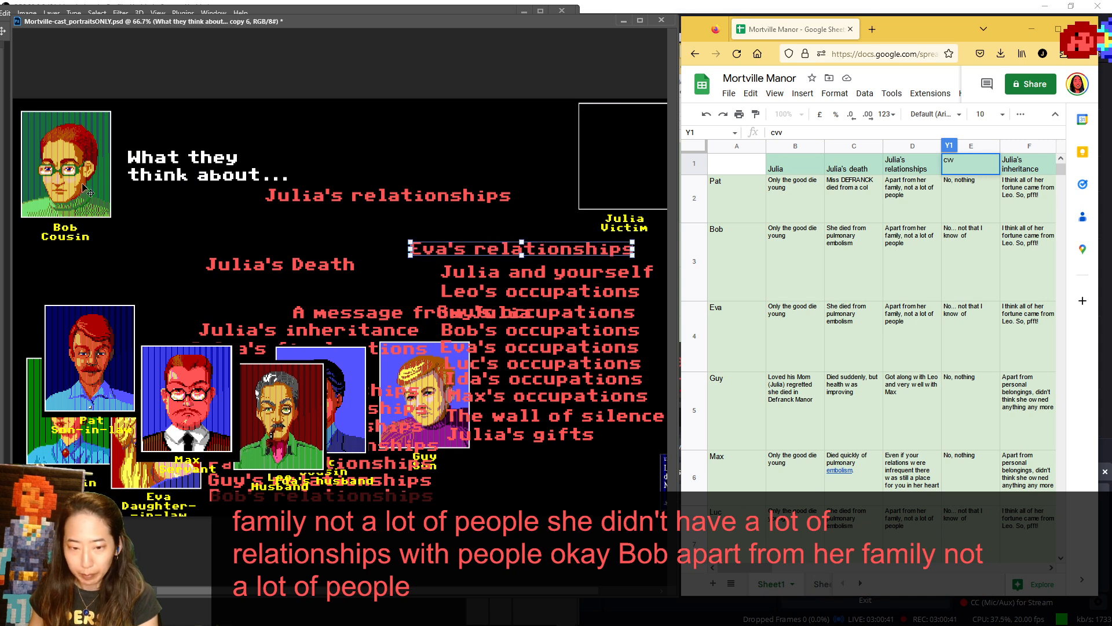
pyautogui.moveTo(87, 190); pyautogui.dragTo(412, 418)
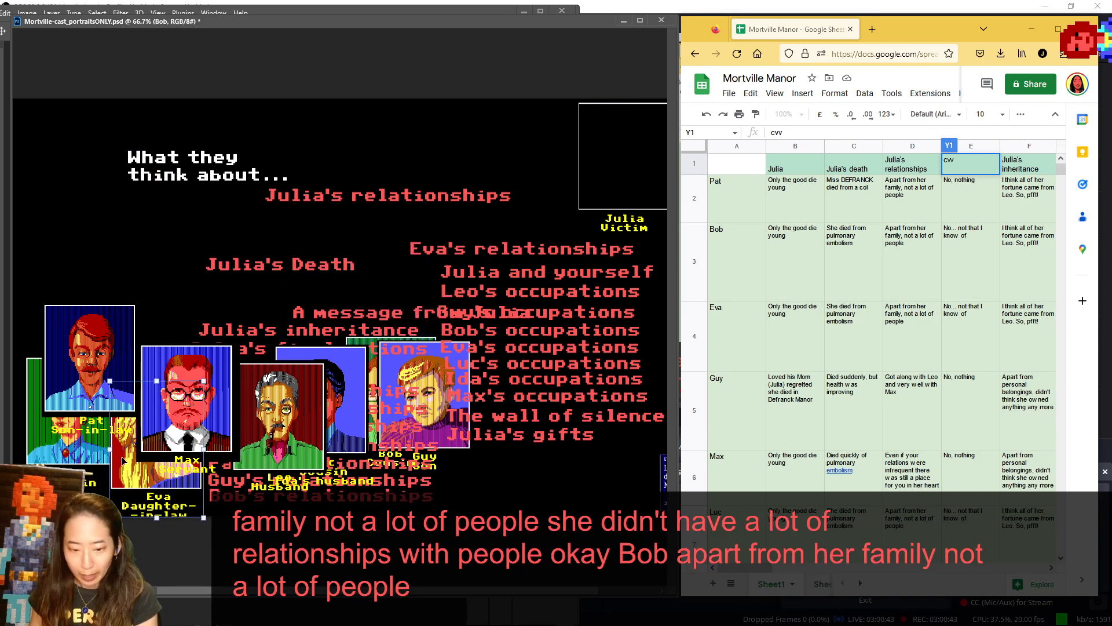
pyautogui.moveTo(121, 460); pyautogui.dragTo(45, 204)
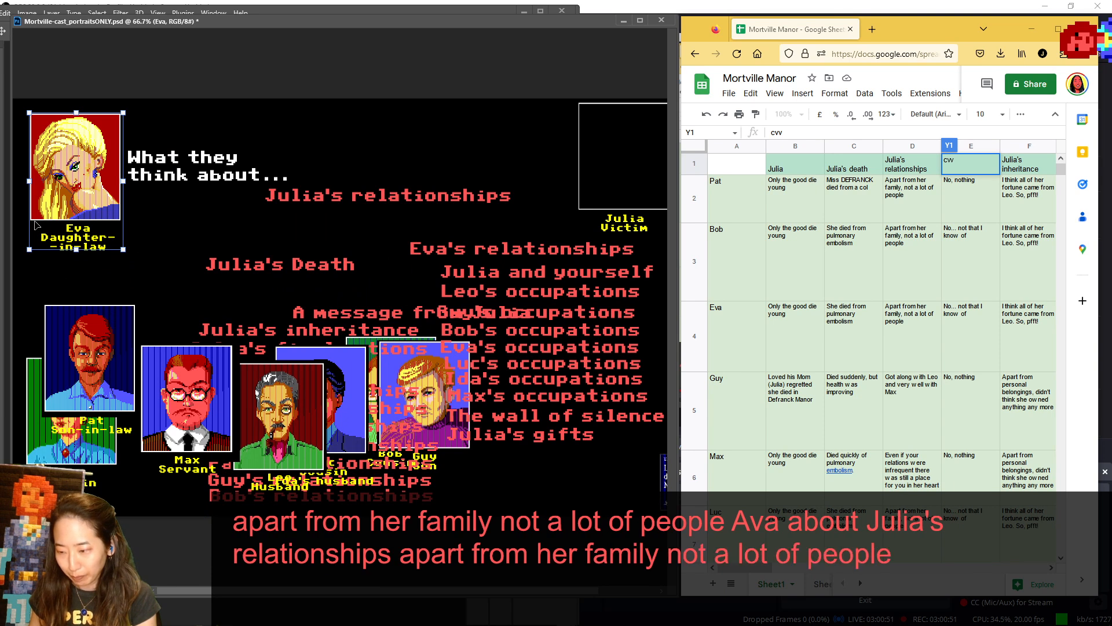
# - Replace Eva's portrait with Leo's beside the heading, moving Guy and Max aside in the cast, and look up Leo's row in the spreadsheet
pyautogui.moveTo(132, 143); pyautogui.dragTo(252, 440)
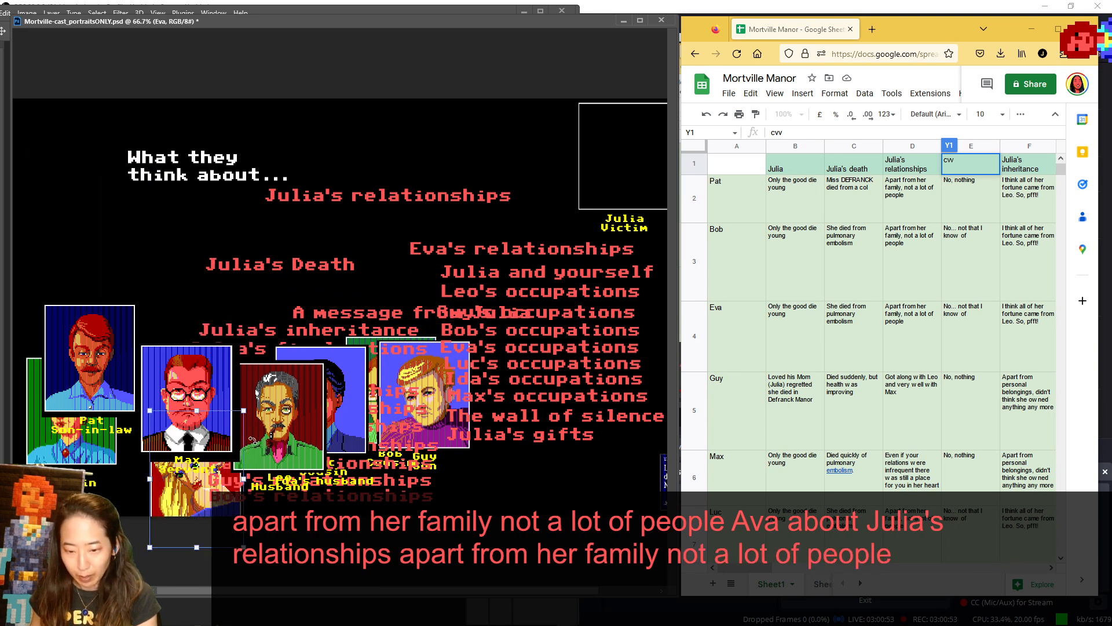
pyautogui.moveTo(396, 385); pyautogui.dragTo(462, 399)
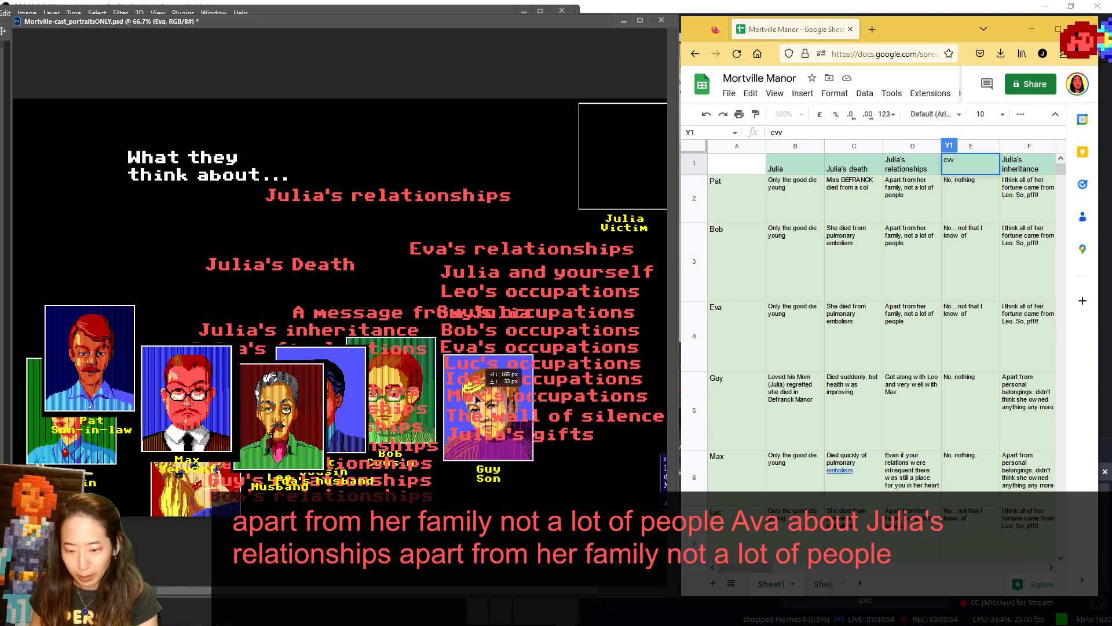
pyautogui.click(406, 373)
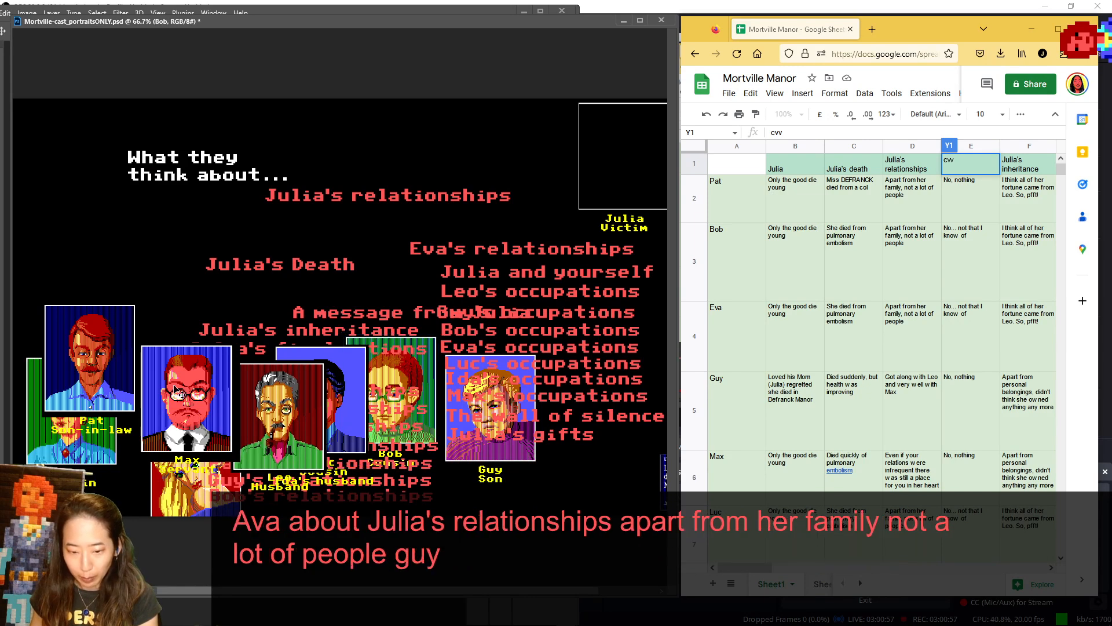
pyautogui.moveTo(172, 389); pyautogui.dragTo(77, 381)
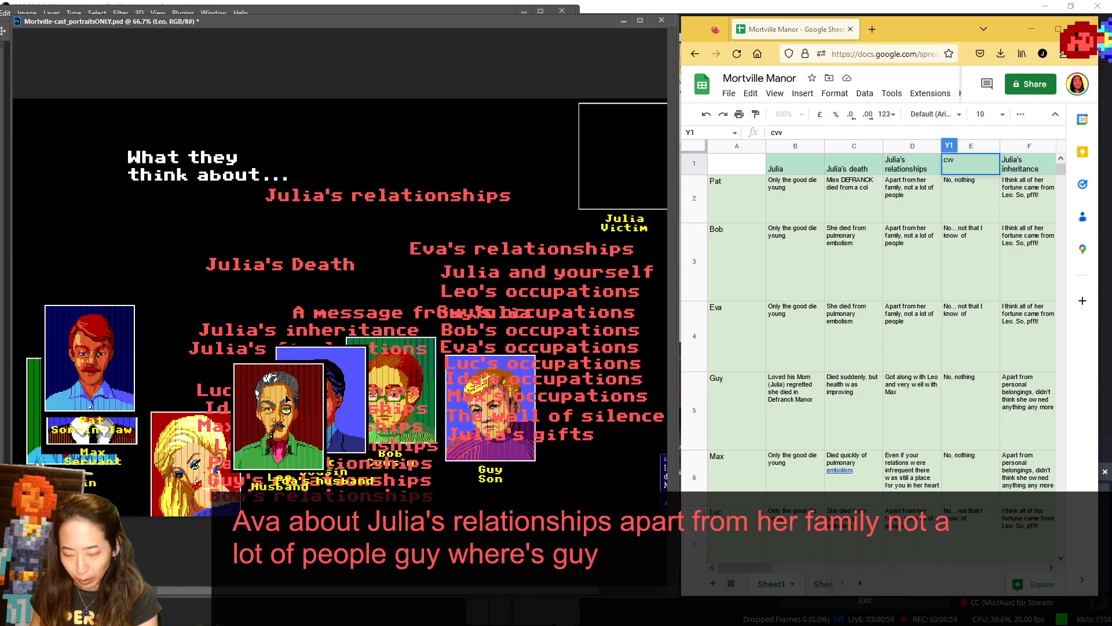
pyautogui.moveTo(268, 394); pyautogui.dragTo(97, 145)
pyautogui.scroll(-5, 826, 343)
pyautogui.scroll(1, 742, 365)
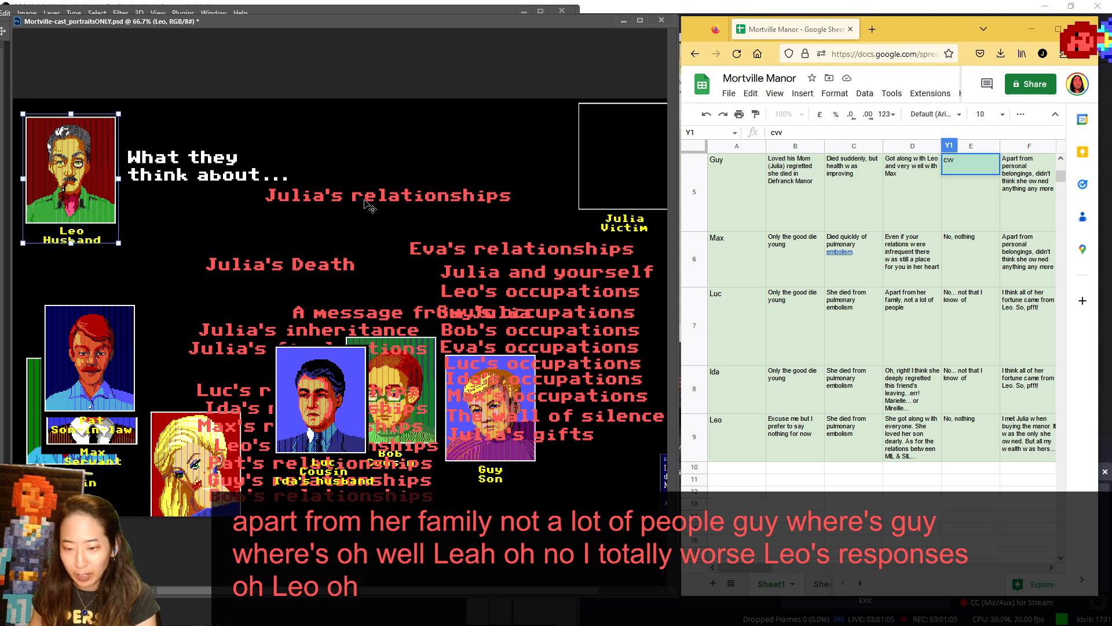
# - Swap the "Julia's relationships" label for the Julia frame as the topic, and review Leo's answers about Julia and her death
pyautogui.moveTo(372, 194); pyautogui.dragTo(430, 283)
pyautogui.scroll(4, 823, 248)
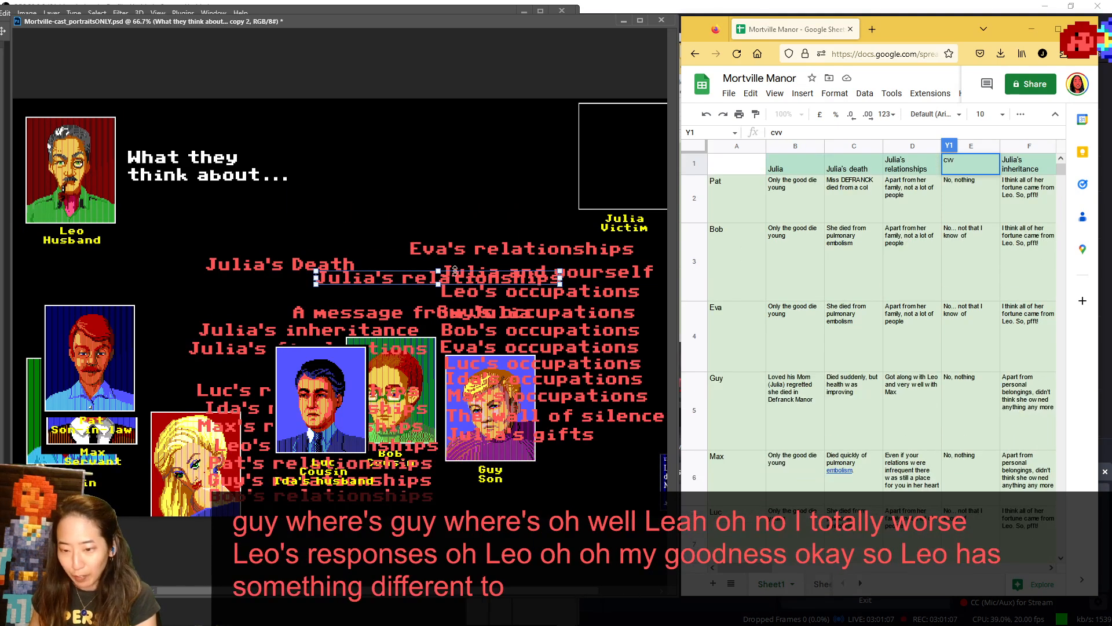
pyautogui.moveTo(615, 183); pyautogui.dragTo(331, 181)
pyautogui.scroll(-3, 786, 286)
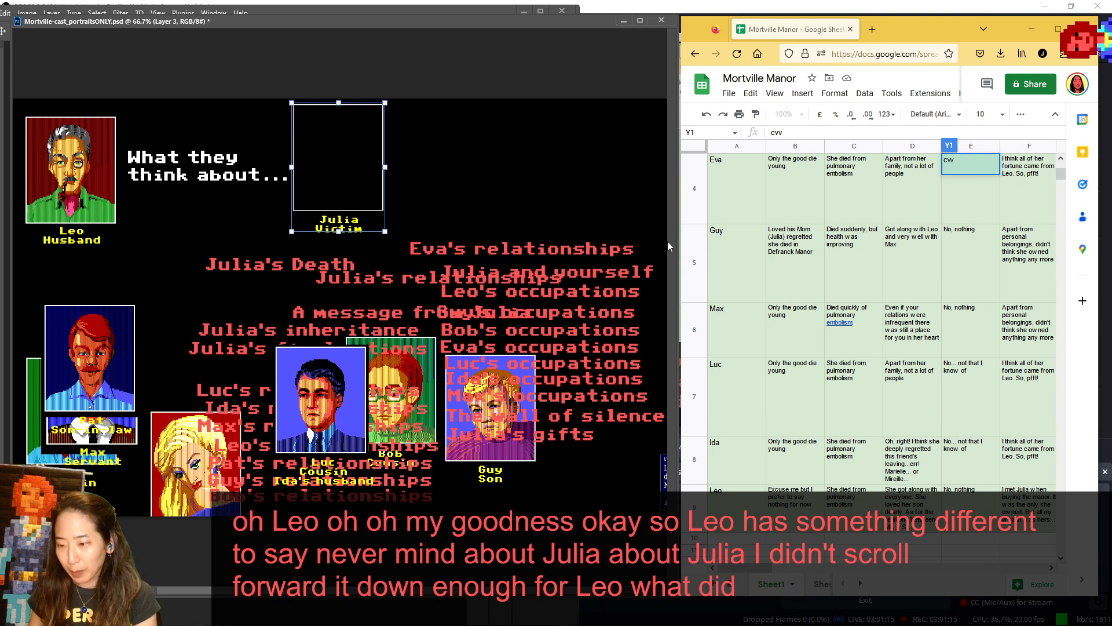
pyautogui.scroll(-2, 804, 218)
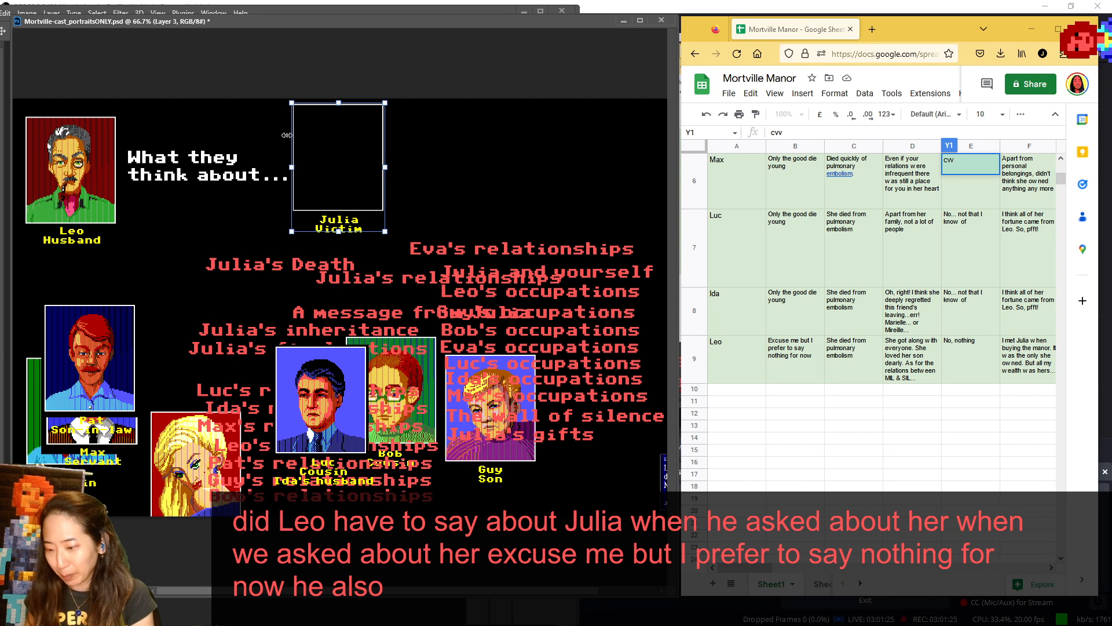
pyautogui.scroll(5, 863, 242)
pyautogui.scroll(-3, 863, 242)
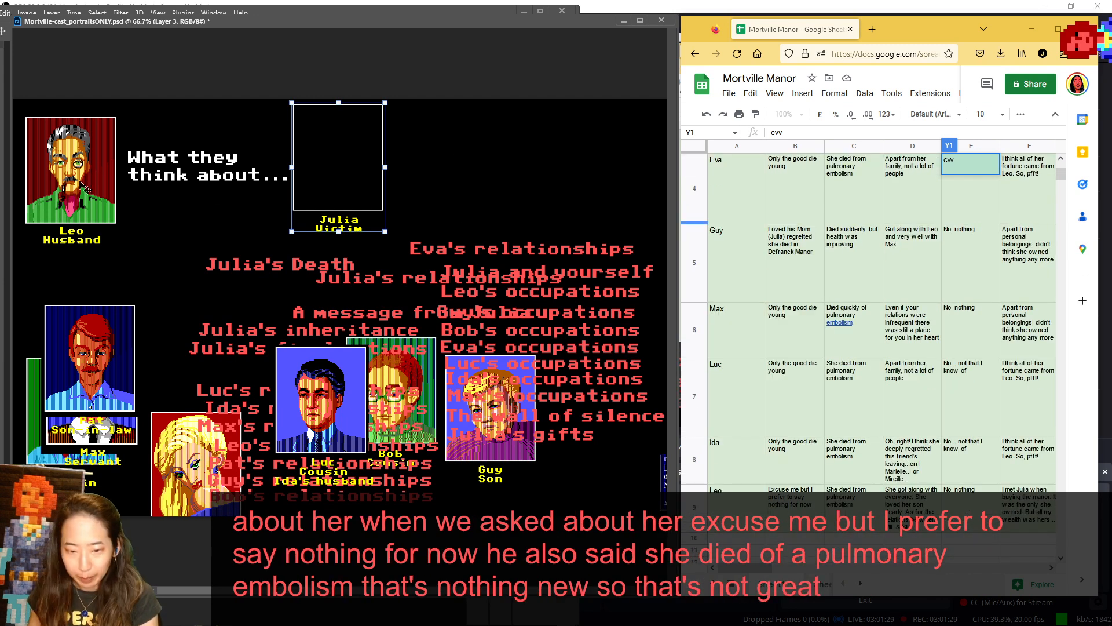
pyautogui.scroll(1, 918, 282)
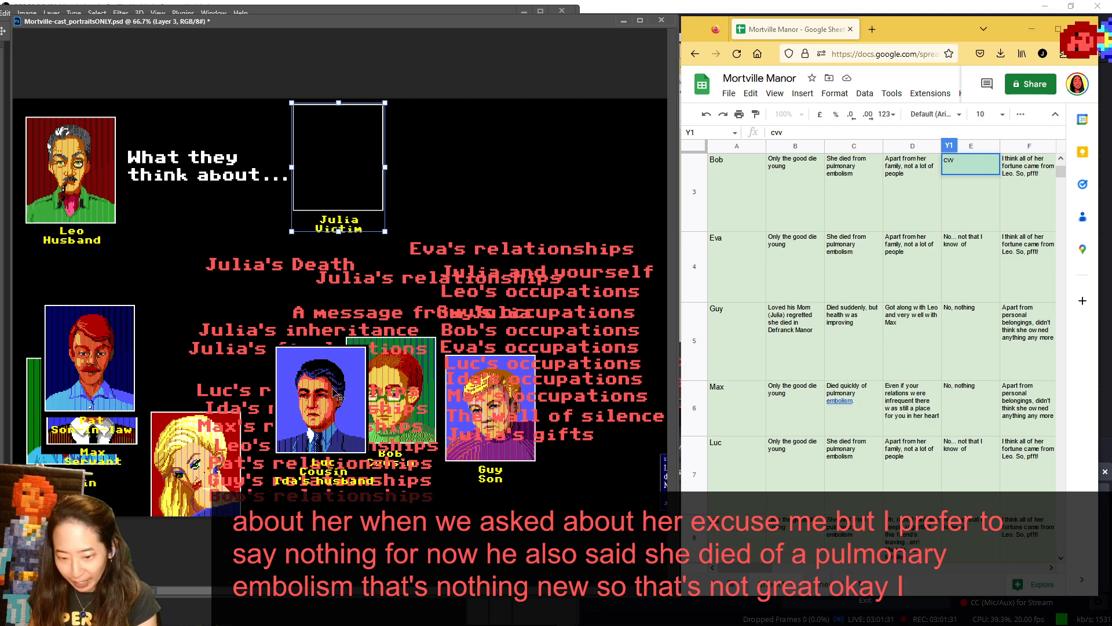
# - Replace Leo's portrait with Guy's beside the heading, moving Luc and the "Julia's gifts" label out of the way
pyautogui.moveTo(339, 397); pyautogui.dragTo(278, 388)
pyautogui.moveTo(487, 430); pyautogui.dragTo(297, 292)
pyautogui.moveTo(513, 449); pyautogui.dragTo(286, 228)
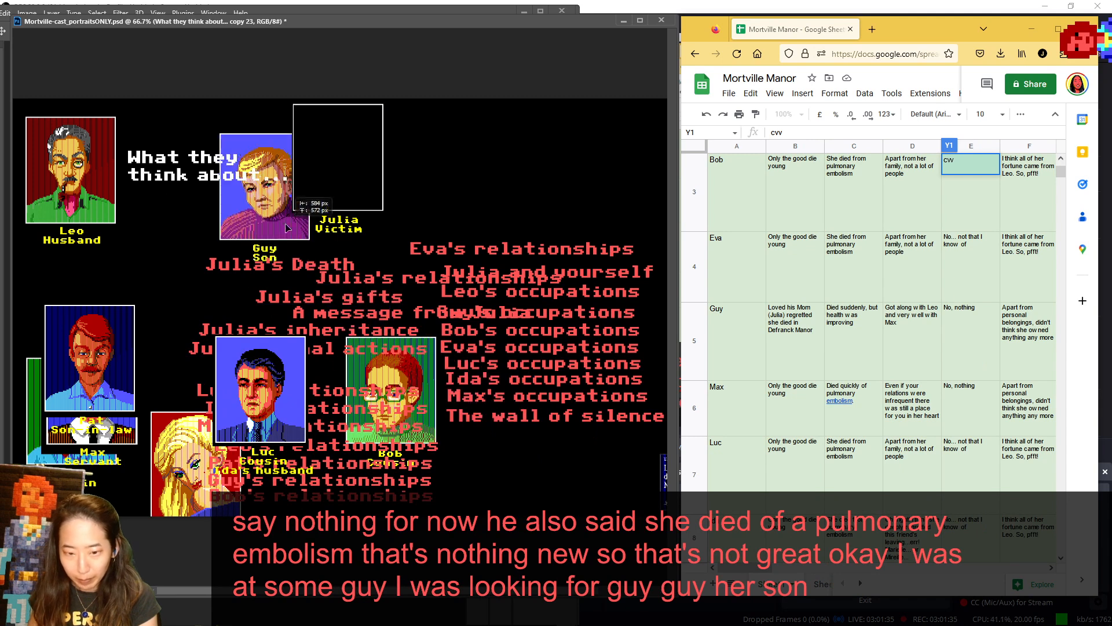
pyautogui.moveTo(87, 191); pyautogui.dragTo(277, 415)
pyautogui.moveTo(240, 223); pyautogui.dragTo(48, 193)
# - Replace the Julia frame with the "Julia's relationships" label as the topic, and check Guy's answer in cell D5
pyautogui.moveTo(338, 168); pyautogui.dragTo(596, 193)
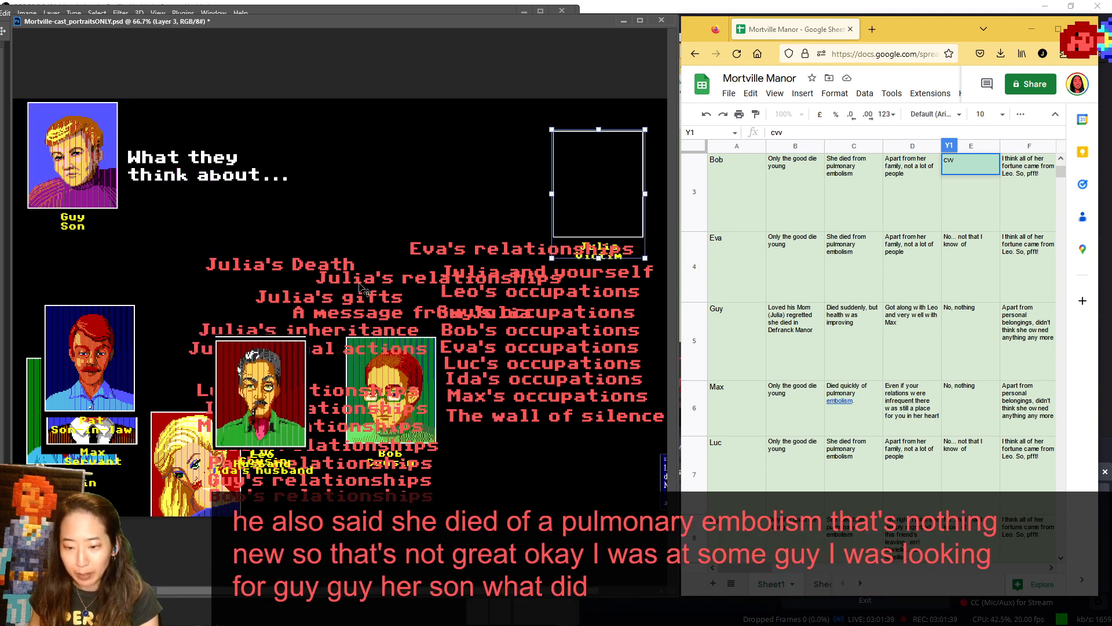
pyautogui.moveTo(363, 288); pyautogui.dragTo(227, 210)
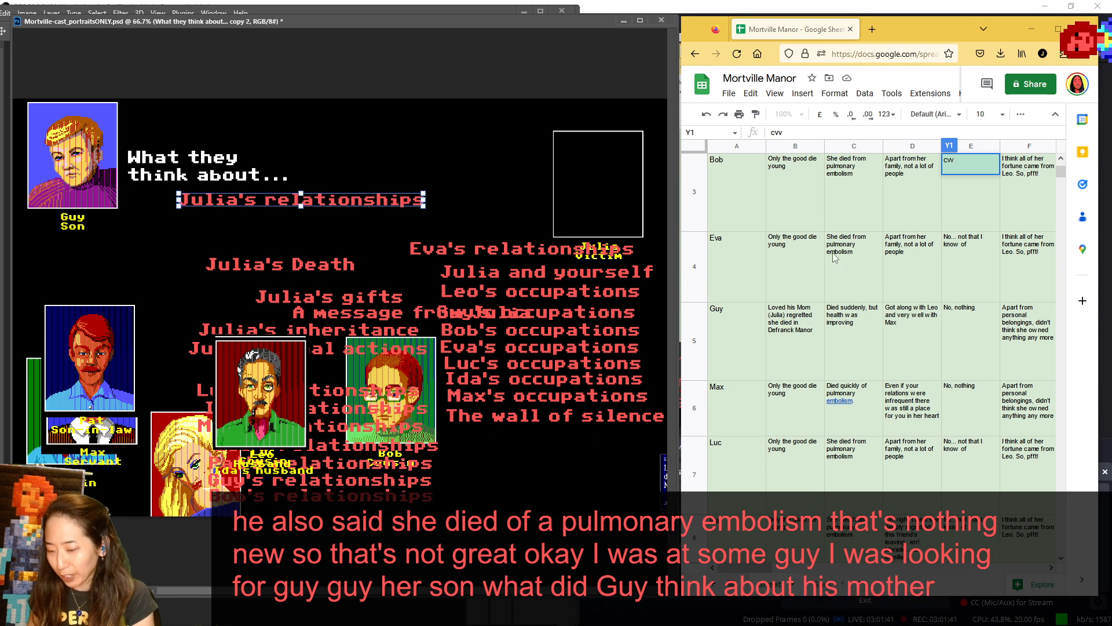
pyautogui.click(919, 332)
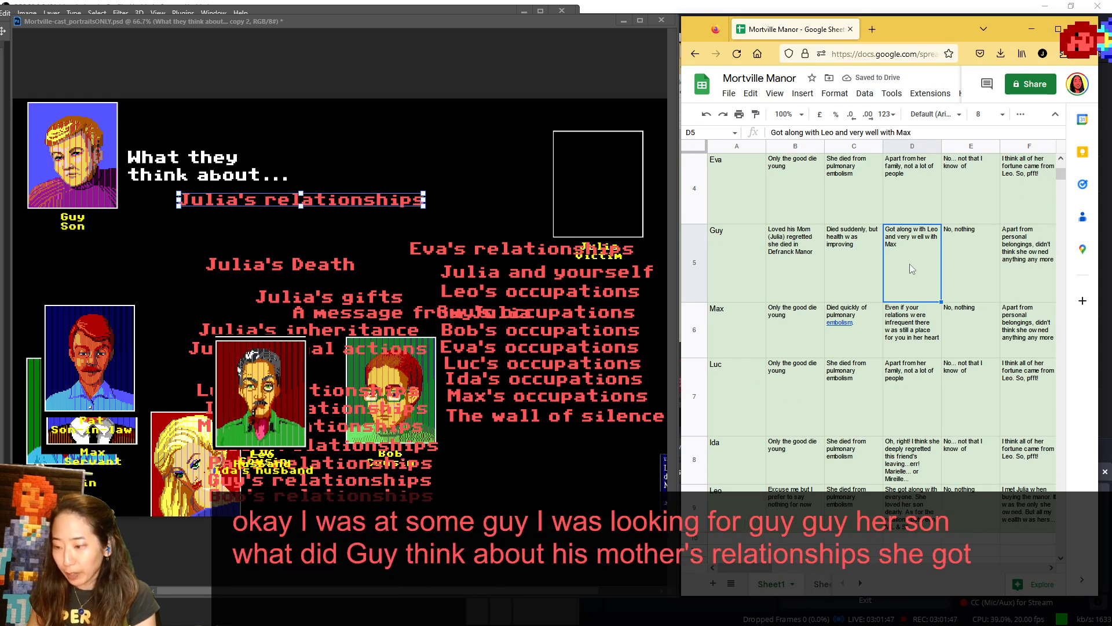
pyautogui.click(271, 338)
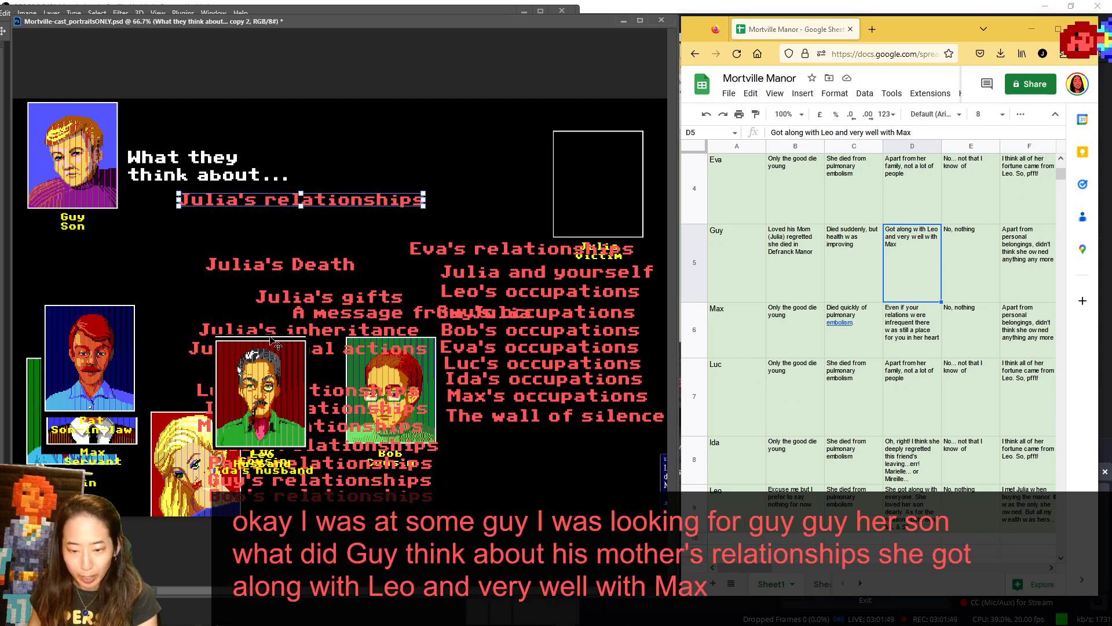
# - Separate Leo's portrait from Luc's, and replace Guy with Max beside the heading
pyautogui.moveTo(282, 390); pyautogui.dragTo(213, 333)
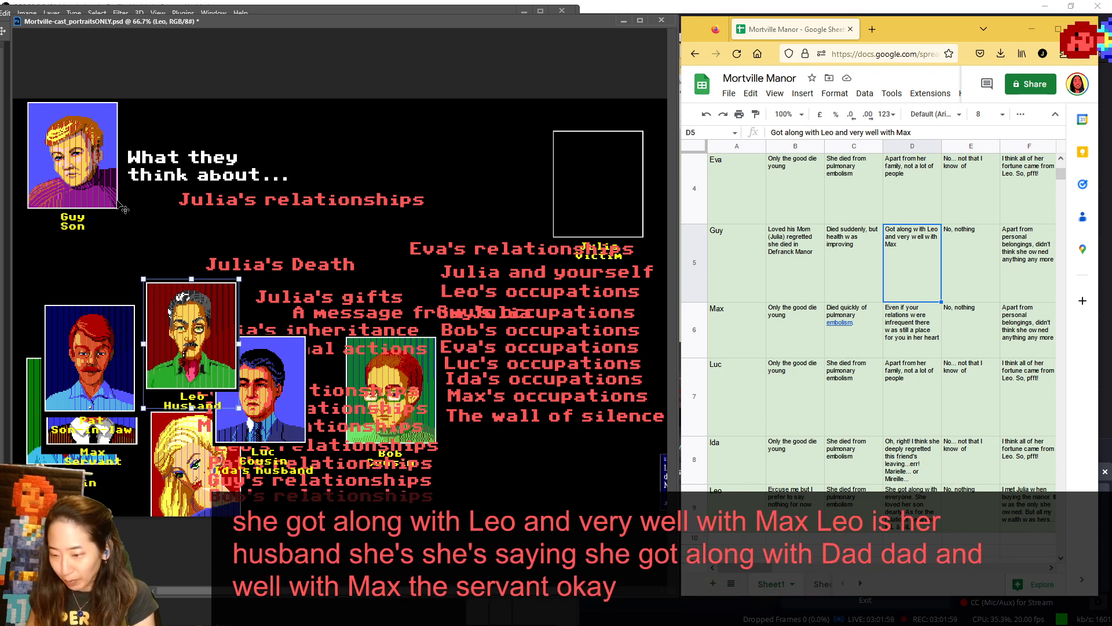
pyautogui.moveTo(75, 172); pyautogui.dragTo(531, 429)
pyautogui.moveTo(96, 377); pyautogui.dragTo(75, 146)
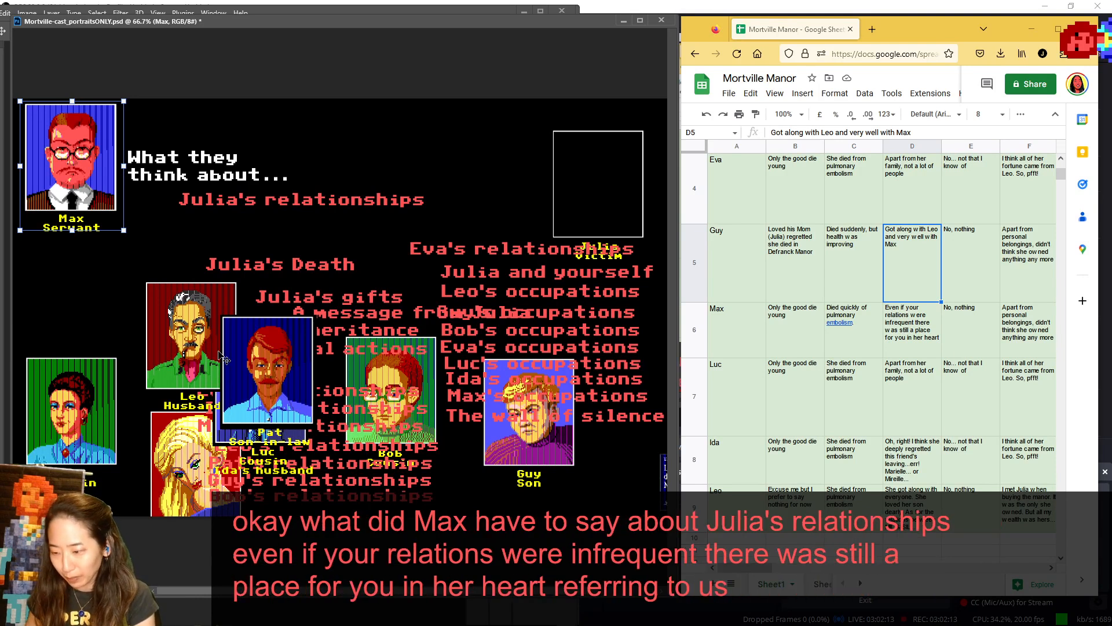
# - Return Max to the cast and place Luc's portrait beside the heading, shifting Bob and Pat out of the way
pyautogui.moveTo(96, 190); pyautogui.dragTo(97, 425)
pyautogui.moveTo(378, 381); pyautogui.dragTo(413, 368)
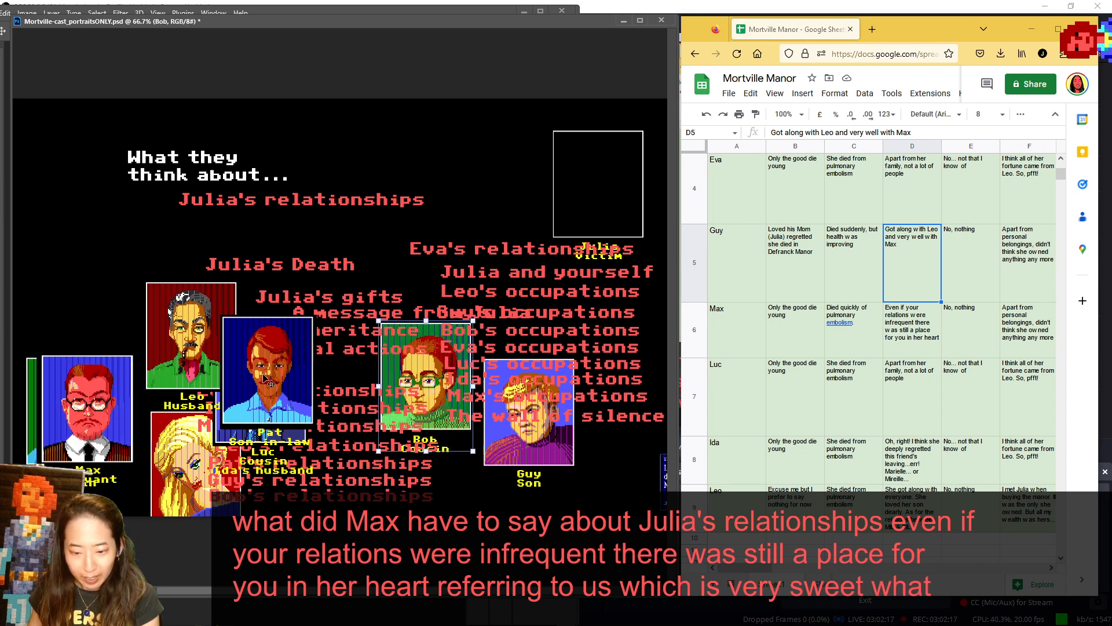
pyautogui.moveTo(271, 376); pyautogui.dragTo(84, 159)
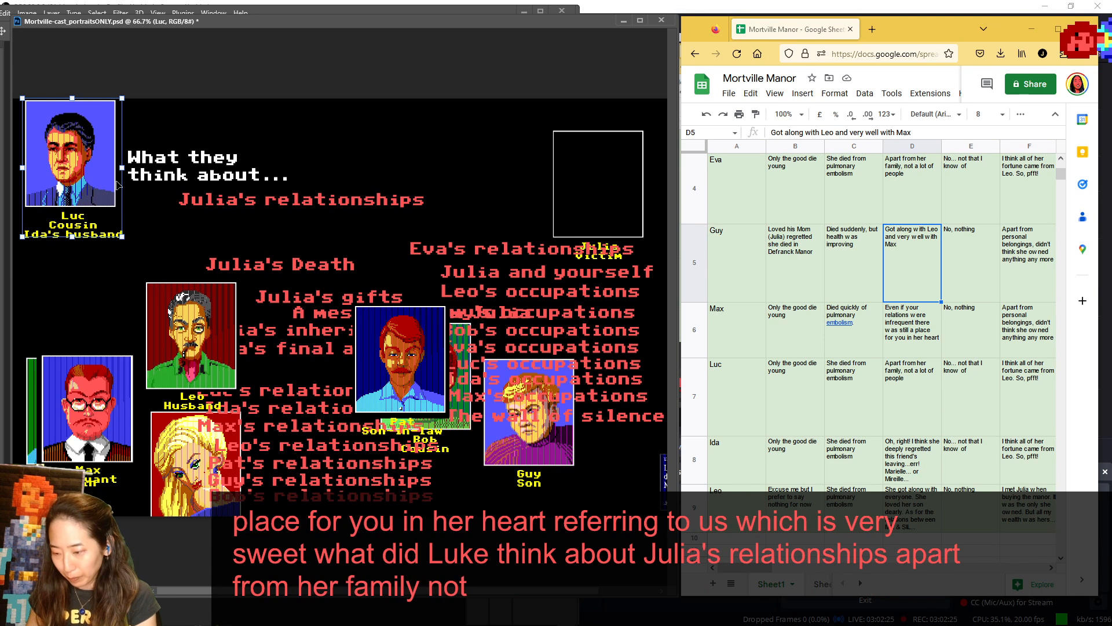
# - Return Luc to the cast and place Ida's portrait beside the heading, moving Max off her
pyautogui.moveTo(95, 173); pyautogui.dragTo(373, 359)
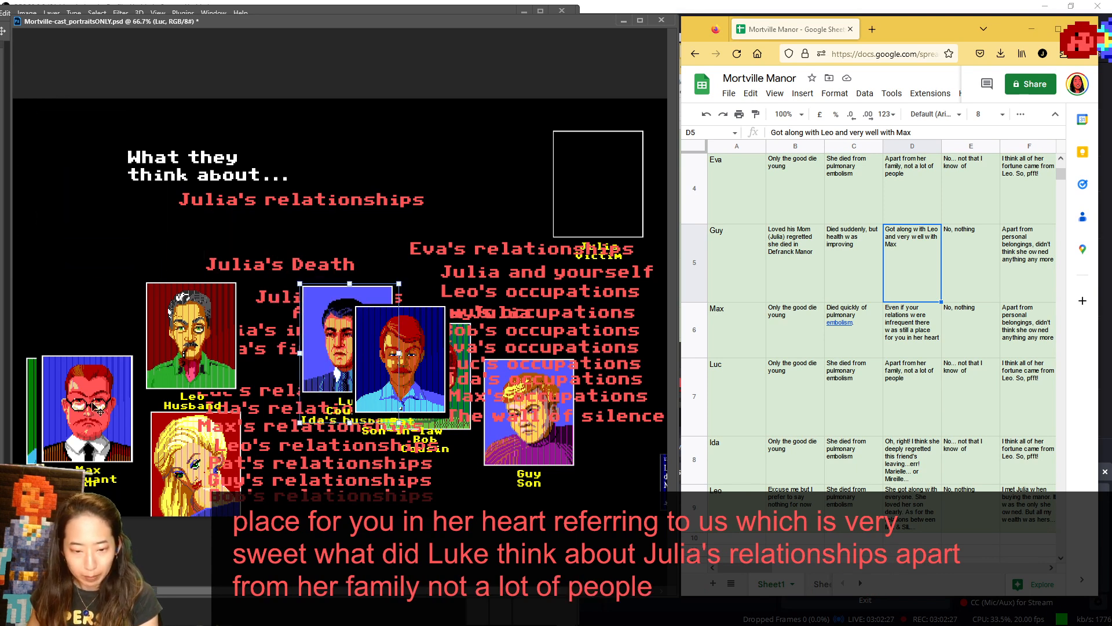
pyautogui.moveTo(87, 409); pyautogui.dragTo(189, 414)
pyautogui.moveTo(69, 401); pyautogui.dragTo(49, 151)
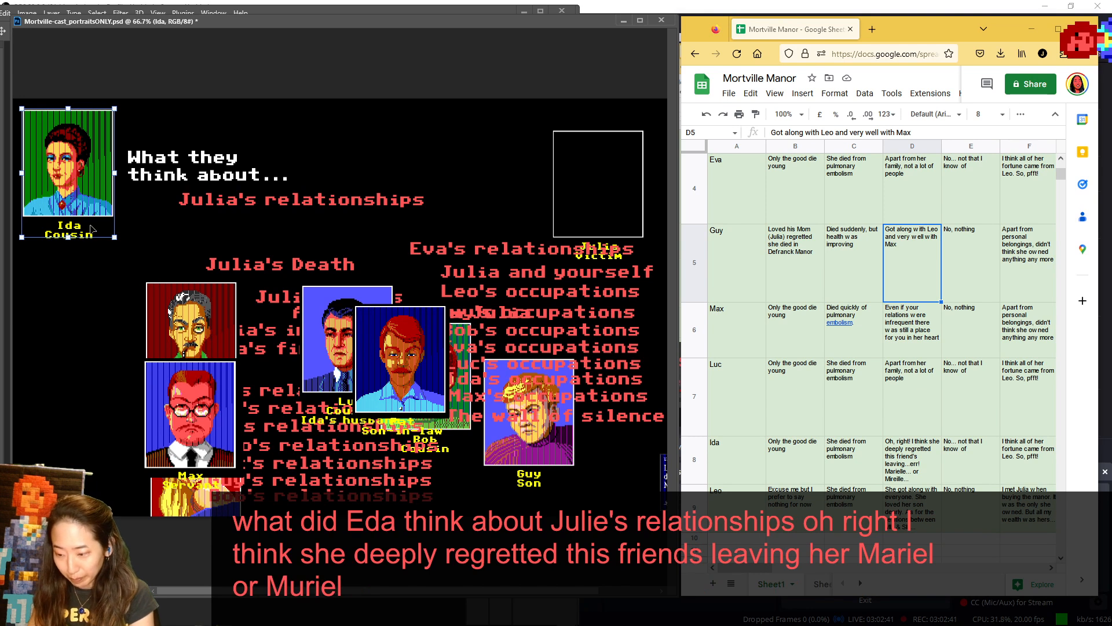
# - Return Ida to the cast, lower Pat's portrait below Luc's, and place Leo's portrait beside the heading
pyautogui.moveTo(100, 209); pyautogui.dragTo(209, 405)
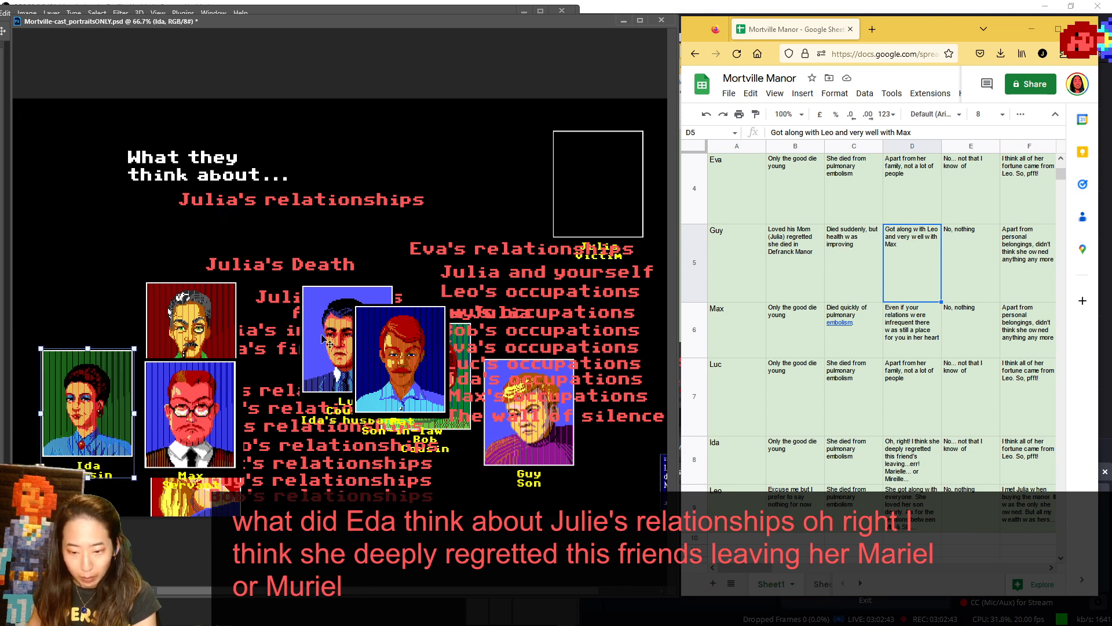
pyautogui.moveTo(362, 391); pyautogui.dragTo(310, 456)
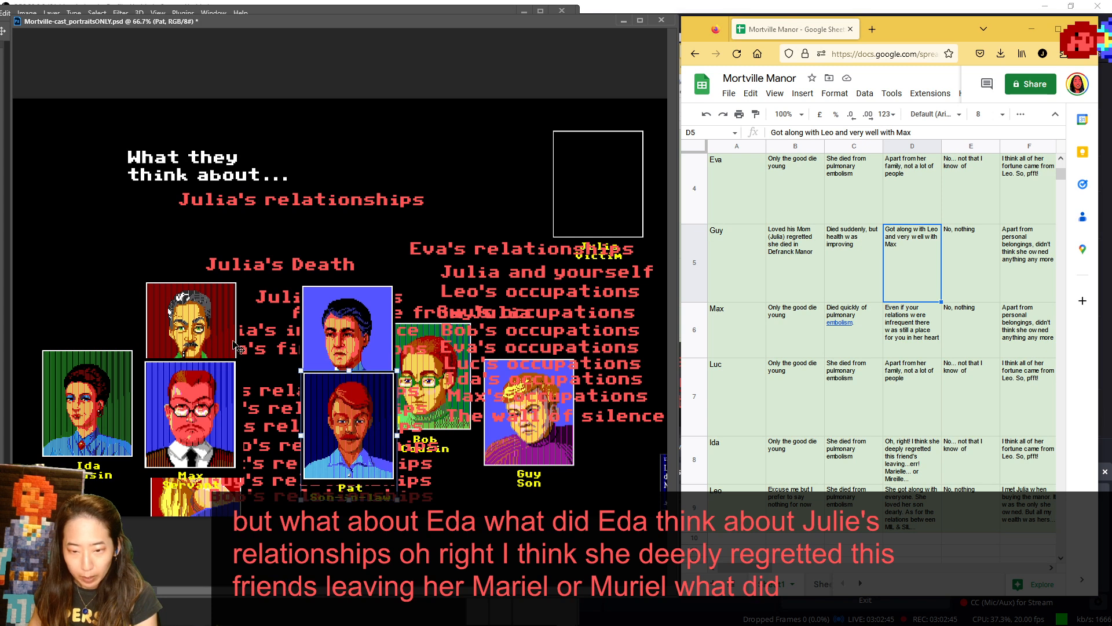
pyautogui.moveTo(198, 316); pyautogui.dragTo(82, 158)
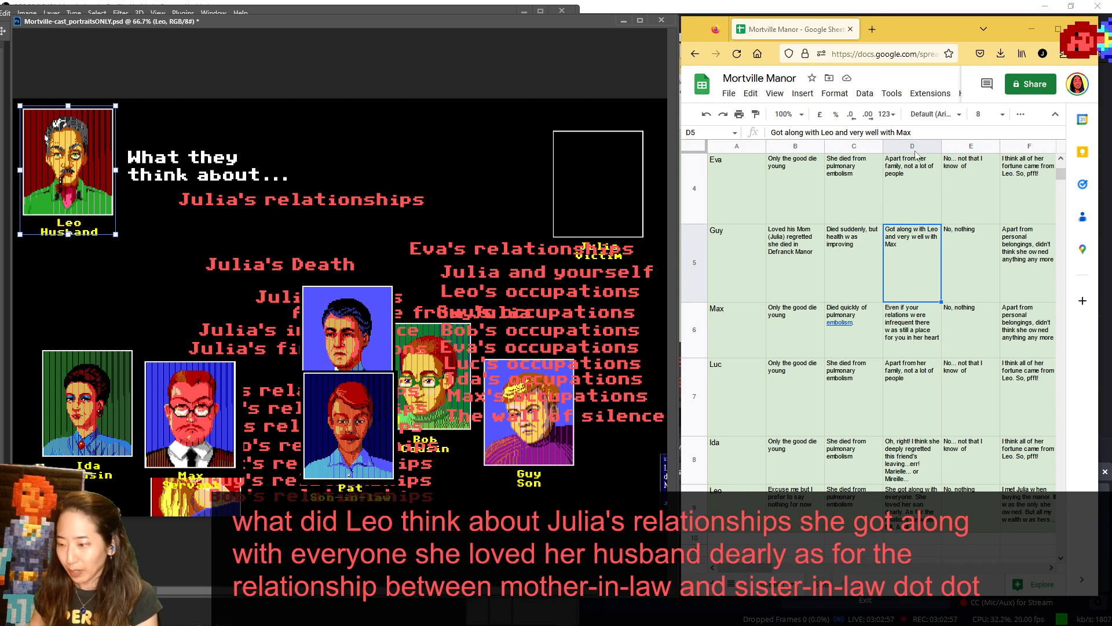
# - Select Pat's "A message from Julia" answer in cell E2, and swap the "Julia's relationships" topic label for "A message from Julia"
pyautogui.click(979, 192)
pyautogui.scroll(3, 980, 192)
pyautogui.click(968, 193)
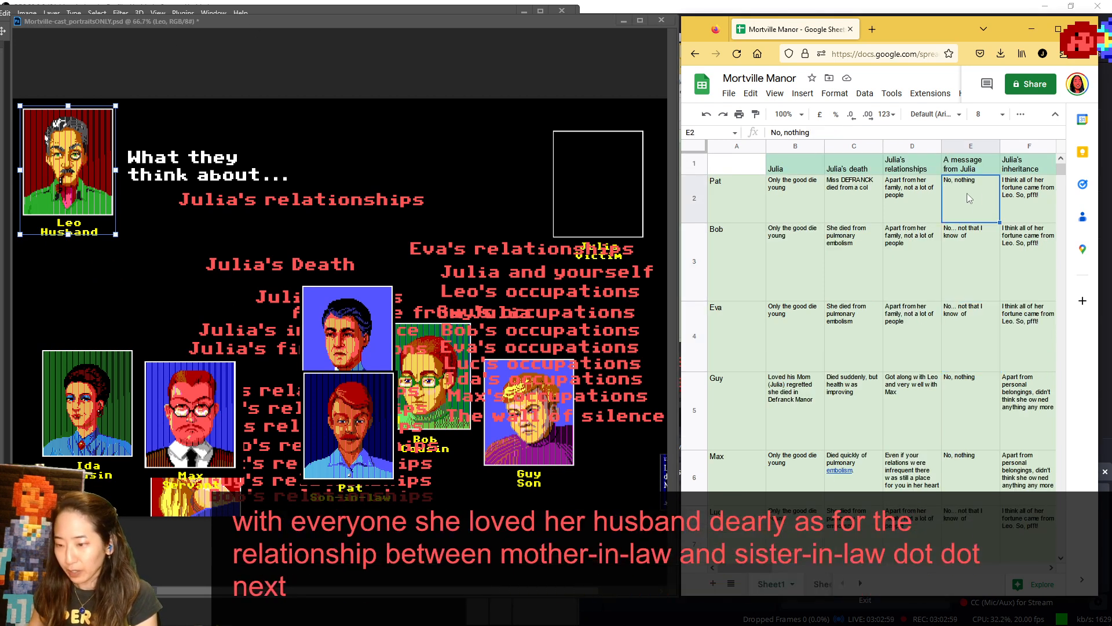
pyautogui.click(89, 158)
pyautogui.moveTo(300, 208); pyautogui.dragTo(470, 248)
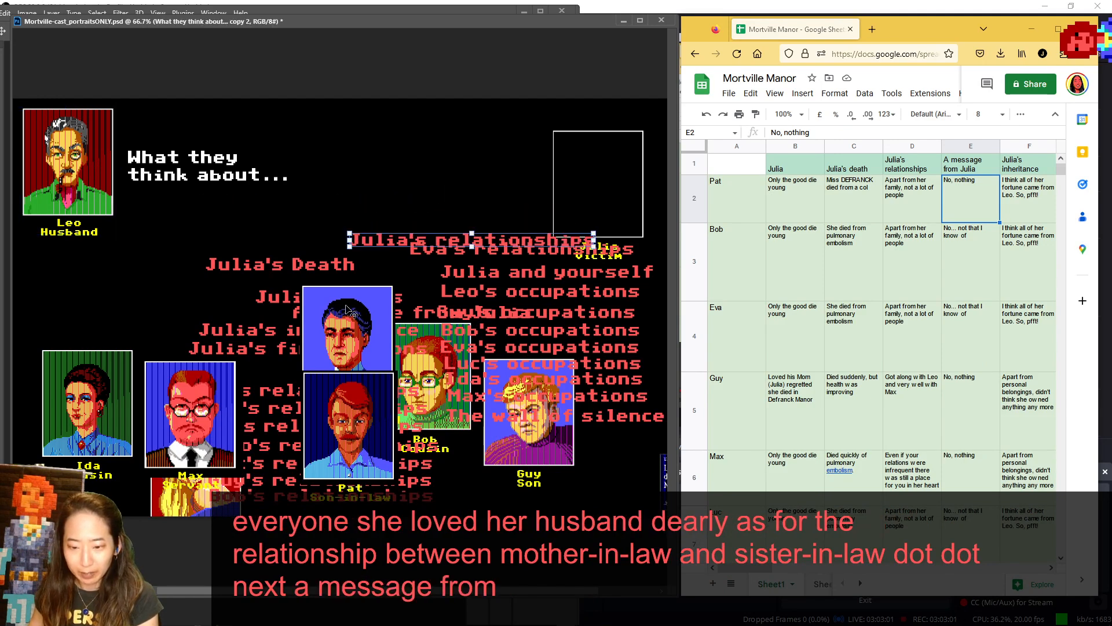
pyautogui.moveTo(359, 316); pyautogui.dragTo(273, 193)
# - Replace Leo with Pat beside the heading, and follow Pat with Bob's portrait in the same place
pyautogui.moveTo(90, 166); pyautogui.dragTo(166, 414)
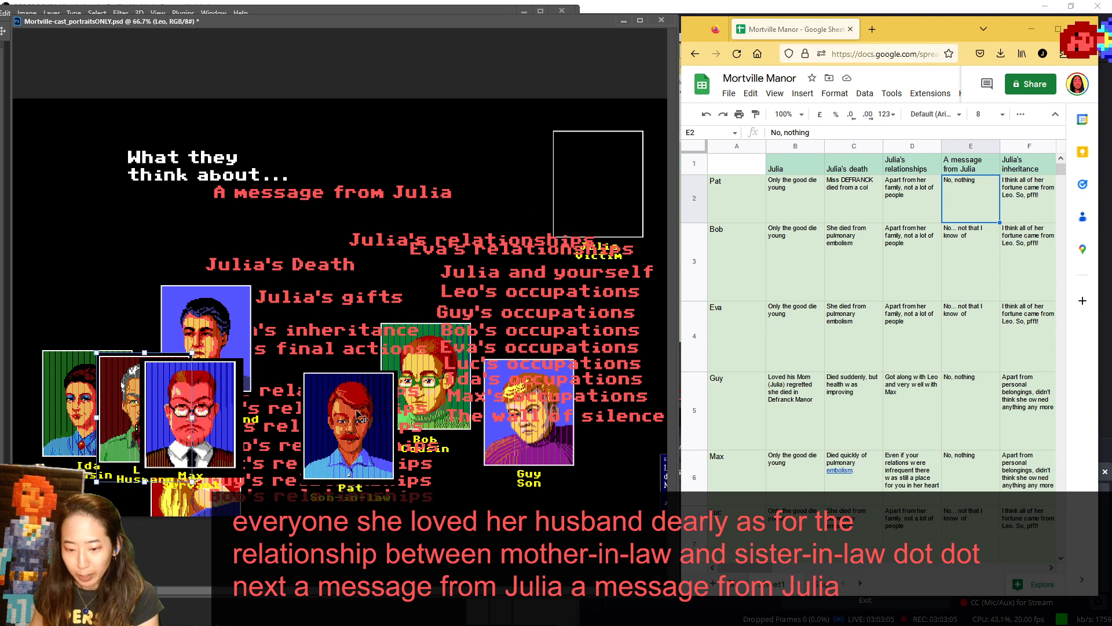
pyautogui.moveTo(356, 415); pyautogui.dragTo(73, 149)
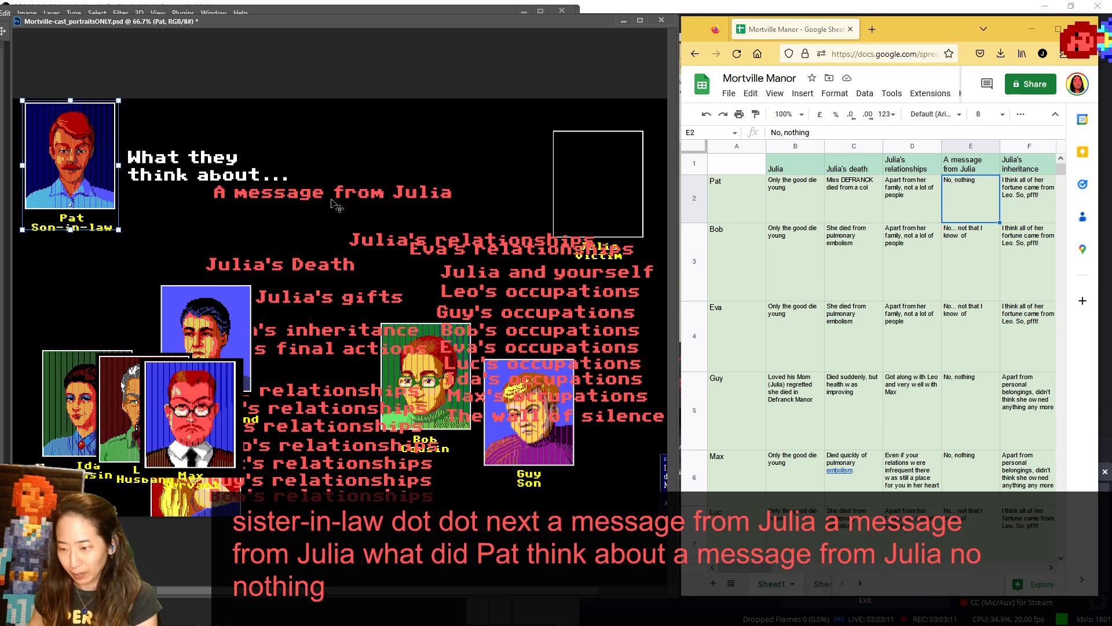
pyautogui.moveTo(80, 158); pyautogui.dragTo(205, 436)
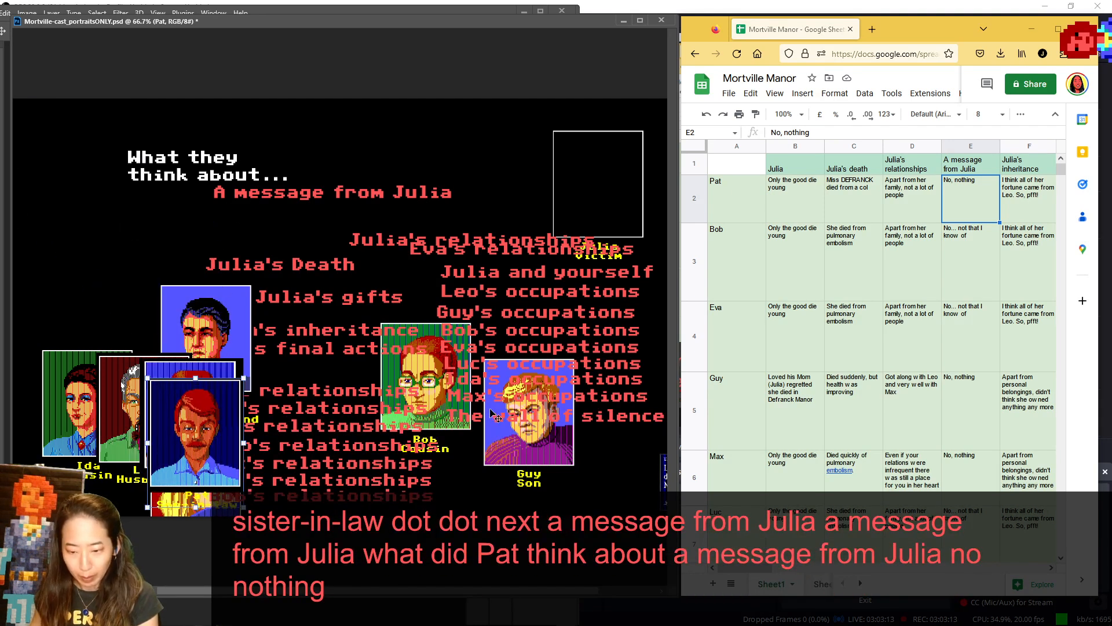
pyautogui.moveTo(440, 421); pyautogui.dragTo(74, 201)
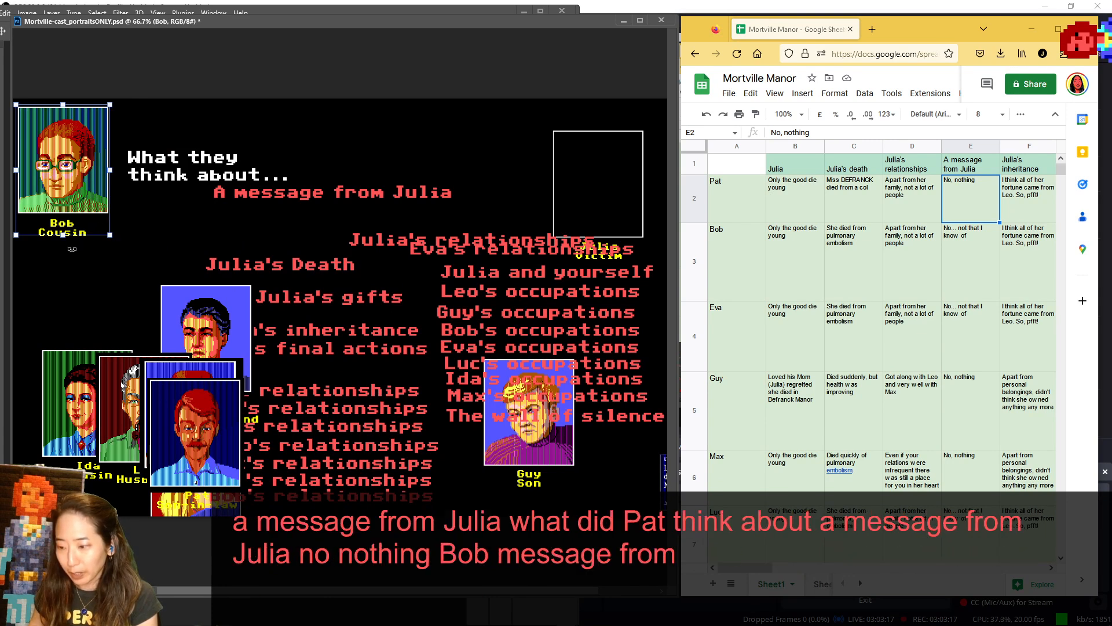
# - Return Bob to the cast, move Pat away from Max, and place Eva's portrait beside the heading
pyautogui.moveTo(62, 166); pyautogui.dragTo(380, 431)
pyautogui.moveTo(213, 405); pyautogui.dragTo(347, 369)
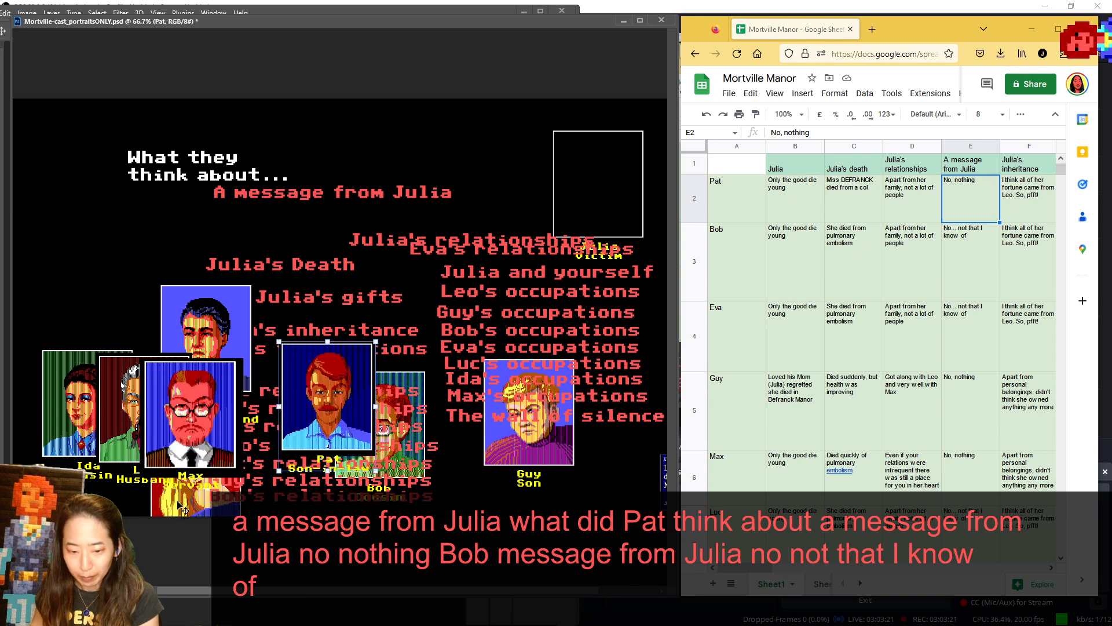
pyautogui.moveTo(182, 509); pyautogui.dragTo(59, 133)
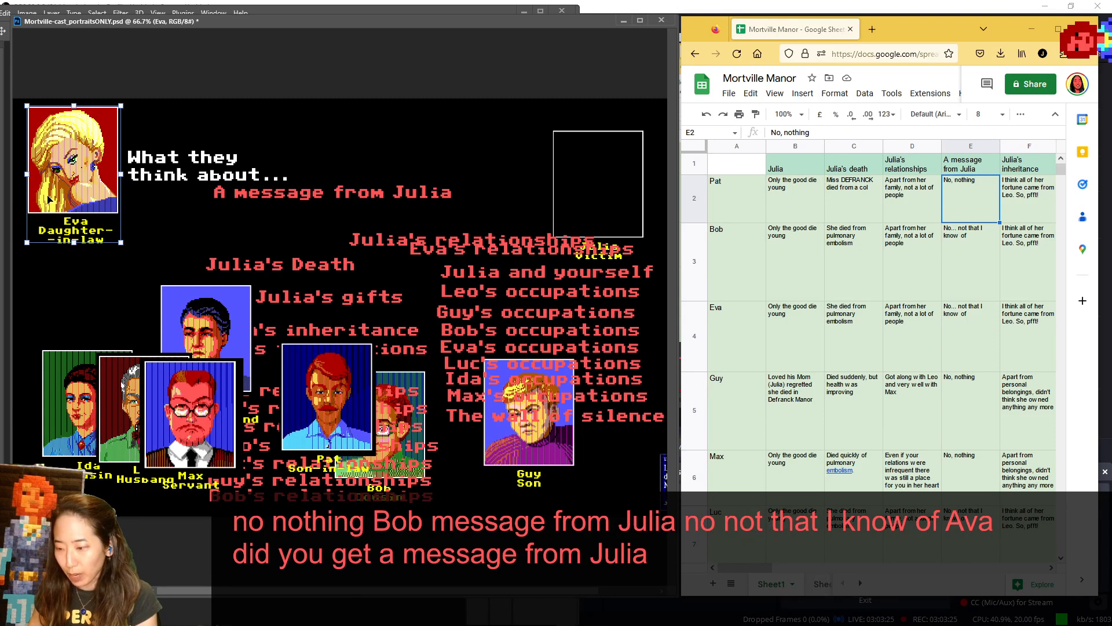
# - Return Eva to the cast, show Guy beside the heading, and replace him there with Max
pyautogui.moveTo(162, 233); pyautogui.dragTo(453, 472)
pyautogui.moveTo(538, 443); pyautogui.dragTo(79, 192)
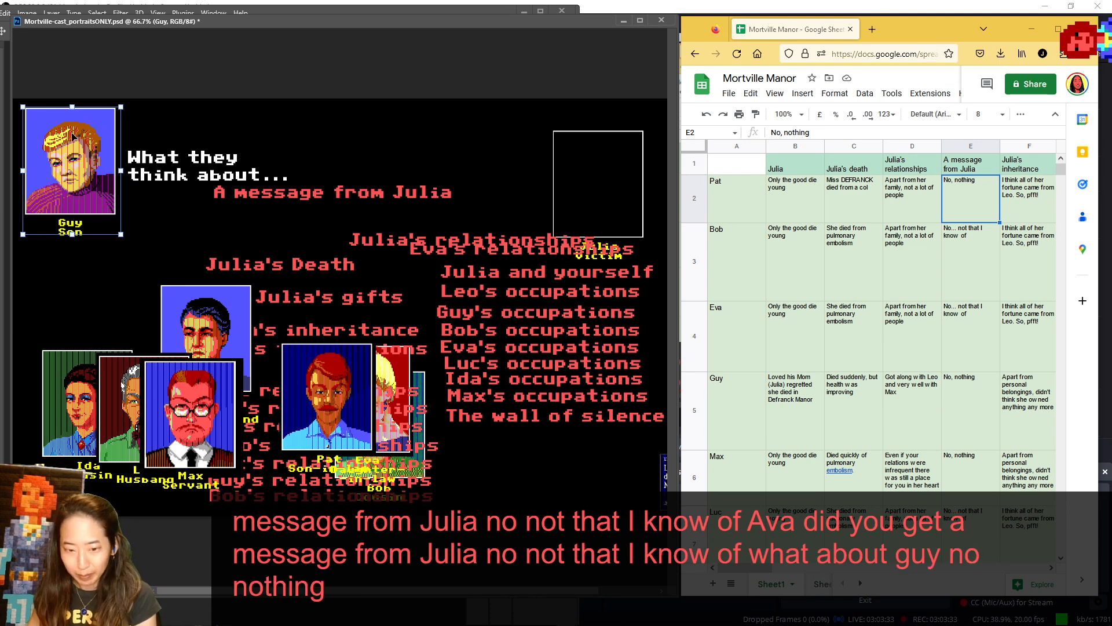
pyautogui.moveTo(74, 132); pyautogui.dragTo(447, 404)
pyautogui.moveTo(212, 384); pyautogui.dragTo(93, 134)
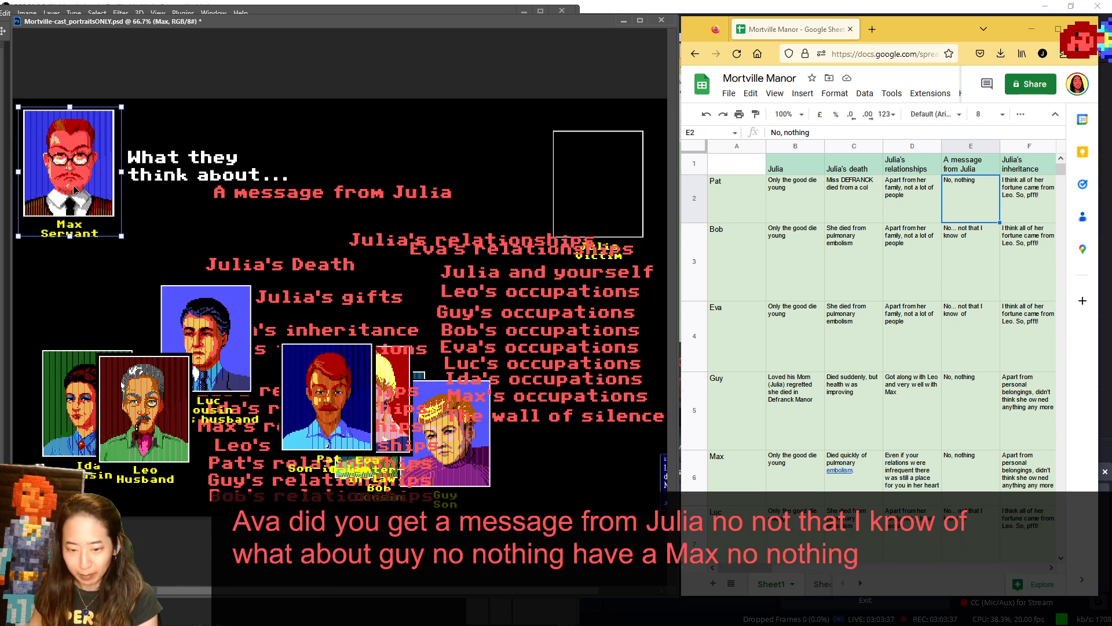
# - Return Max to the cast, move Luc's portrait beside Guy's, and place Leo's portrait beside the heading
pyautogui.moveTo(73, 188); pyautogui.dragTo(332, 413)
pyautogui.moveTo(200, 335); pyautogui.dragTo(478, 420)
pyautogui.scroll(-2, 880, 331)
pyautogui.moveTo(155, 400); pyautogui.dragTo(80, 155)
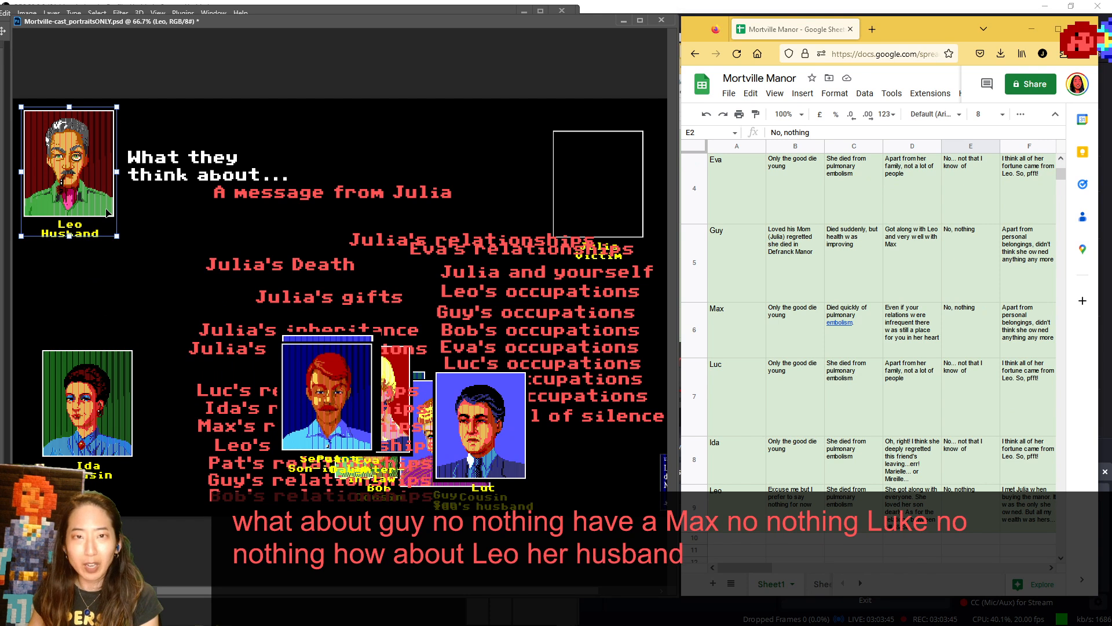
# - Return Leo to the cast, and swap the "A message from Julia" topic label for "Julia's inheritance"
pyautogui.moveTo(102, 215); pyautogui.dragTo(296, 473)
pyautogui.scroll(3, 966, 238)
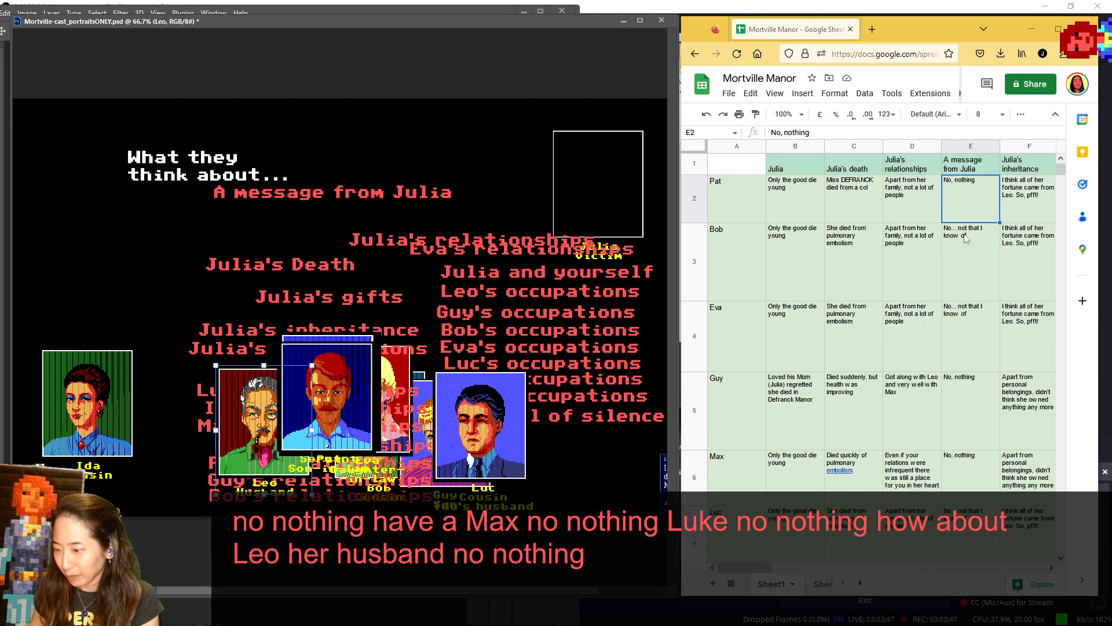
pyautogui.moveTo(766, 568); pyautogui.dragTo(789, 567)
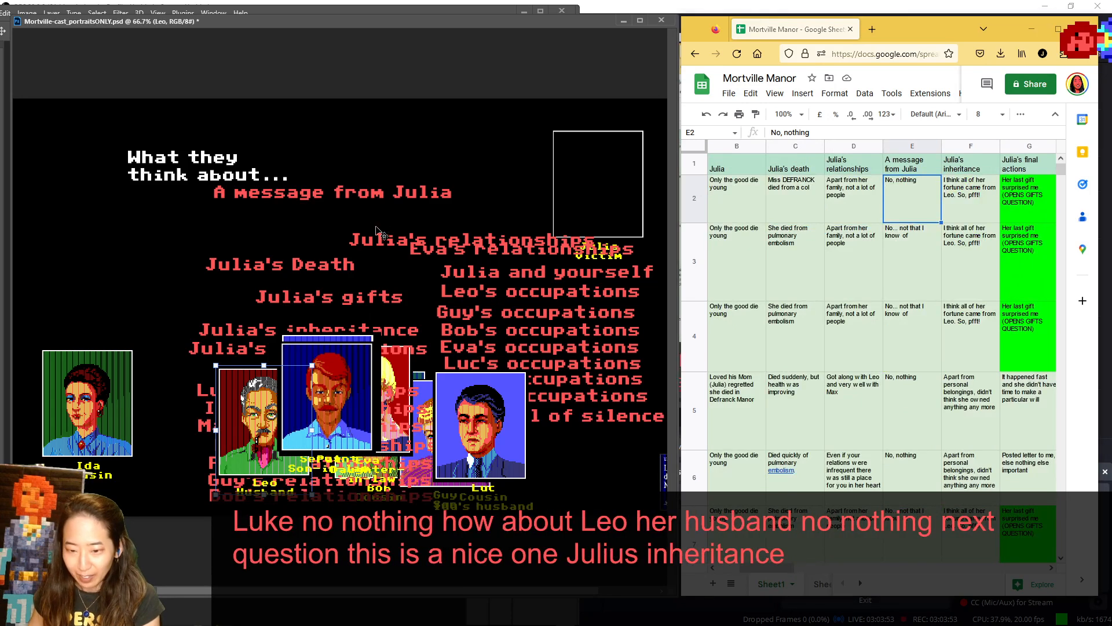
pyautogui.moveTo(439, 223); pyautogui.dragTo(408, 316)
pyautogui.moveTo(360, 213); pyautogui.dragTo(373, 197)
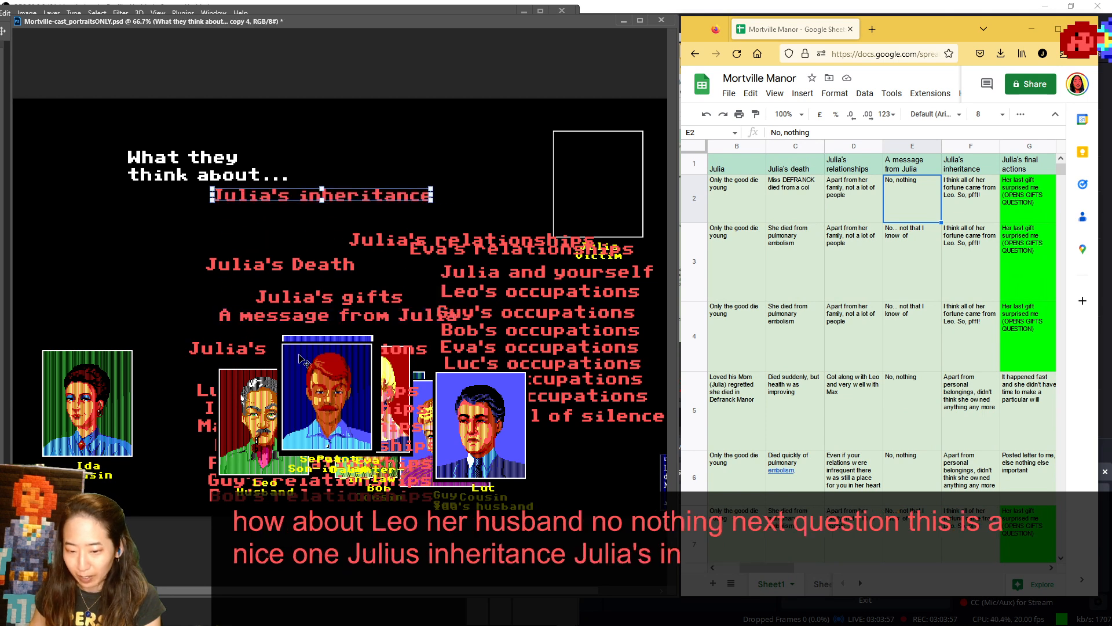
# - Place Pat's portrait beside the heading, and bring the notes' column of character names into view
pyautogui.moveTo(329, 423); pyautogui.dragTo(78, 185)
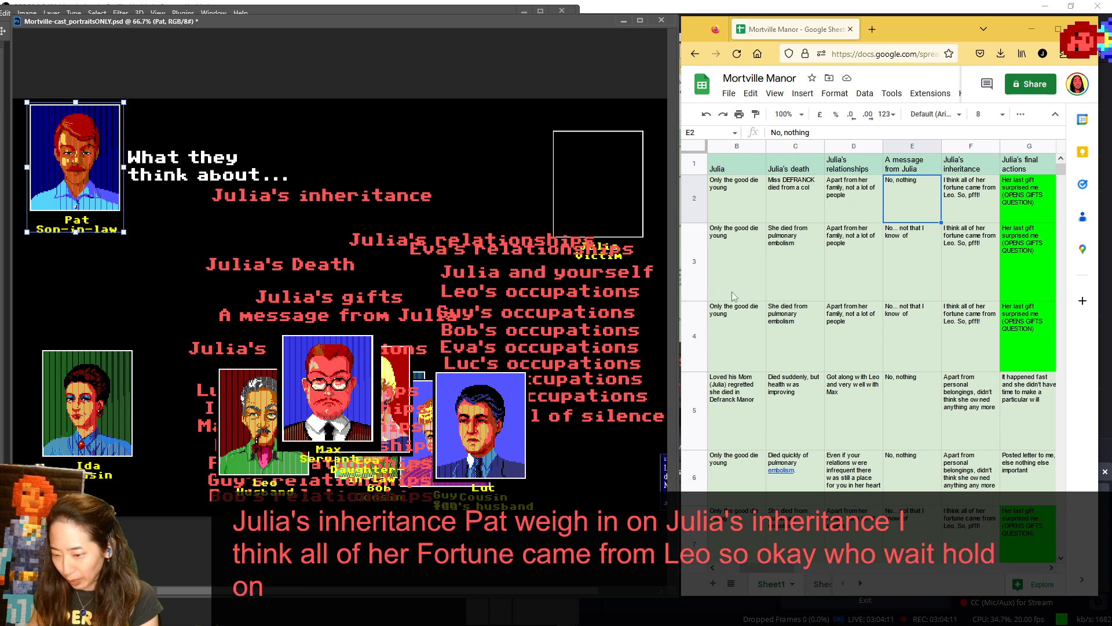
pyautogui.moveTo(676, 265); pyautogui.dragTo(650, 264)
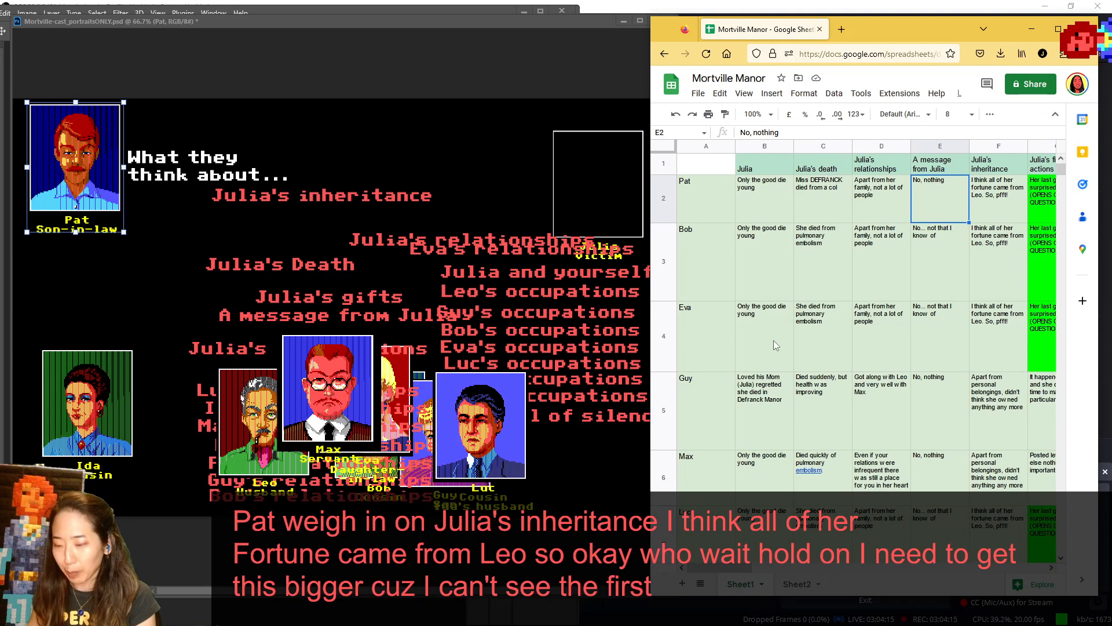
pyautogui.click(706, 147)
pyautogui.rightClick(707, 149)
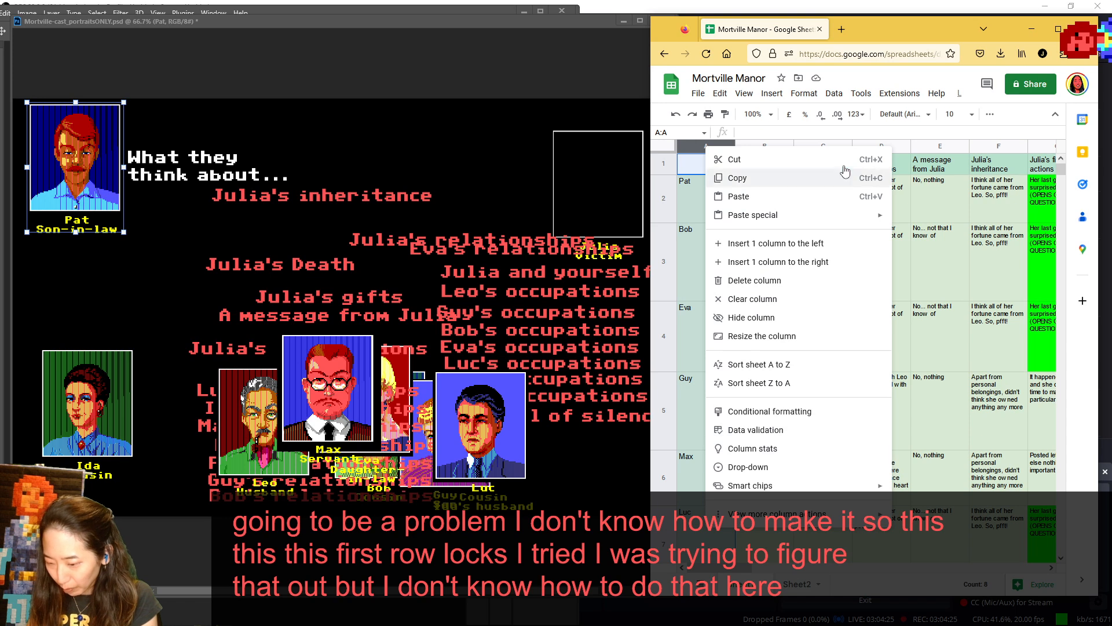
pyautogui.click(700, 165)
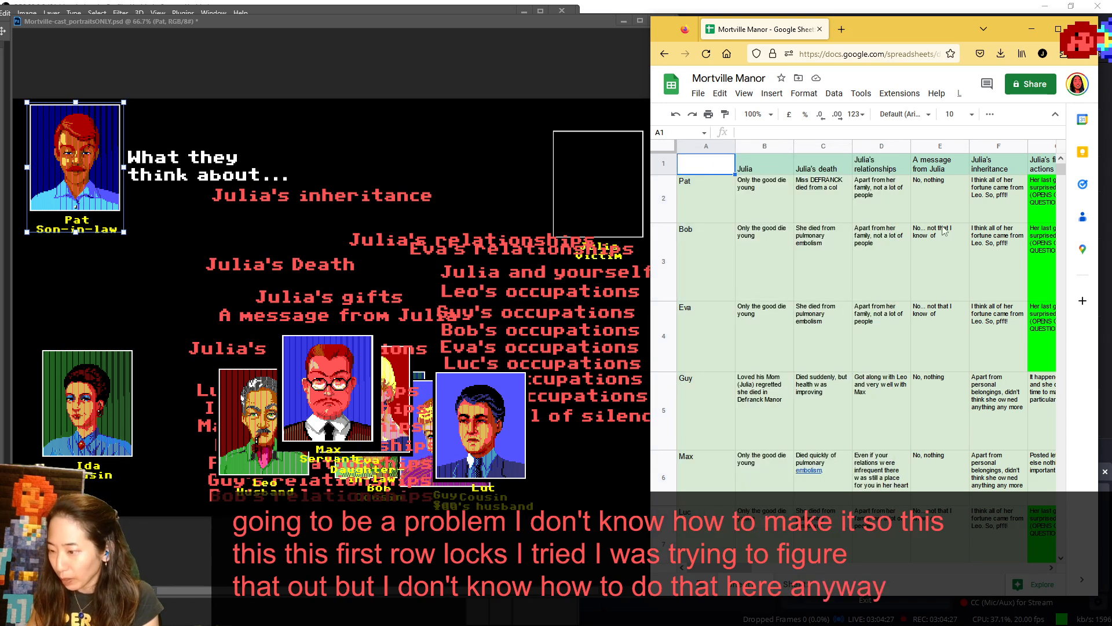
# - Select Bob's "Julia's inheritance" answer in cell F3, and return Pat's portrait to the cast in front of Ida's
pyautogui.click(994, 248)
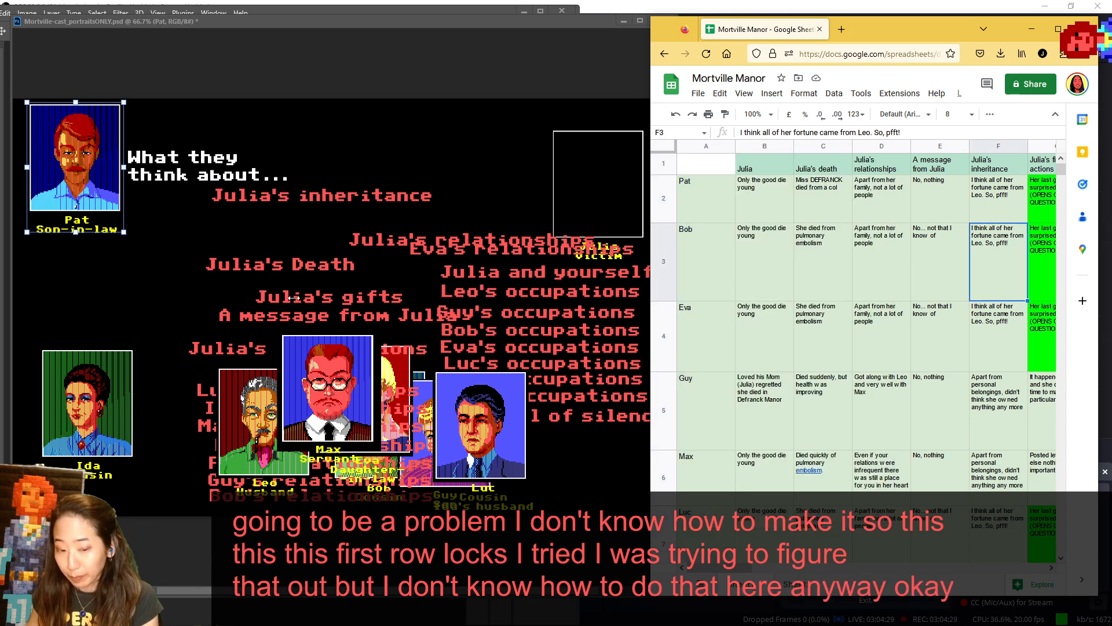
pyautogui.click(73, 184)
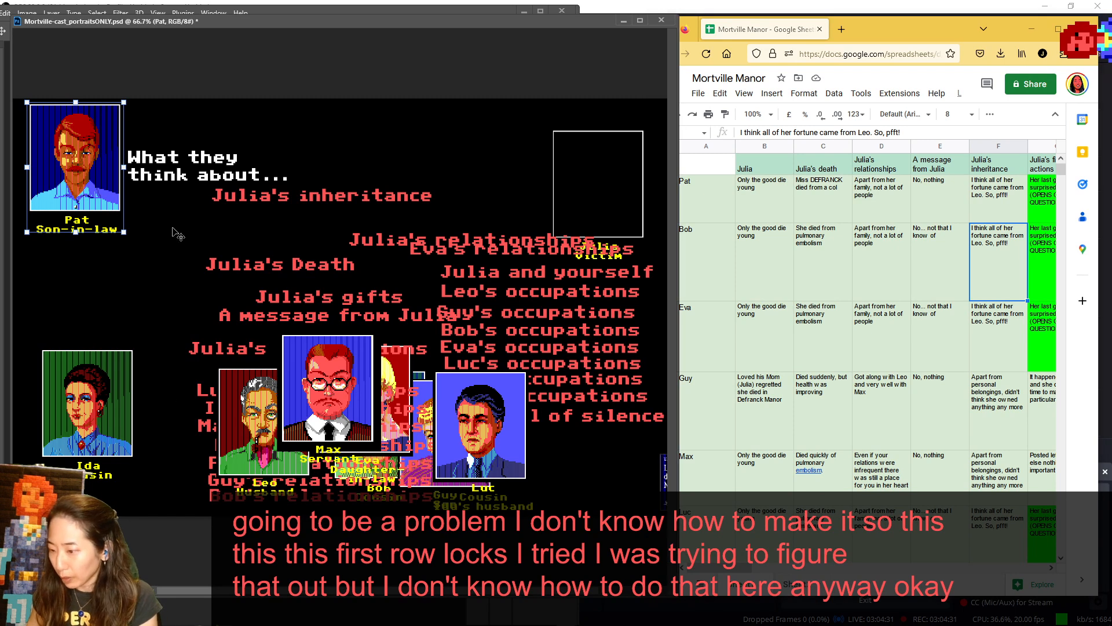
pyautogui.moveTo(69, 161); pyautogui.dragTo(107, 417)
# - Move Max and Eva off Bob's portrait, show Bob beside the heading, and return him to the cast
pyautogui.moveTo(331, 401); pyautogui.dragTo(253, 336)
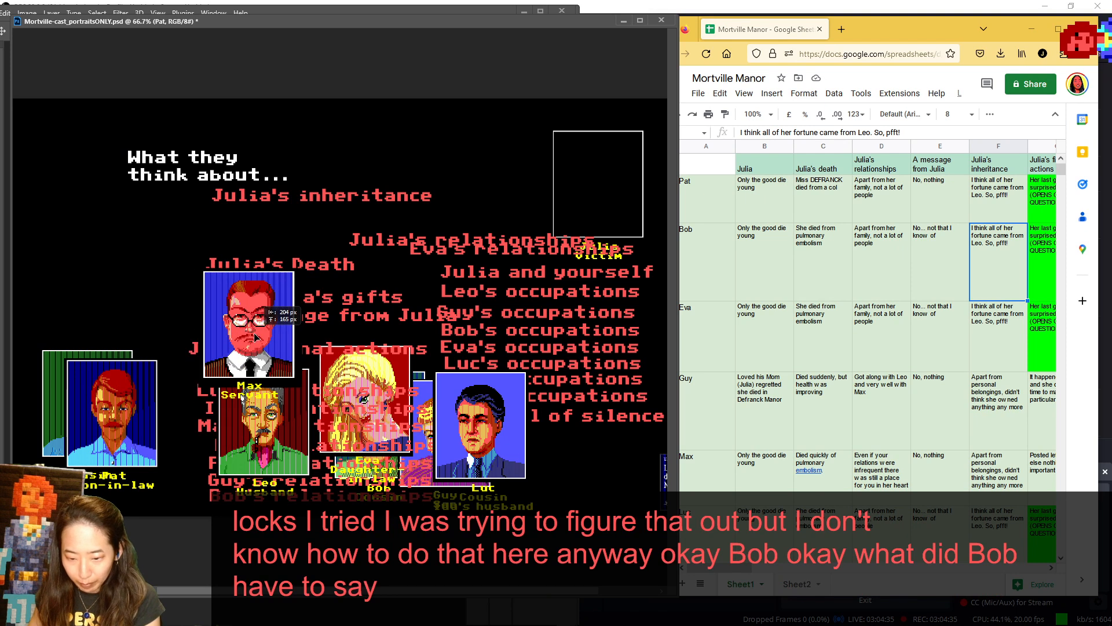
pyautogui.moveTo(348, 389); pyautogui.dragTo(70, 132)
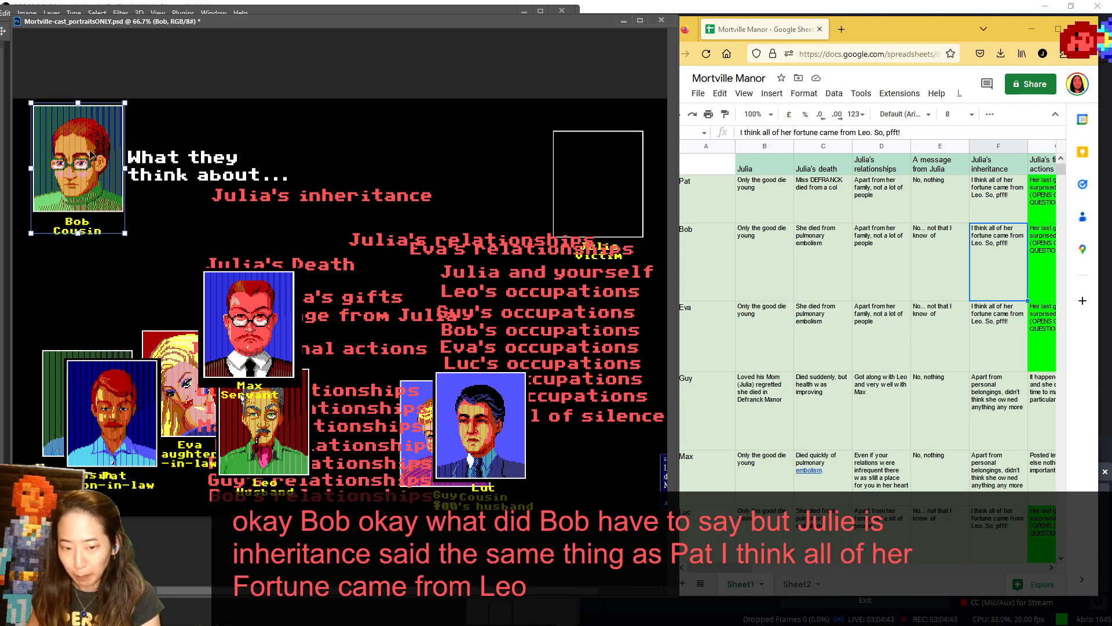
pyautogui.moveTo(91, 153); pyautogui.dragTo(392, 271)
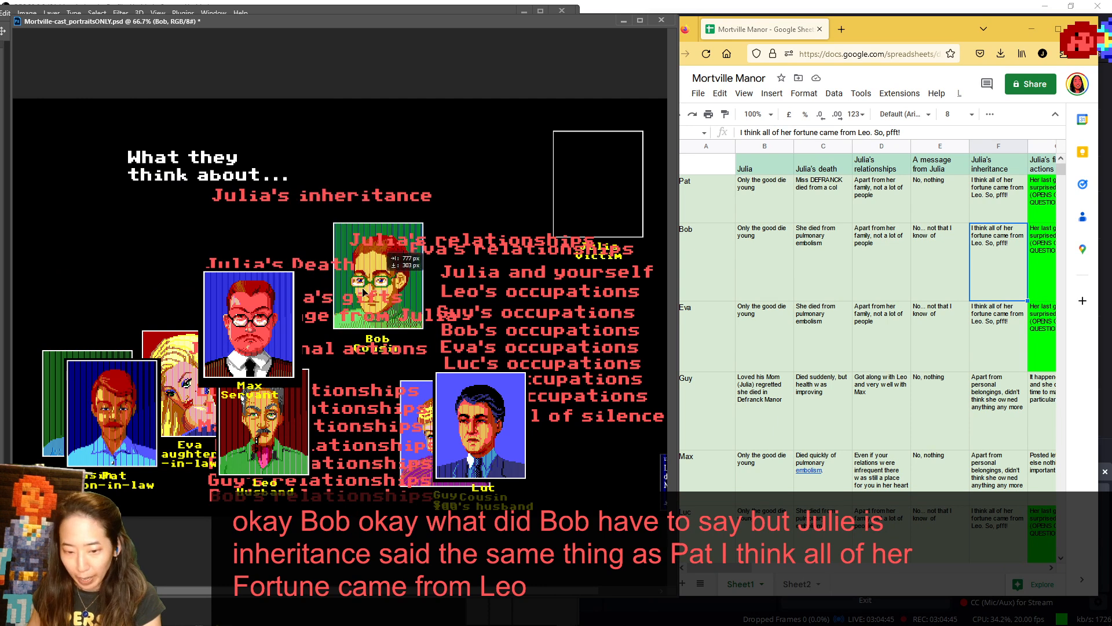
# - Show Eva's portrait beside the heading, and return it to the cast just below Bob's
pyautogui.moveTo(174, 345); pyautogui.dragTo(51, 126)
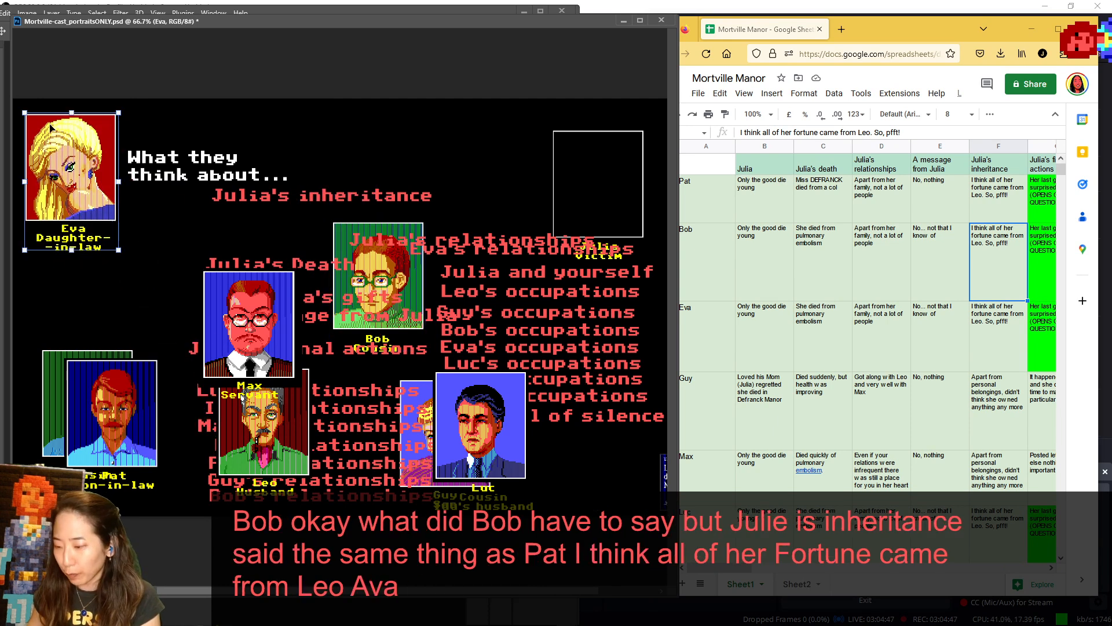
pyautogui.scroll(-3, 918, 295)
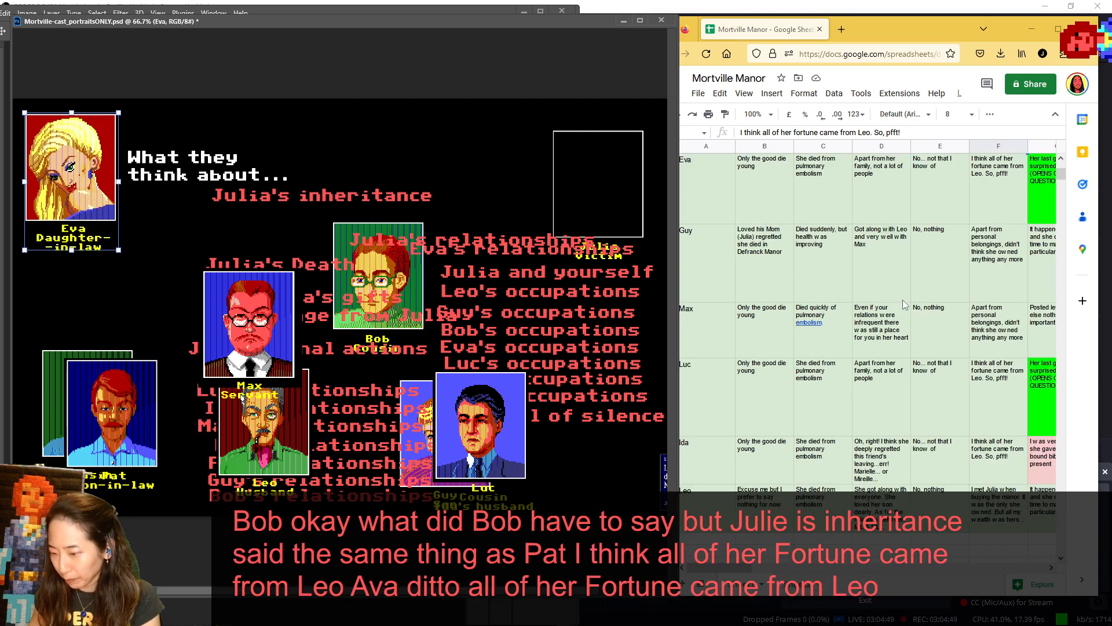
pyautogui.moveTo(87, 166); pyautogui.dragTo(373, 362)
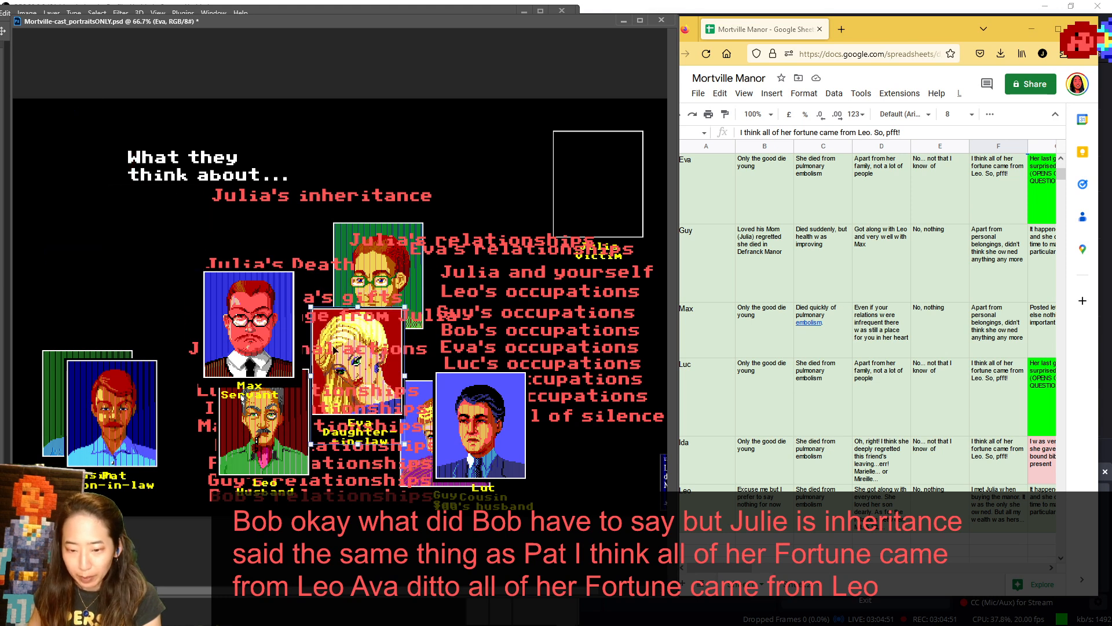
# - Show Max and Luc in turn beside the heading, returning both to the cast between Pat and Bob
pyautogui.moveTo(265, 328); pyautogui.dragTo(75, 166)
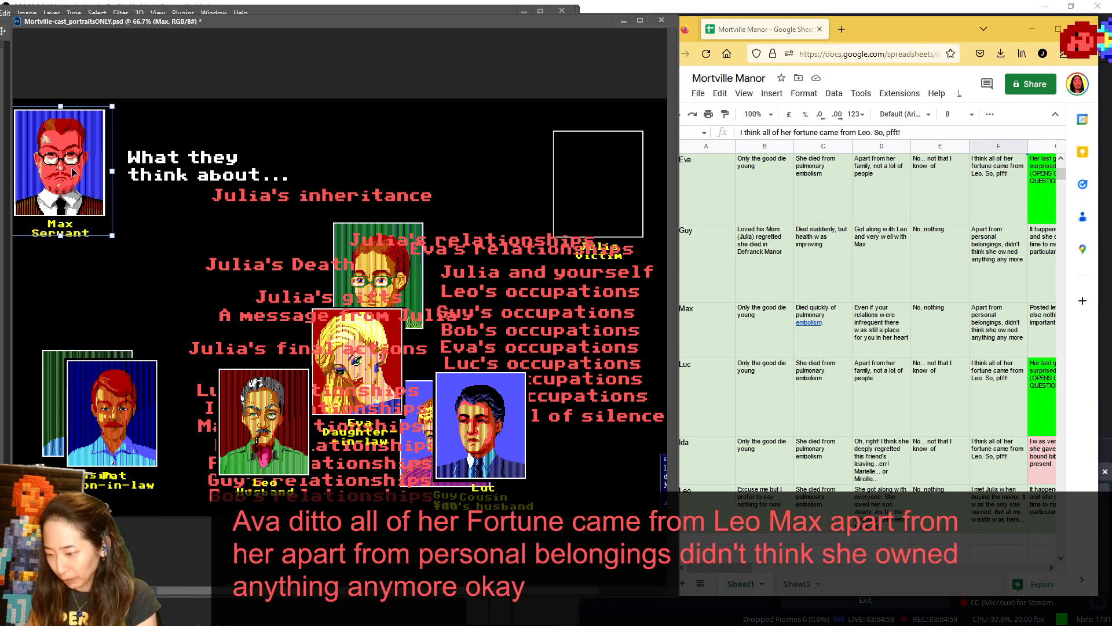
pyautogui.moveTo(22, 151); pyautogui.dragTo(147, 332)
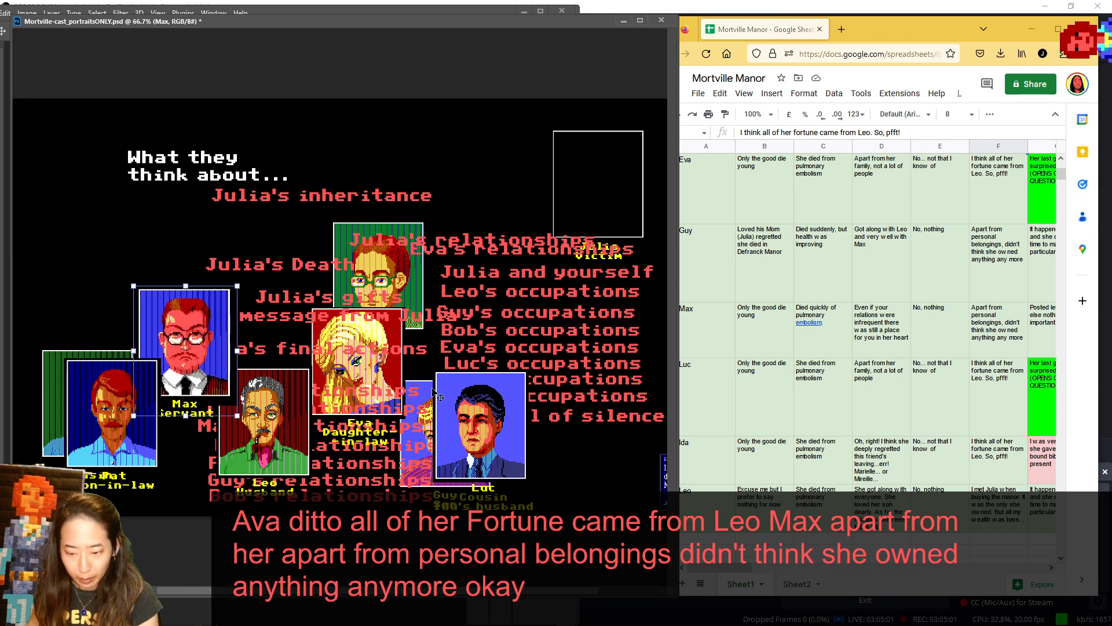
pyautogui.moveTo(498, 411); pyautogui.dragTo(91, 143)
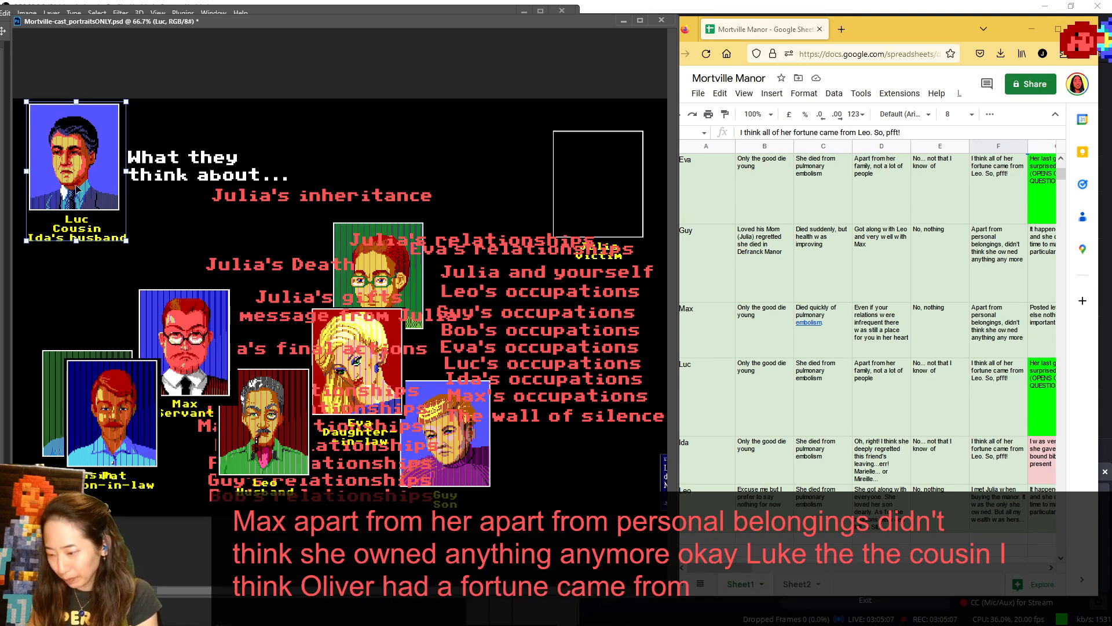
pyautogui.moveTo(69, 178); pyautogui.dragTo(224, 351)
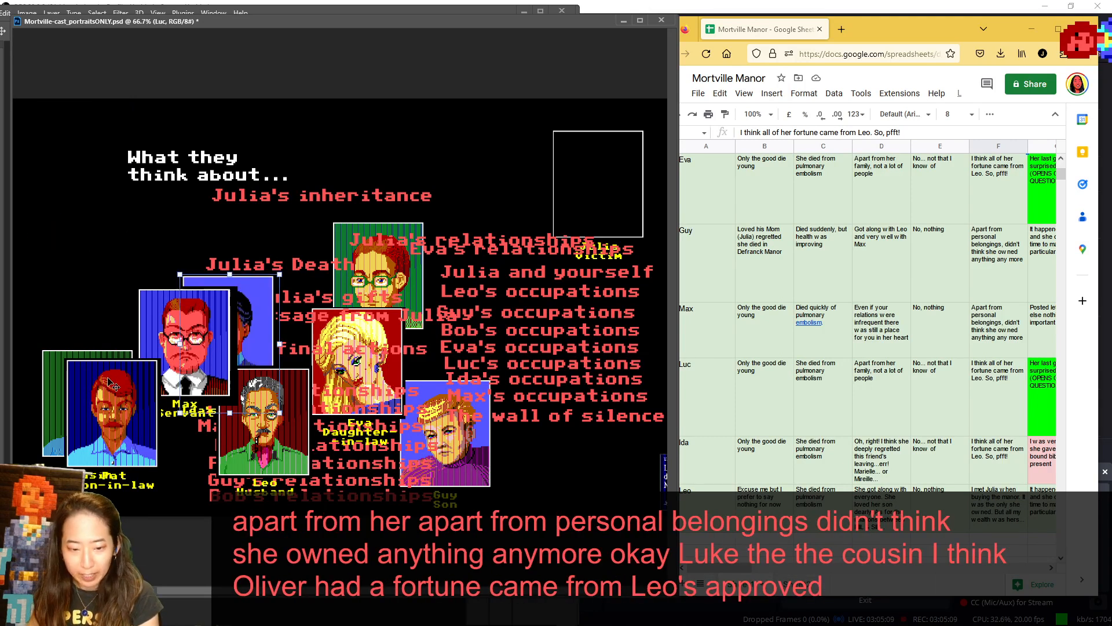
# - Show Ida beside the heading, return her above Pat, and place Leo's portrait beside the heading
pyautogui.moveTo(60, 374); pyautogui.dragTo(40, 142)
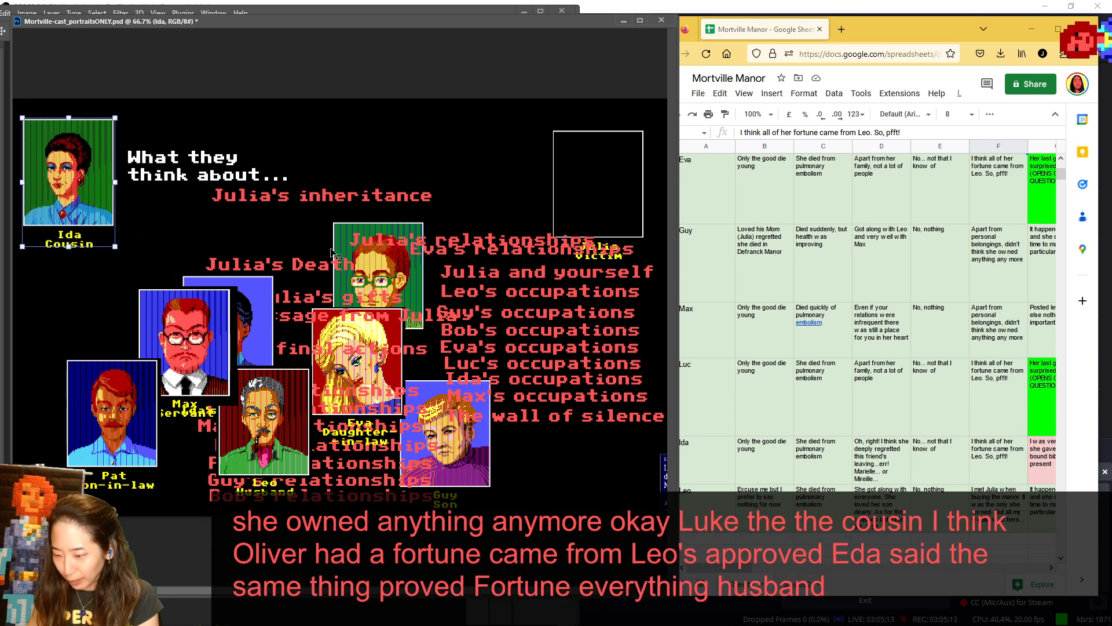
pyautogui.moveTo(164, 151); pyautogui.dragTo(185, 351)
pyautogui.moveTo(96, 217); pyautogui.dragTo(102, 382)
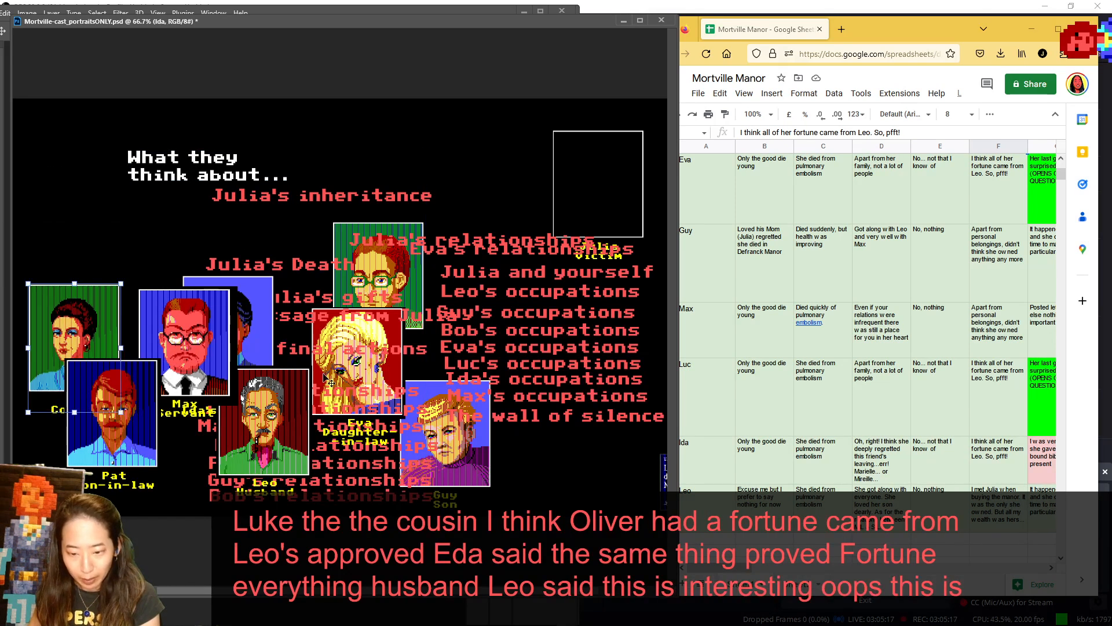
pyautogui.moveTo(278, 431); pyautogui.dragTo(80, 164)
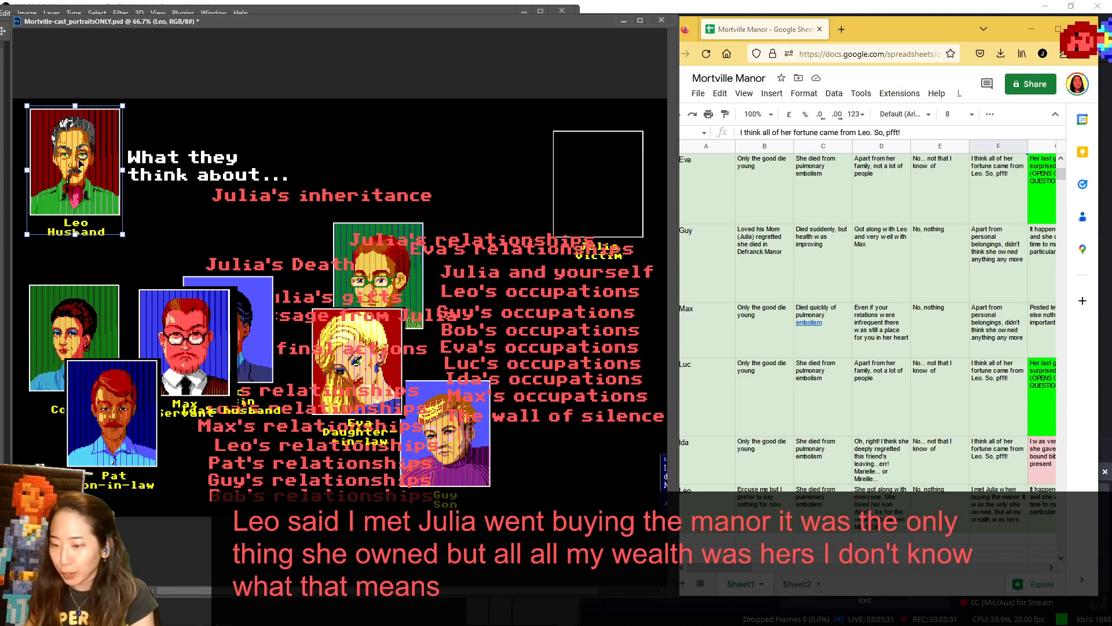
# - Freeze one column in the notes sheet so the character names in column A stay fixed
pyautogui.click(692, 153)
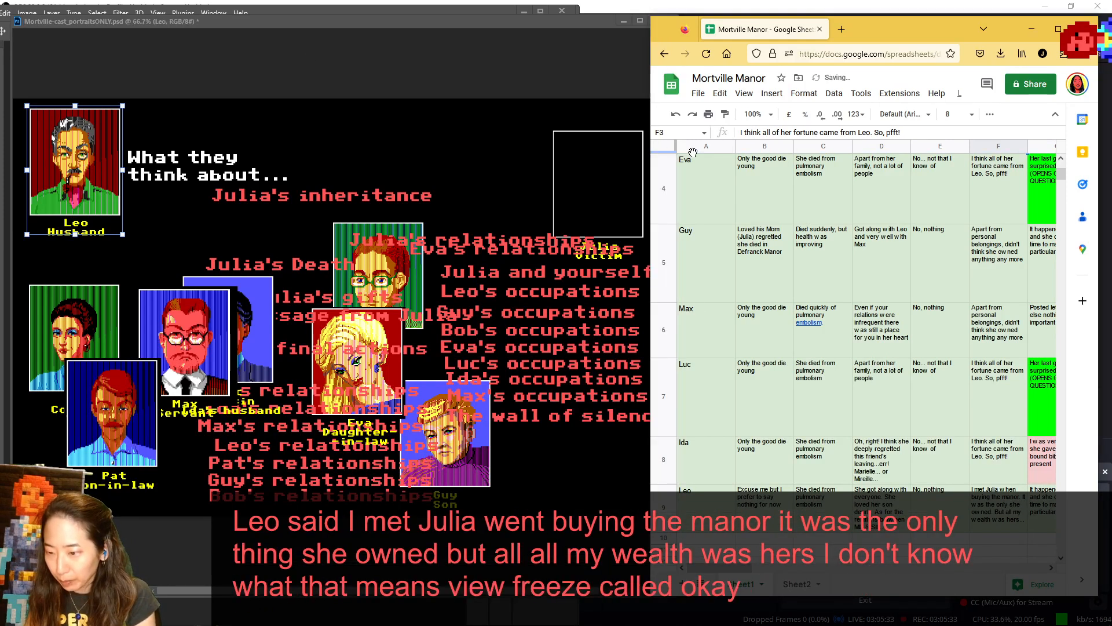
pyautogui.scroll(3, 713, 165)
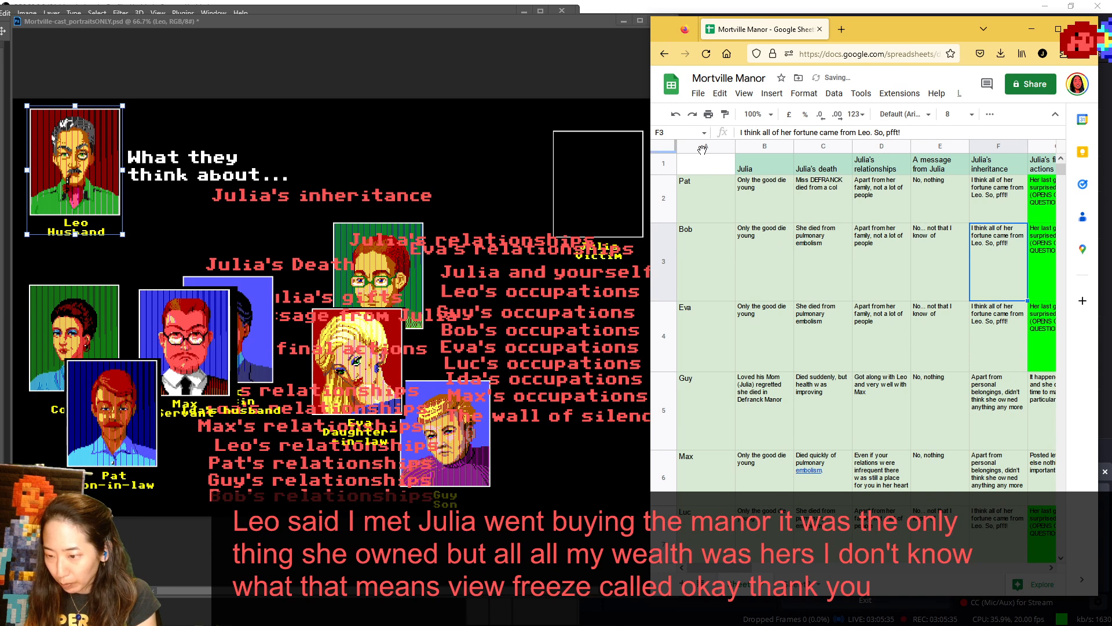
pyautogui.click(701, 146)
pyautogui.click(753, 95)
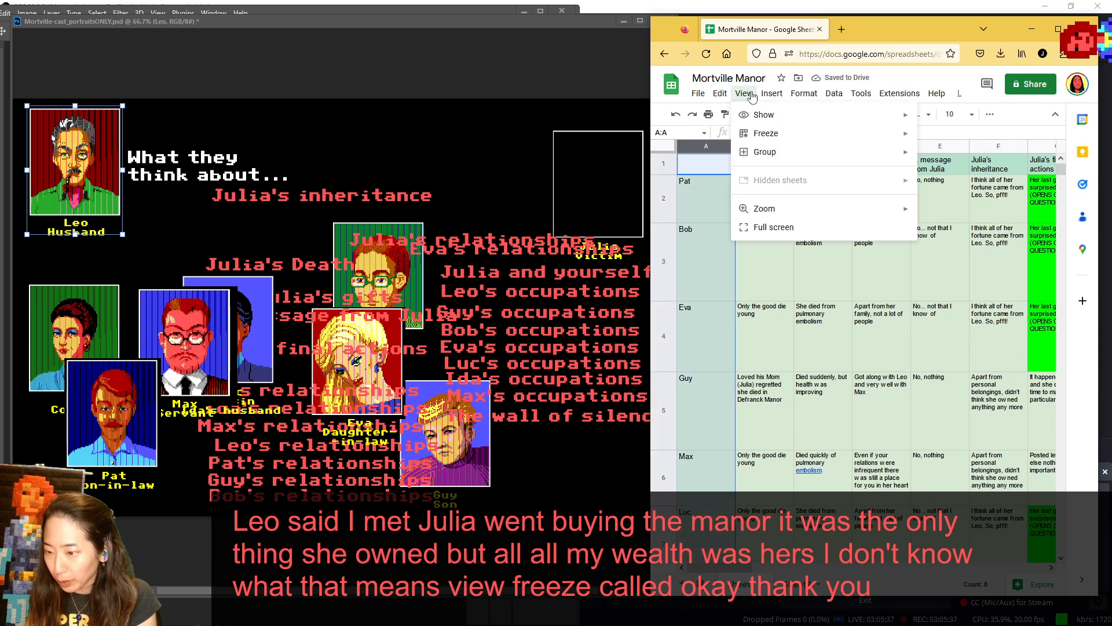
pyautogui.moveTo(771, 133)
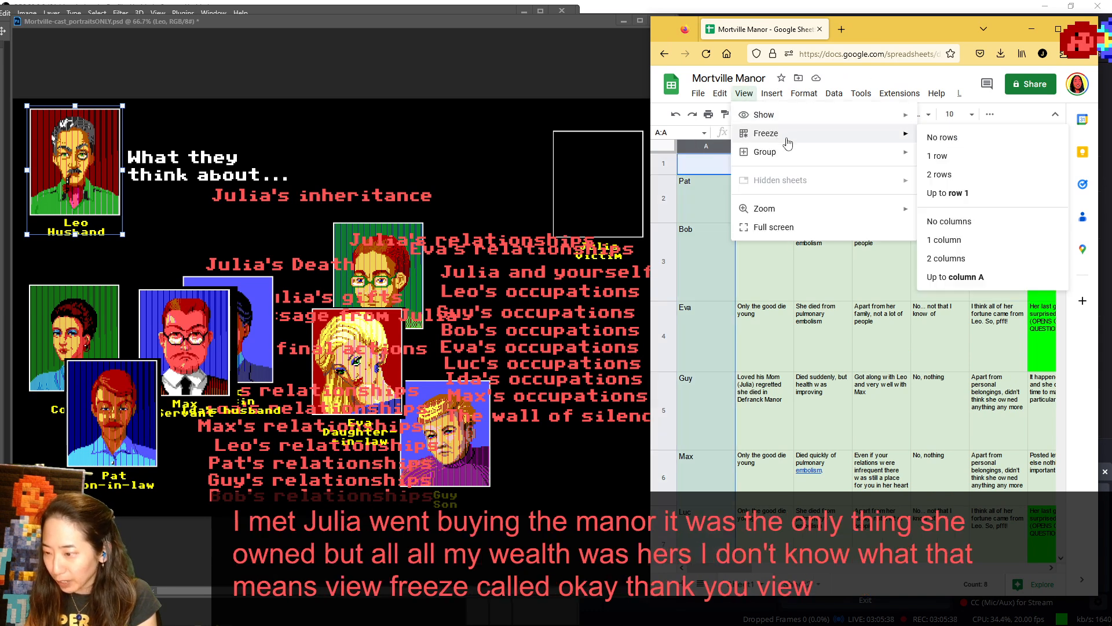
pyautogui.click(946, 239)
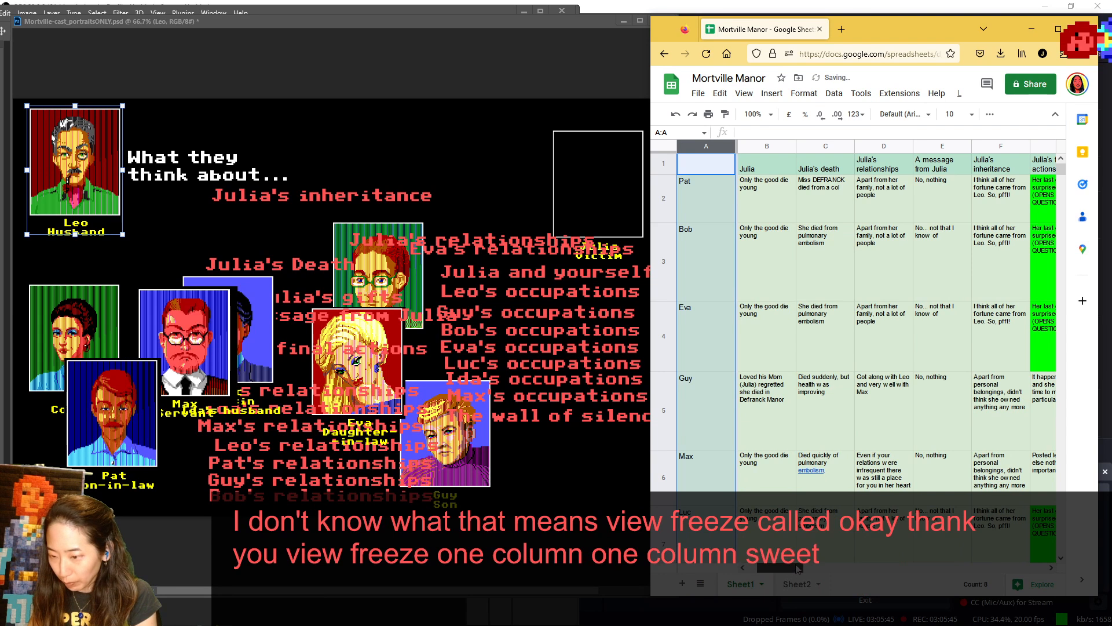
# - Select Bob's "A message from Julia" answer in cell E3, and shift the notes window away from the portrait canvas
pyautogui.moveTo(797, 569); pyautogui.dragTo(810, 568)
pyautogui.click(821, 283)
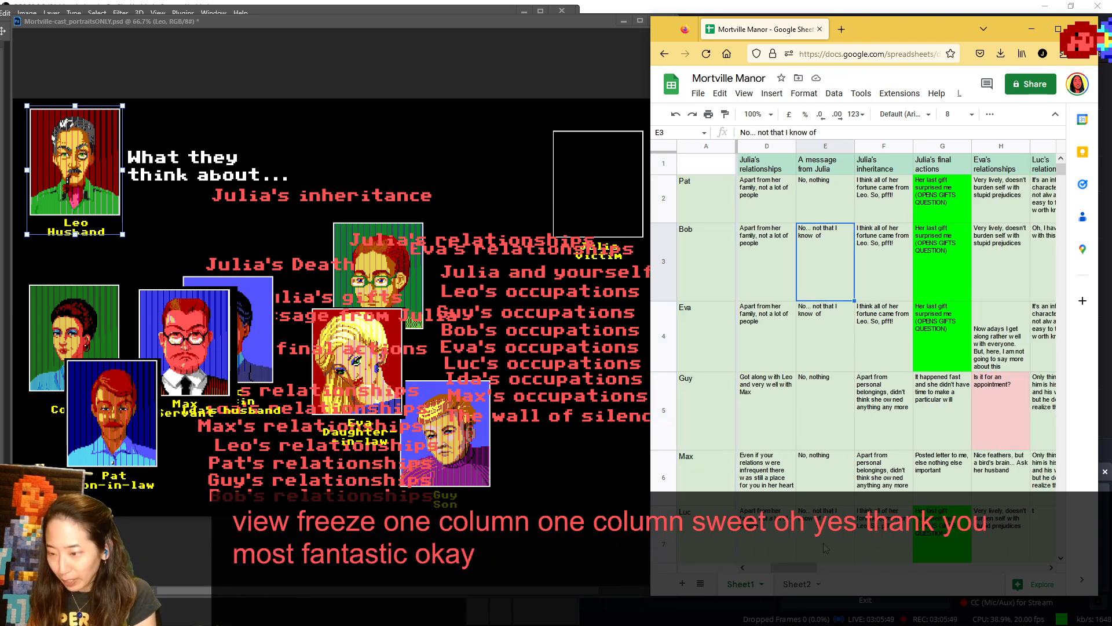
pyautogui.moveTo(923, 35); pyautogui.dragTo(939, 34)
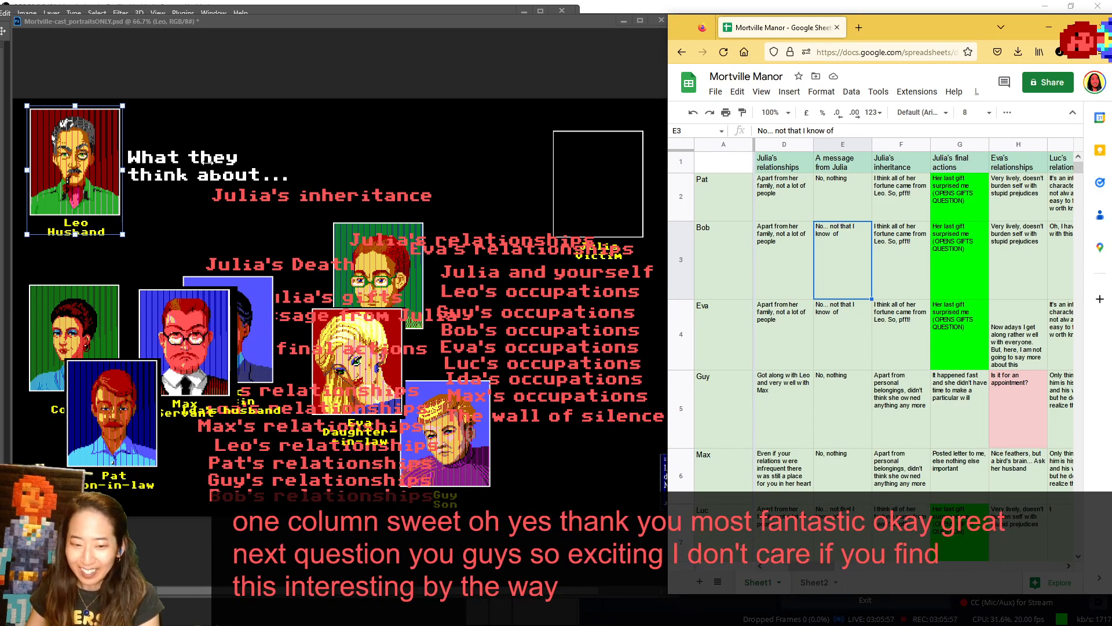
# - Return Leo to the cast beside Guy, and swap the "Julia's inheritance" topic label for "Julia's final actions"
pyautogui.click(49, 182)
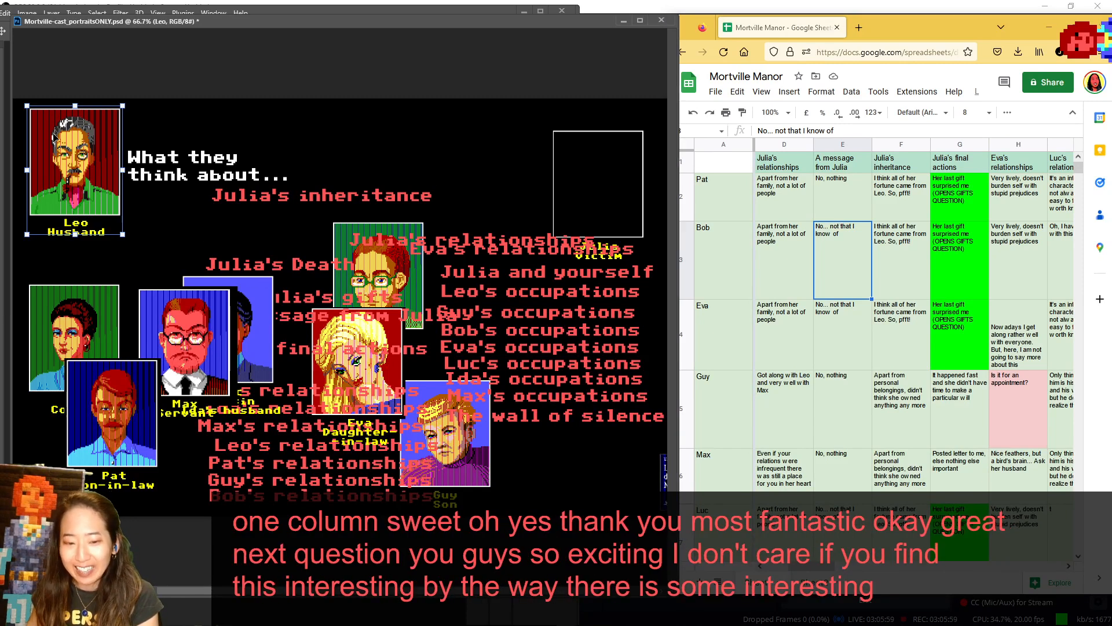
pyautogui.moveTo(156, 172); pyautogui.dragTo(521, 389)
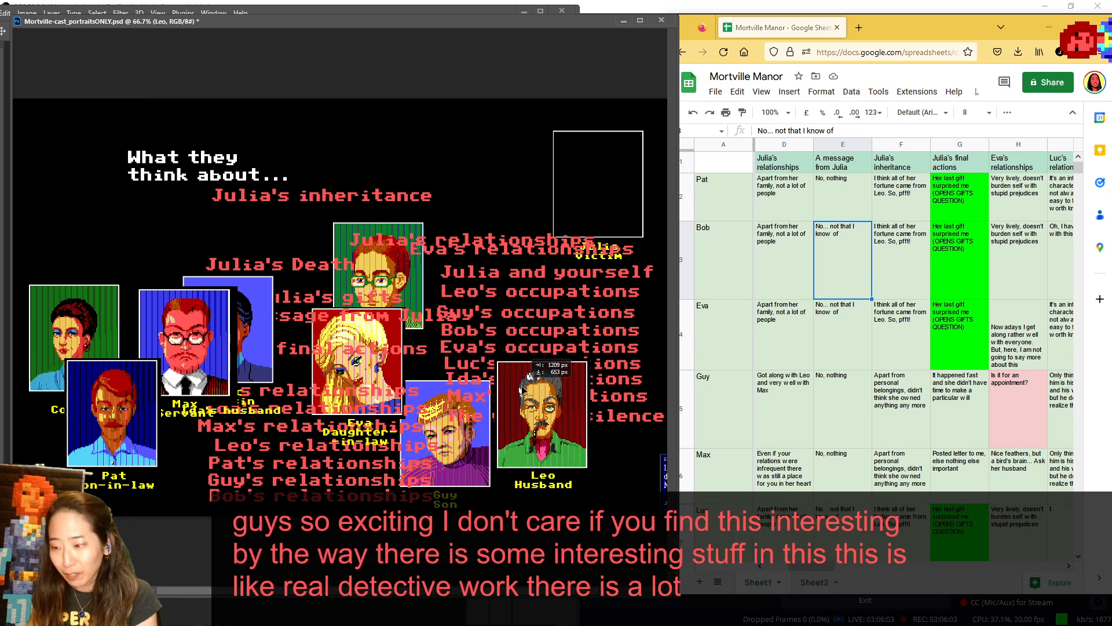
pyautogui.moveTo(350, 198); pyautogui.dragTo(512, 203)
pyautogui.moveTo(378, 349); pyautogui.dragTo(377, 189)
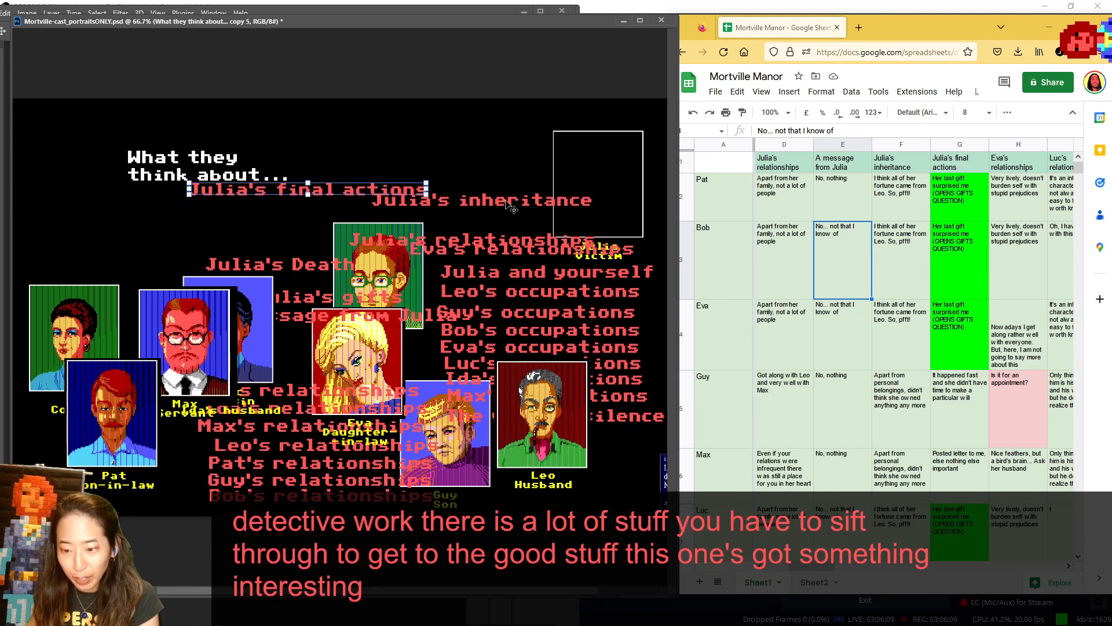
# - Move the "Julia's inheritance" label in among the unused topics, and place Pat's portrait beside the "What they think about..." heading
pyautogui.moveTo(509, 202); pyautogui.dragTo(405, 287)
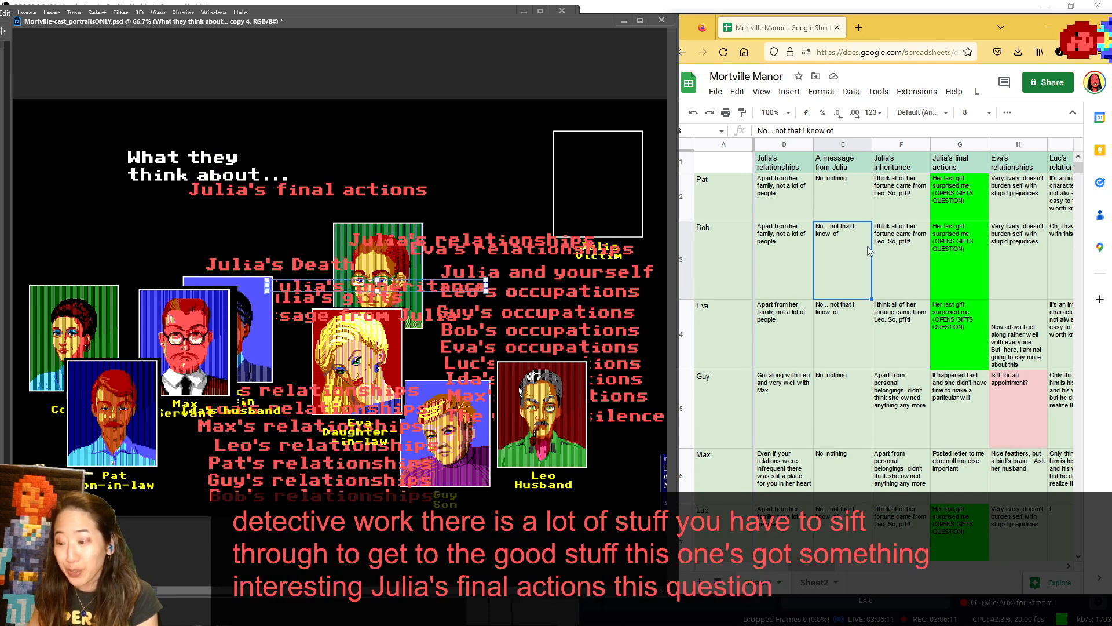
pyautogui.moveTo(825, 565); pyautogui.dragTo(857, 565)
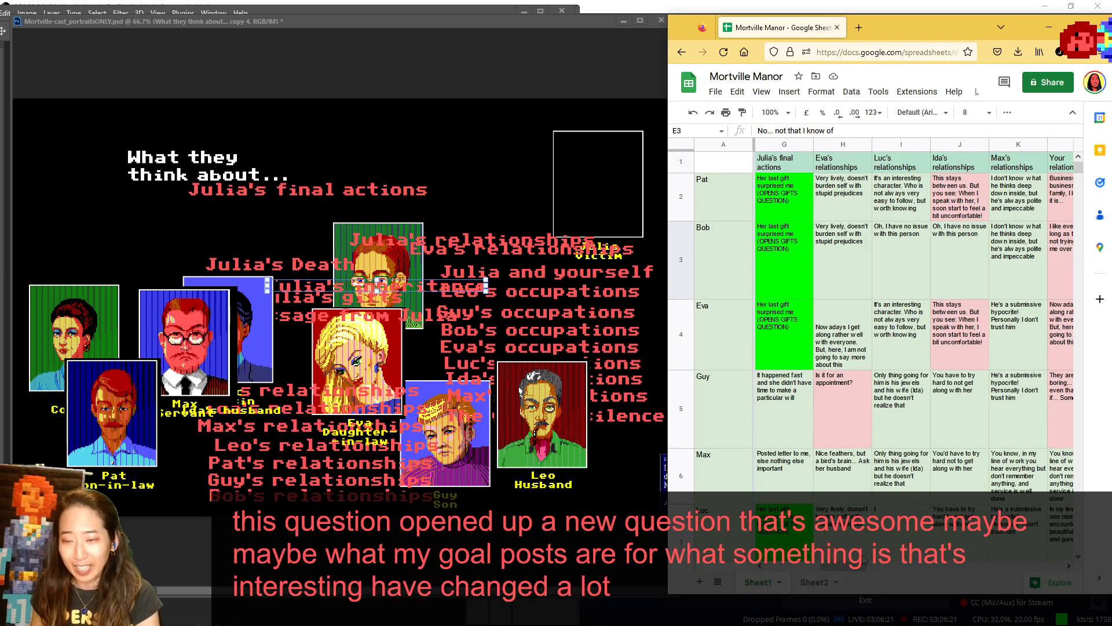
pyautogui.click(219, 438)
pyautogui.moveTo(136, 381); pyautogui.dragTo(95, 144)
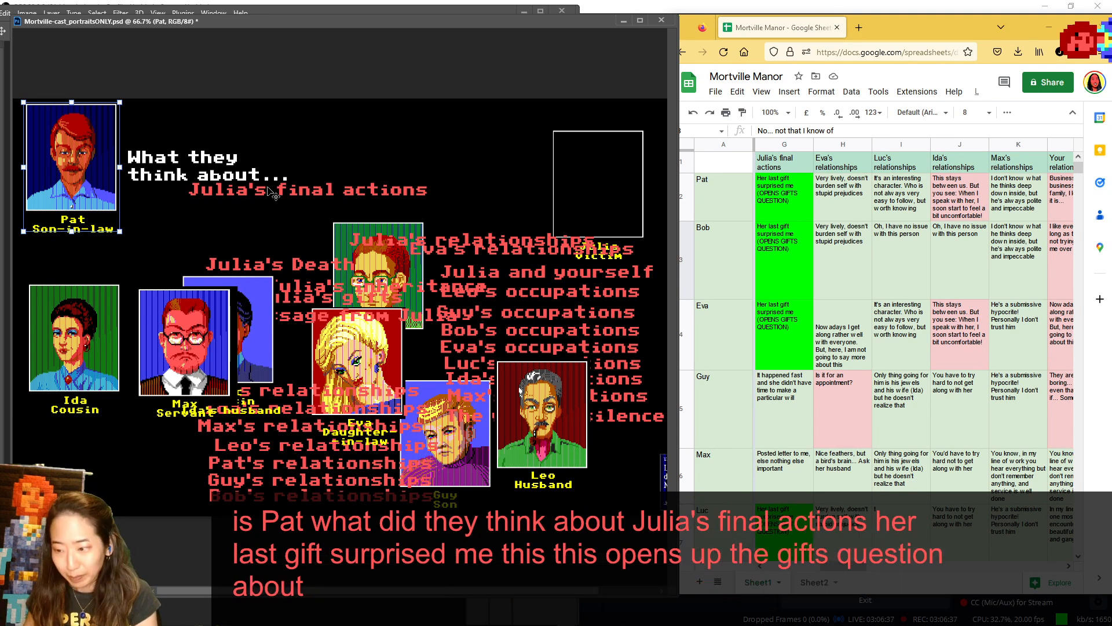
# - Return Pat's portrait upright to the cast below Max, and place Bob's portrait beside the heading
pyautogui.moveTo(152, 181); pyautogui.dragTo(180, 296)
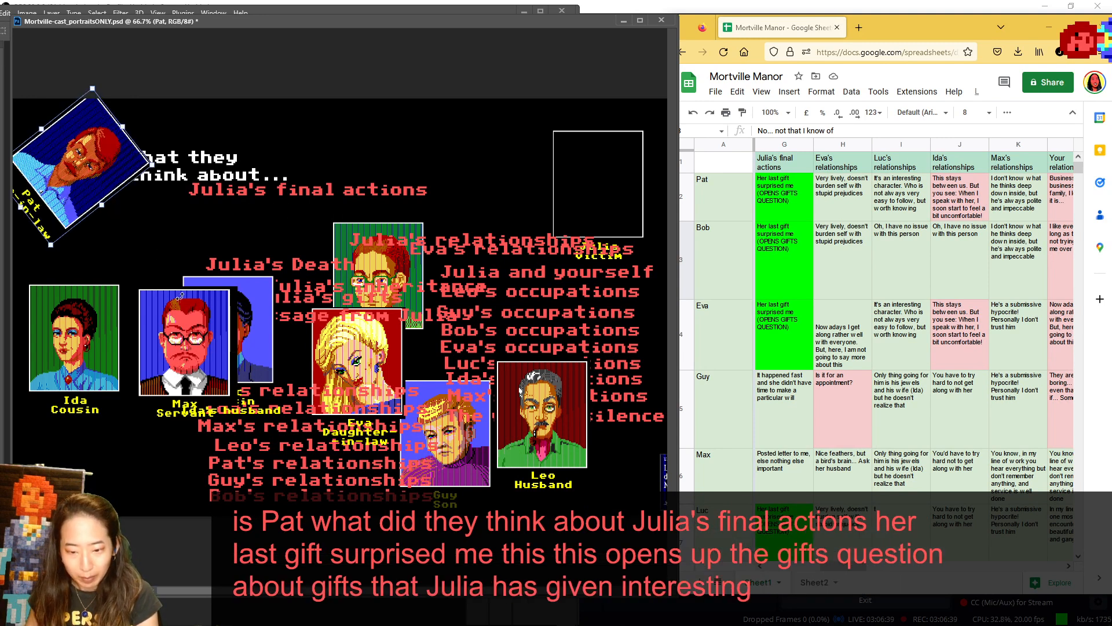
pyautogui.press('Escape')
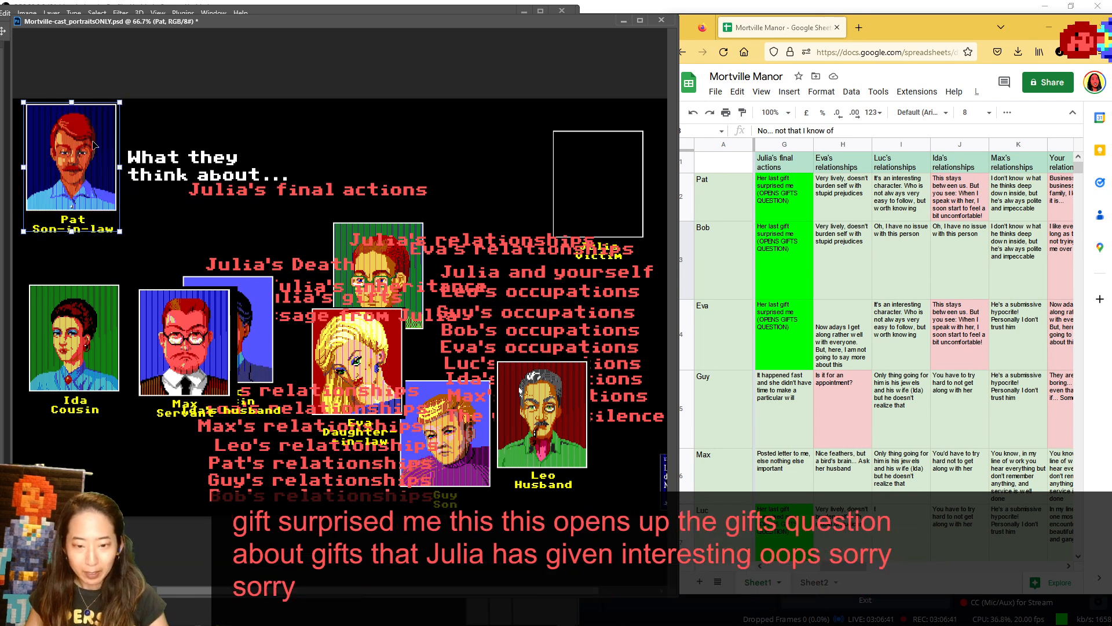
pyautogui.moveTo(86, 153); pyautogui.dragTo(161, 435)
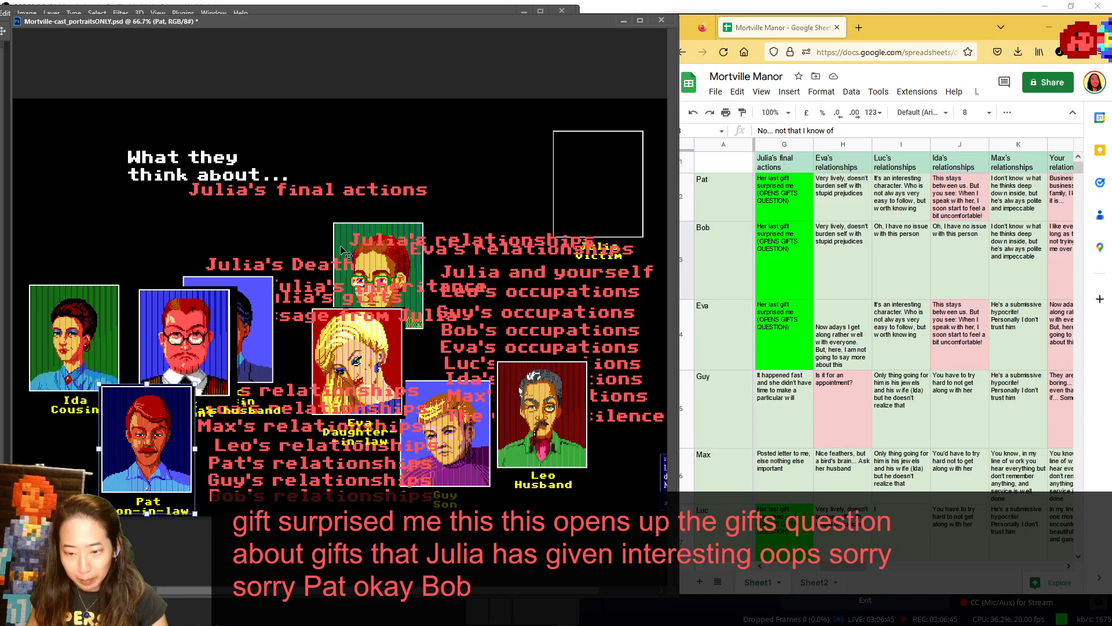
pyautogui.moveTo(346, 246); pyautogui.dragTo(33, 130)
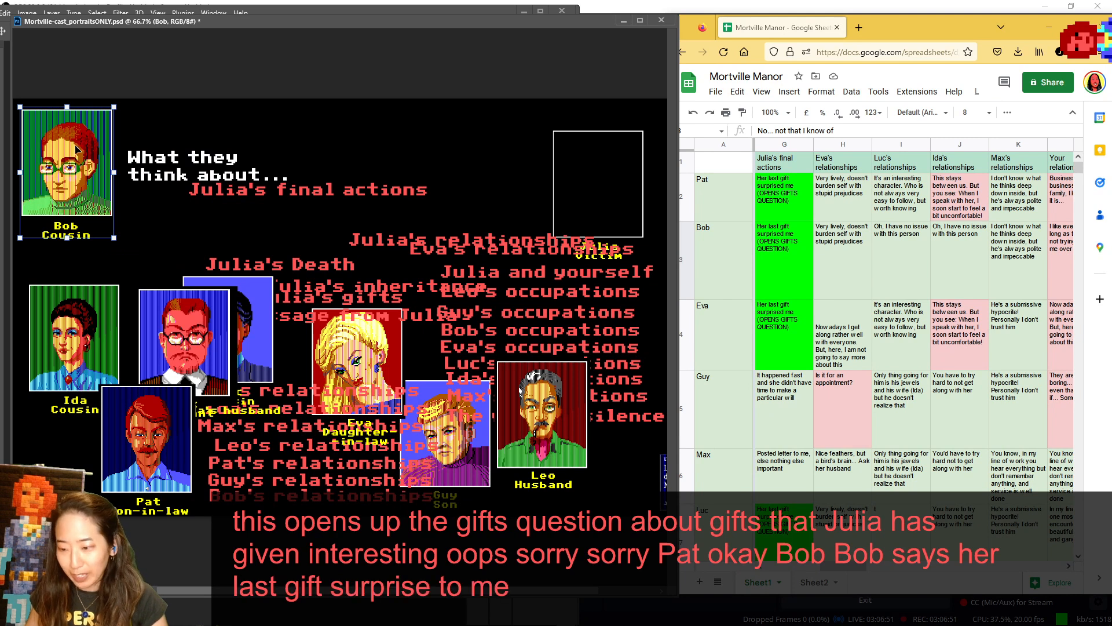
# - Return Bob to the cast near the canvas's lower edge, lower Eva's portrait over him, and place Guy beside the heading
pyautogui.moveTo(77, 149); pyautogui.dragTo(306, 417)
pyautogui.moveTo(354, 346); pyautogui.dragTo(374, 415)
pyautogui.moveTo(465, 464); pyautogui.dragTo(93, 196)
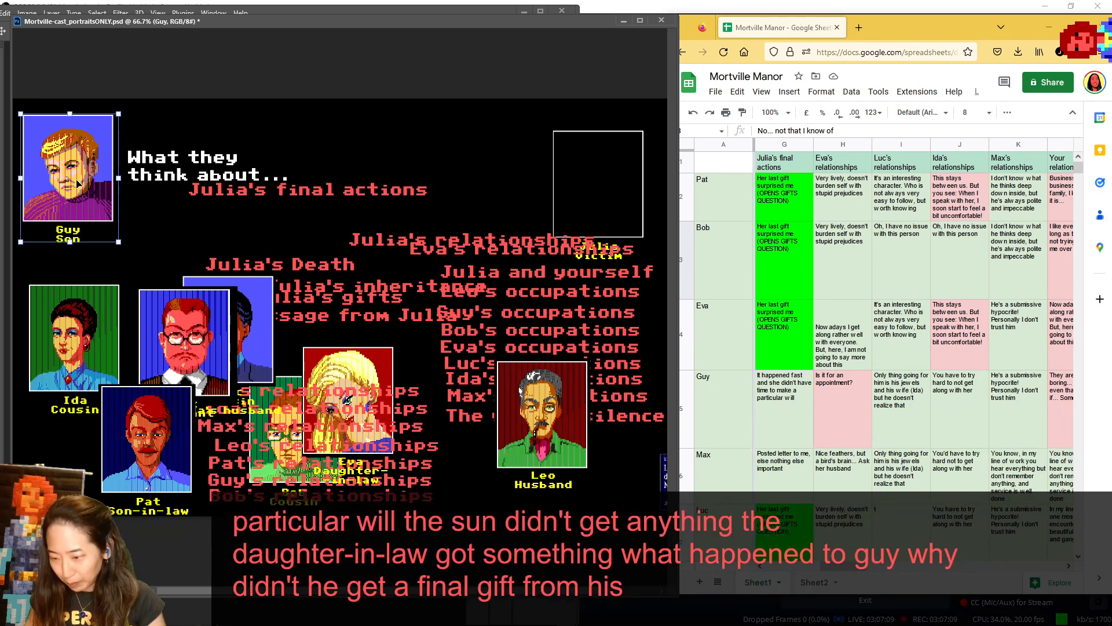
# - Return Guy to the cast behind Eva, show Max beside the heading, and return Max behind Pat
pyautogui.moveTo(79, 184); pyautogui.dragTo(415, 432)
pyautogui.moveTo(189, 344); pyautogui.dragTo(77, 161)
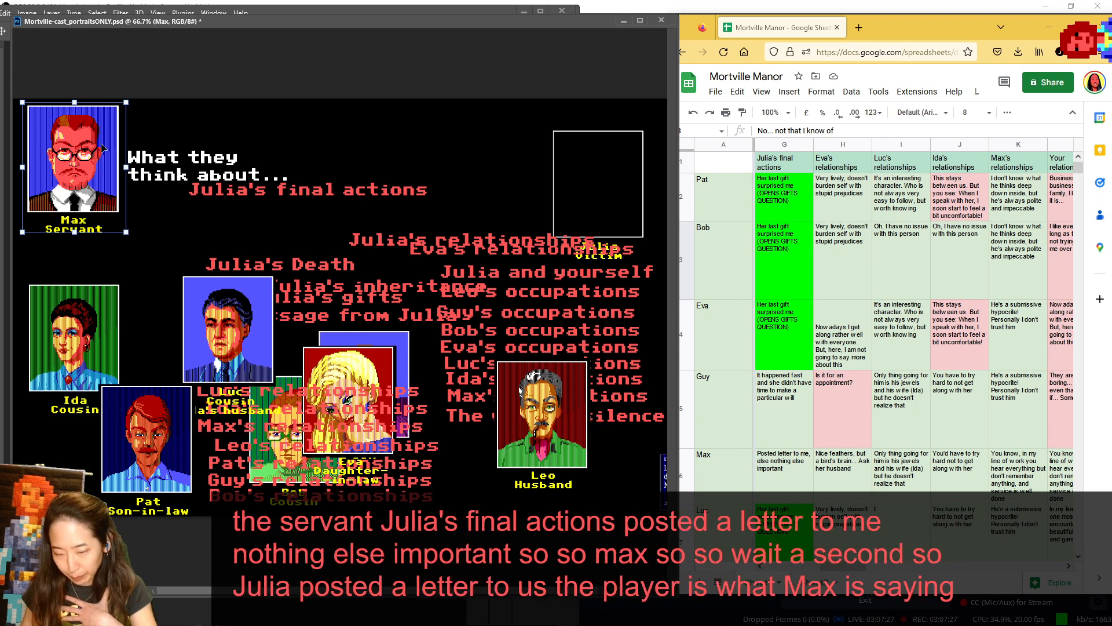
pyautogui.moveTo(103, 148); pyautogui.dragTo(217, 373)
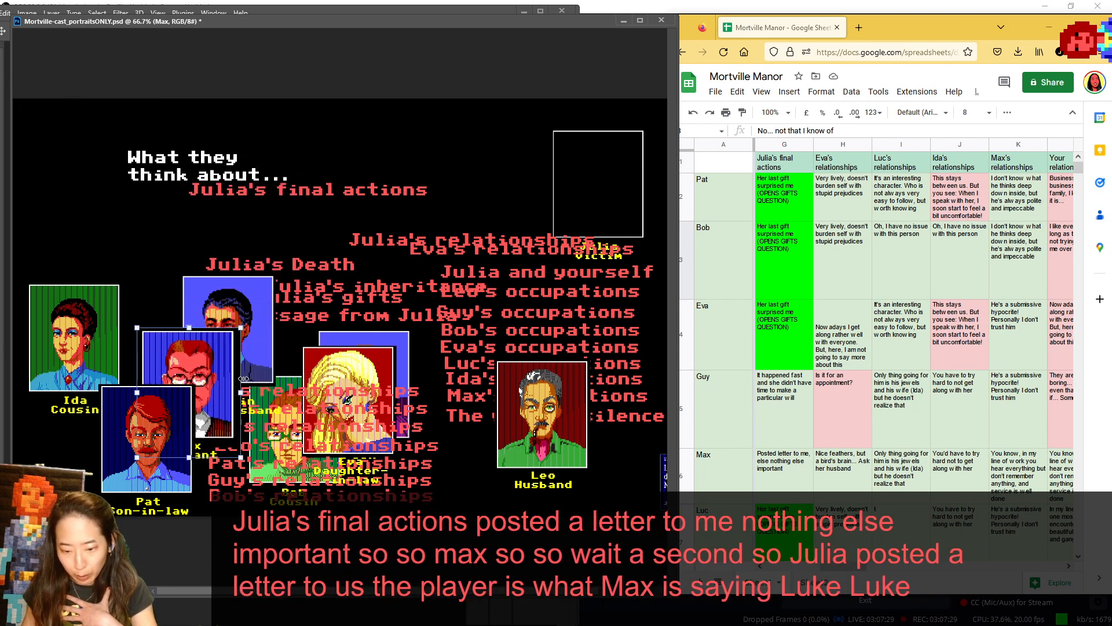
# - Move Guy's portrait out from behind Eva, and place Luc's portrait beside the heading to review his answer on Julia's final actions
pyautogui.moveTo(404, 355); pyautogui.dragTo(464, 293)
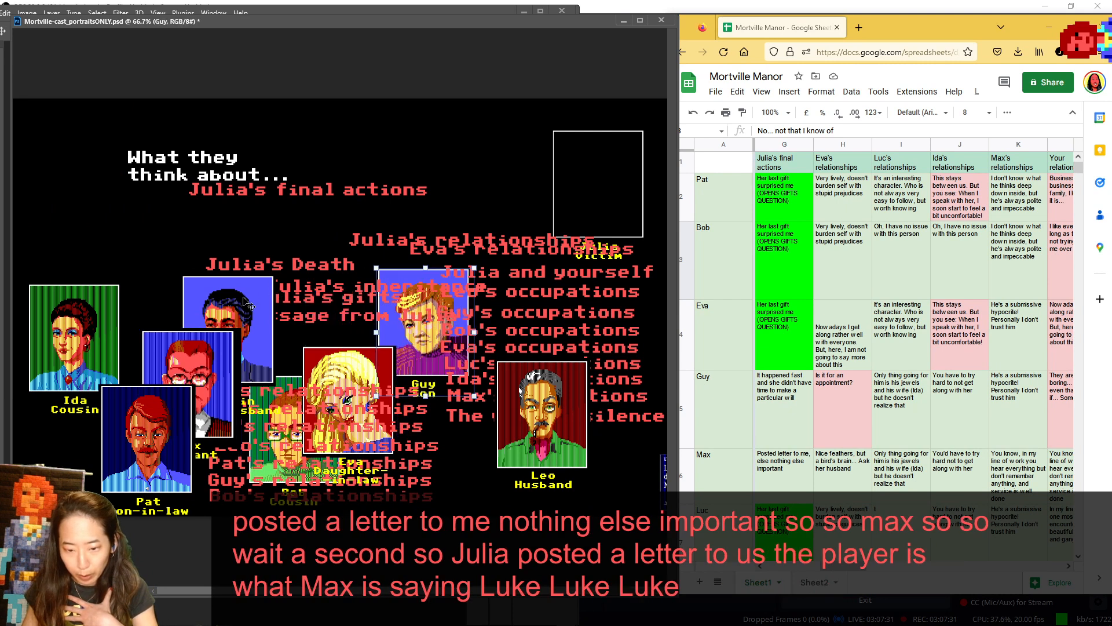
pyautogui.moveTo(245, 293); pyautogui.dragTo(93, 122)
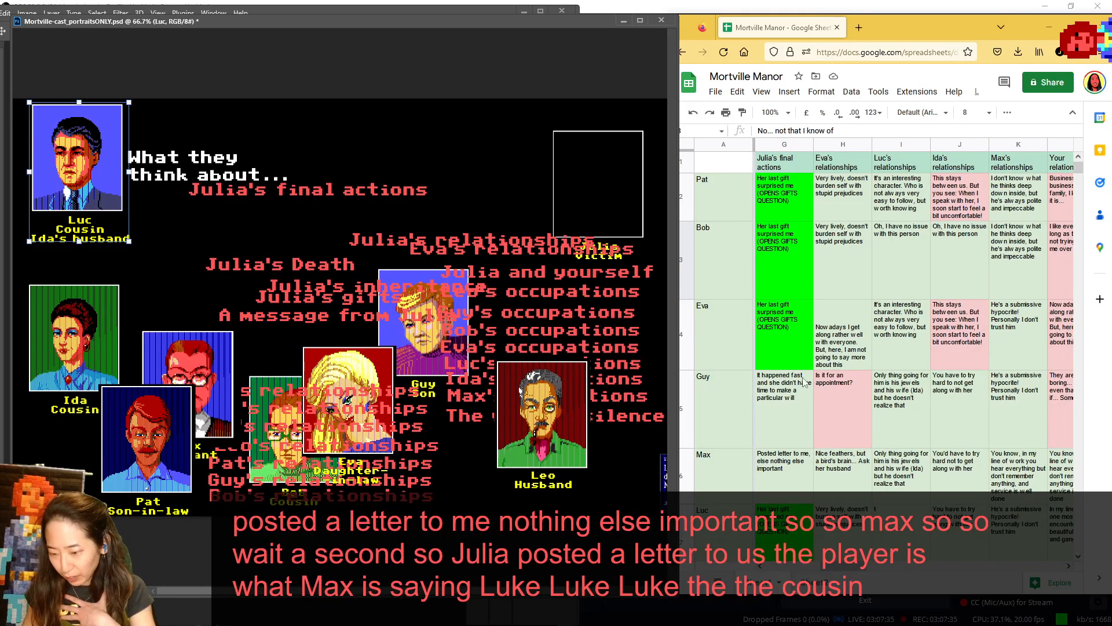
pyautogui.scroll(-3, 804, 380)
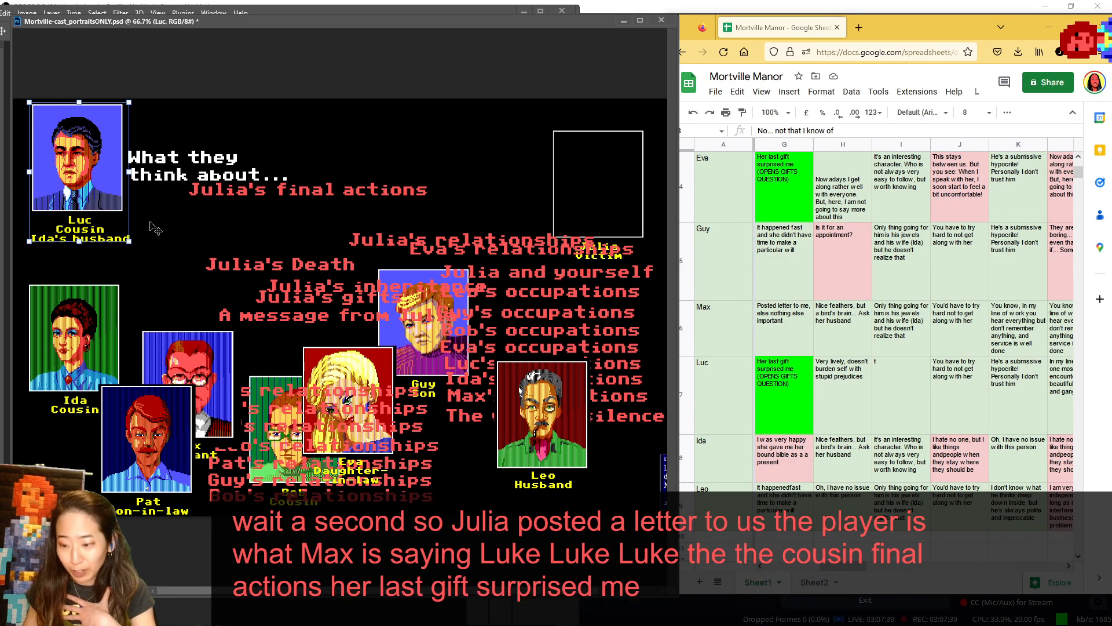
# - Return Luc to the cast above Eva, show Ida beside the heading, and replace her with Leo's portrait
pyautogui.moveTo(56, 186); pyautogui.dragTo(285, 333)
pyautogui.moveTo(58, 334); pyautogui.dragTo(53, 157)
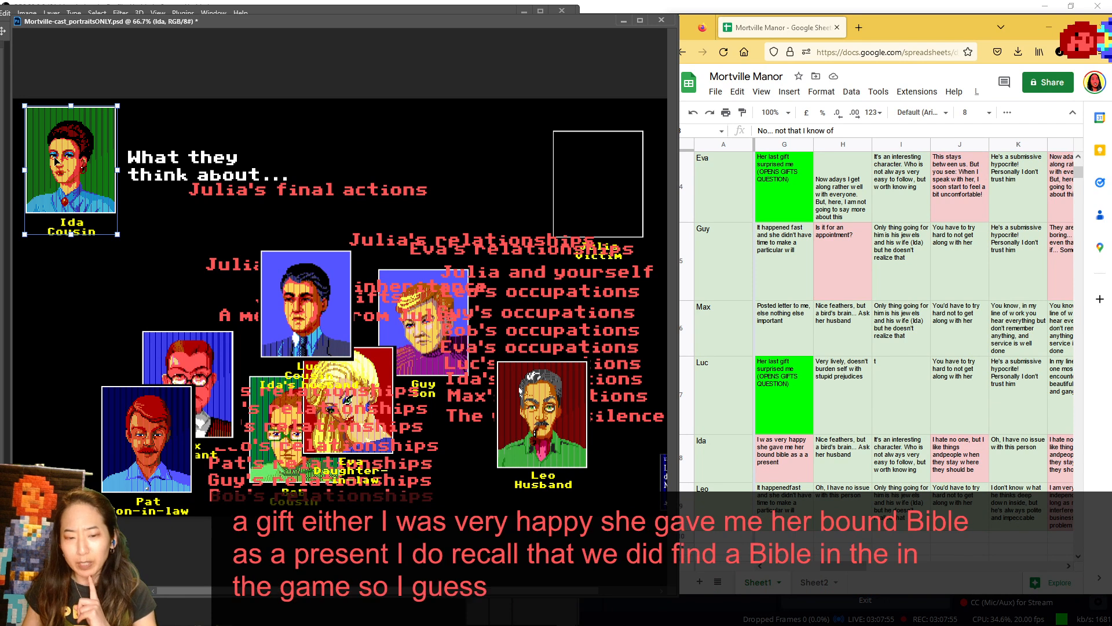
pyautogui.moveTo(64, 169); pyautogui.dragTo(72, 381)
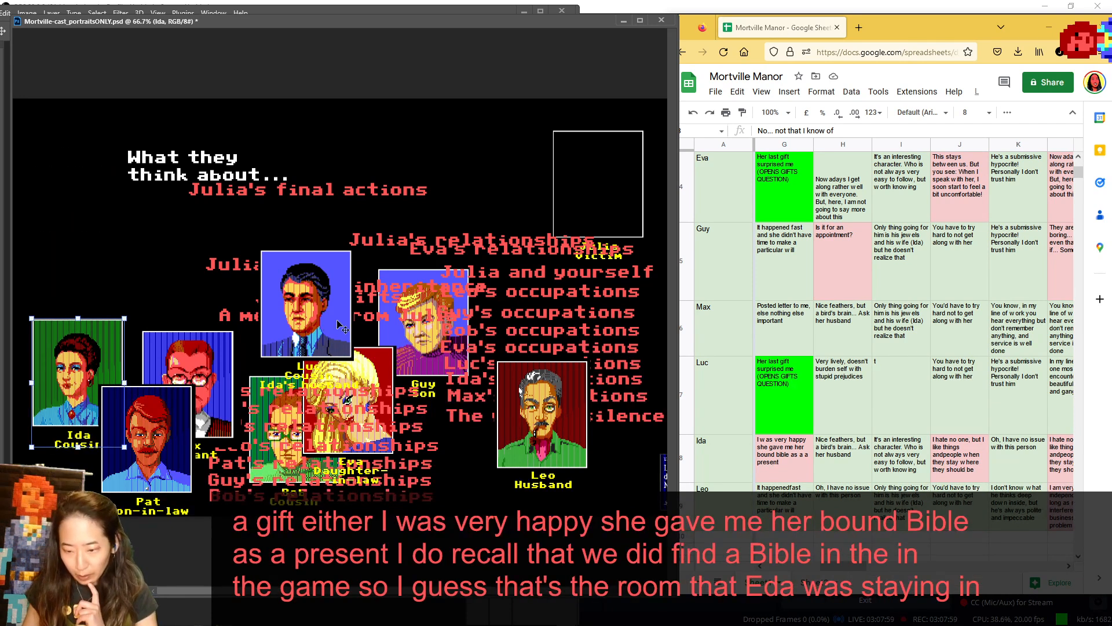
pyautogui.moveTo(524, 385); pyautogui.dragTo(88, 151)
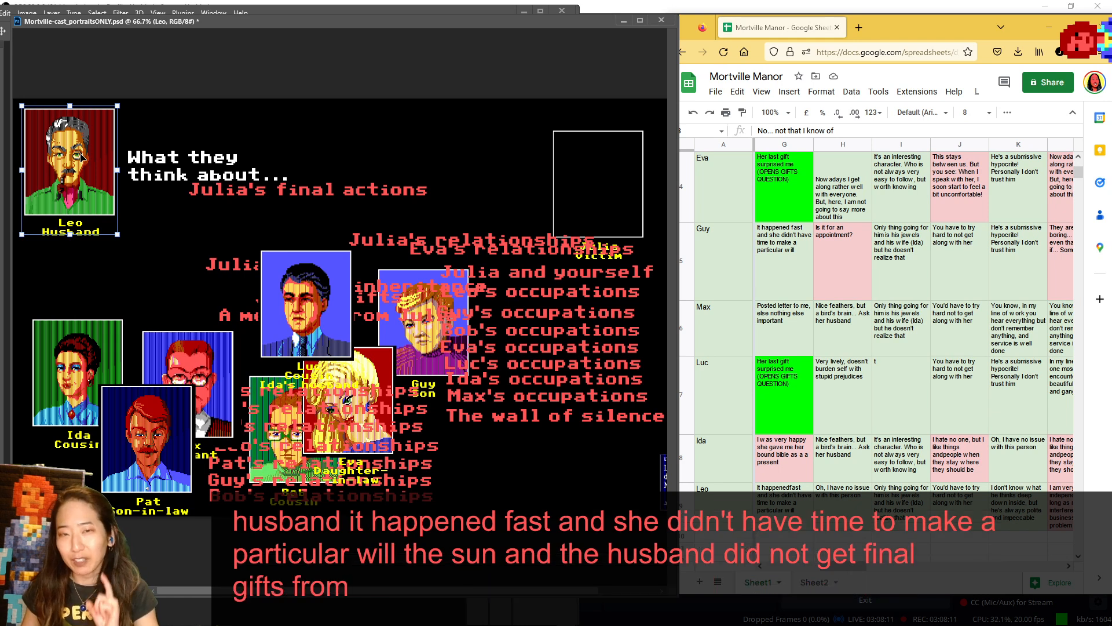
pyautogui.scroll(3, 869, 189)
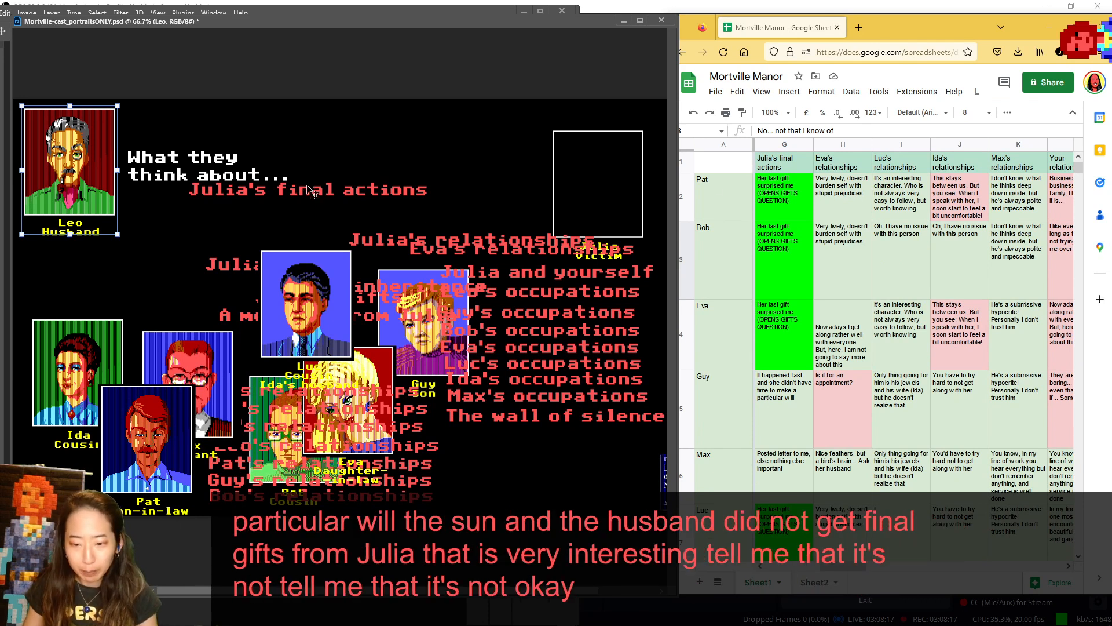
# - Swap the "Julia's final actions" label for "Eva's relationships" under the heading, and replace Leo's portrait with Pat's
pyautogui.moveTo(309, 190); pyautogui.dragTo(521, 454)
pyautogui.moveTo(508, 251); pyautogui.dragTo(293, 194)
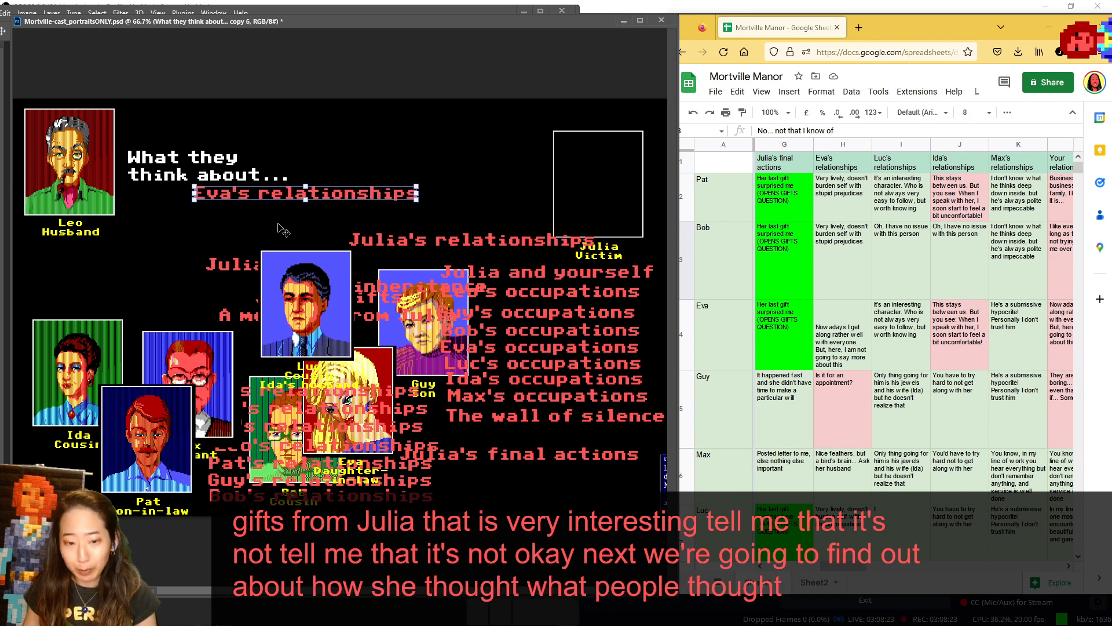
pyautogui.moveTo(81, 190); pyautogui.dragTo(268, 468)
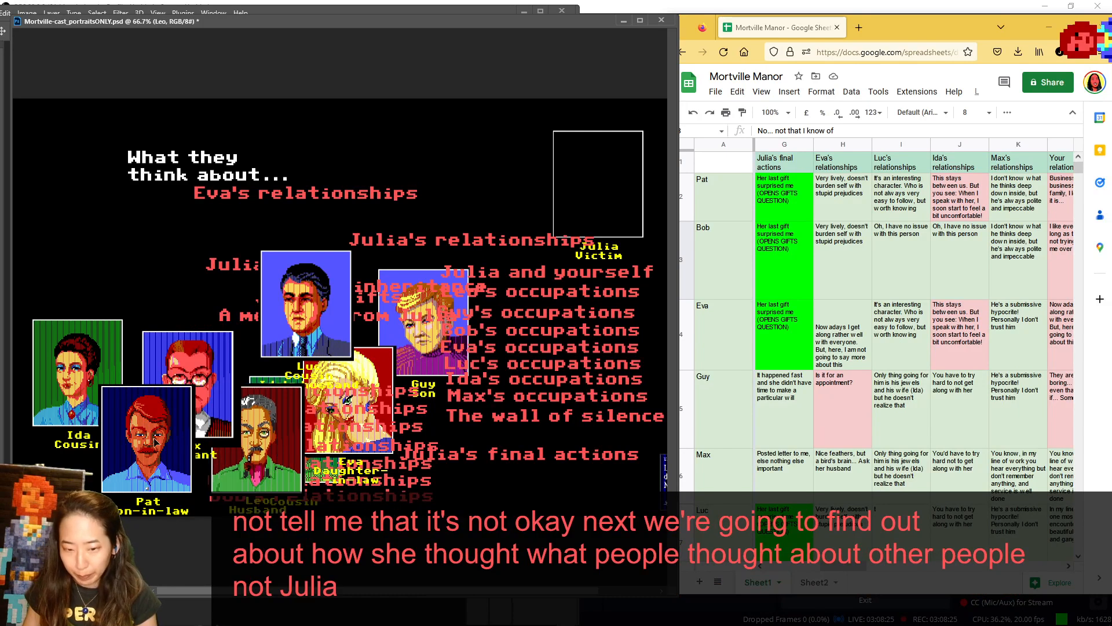
pyautogui.moveTo(160, 462); pyautogui.dragTo(85, 177)
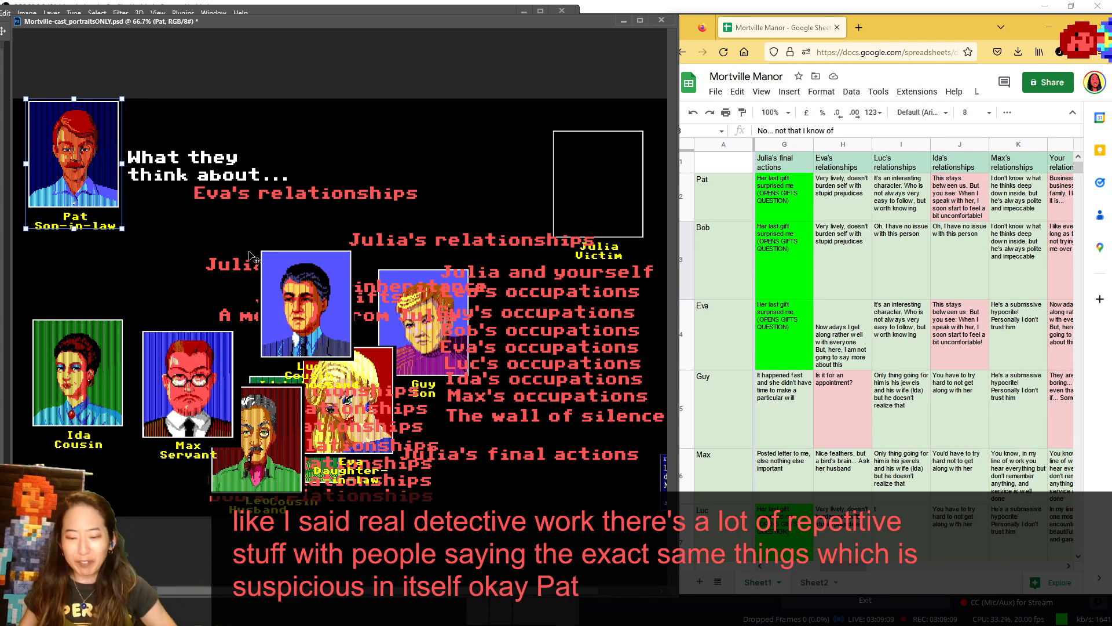
# - Place Eva's portrait beside the "Eva's relationships" label, and lower the "Julia's relationships" label, Luc and Guy to the canvas's lower edge
pyautogui.moveTo(359, 377); pyautogui.dragTo(485, 142)
pyautogui.moveTo(539, 239); pyautogui.dragTo(583, 488)
pyautogui.moveTo(467, 192); pyautogui.dragTo(475, 190)
pyautogui.moveTo(316, 282); pyautogui.dragTo(325, 431)
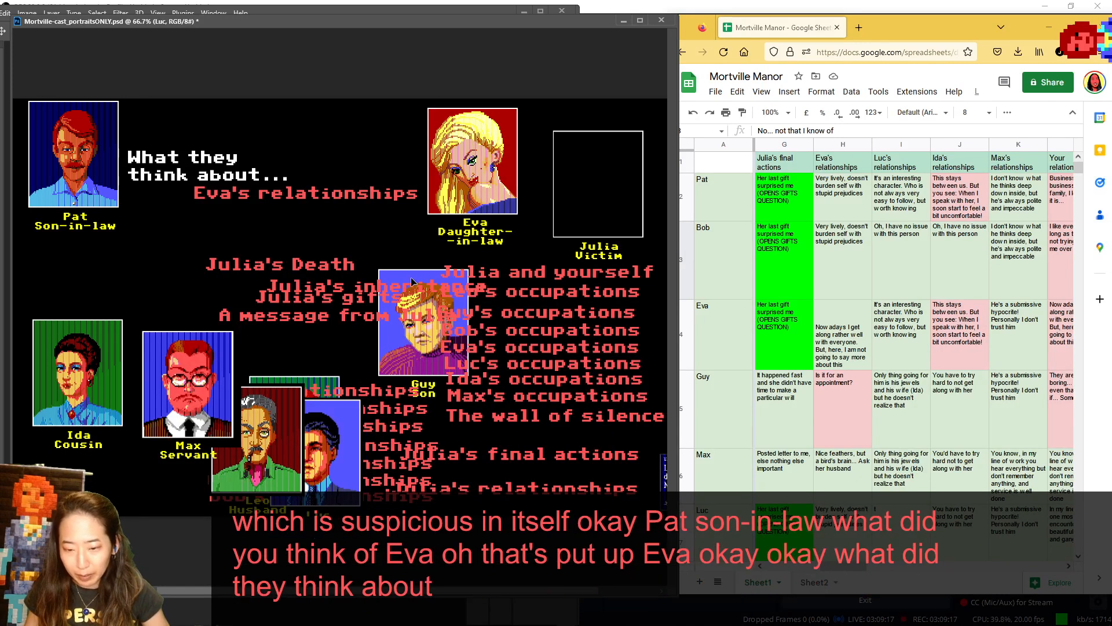
pyautogui.moveTo(405, 283); pyautogui.dragTo(407, 428)
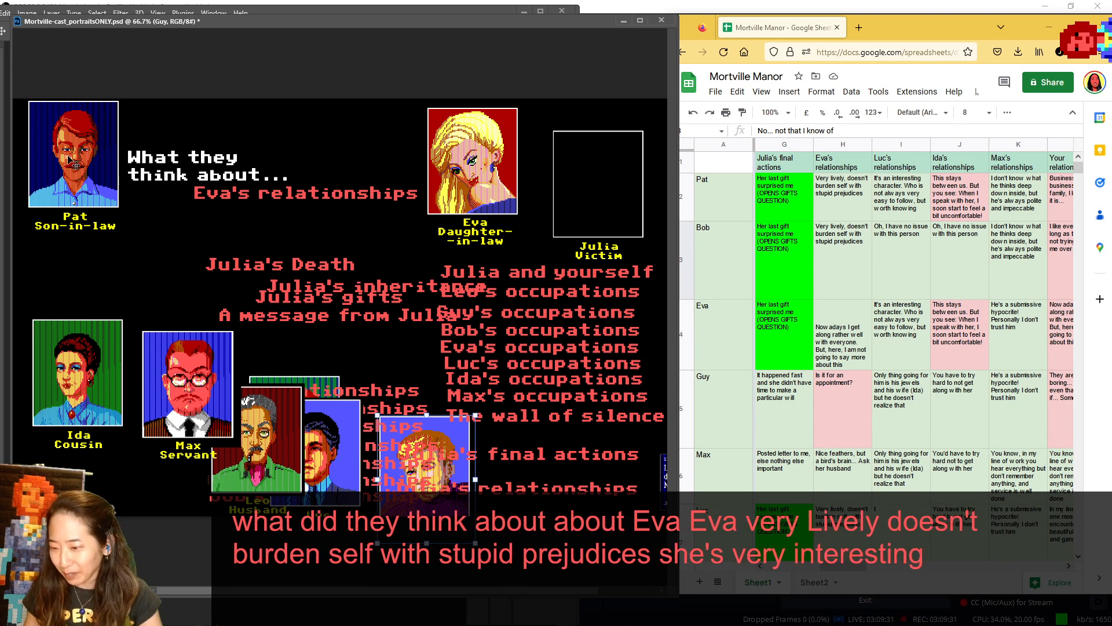
# - Return Pat to the cast over Ida, show Bob beside the heading and return him, and nudge Eva's portrait beside the topic label
pyautogui.moveTo(68, 159); pyautogui.dragTo(60, 442)
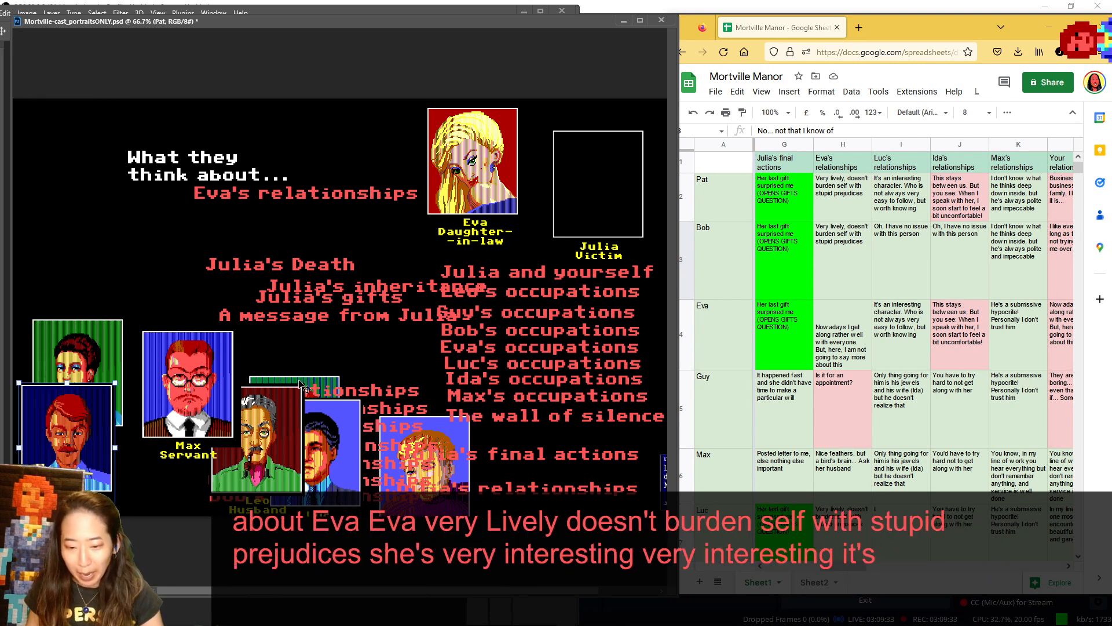
pyautogui.moveTo(302, 386); pyautogui.dragTo(80, 123)
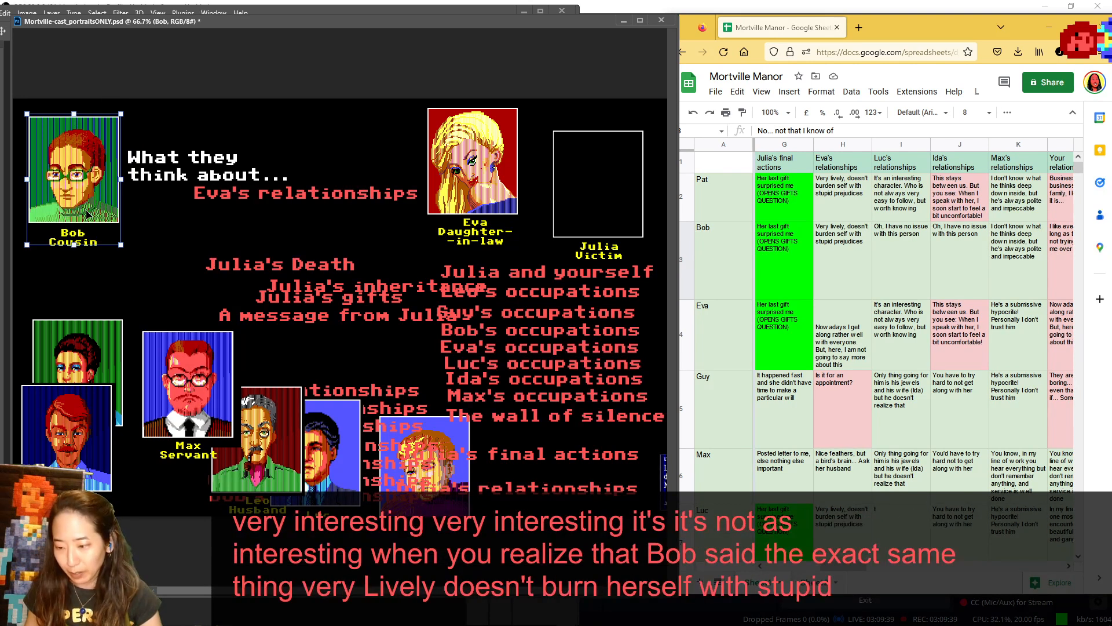
pyautogui.moveTo(85, 188); pyautogui.dragTo(214, 447)
pyautogui.moveTo(479, 184)
pyautogui.mouseDown()
pyautogui.moveTo(64, 175)
pyautogui.moveTo(487, 177)
pyautogui.mouseUp()
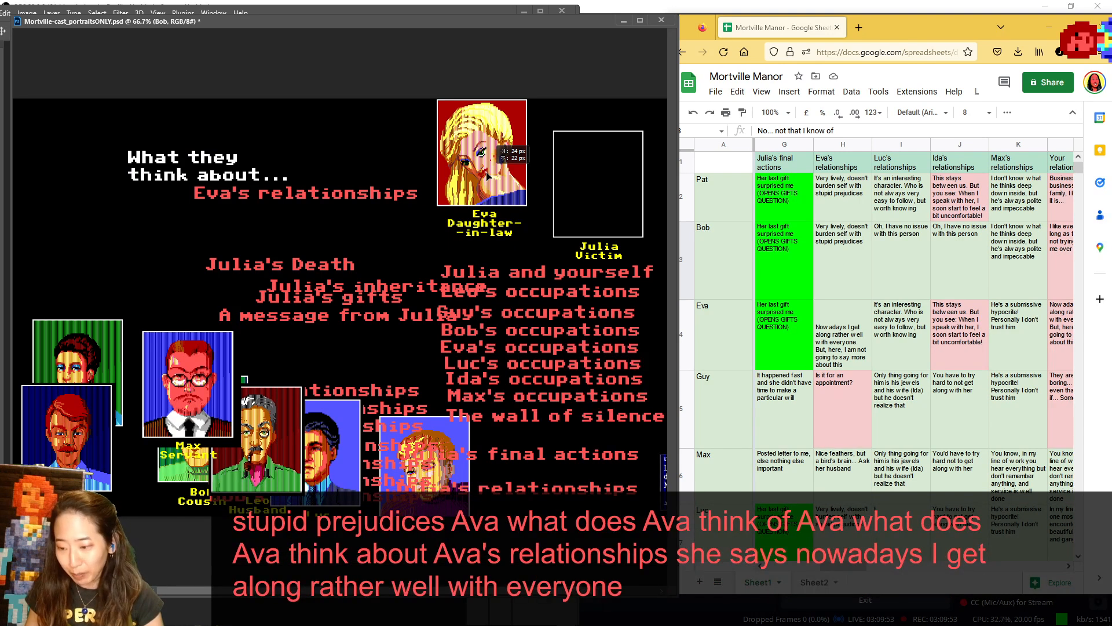
pyautogui.moveTo(487, 175)
pyautogui.mouseDown()
pyautogui.moveTo(64, 169)
pyautogui.moveTo(509, 172)
pyautogui.moveTo(531, 153)
pyautogui.moveTo(93, 155)
pyautogui.moveTo(499, 162)
pyautogui.mouseUp()
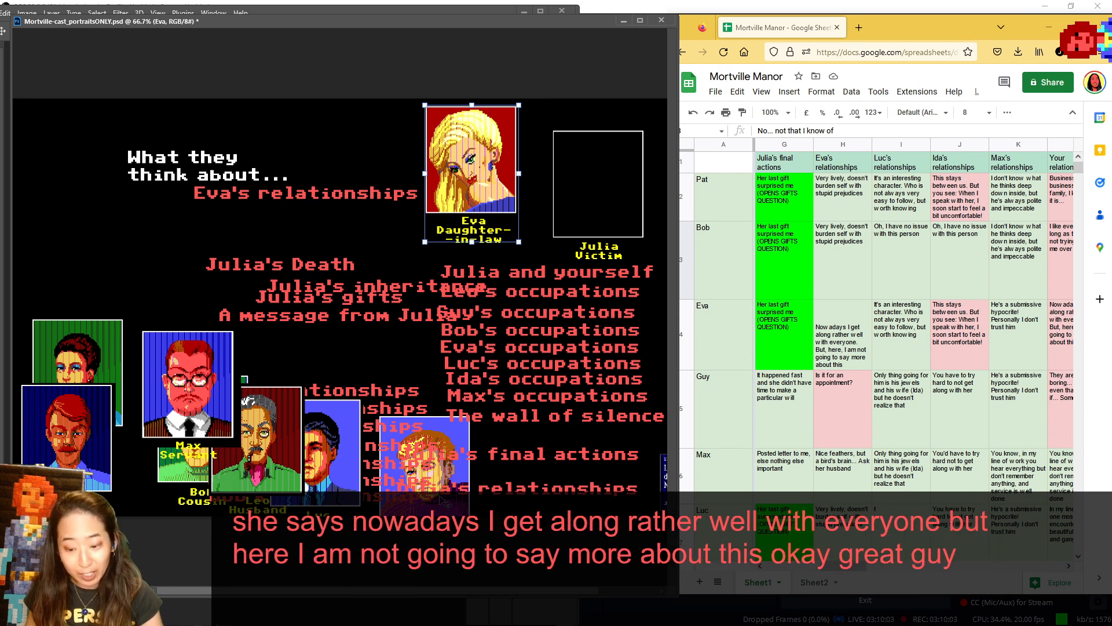
# - Show Guy beside the heading, return him to the cast near Luc, and place Max's portrait beside the heading
pyautogui.moveTo(447, 504); pyautogui.dragTo(88, 198)
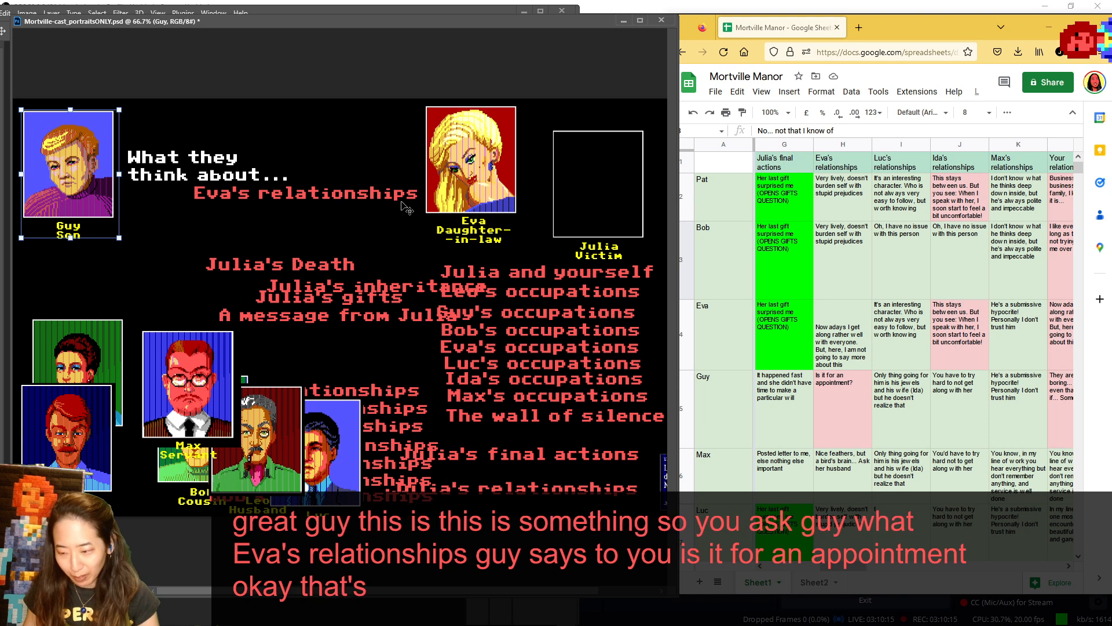
pyautogui.moveTo(87, 174); pyautogui.dragTo(430, 493)
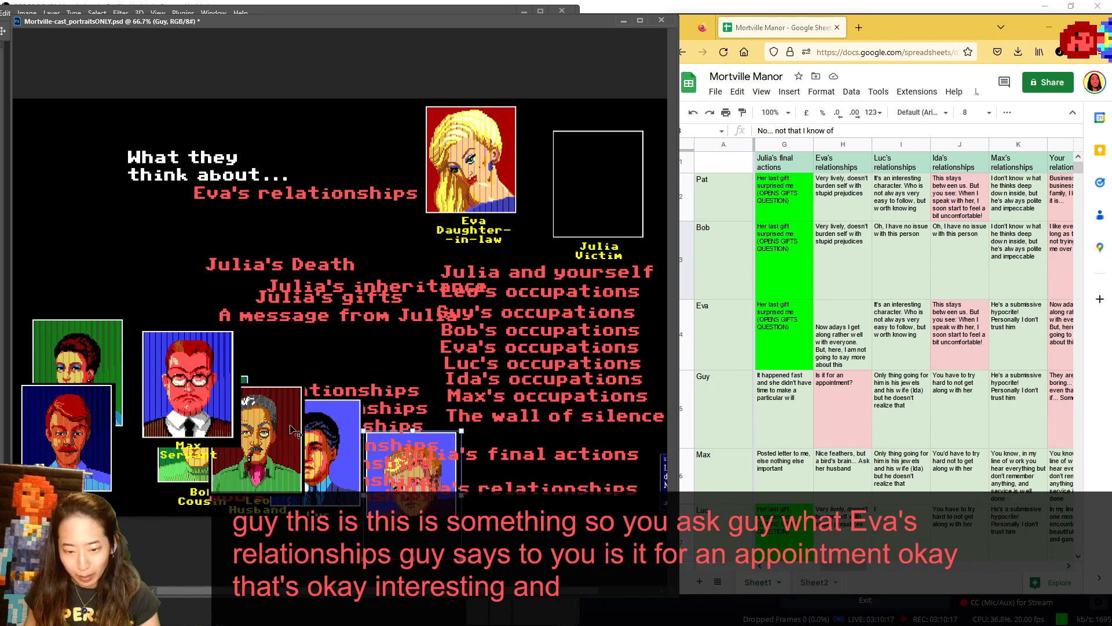
pyautogui.moveTo(203, 383); pyautogui.dragTo(87, 156)
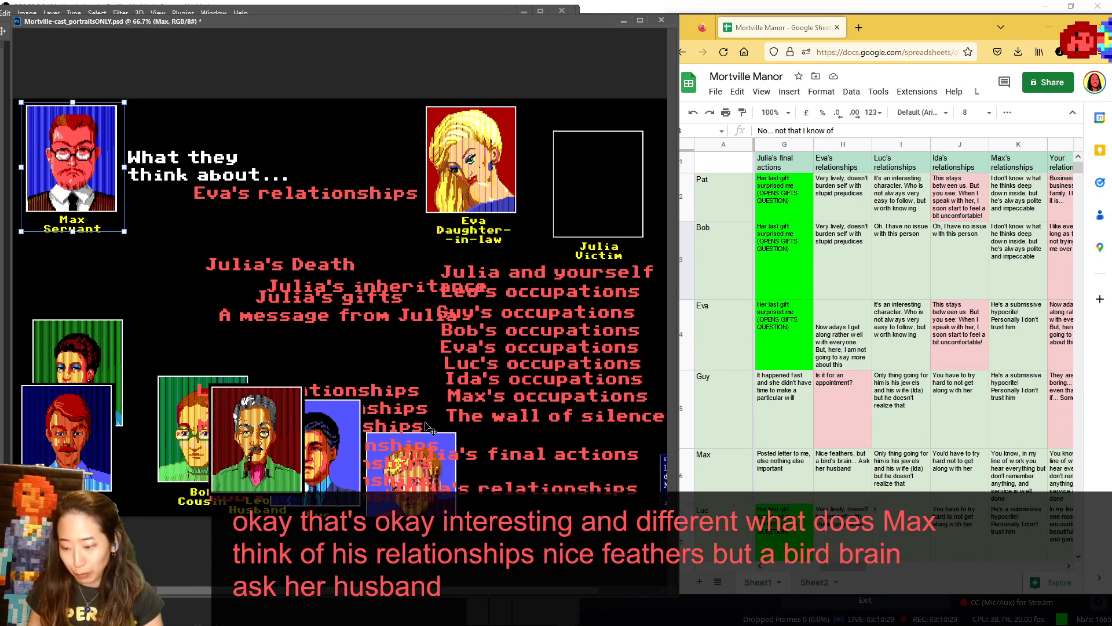
pyautogui.scroll(-2, 933, 376)
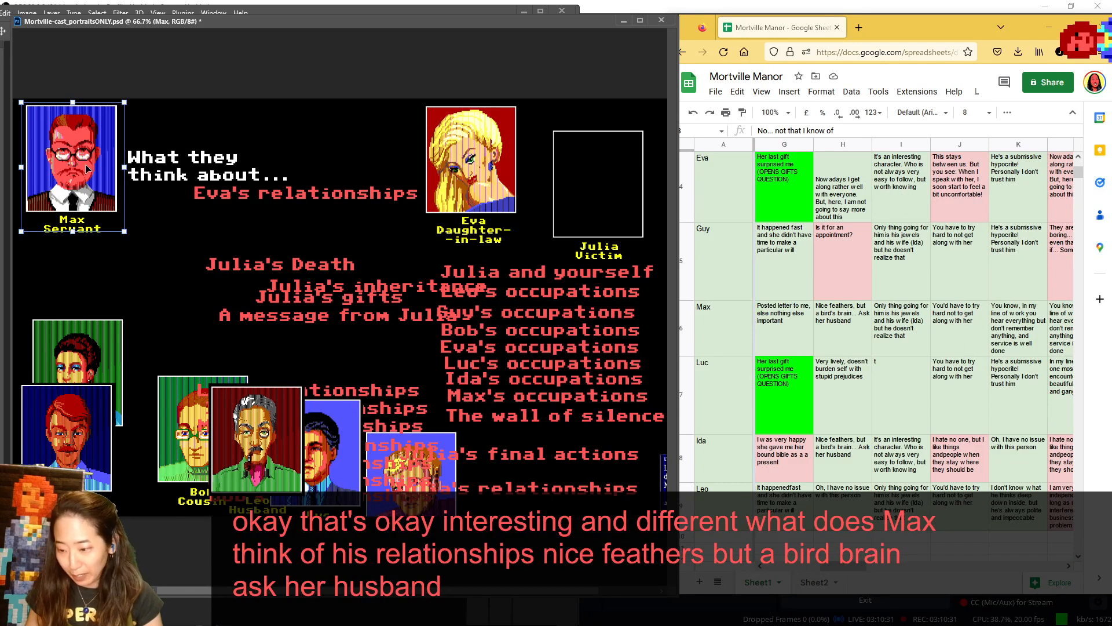
# - Return Max to the cast between Pat and Leo, show Luc beside the heading, and return Luc above Guy
pyautogui.moveTo(112, 178); pyautogui.dragTo(201, 458)
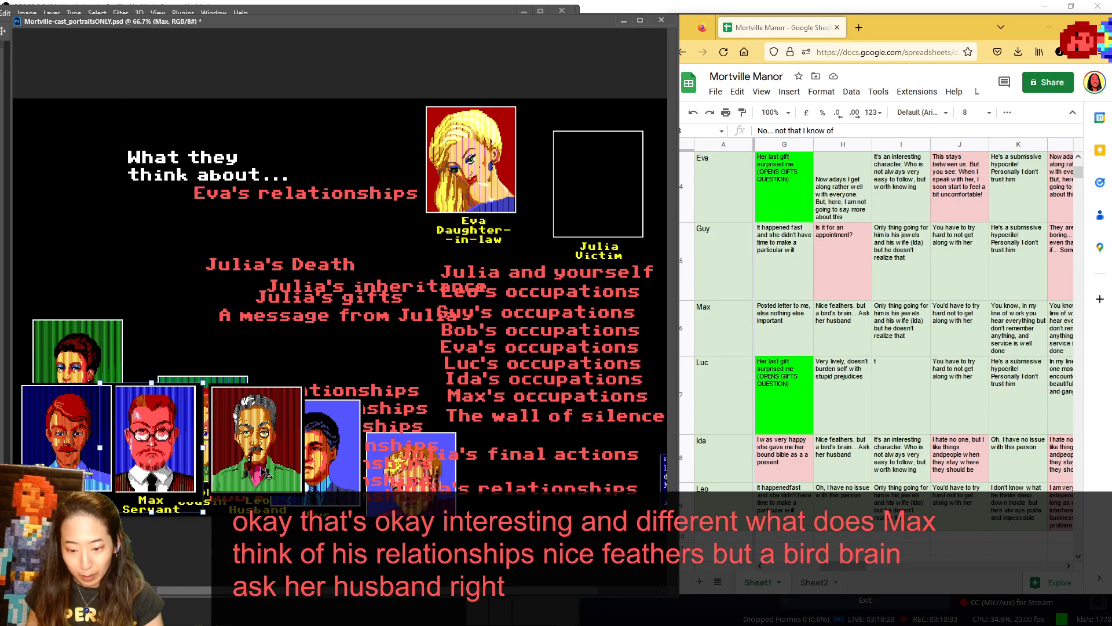
pyautogui.moveTo(330, 472); pyautogui.dragTo(94, 162)
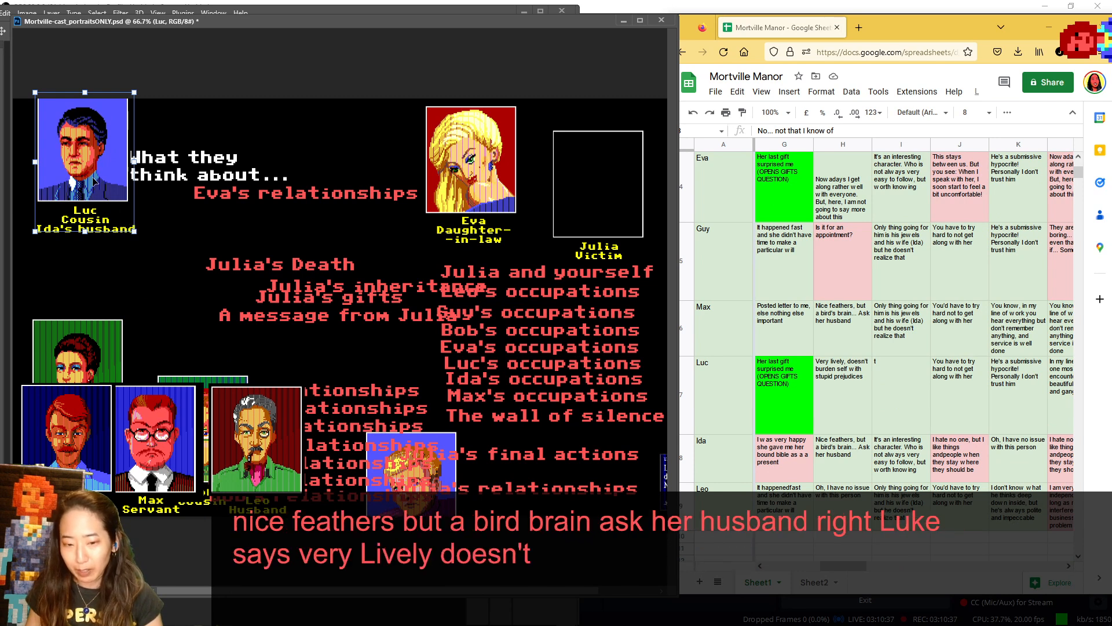
pyautogui.moveTo(93, 178); pyautogui.dragTo(378, 408)
# - Show Ida beside the heading, return her to the cast next to Luc, and place Leo's portrait beside the heading
pyautogui.moveTo(98, 376); pyautogui.dragTo(96, 168)
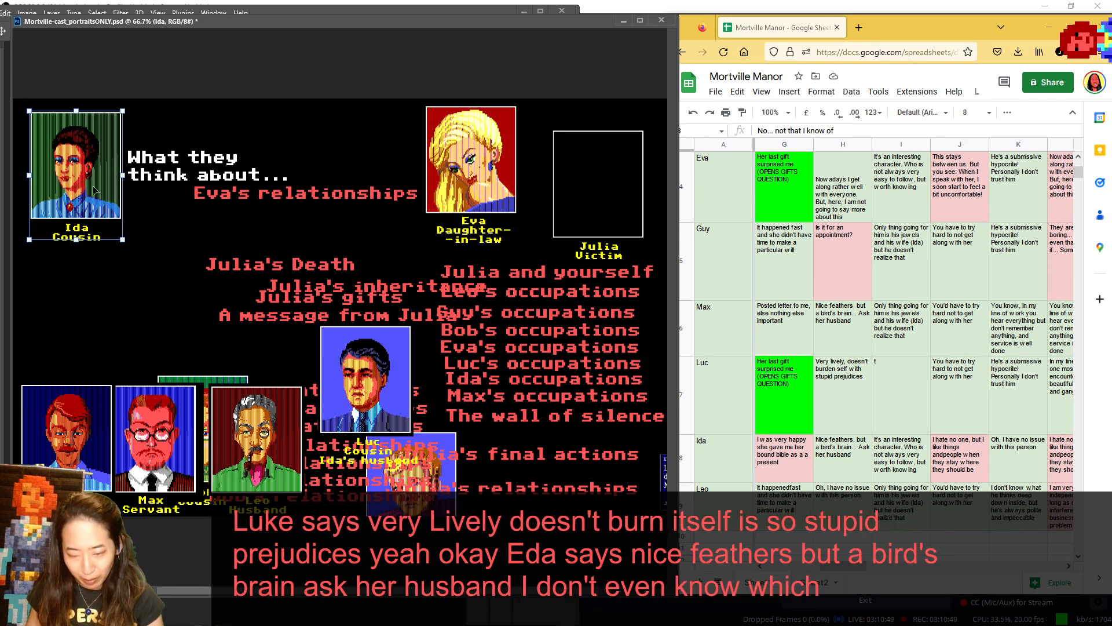
pyautogui.moveTo(110, 196); pyautogui.dragTo(80, 155)
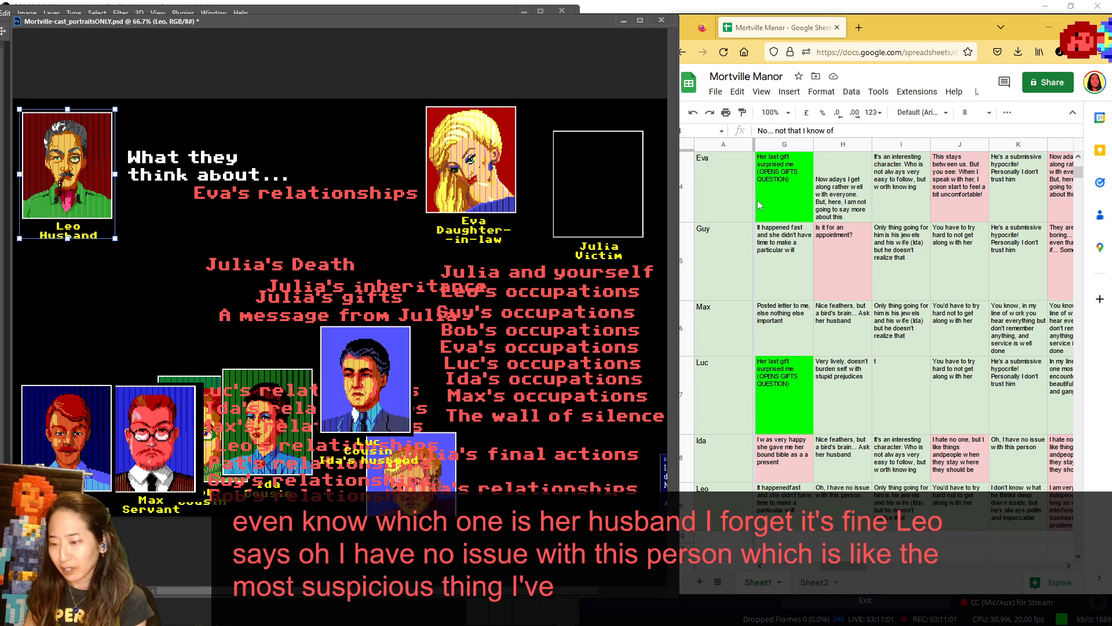
pyautogui.scroll(3, 927, 280)
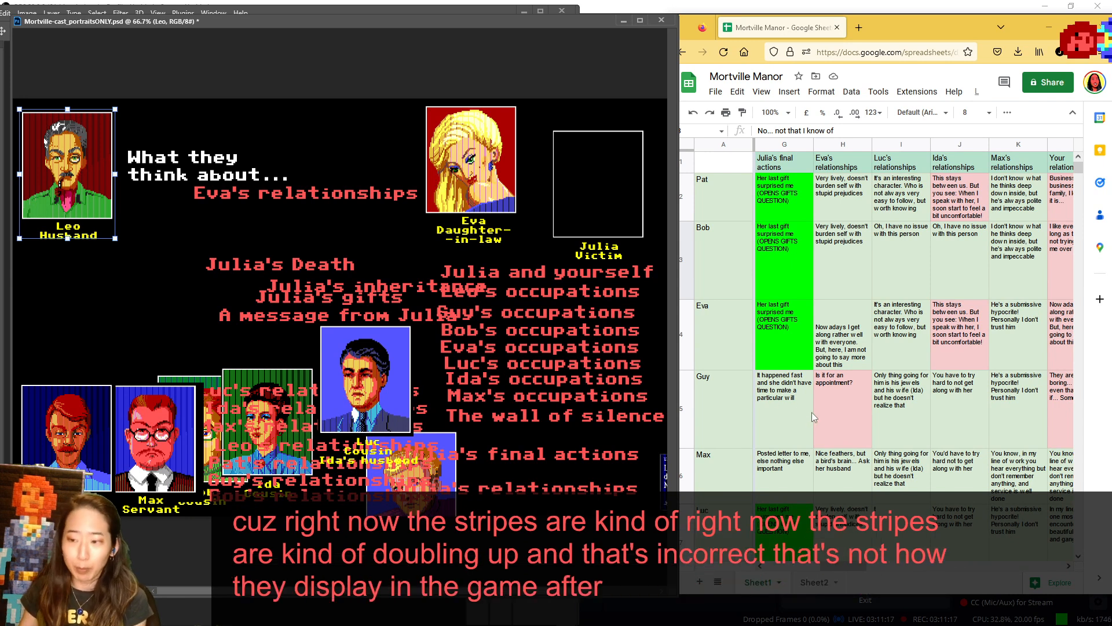
# - Return Eva to the cast and show Luc's portrait and the "Luc's relationships" label beside the heading in place of hers
pyautogui.moveTo(850, 564); pyautogui.dragTo(867, 573)
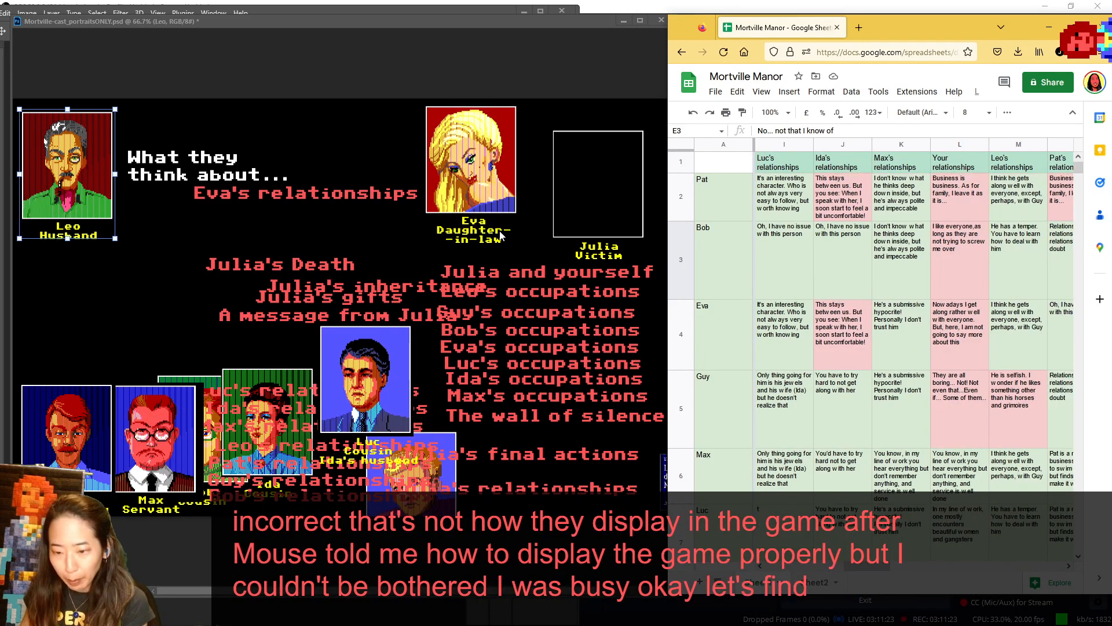
pyautogui.click(549, 365)
pyautogui.moveTo(475, 133); pyautogui.dragTo(496, 400)
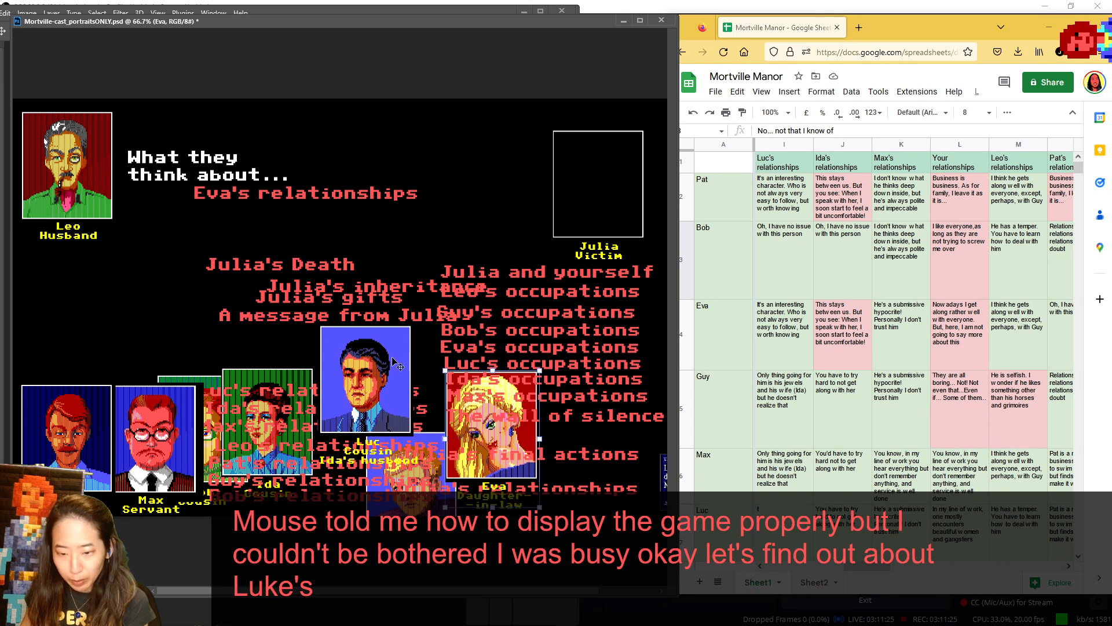
pyautogui.moveTo(398, 365); pyautogui.dragTo(481, 149)
pyautogui.moveTo(352, 201); pyautogui.dragTo(315, 192)
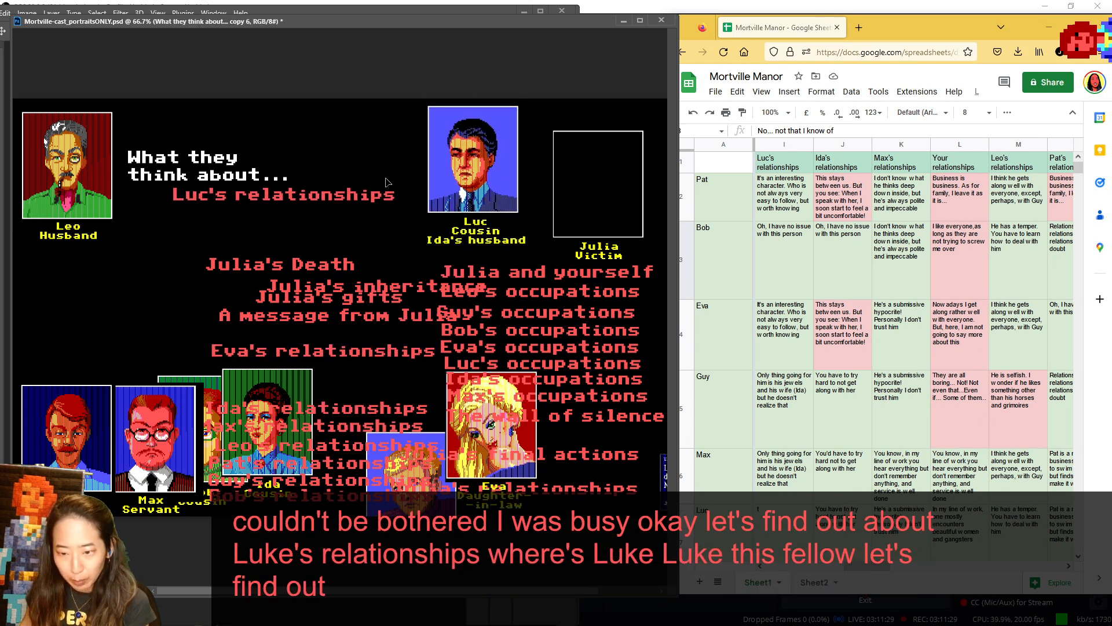
# - Nudge Luc's portrait toward his topic label, move the Julia's Death label lower, and replace Leo with Pat beside the heading
pyautogui.moveTo(460, 180); pyautogui.dragTo(437, 178)
pyautogui.moveTo(324, 267); pyautogui.dragTo(402, 376)
pyautogui.moveTo(84, 174); pyautogui.dragTo(254, 414)
pyautogui.moveTo(92, 438); pyautogui.dragTo(96, 163)
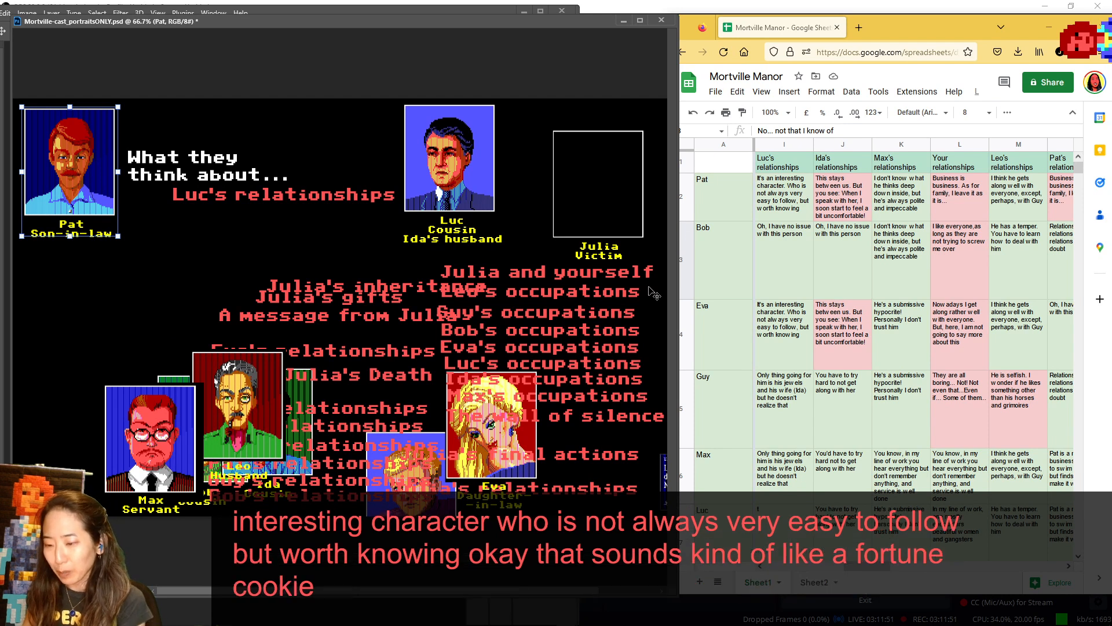
# - Return Pat to the cast over Max, show Bob beside the heading and undo his move, and place Eva beside the heading
pyautogui.moveTo(153, 186); pyautogui.dragTo(234, 460)
pyautogui.moveTo(262, 423); pyautogui.dragTo(445, 426)
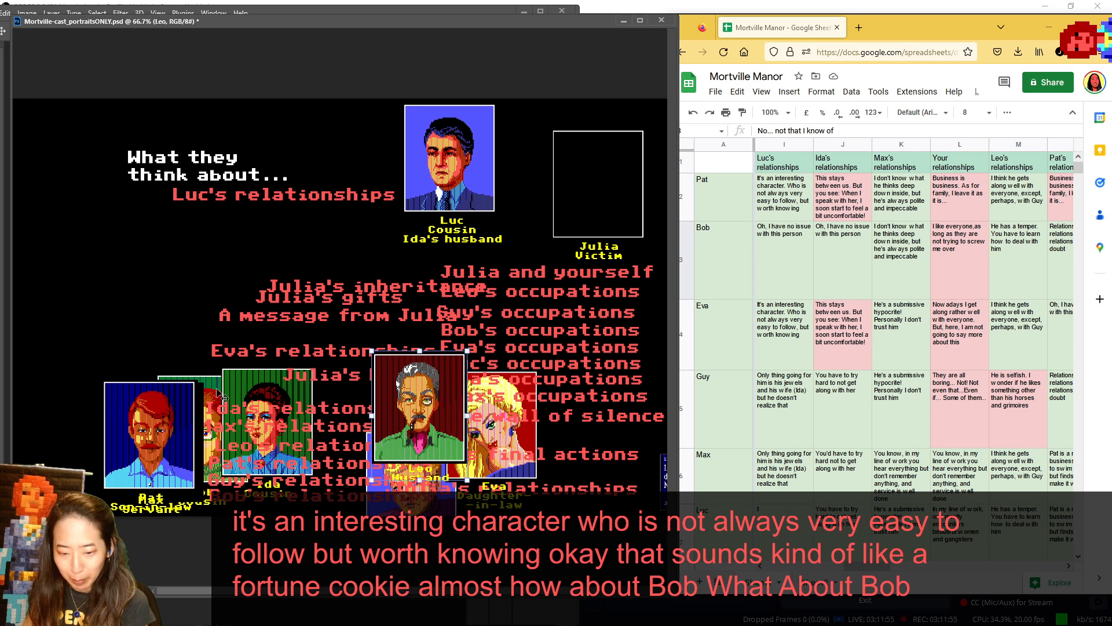
pyautogui.moveTo(208, 383); pyautogui.dragTo(80, 122)
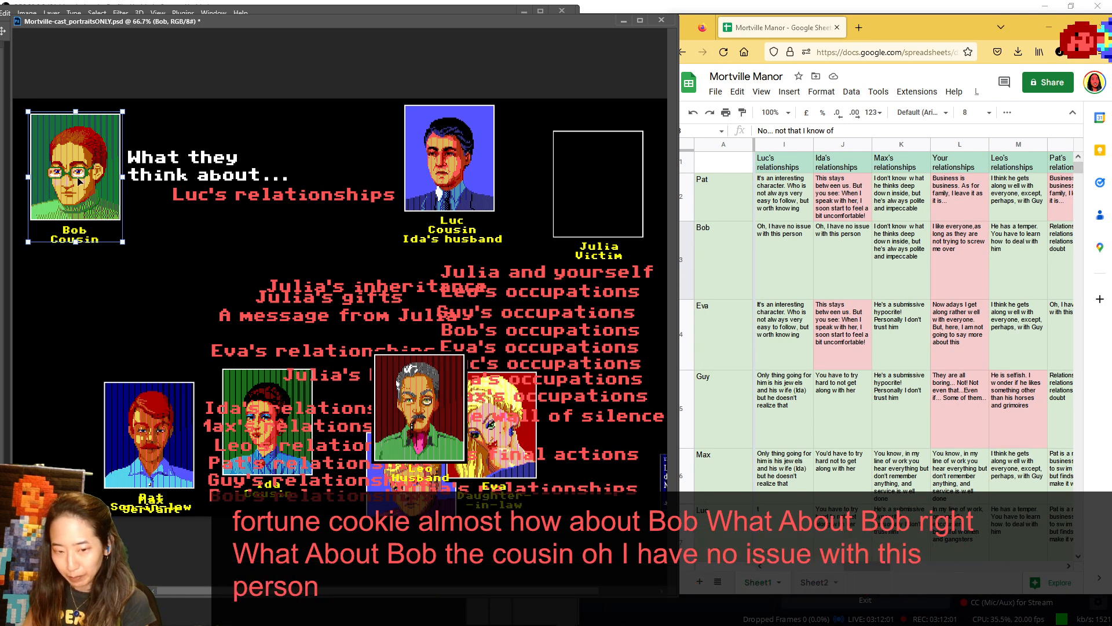
pyautogui.hotkey('ctrl', 'z')
pyautogui.moveTo(539, 442); pyautogui.dragTo(96, 181)
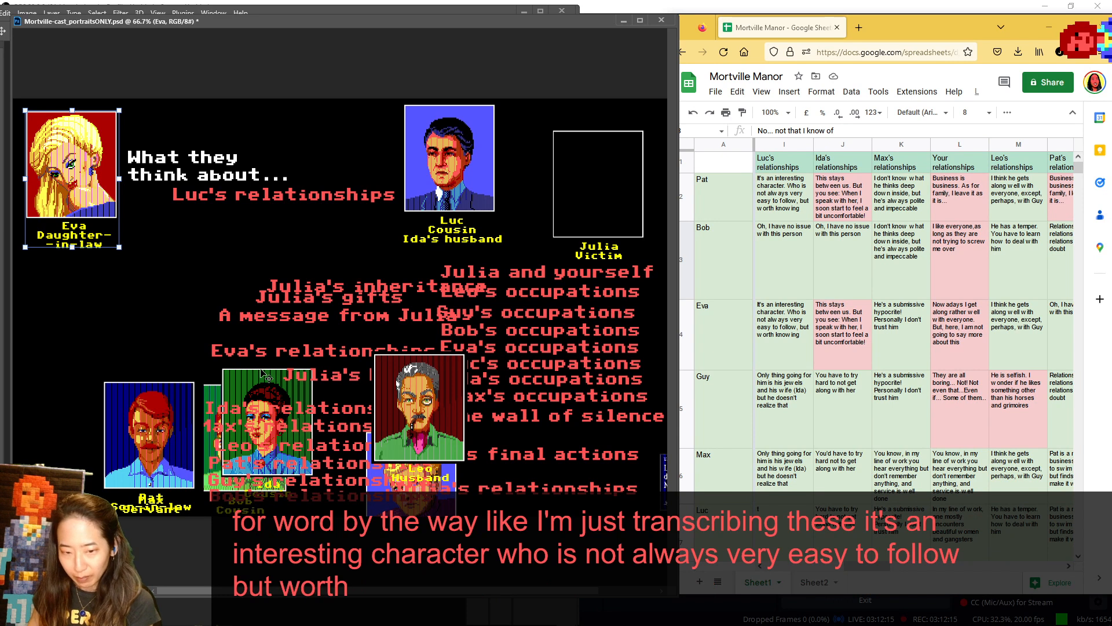
# - Return Eva to the cast, move Leo aside, and place Guy's portrait beside the heading
pyautogui.moveTo(76, 207); pyautogui.dragTo(235, 517)
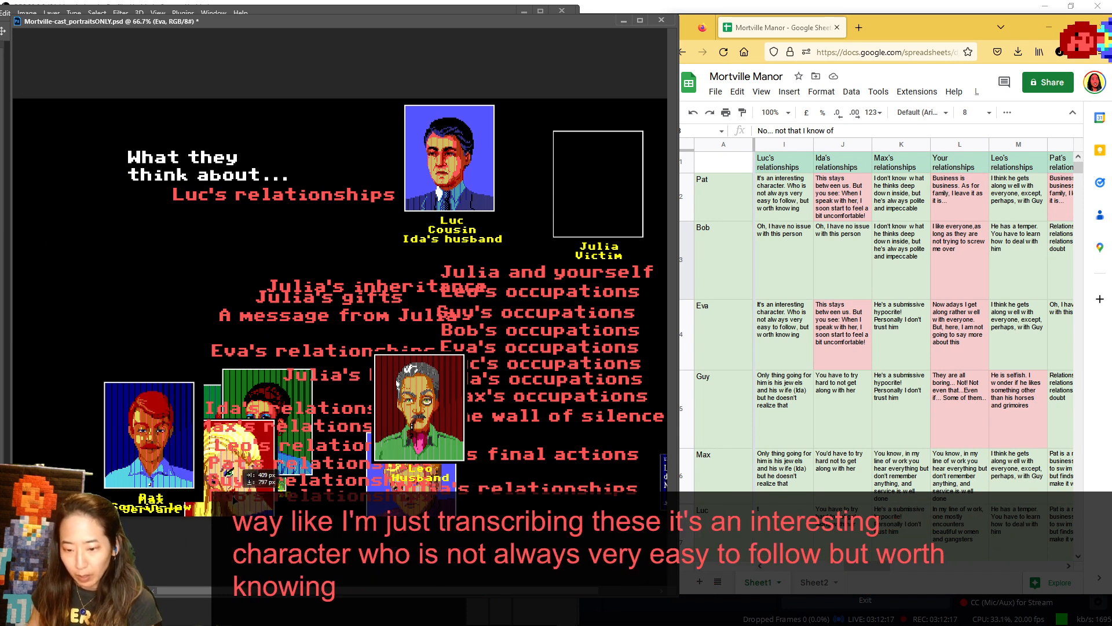
pyautogui.moveTo(424, 427); pyautogui.dragTo(510, 412)
pyautogui.moveTo(443, 444); pyautogui.dragTo(107, 119)
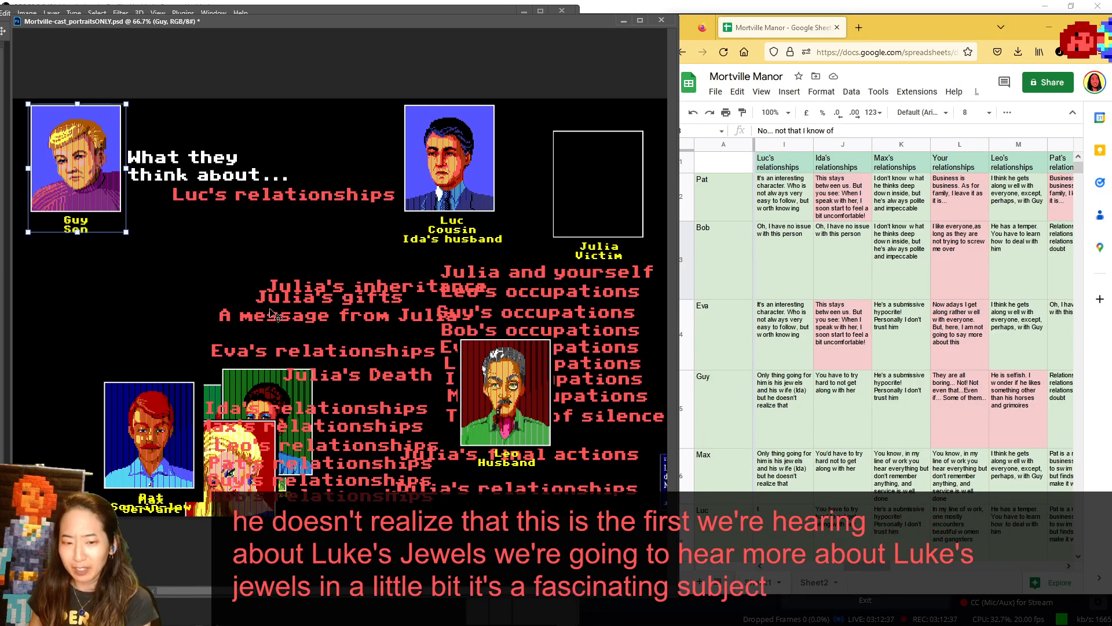
# - Return Guy to the cast and spread the Leo, Eva, Guy, Ida and Bob portraits apart to look for Max
pyautogui.moveTo(58, 128); pyautogui.dragTo(387, 407)
pyautogui.moveTo(459, 435); pyautogui.dragTo(307, 371)
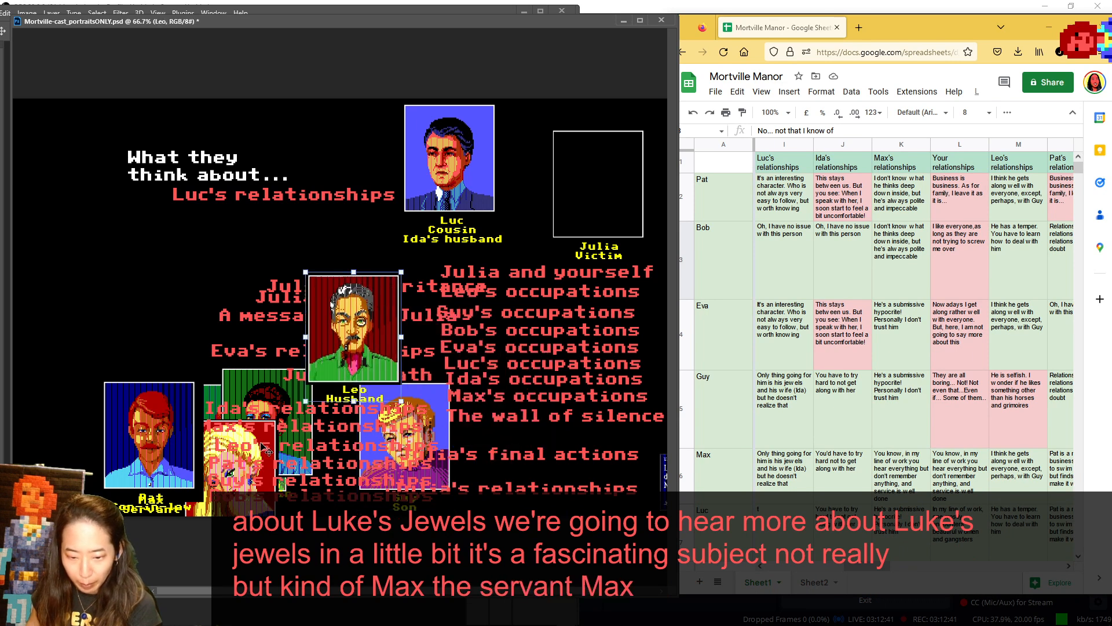
pyautogui.moveTo(247, 441); pyautogui.dragTo(297, 392)
pyautogui.moveTo(333, 354); pyautogui.dragTo(464, 337)
pyautogui.moveTo(404, 402); pyautogui.dragTo(493, 395)
pyautogui.moveTo(305, 384); pyautogui.dragTo(284, 392)
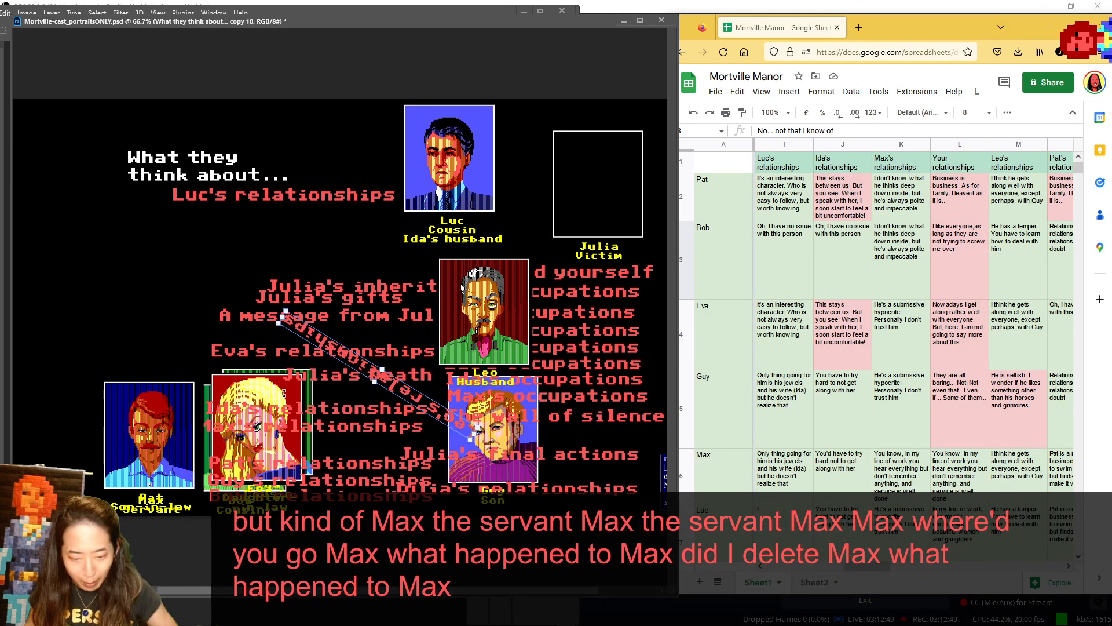
pyautogui.press('Escape')
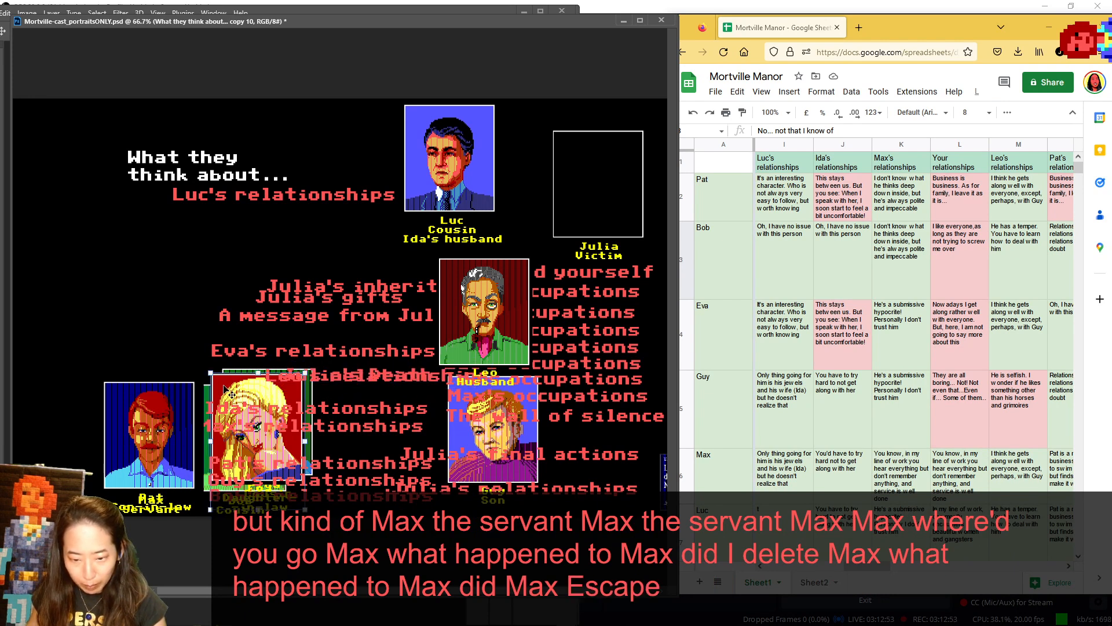
pyautogui.moveTo(268, 377); pyautogui.dragTo(90, 307)
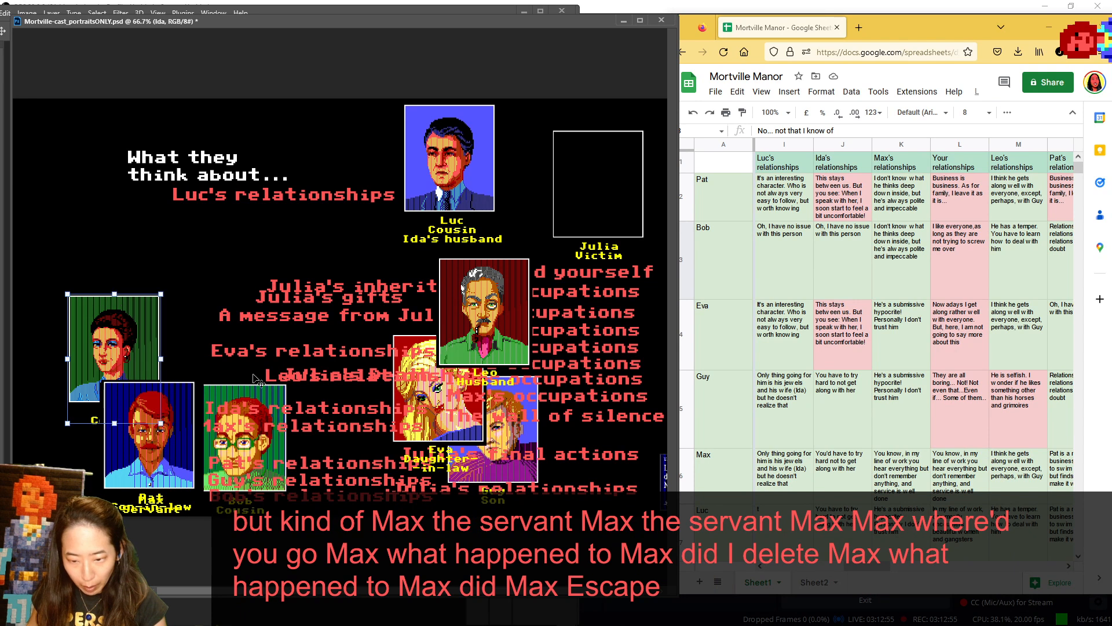
pyautogui.moveTo(266, 389); pyautogui.dragTo(235, 329)
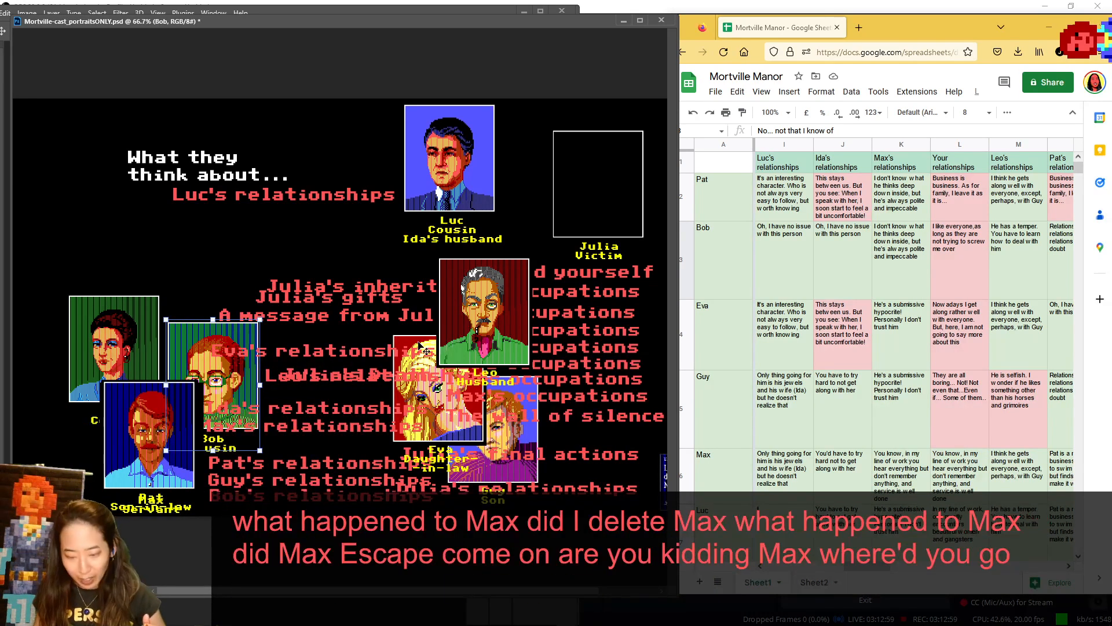
# - Locate Max's portrait through the layer list and place it beside the heading
pyautogui.press('F7')
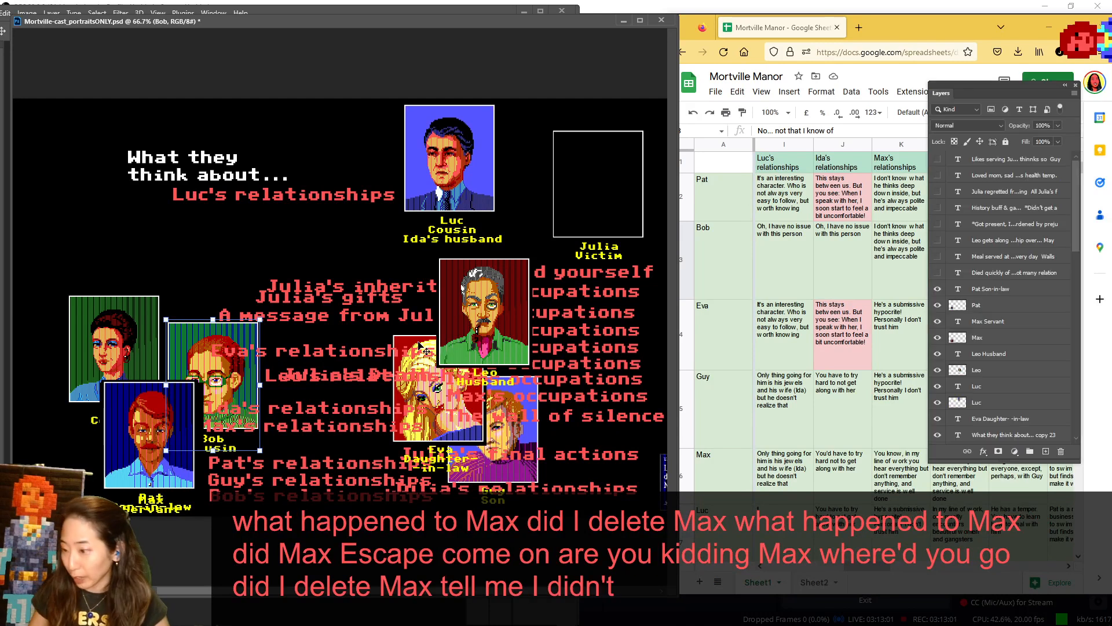
pyautogui.click(993, 337)
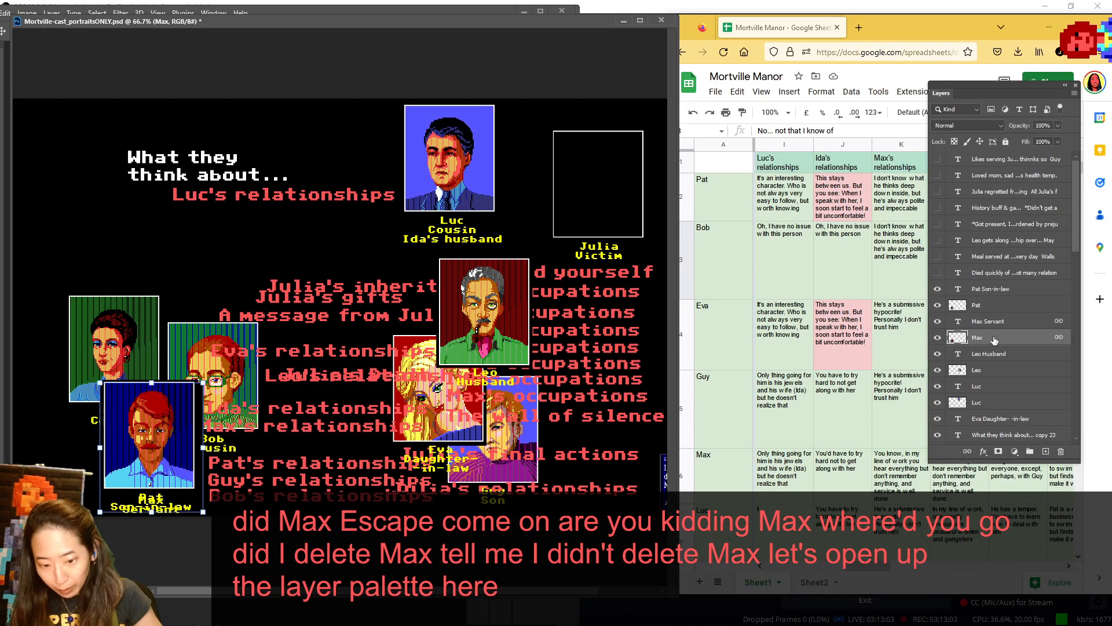
pyautogui.moveTo(145, 416); pyautogui.dragTo(74, 152)
pyautogui.click(1076, 85)
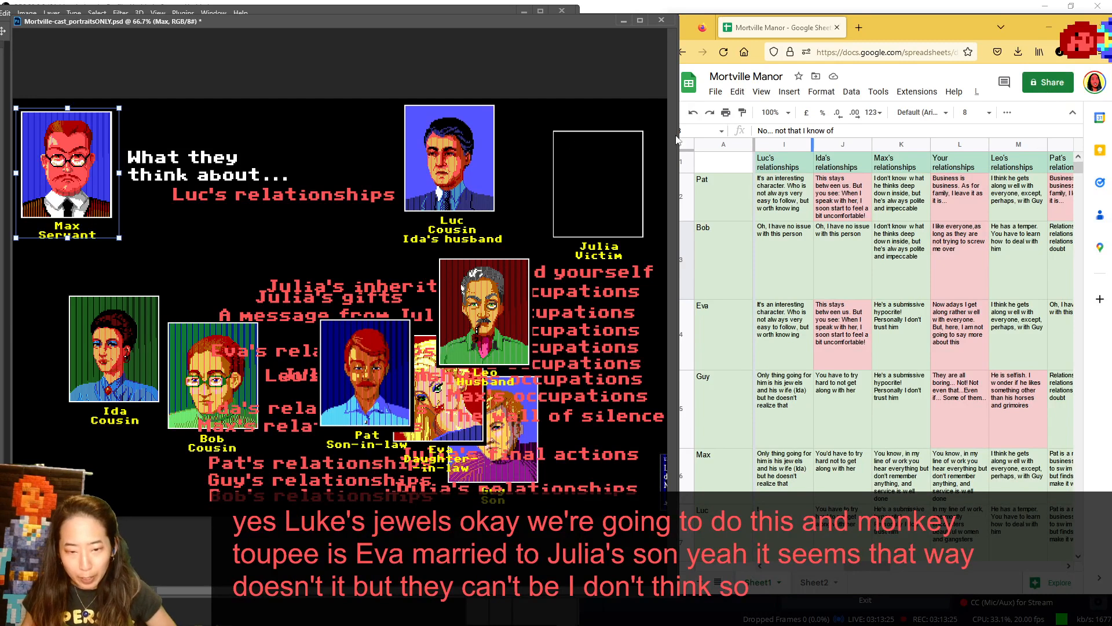
# - Group Leo, Guy and Eva beneath Max, and move Pat and Ida up under the heading
pyautogui.moveTo(507, 317); pyautogui.dragTo(77, 430)
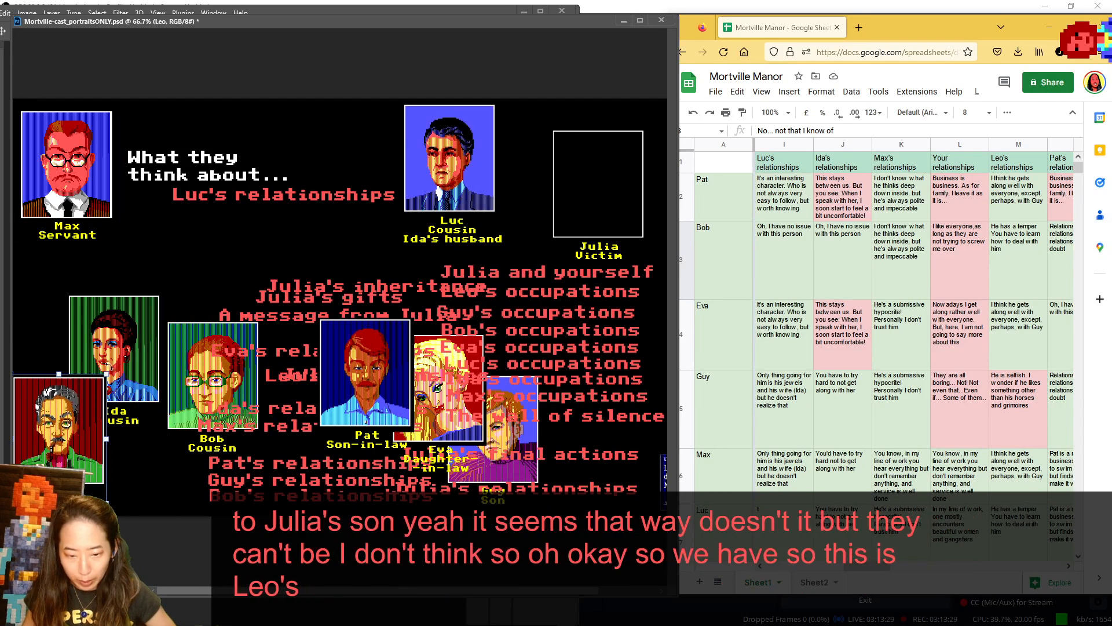
pyautogui.moveTo(132, 346); pyautogui.dragTo(176, 341)
pyautogui.moveTo(518, 476); pyautogui.dragTo(81, 355)
pyautogui.moveTo(440, 401); pyautogui.dragTo(180, 423)
pyautogui.moveTo(389, 375); pyautogui.dragTo(294, 262)
pyautogui.moveTo(157, 320); pyautogui.dragTo(164, 259)
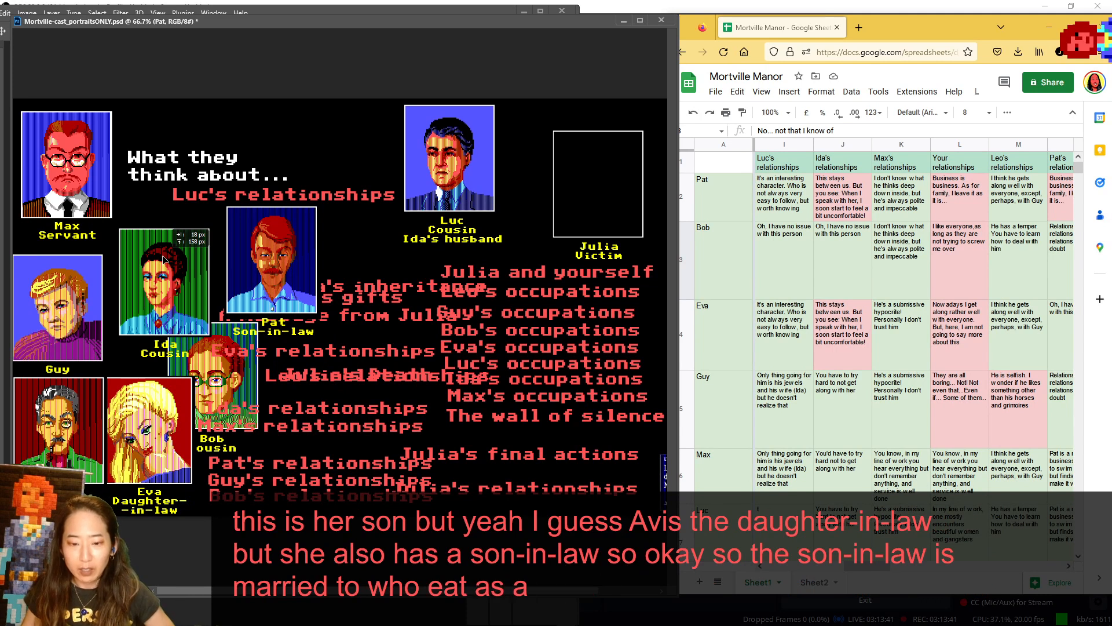
# - Place Ida directly beside her husband Luc, move Julia's empty frame below her, and shift Bob away from the family group
pyautogui.moveTo(164, 259); pyautogui.dragTo(545, 138)
pyautogui.moveTo(616, 189); pyautogui.dragTo(649, 288)
pyautogui.moveTo(540, 152); pyautogui.dragTo(538, 145)
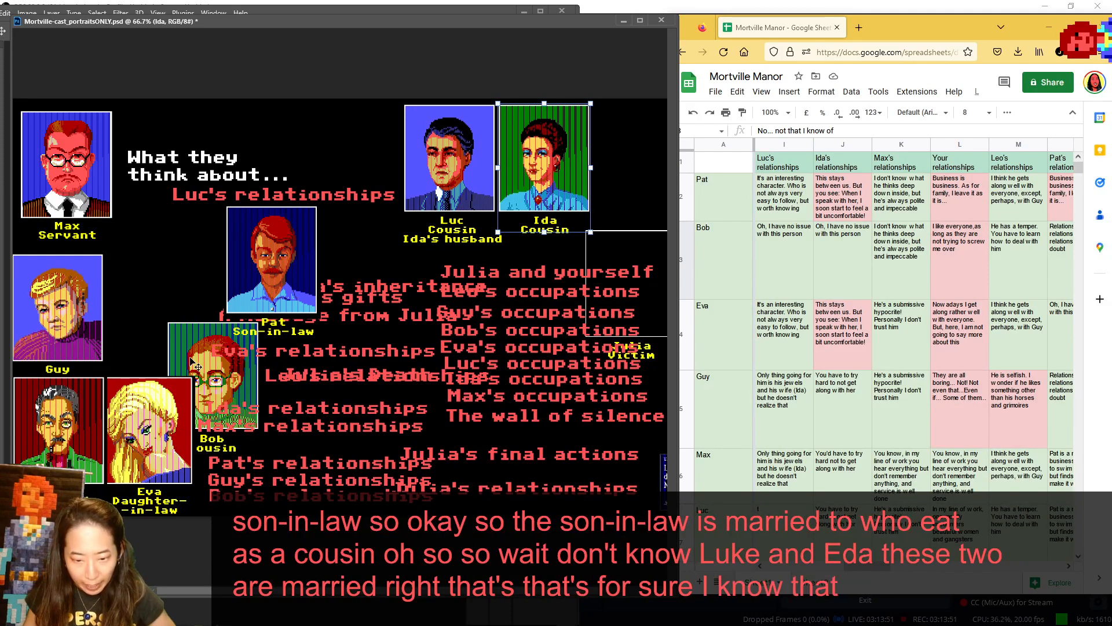
pyautogui.moveTo(191, 360); pyautogui.dragTo(154, 271)
pyautogui.moveTo(338, 274); pyautogui.dragTo(356, 334)
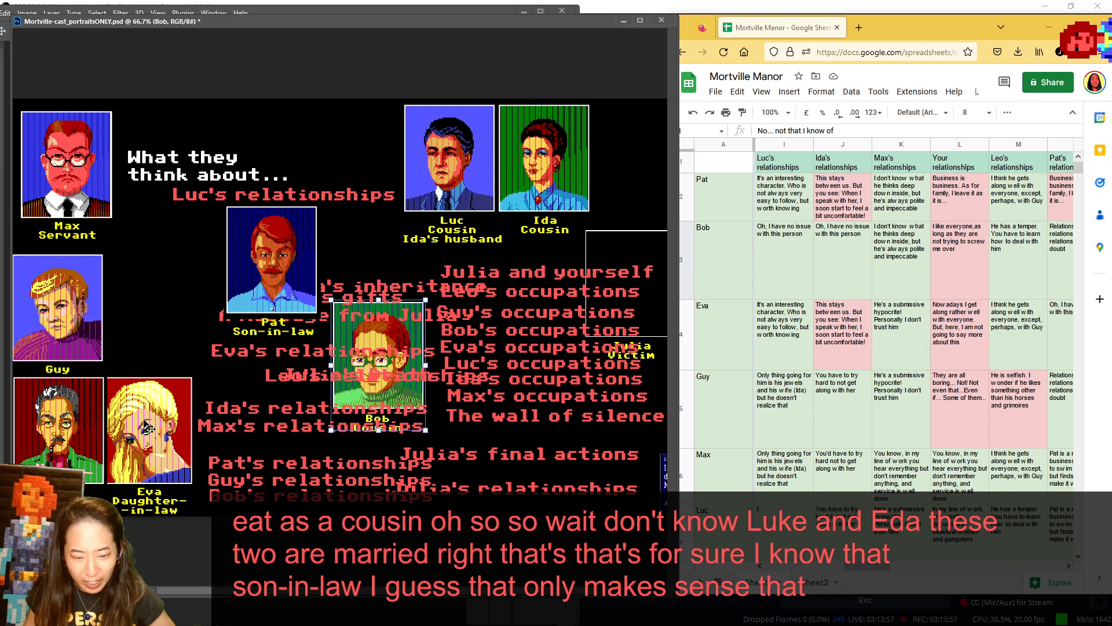
# - Show Eva beside Guy, and return Eva, Pat, Guy and Bob to the cast row beside Leo
pyautogui.moveTo(146, 427); pyautogui.dragTo(158, 302)
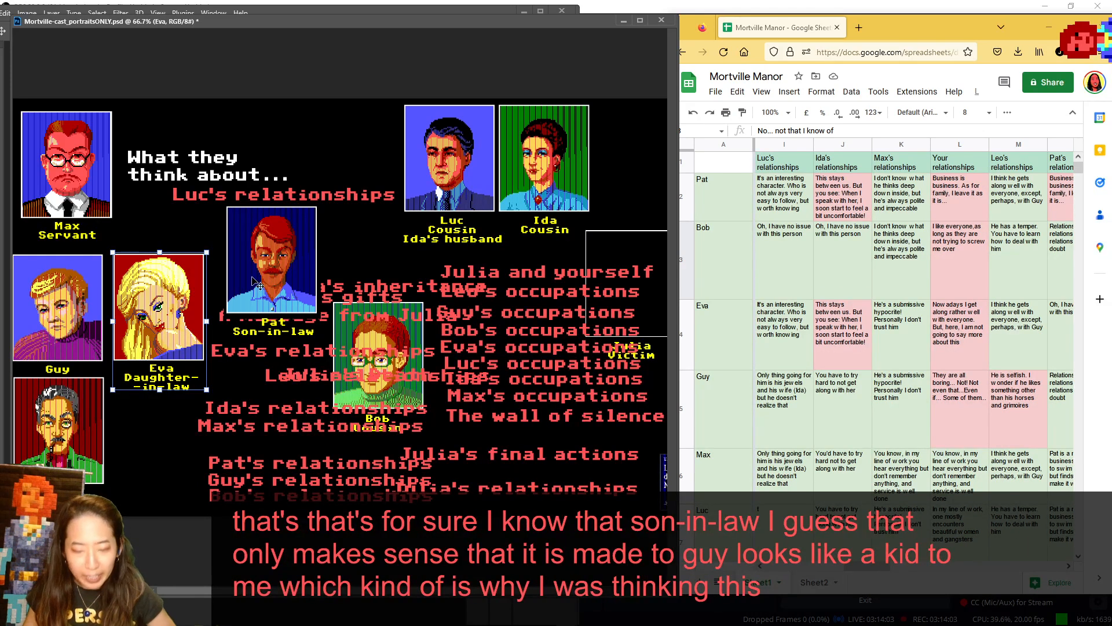
pyautogui.moveTo(170, 308); pyautogui.dragTo(195, 443)
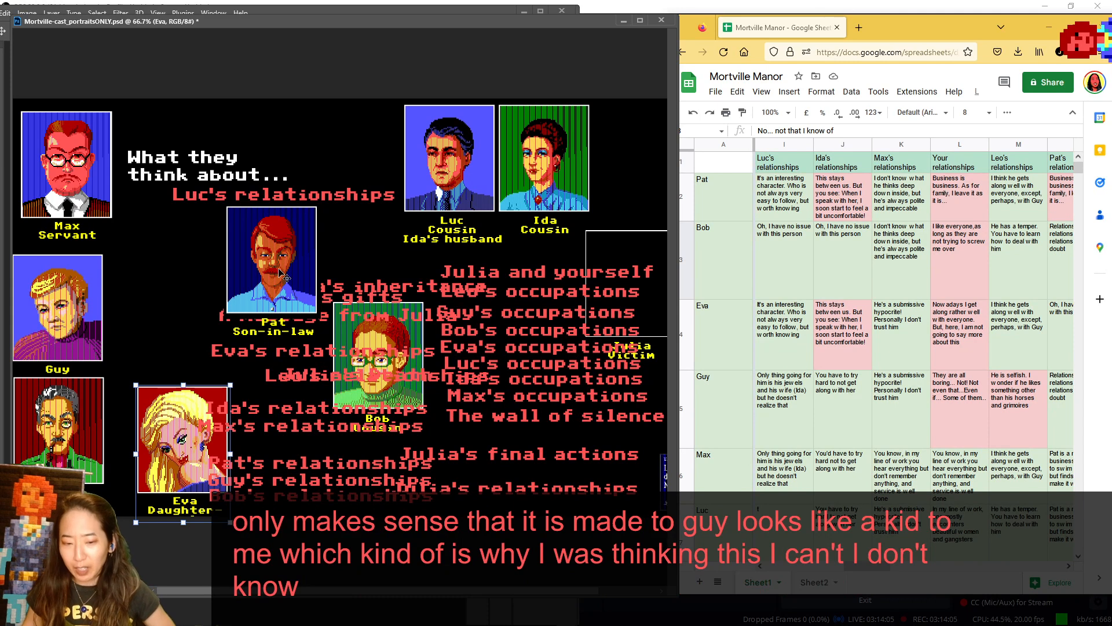
pyautogui.moveTo(279, 270); pyautogui.dragTo(310, 474)
pyautogui.moveTo(71, 296); pyautogui.dragTo(221, 410)
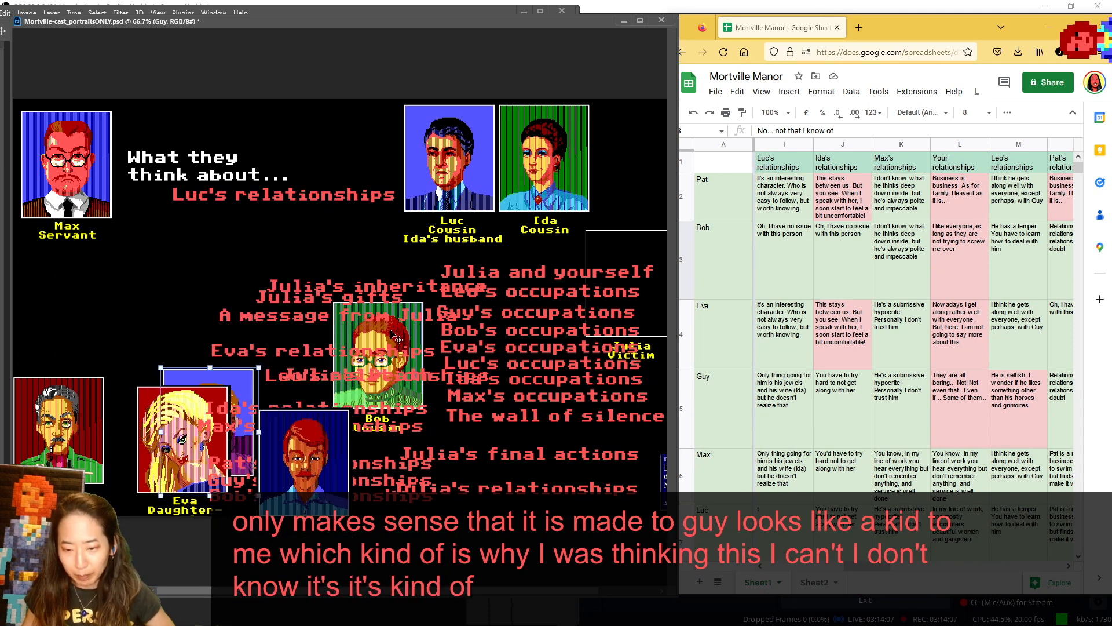
pyautogui.moveTo(389, 327); pyautogui.dragTo(478, 423)
pyautogui.moveTo(313, 457); pyautogui.dragTo(312, 443)
# - Shift Ida farther from Luc into Julia's former spot and place Julia's frame beneath her over the occupations labels
pyautogui.moveTo(569, 167); pyautogui.dragTo(625, 168)
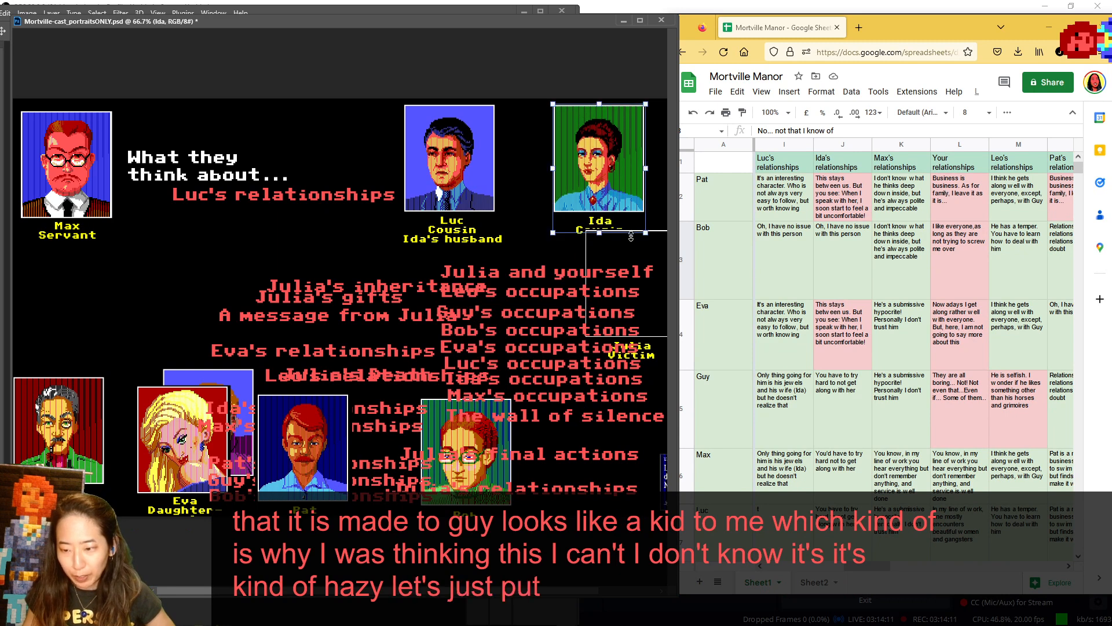
pyautogui.moveTo(654, 246); pyautogui.dragTo(638, 326)
pyautogui.press('Escape')
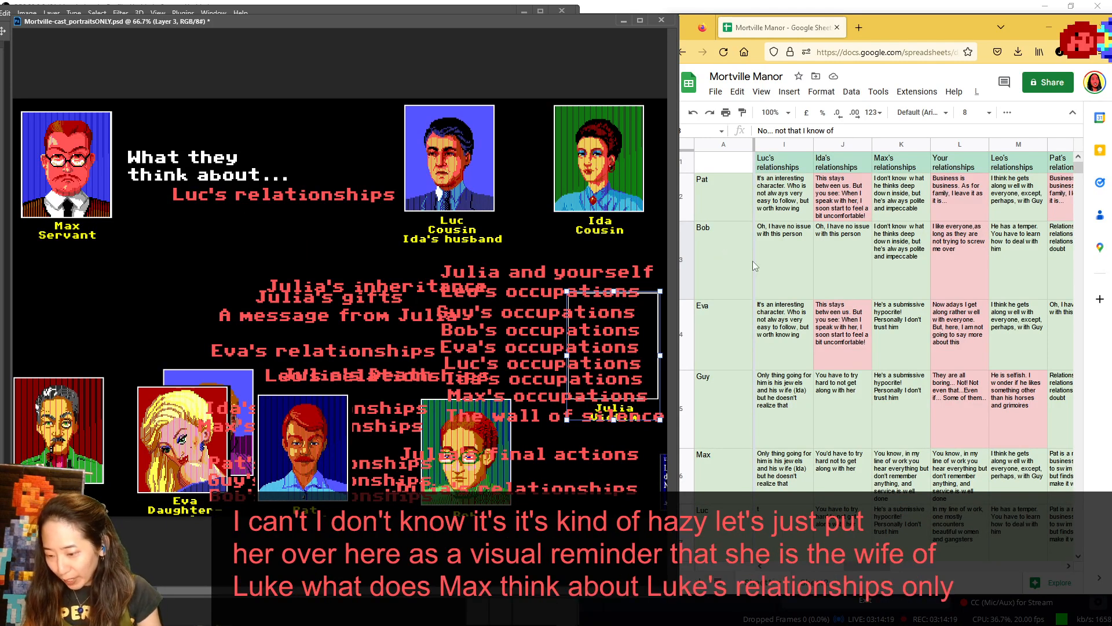
# - Check Max's and Luc's entries under Luc's relationships, return Max to the cast over Eva, and move Luc closer to Ida
pyautogui.scroll(-2, 788, 285)
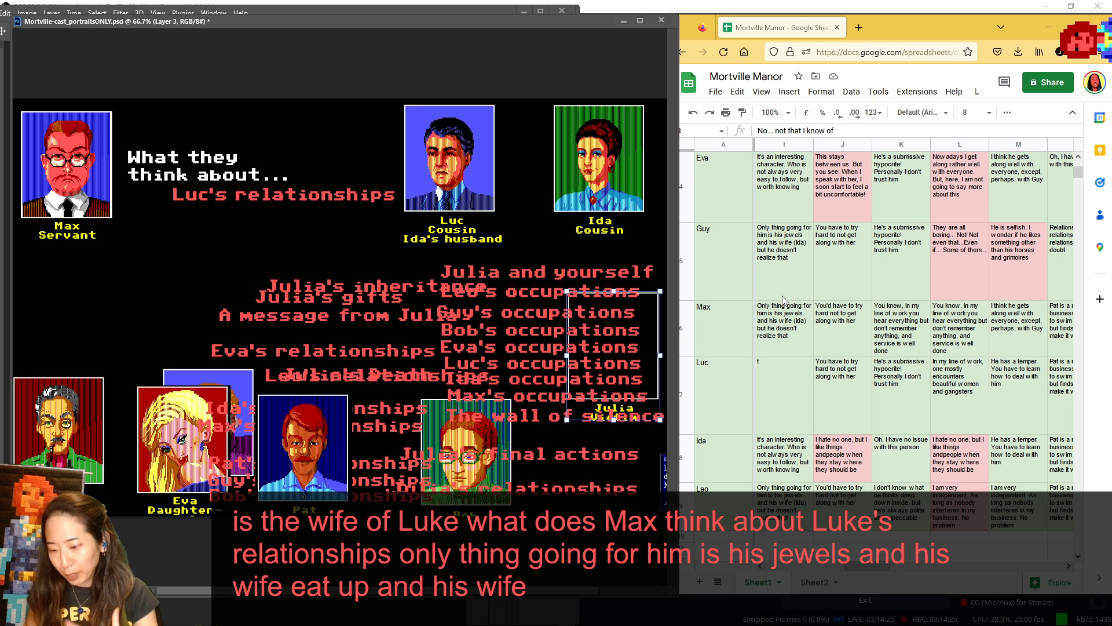
pyautogui.click(785, 371)
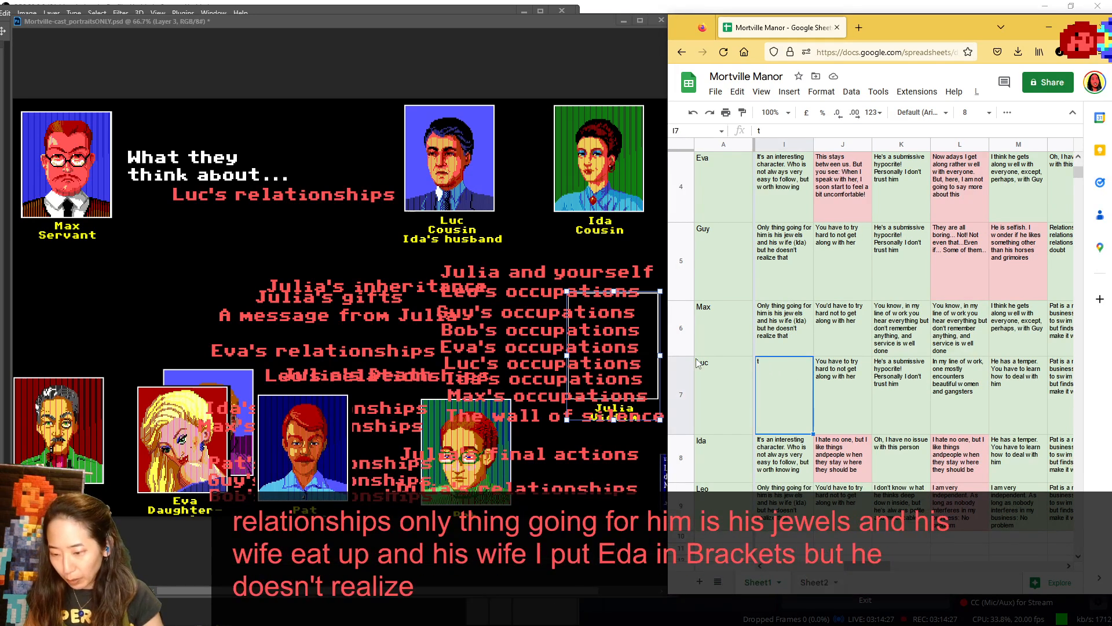
pyautogui.click(104, 179)
pyautogui.moveTo(104, 179); pyautogui.dragTo(195, 422)
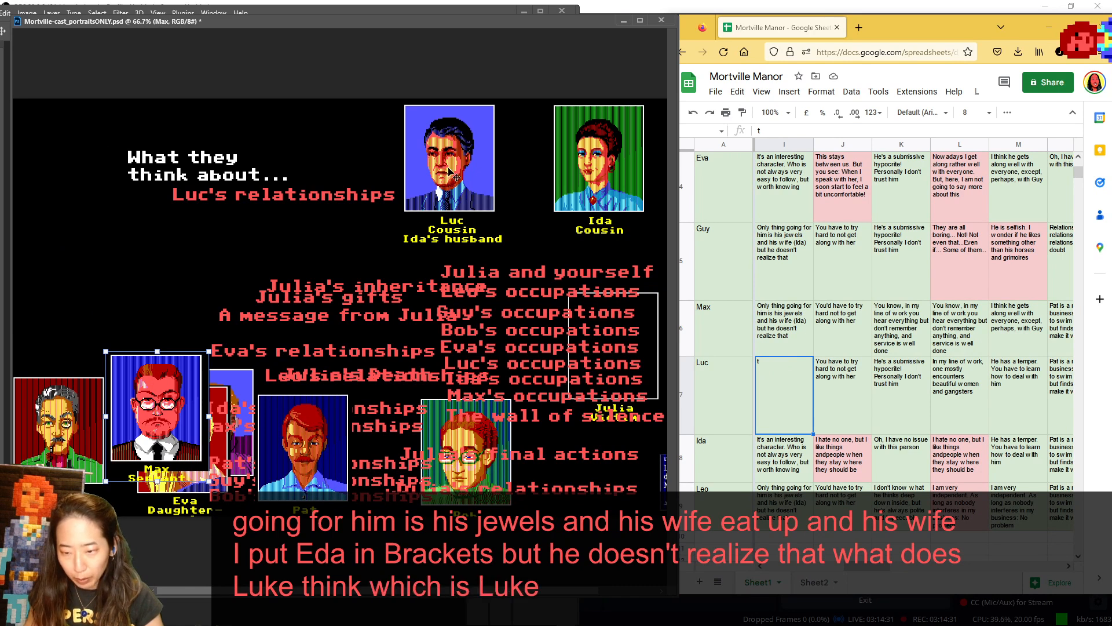
pyautogui.moveTo(436, 171); pyautogui.dragTo(471, 168)
# - Freeze the topic heading row at the top of the notes sheet and check that it holds across the character entries
pyautogui.scroll(3, 867, 307)
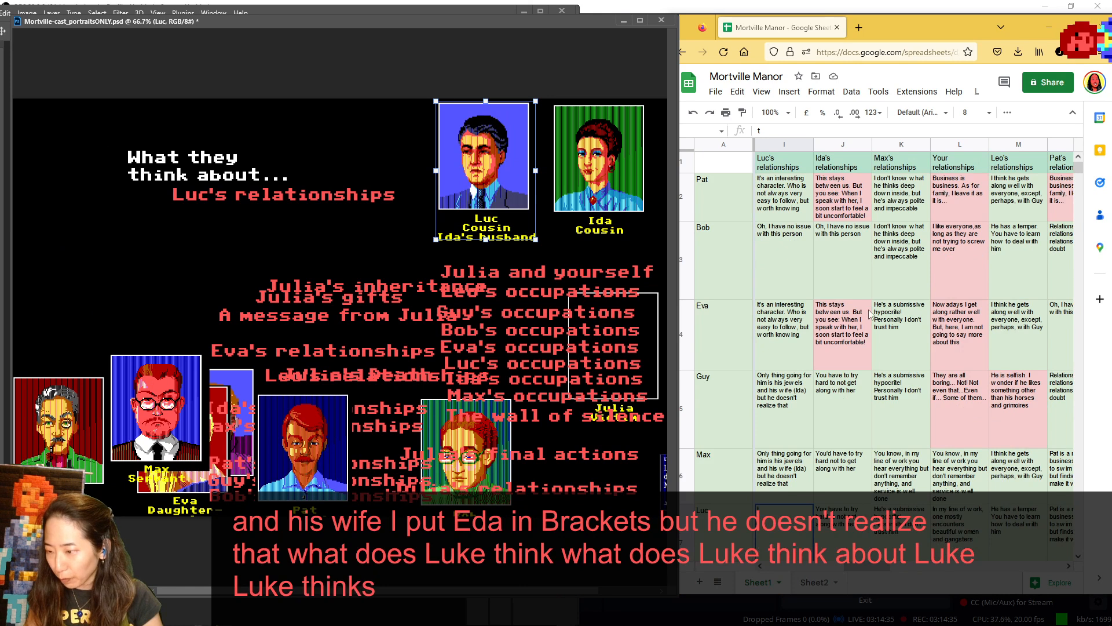
pyautogui.scroll(-3, 867, 307)
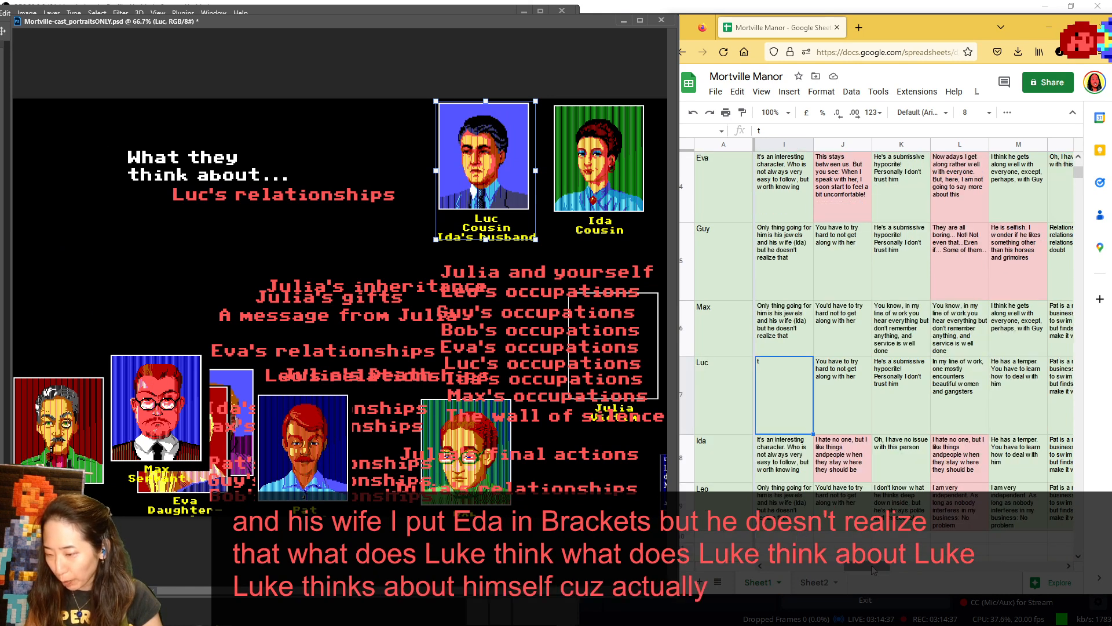
pyautogui.moveTo(873, 571); pyautogui.dragTo(924, 569)
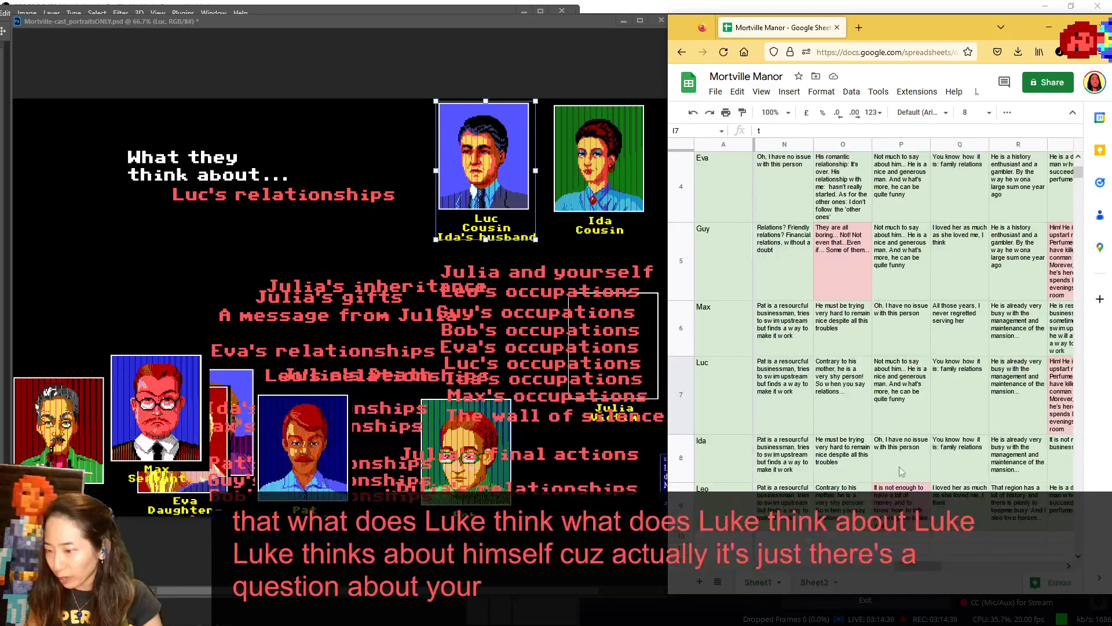
pyautogui.scroll(3, 861, 409)
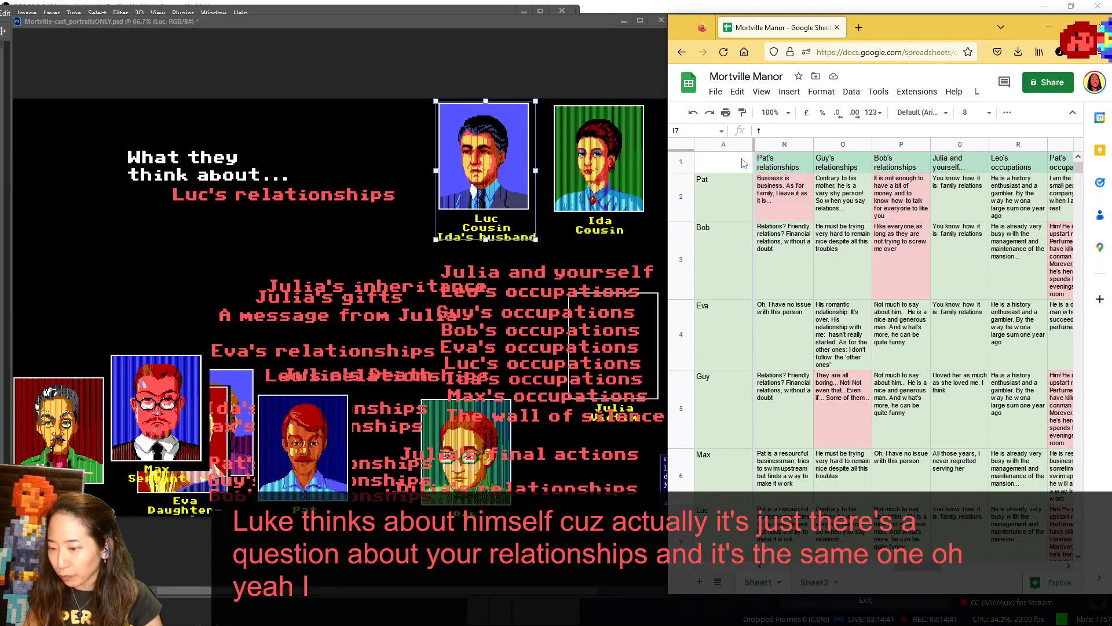
pyautogui.click(682, 159)
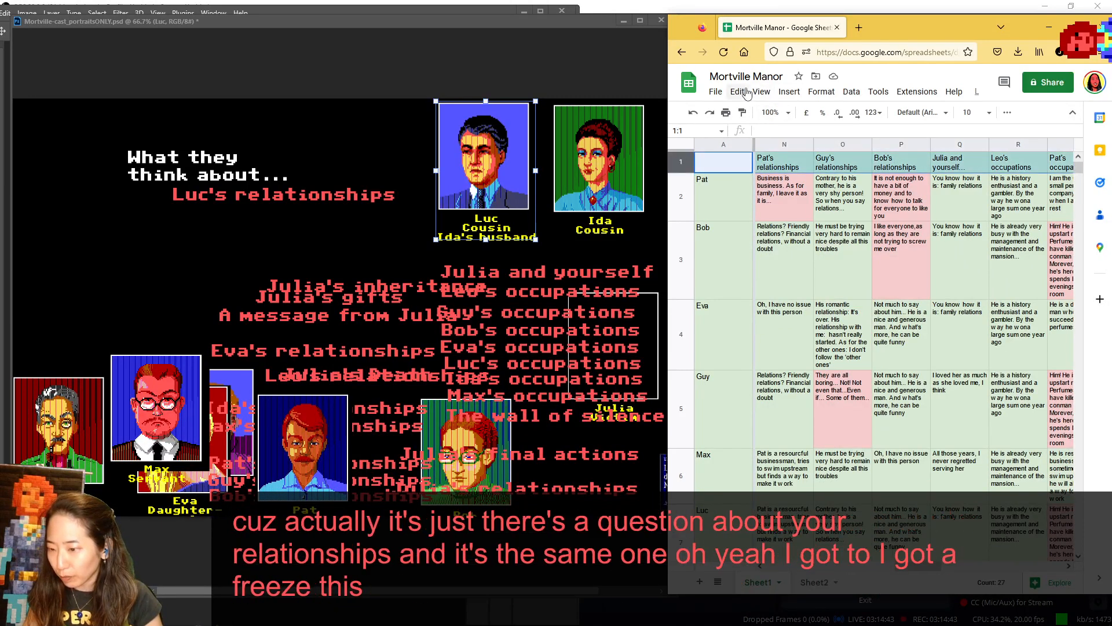
pyautogui.click(763, 95)
pyautogui.moveTo(814, 132)
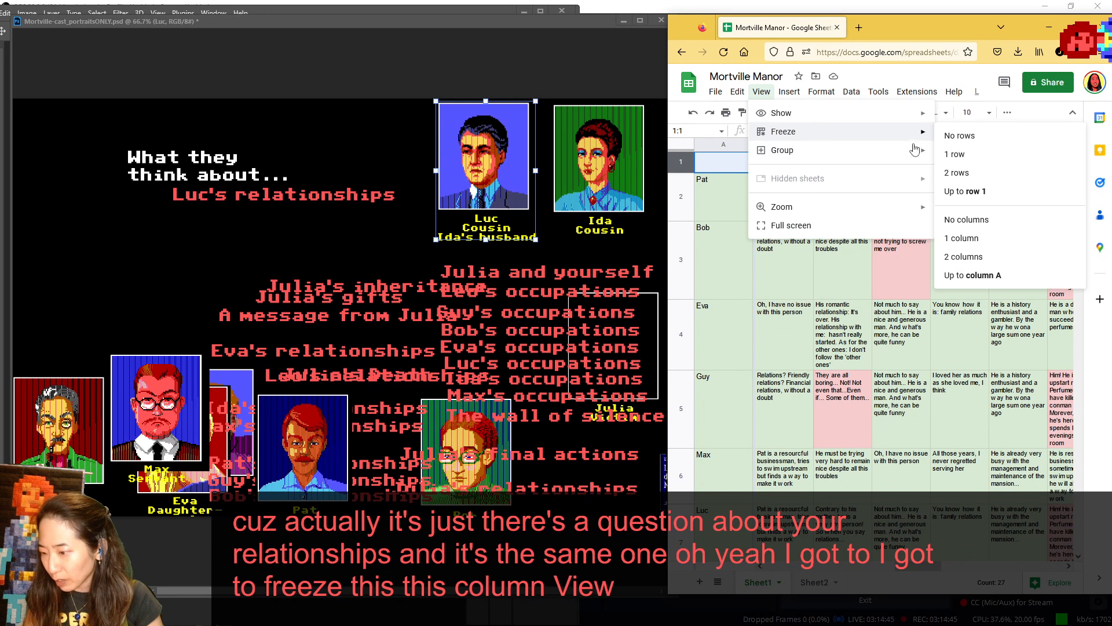
pyautogui.click(974, 154)
pyautogui.scroll(-2, 861, 251)
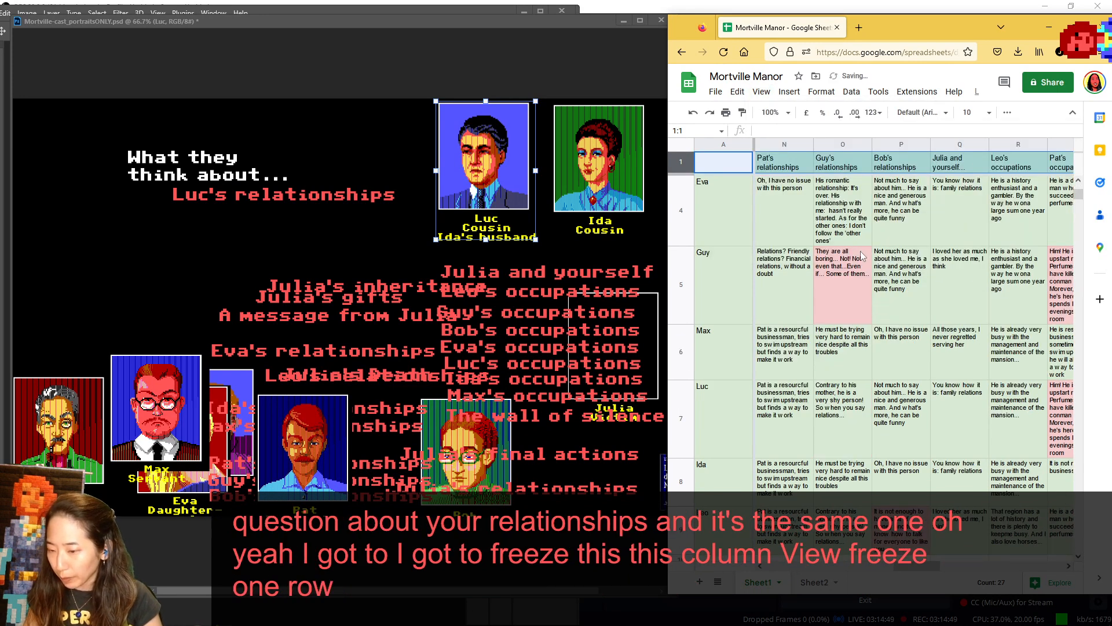
pyautogui.scroll(-2, 861, 252)
pyautogui.scroll(3, 856, 421)
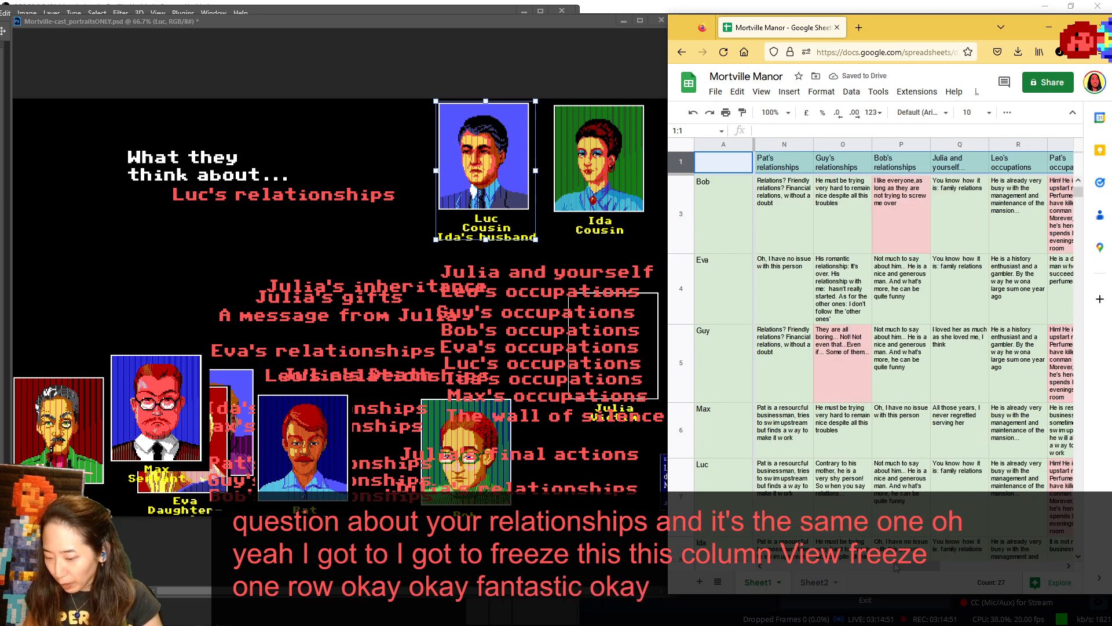
# - Find and select Luc's entry under Your relationships, and nudge Luc's portrait slightly closer to Ida
pyautogui.moveTo(915, 564); pyautogui.dragTo(933, 566)
pyautogui.scroll(-1, 897, 426)
pyautogui.scroll(-3, 900, 431)
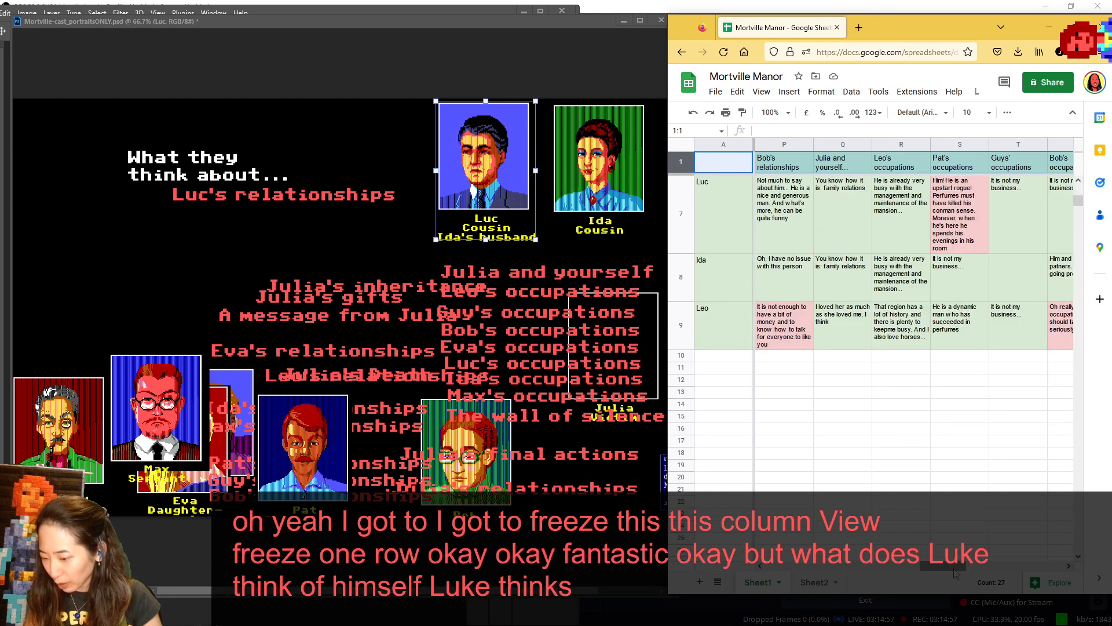
pyautogui.moveTo(961, 566); pyautogui.dragTo(896, 564)
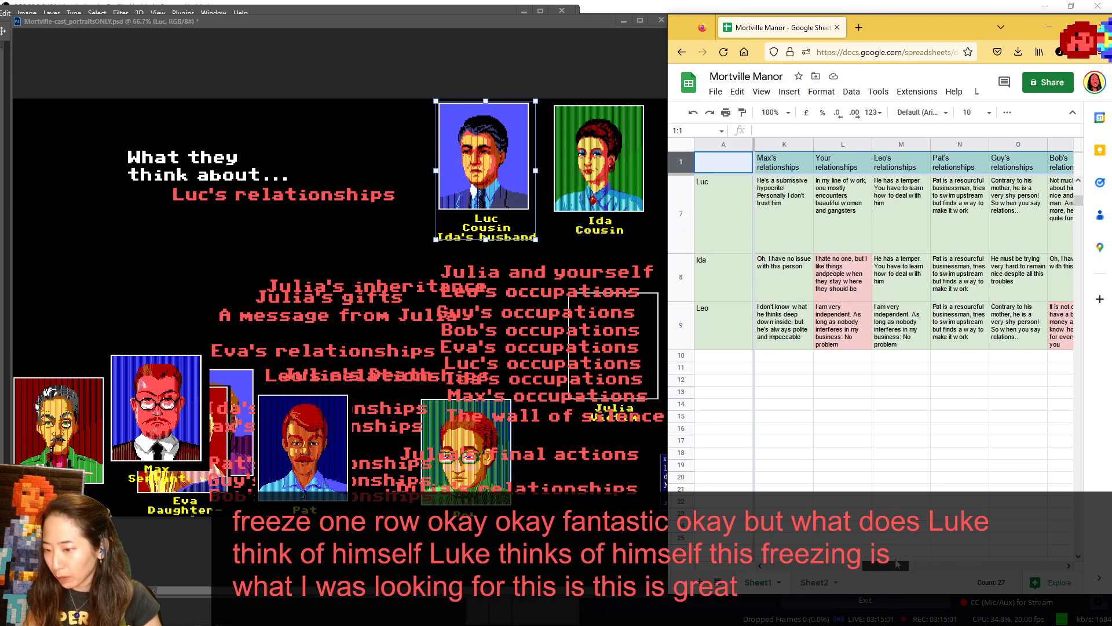
pyautogui.scroll(3, 898, 463)
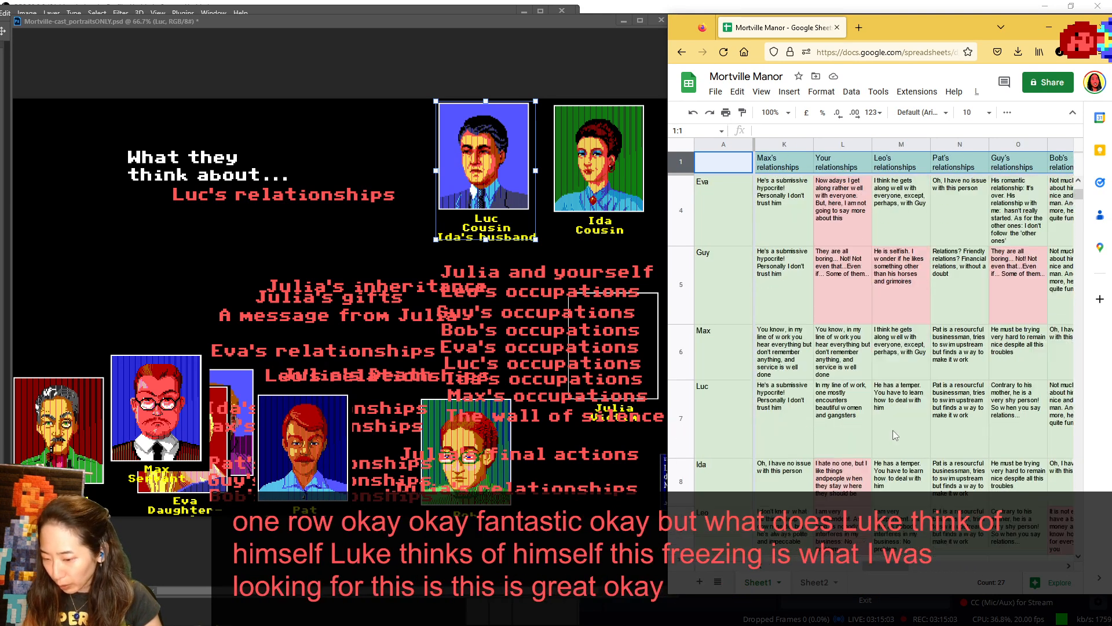
pyautogui.moveTo(891, 567); pyautogui.dragTo(870, 572)
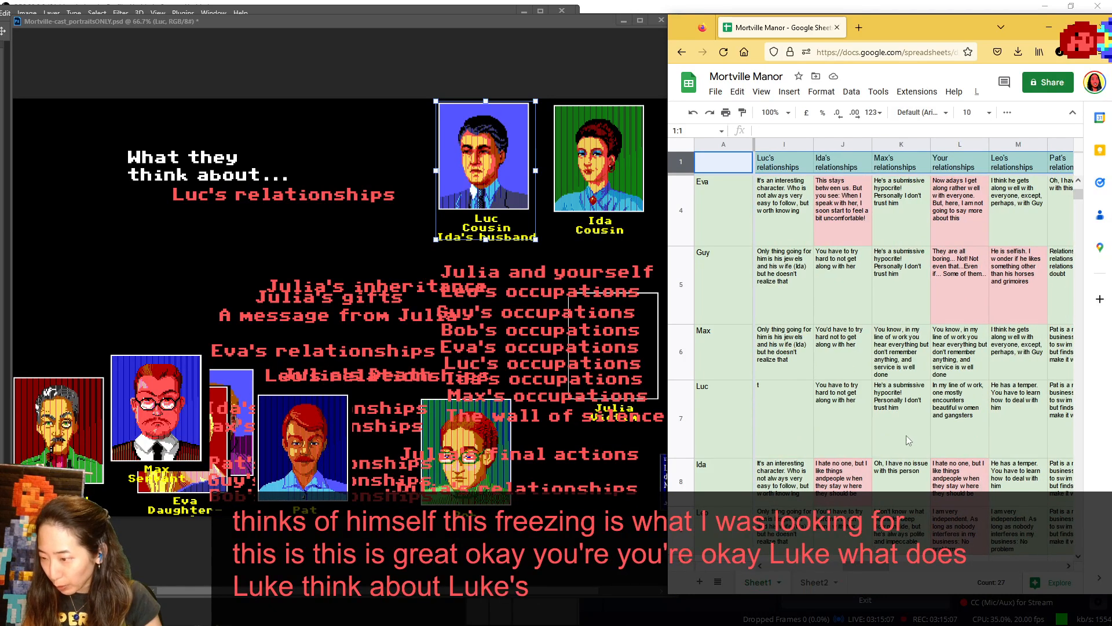
pyautogui.click(951, 424)
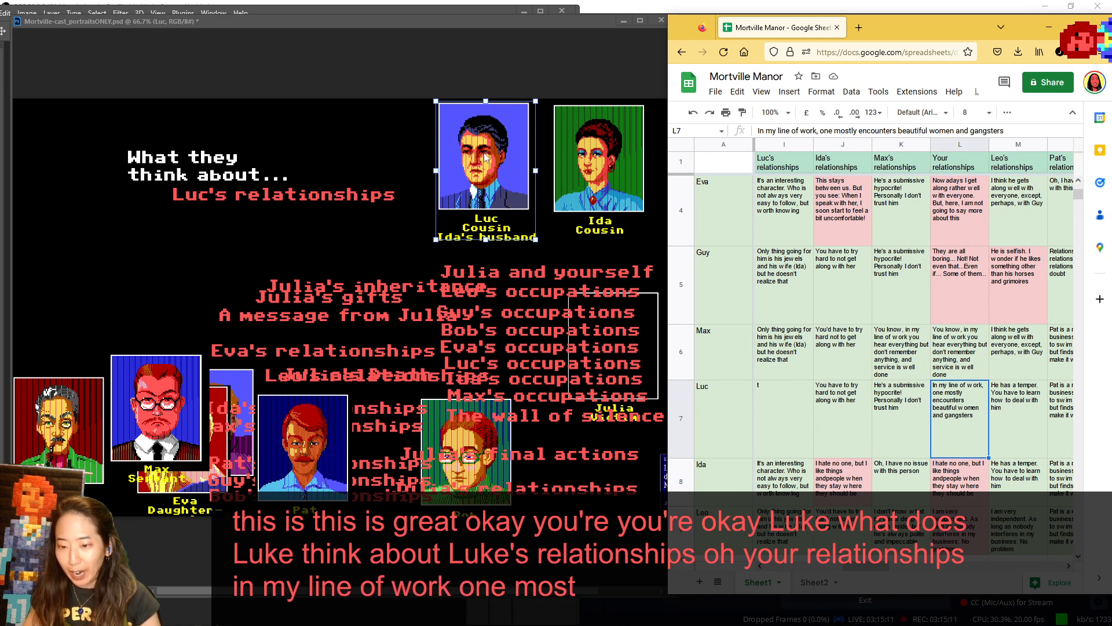
pyautogui.click(420, 135)
pyautogui.moveTo(481, 143)
pyautogui.mouseDown()
pyautogui.moveTo(468, 169)
pyautogui.moveTo(231, 184)
pyautogui.moveTo(276, 193)
pyautogui.moveTo(468, 169)
pyautogui.moveTo(121, 167)
pyautogui.moveTo(240, 223)
pyautogui.moveTo(490, 157)
pyautogui.moveTo(106, 229)
pyautogui.moveTo(486, 174)
pyautogui.moveTo(284, 270)
pyautogui.moveTo(104, 191)
pyautogui.moveTo(493, 166)
pyautogui.moveTo(491, 156)
pyautogui.mouseUp()
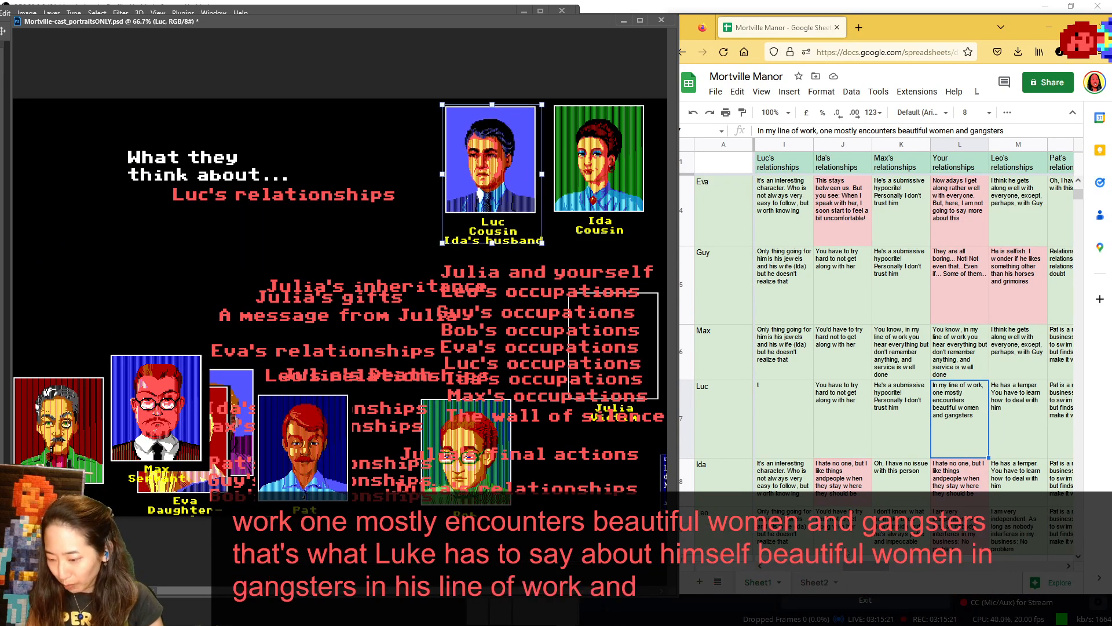
# - Select Ida's entry under Luc's relationships and move Ida's portrait to the speaker spot beside the What they think about heading
pyautogui.moveTo(856, 567)
pyautogui.mouseDown()
pyautogui.moveTo(823, 569)
pyautogui.moveTo(851, 572)
pyautogui.mouseUp()
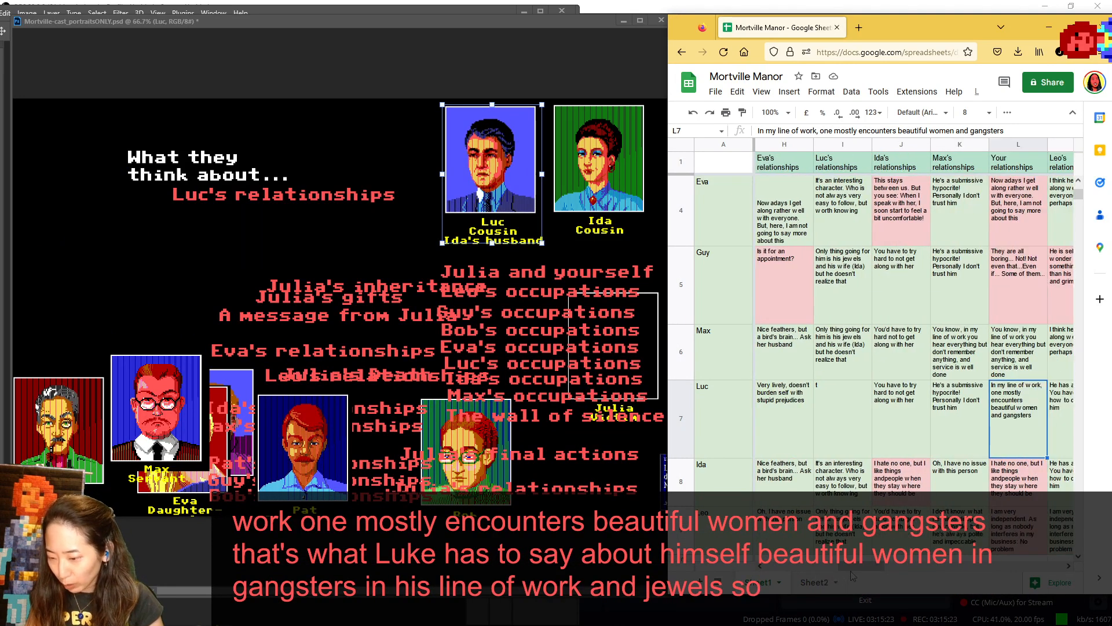
pyautogui.click(846, 489)
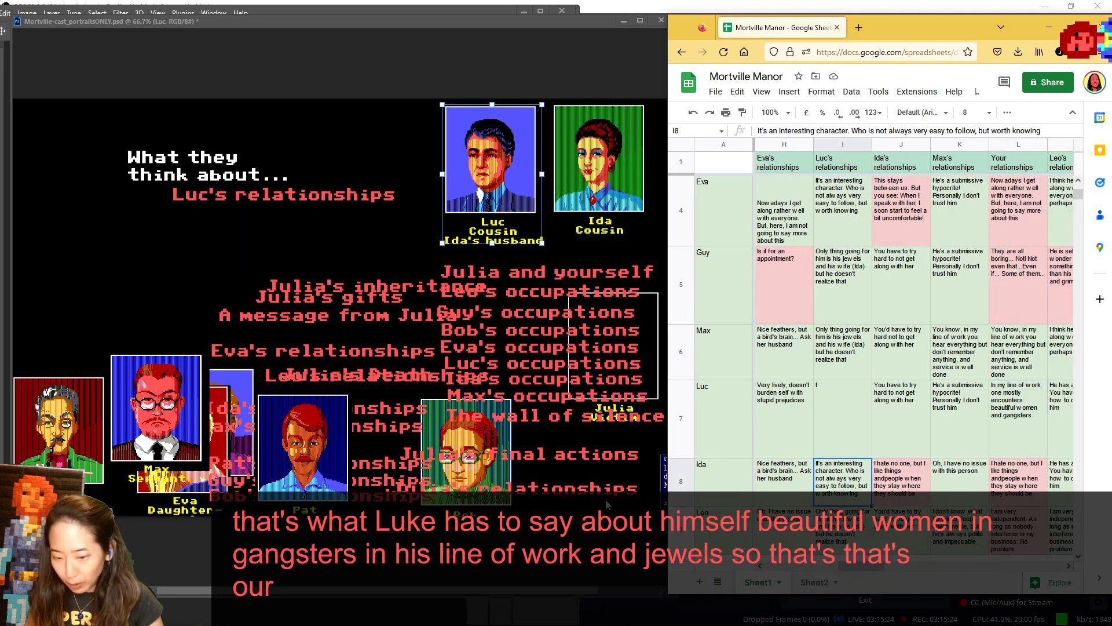
pyautogui.click(611, 185)
pyautogui.moveTo(611, 184); pyautogui.dragTo(62, 179)
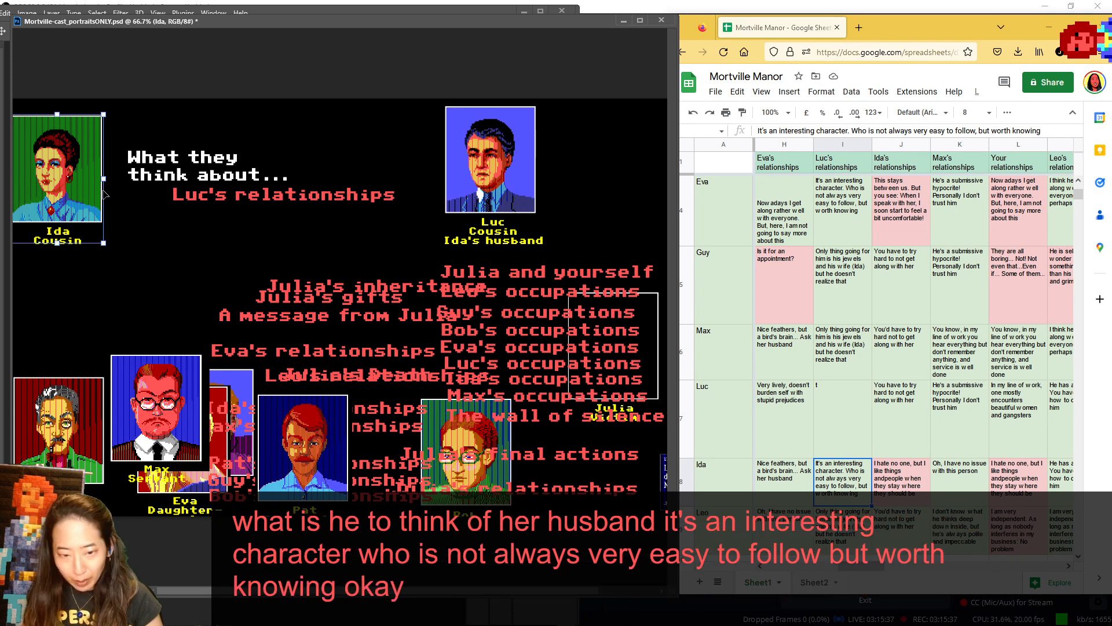
# - Return Ida to the cast behind Pat, place Leo in the speaker spot, and check his entry under Luc's relationships
pyautogui.moveTo(105, 194); pyautogui.dragTo(363, 466)
pyautogui.moveTo(58, 429); pyautogui.dragTo(65, 156)
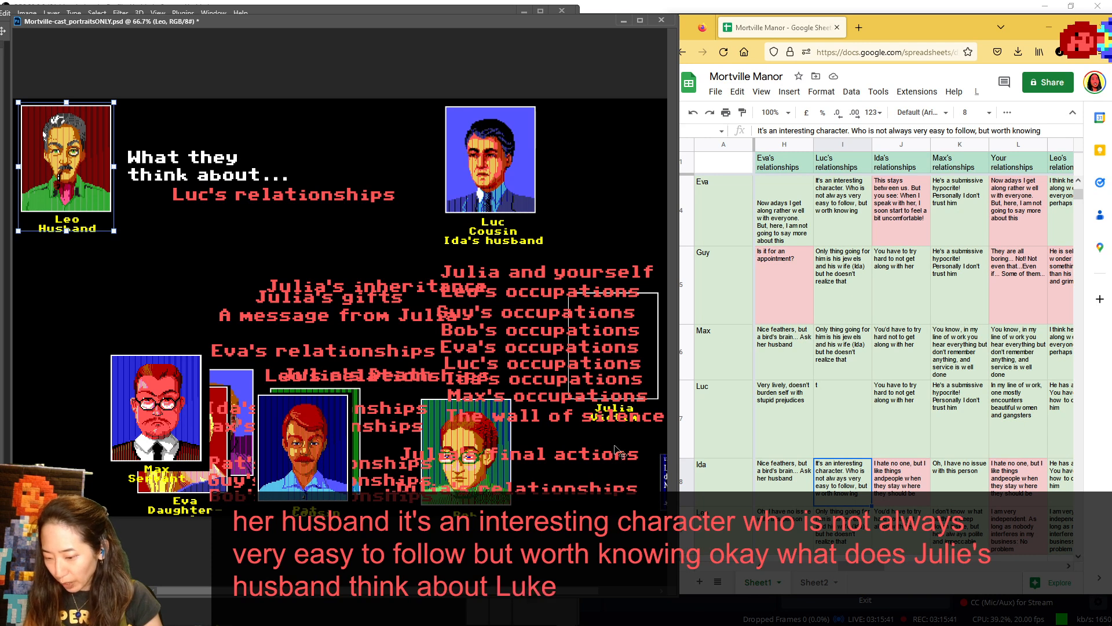
pyautogui.scroll(-3, 846, 455)
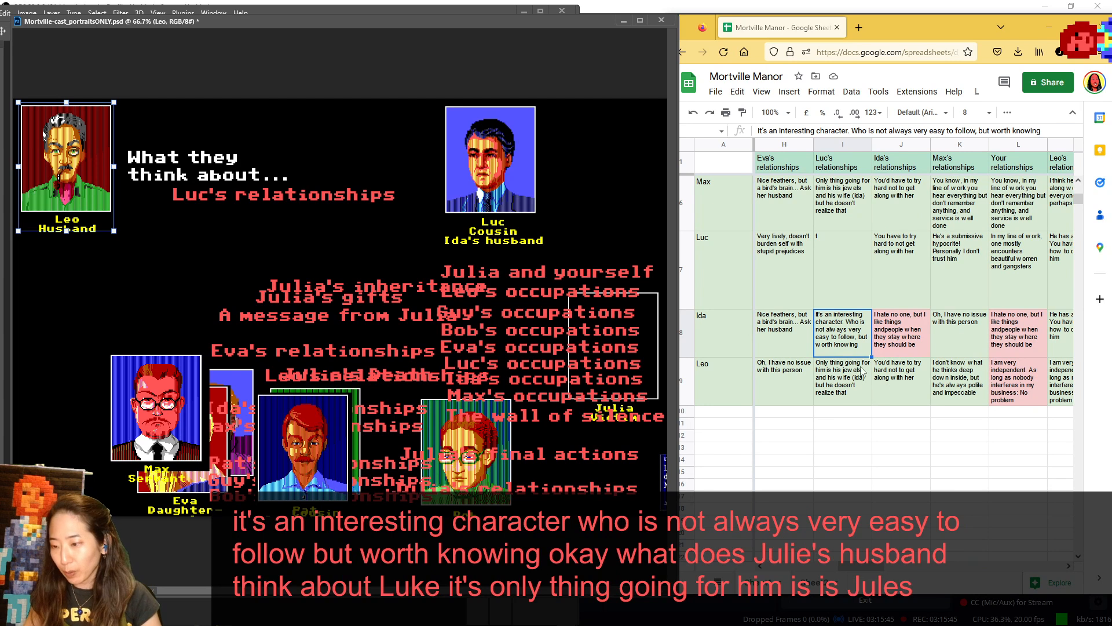
pyautogui.scroll(5, 894, 324)
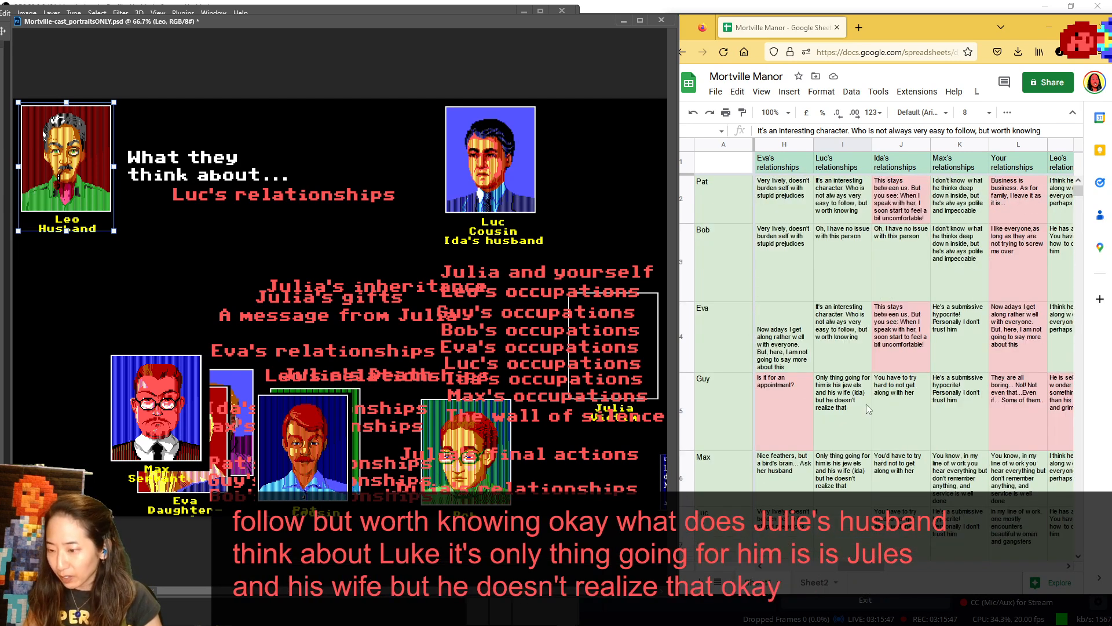
# - Replace Luc with Ida as the subject beside the heading, and swap Leo for Pat in the speaker spot
pyautogui.hscroll(1, 878, 573)
pyautogui.moveTo(880, 570); pyautogui.dragTo(891, 571)
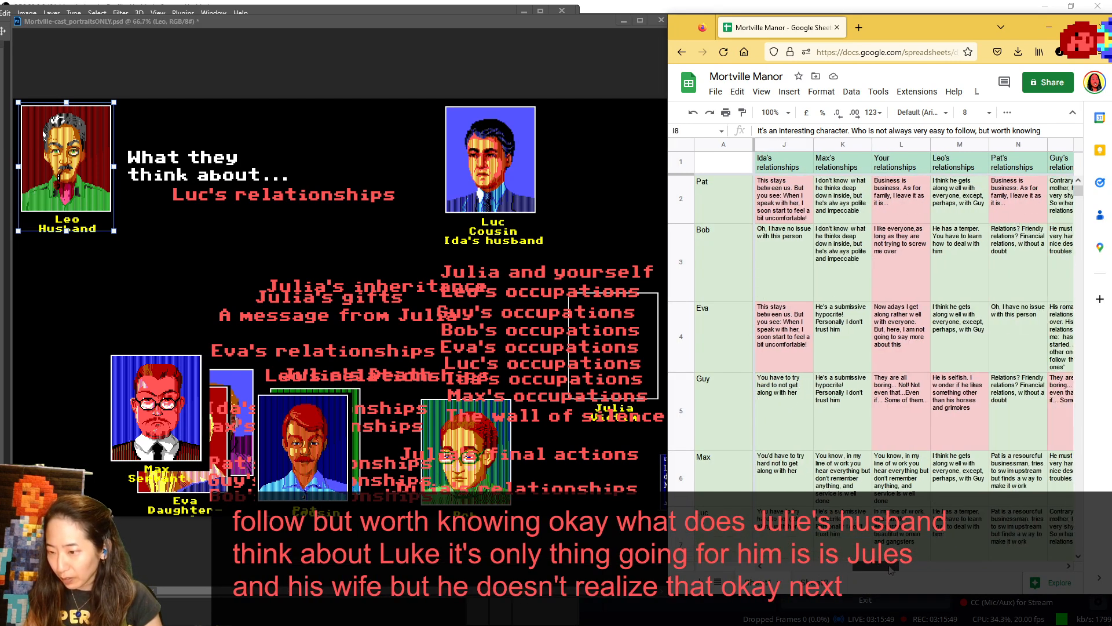
pyautogui.moveTo(502, 181); pyautogui.dragTo(509, 412)
pyautogui.moveTo(327, 404); pyautogui.dragTo(478, 115)
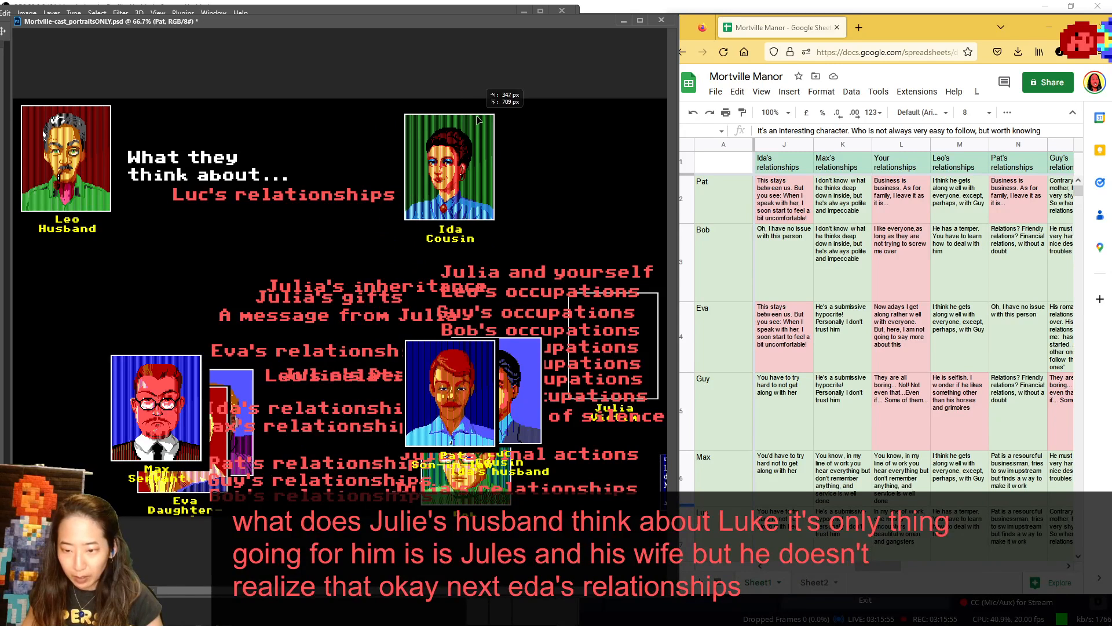
pyautogui.moveTo(87, 183); pyautogui.dragTo(293, 465)
pyautogui.moveTo(450, 395); pyautogui.dragTo(62, 165)
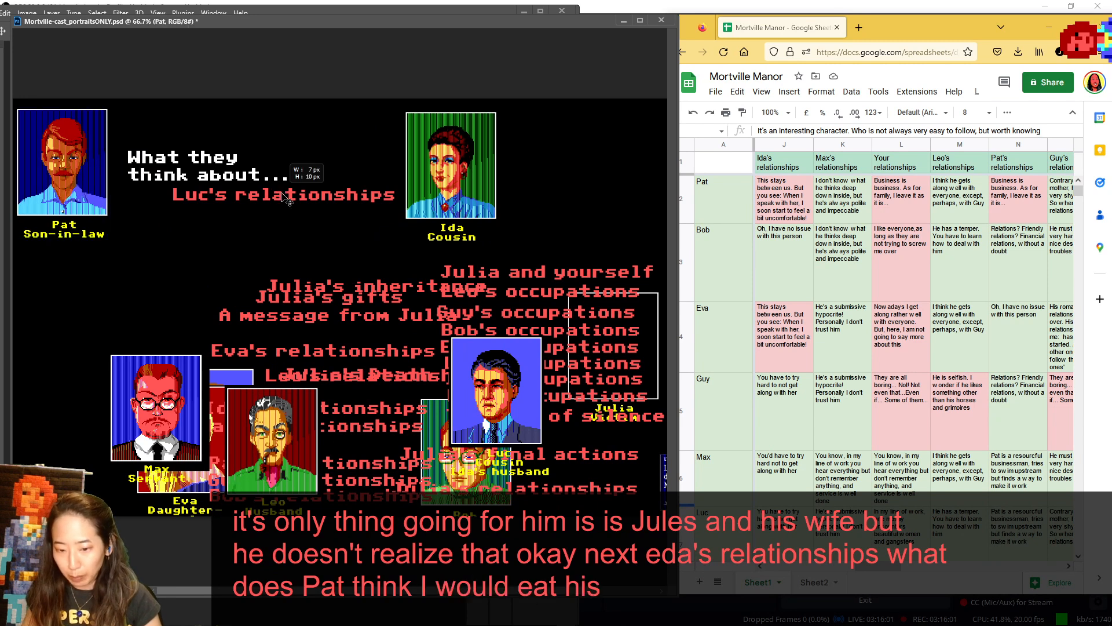
# - Replace the Luc's relationships label under the heading with Ida's relationships, moving Leo's portrait behind Max and Leo's relationships label clear
pyautogui.click(335, 195)
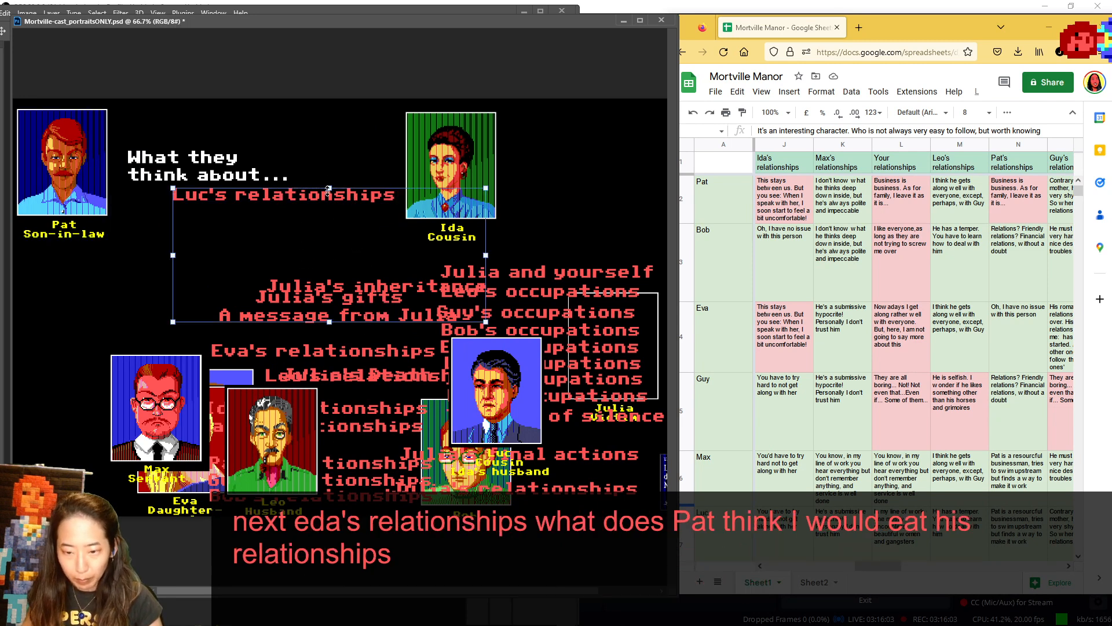
pyautogui.click(358, 171)
pyautogui.moveTo(354, 202); pyautogui.dragTo(363, 346)
pyautogui.moveTo(288, 427); pyautogui.dragTo(146, 422)
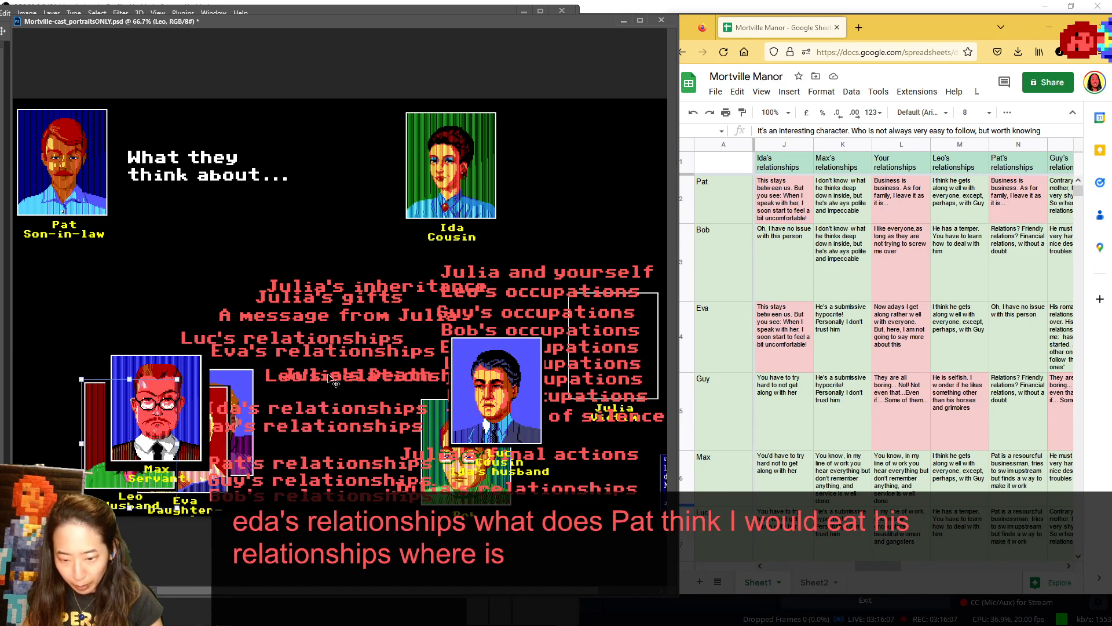
pyautogui.moveTo(328, 380); pyautogui.dragTo(337, 401)
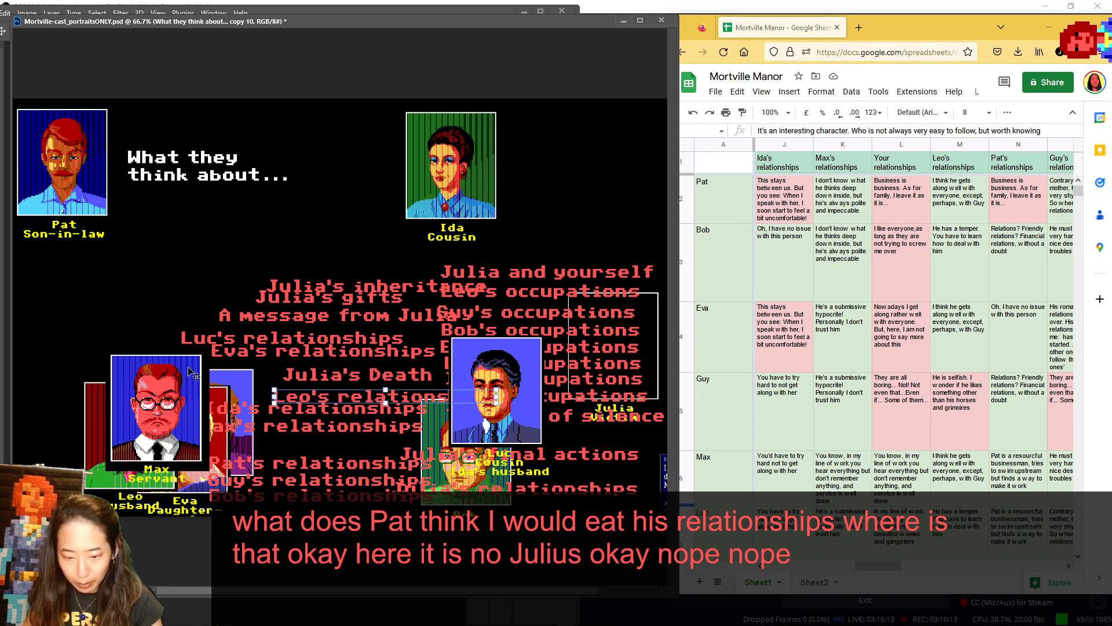
pyautogui.click(432, 174)
pyautogui.click(247, 406)
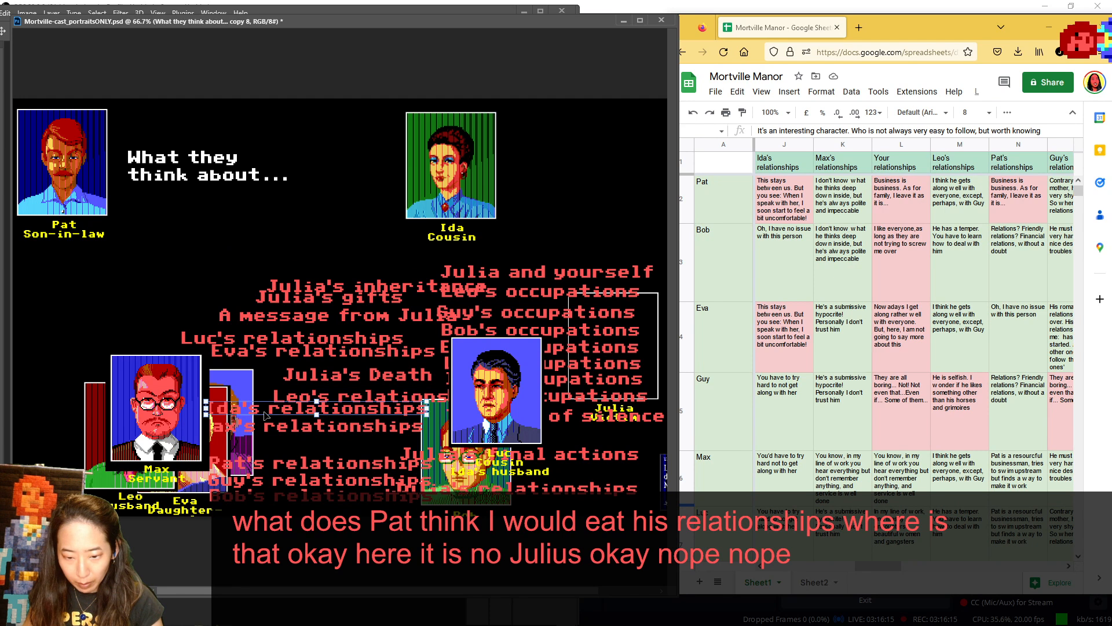
pyautogui.moveTo(253, 406); pyautogui.dragTo(198, 158)
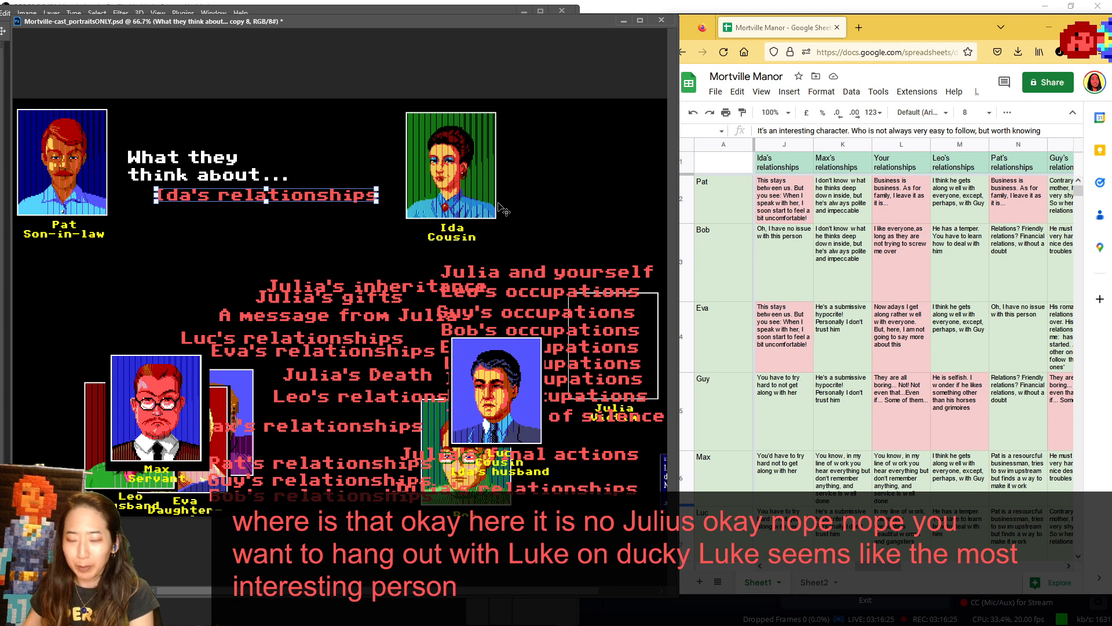
pyautogui.moveTo(308, 203); pyautogui.dragTo(317, 203)
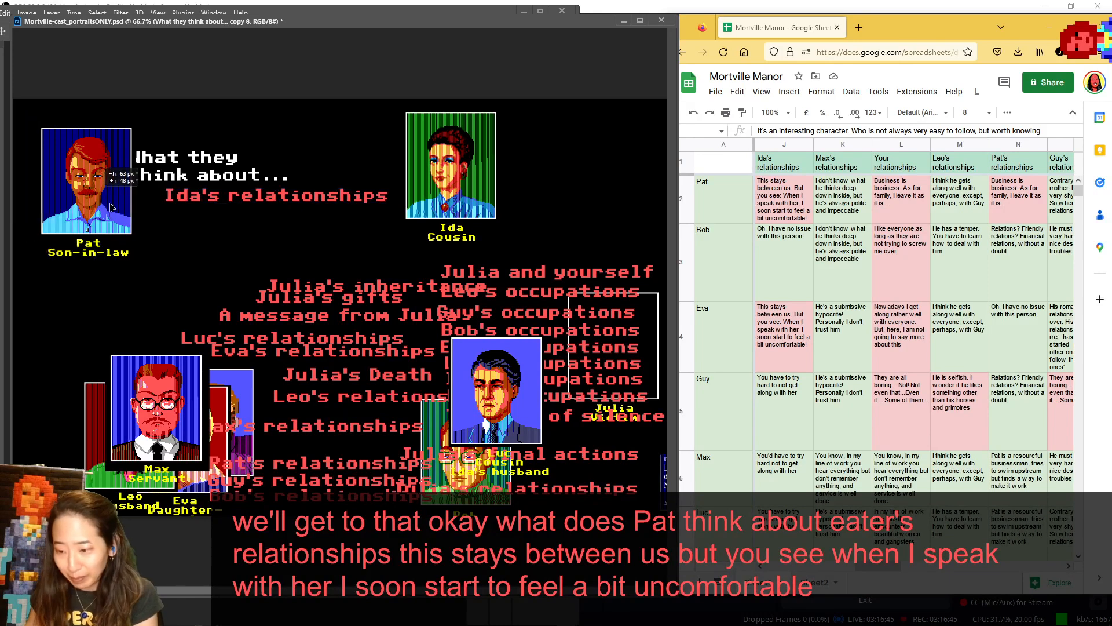
# - Return Pat to the middle of the cast, shift Max away from Leo, and place Bob in the speaker spot
pyautogui.moveTo(62, 174); pyautogui.dragTo(336, 352)
pyautogui.moveTo(148, 427); pyautogui.dragTo(278, 413)
pyautogui.moveTo(439, 430); pyautogui.dragTo(45, 139)
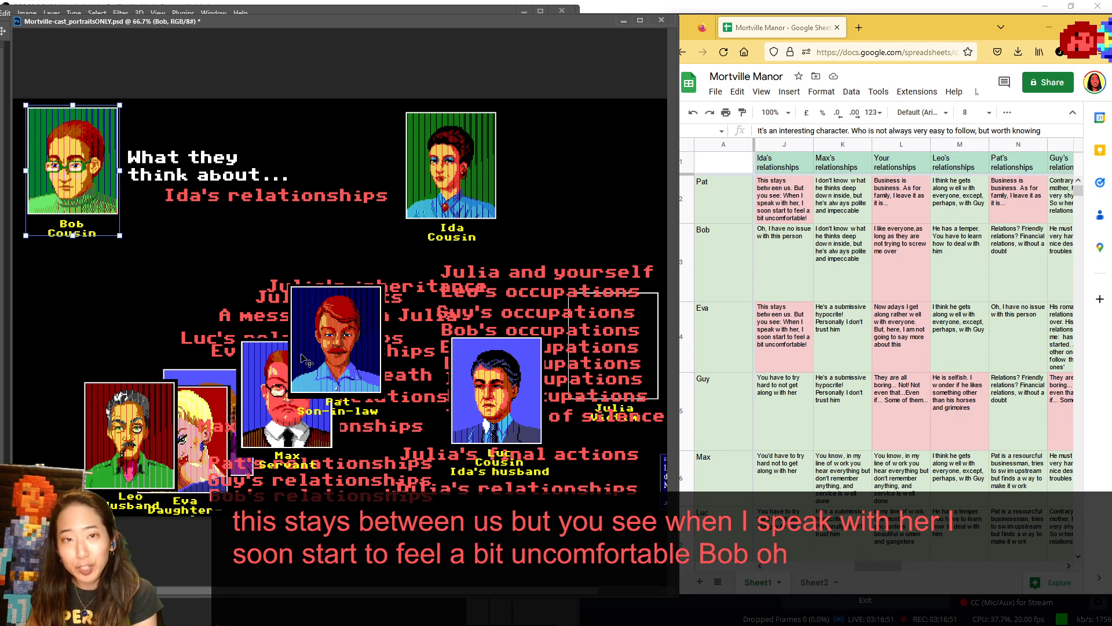
# - Return Bob to the cast beneath Max, show Eva in the speaker spot, and move her back between Pat and Luc
pyautogui.moveTo(55, 162); pyautogui.dragTo(266, 459)
pyautogui.moveTo(182, 410); pyautogui.dragTo(93, 138)
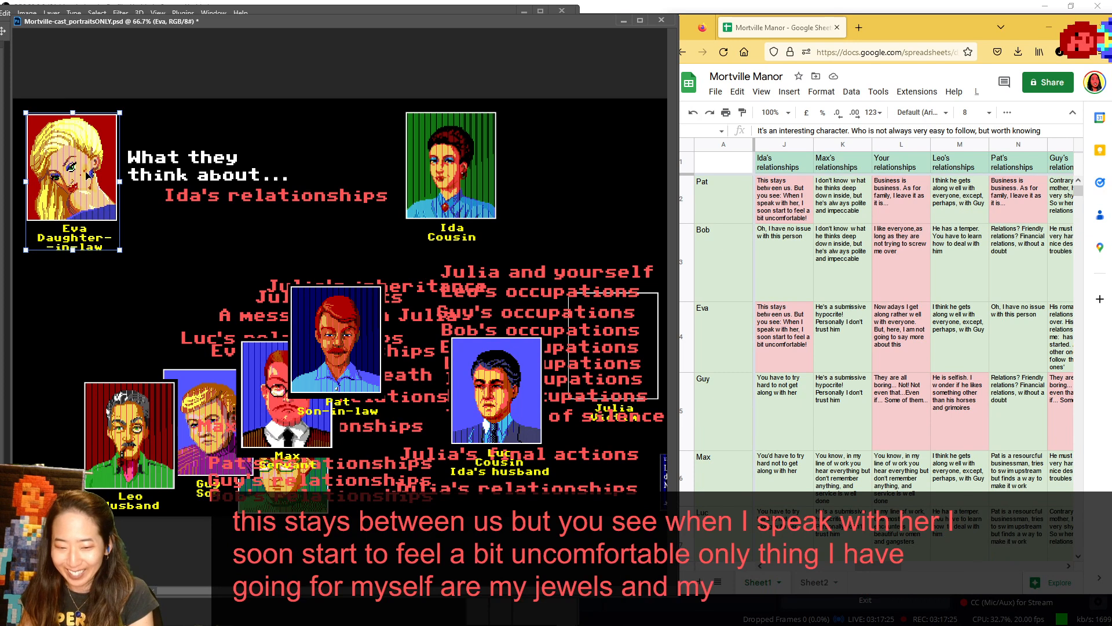
pyautogui.moveTo(85, 177); pyautogui.dragTo(453, 326)
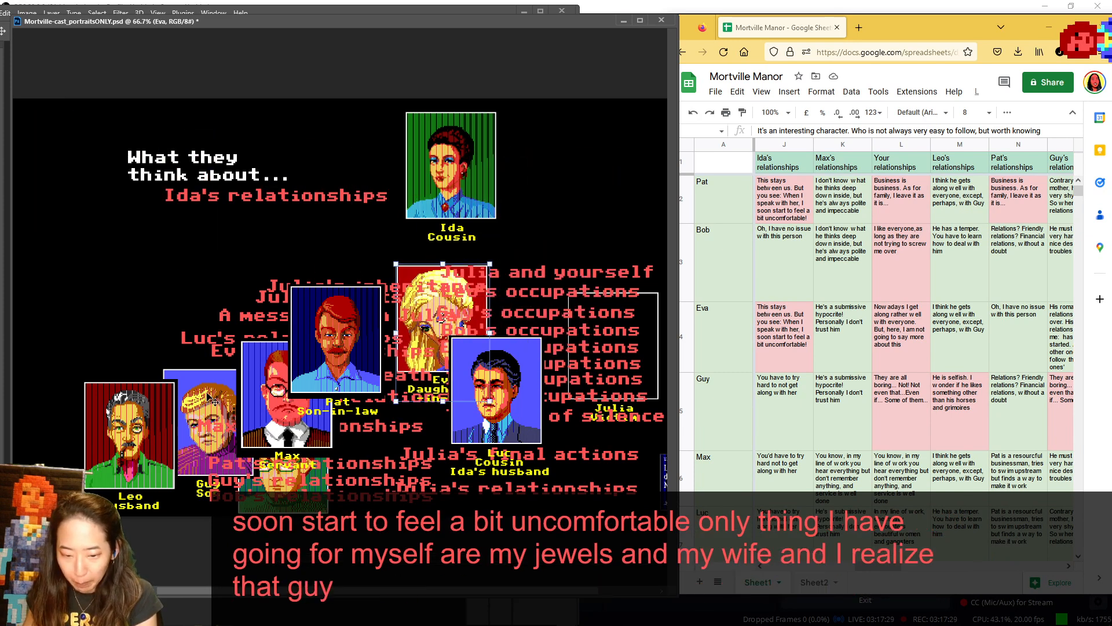
# - Show Guy in the speaker spot, return him to the cast behind Leo, and bring Max beside the heading
pyautogui.moveTo(210, 398); pyautogui.dragTo(69, 129)
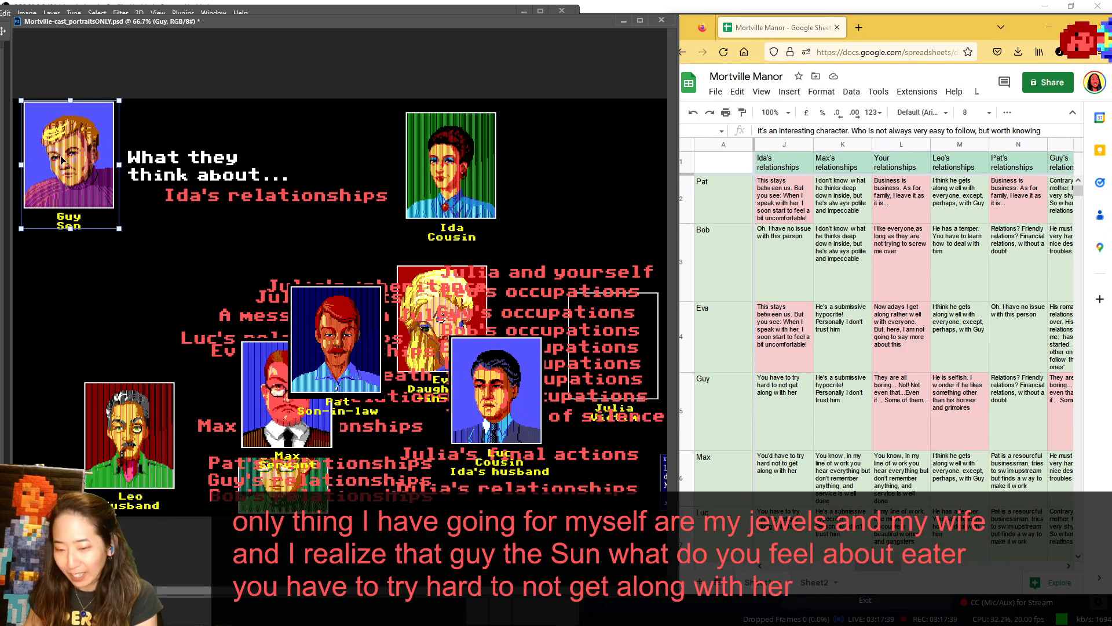
pyautogui.moveTo(63, 159); pyautogui.dragTo(146, 418)
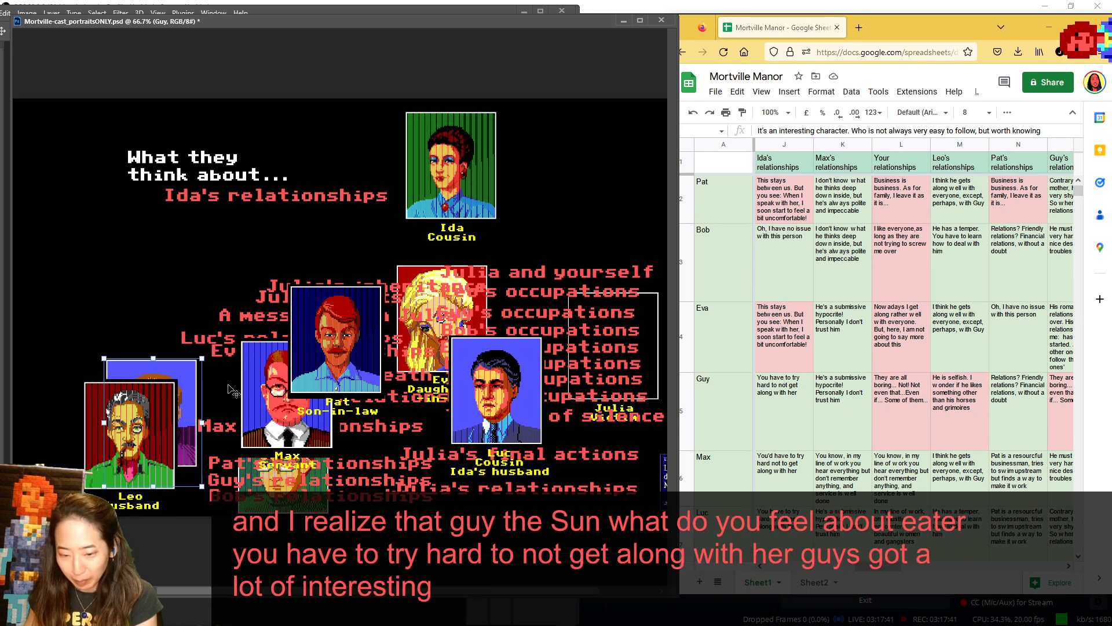
pyautogui.moveTo(263, 387); pyautogui.dragTo(44, 159)
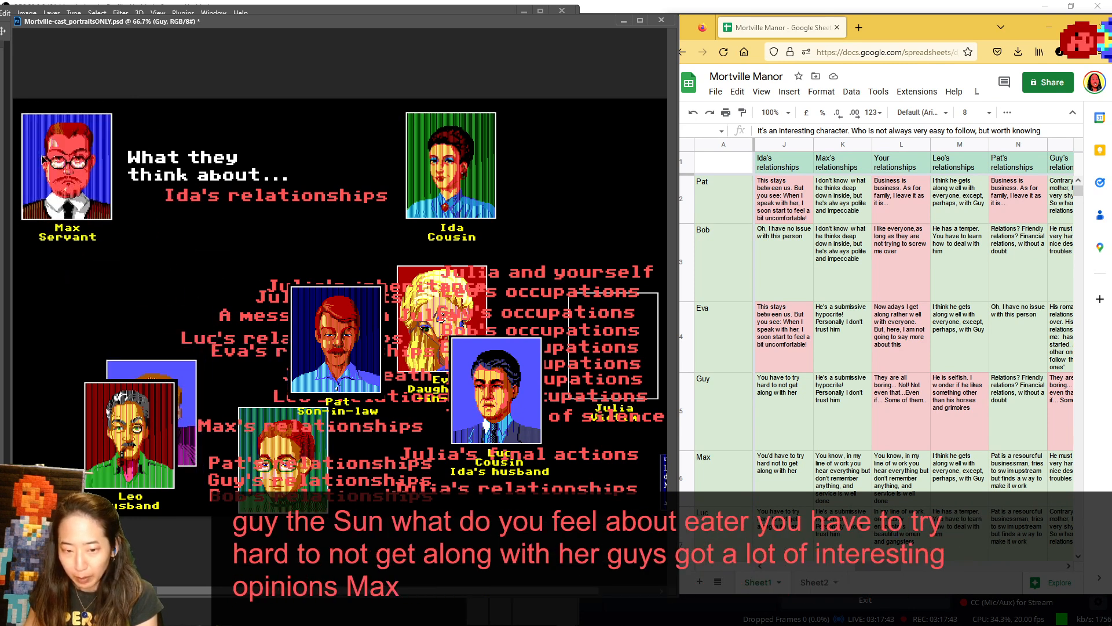
# - Return Max to the cast in front of Bob, show Luc in the speaker spot, and place him back beneath Eva
pyautogui.click(44, 159)
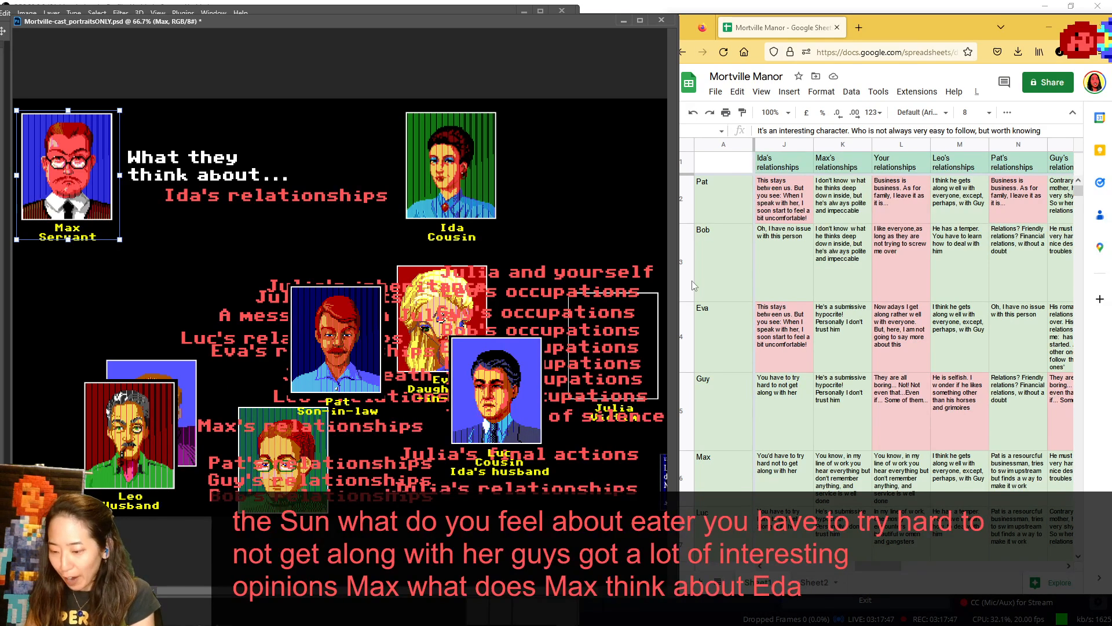
pyautogui.scroll(-2, 752, 270)
pyautogui.scroll(-3, 752, 270)
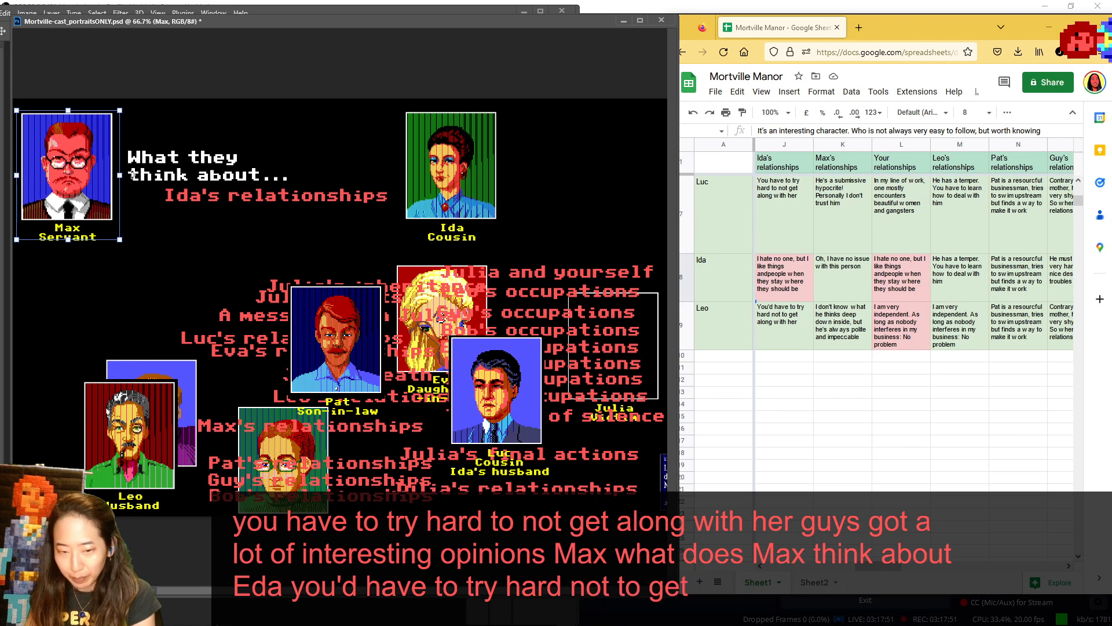
pyautogui.moveTo(133, 175); pyautogui.dragTo(341, 415)
pyautogui.scroll(2, 831, 272)
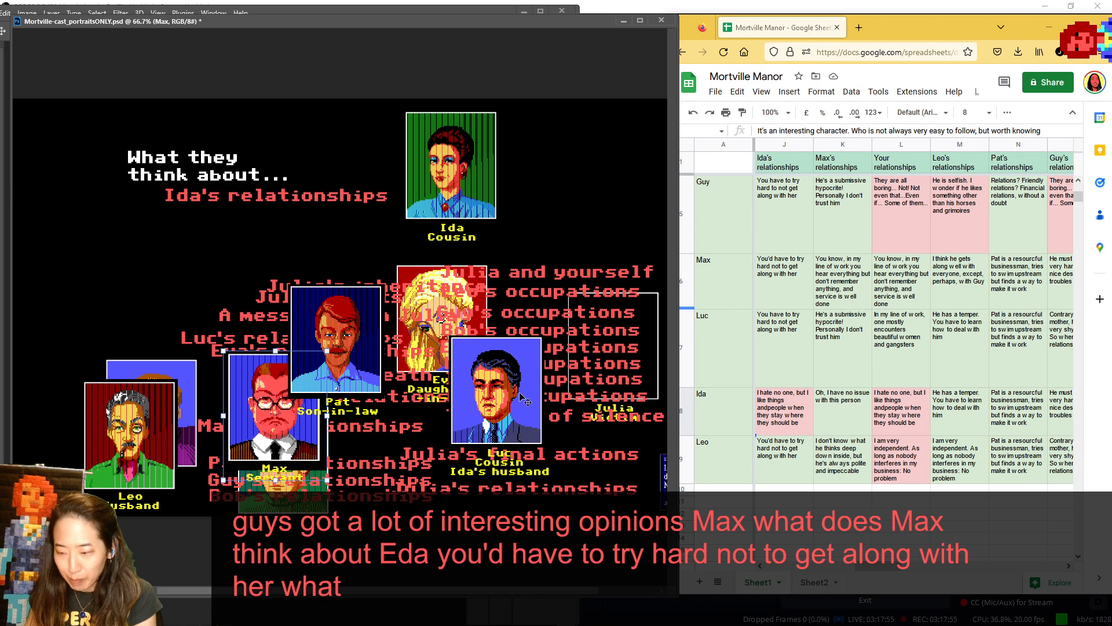
pyautogui.moveTo(525, 400); pyautogui.dragTo(92, 169)
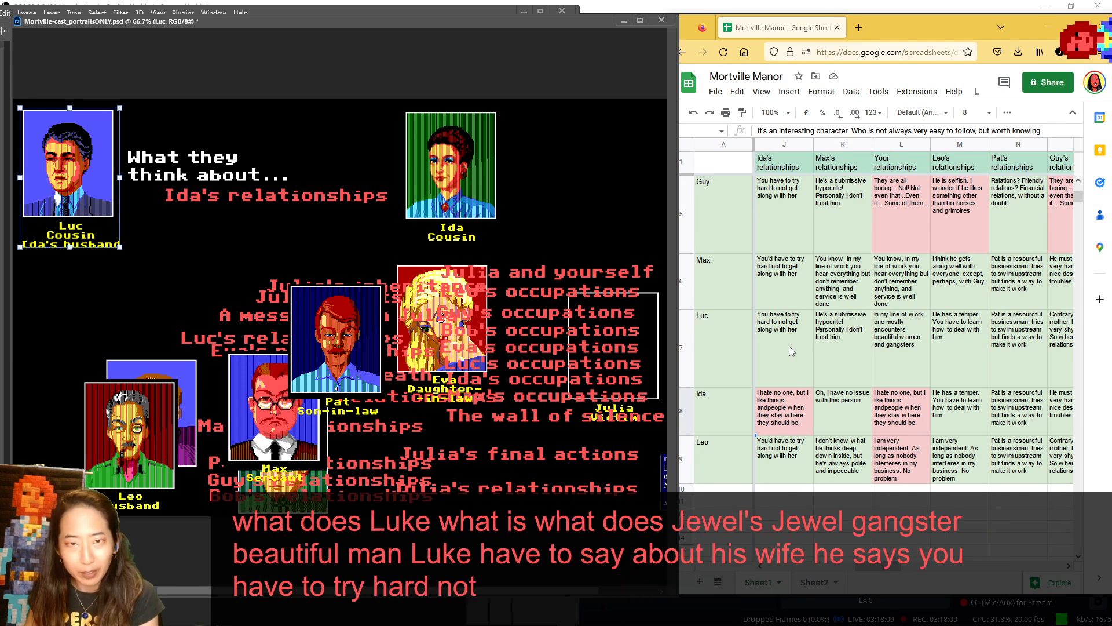
pyautogui.moveTo(61, 176); pyautogui.dragTo(555, 424)
# - Shift Ida's portrait slightly farther from the heading and place Leo in the speaker spot
pyautogui.moveTo(450, 172); pyautogui.dragTo(493, 179)
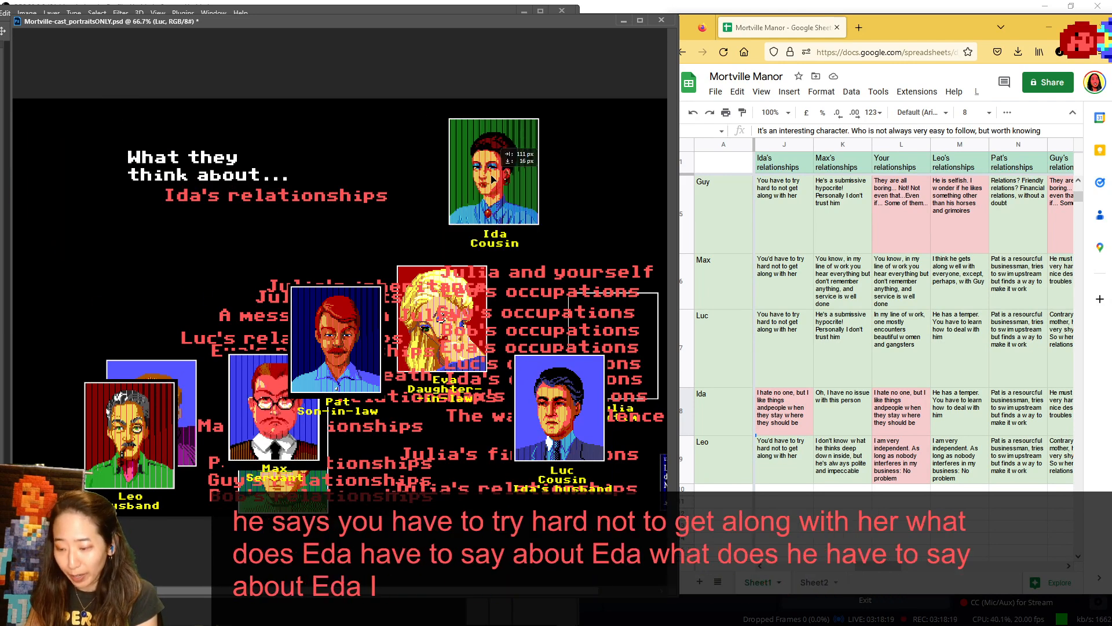
pyautogui.moveTo(493, 180); pyautogui.dragTo(518, 145)
pyautogui.moveTo(162, 457); pyautogui.dragTo(107, 189)
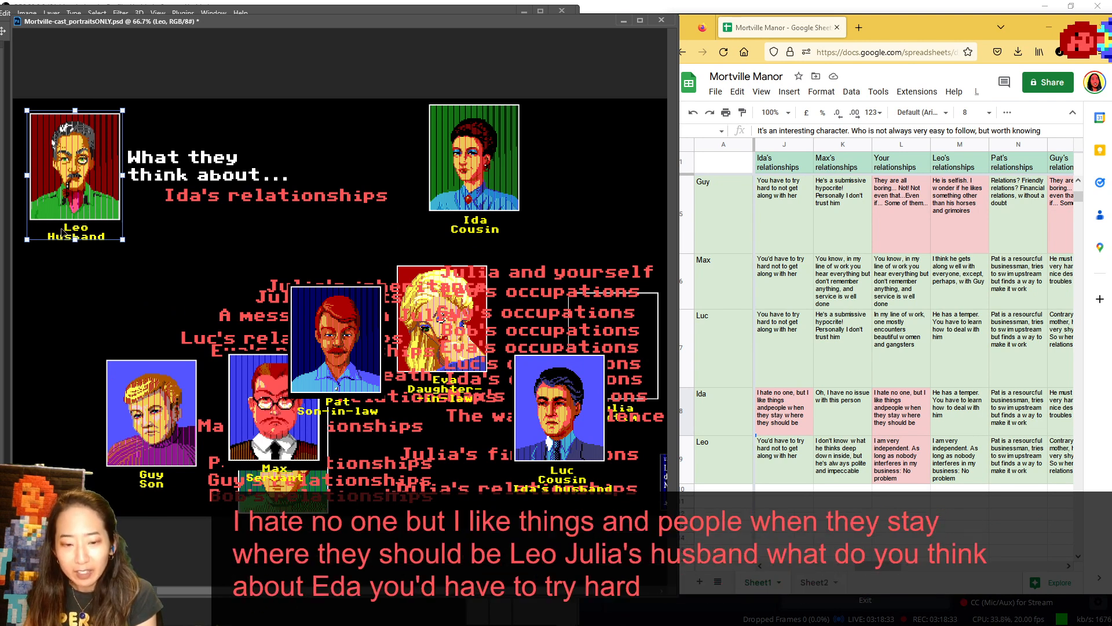
# - Bring the Max's relationships answers to the front of the Google Sheets notes, starting from Pat's row
pyautogui.scroll(3, 823, 216)
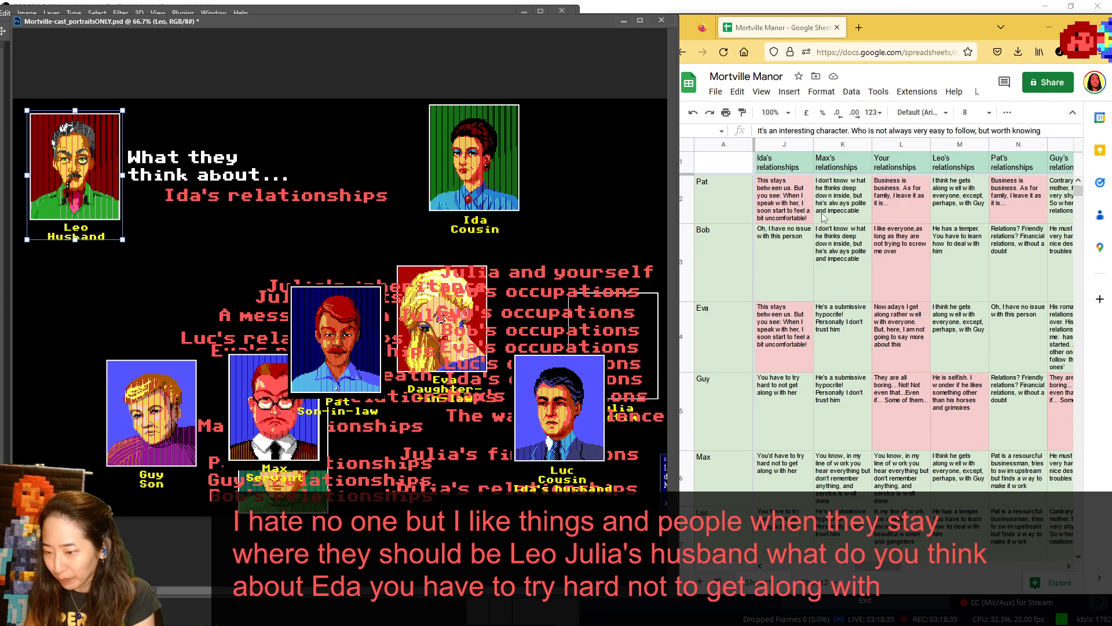
pyautogui.click(879, 570)
pyautogui.moveTo(875, 572); pyautogui.dragTo(860, 574)
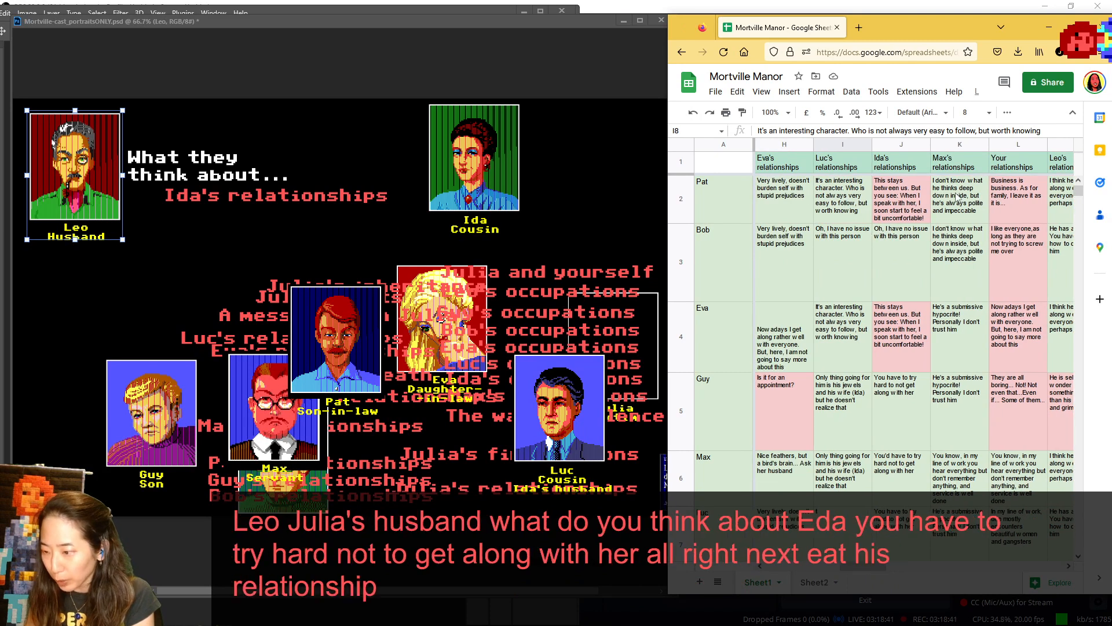
pyautogui.click(1069, 566)
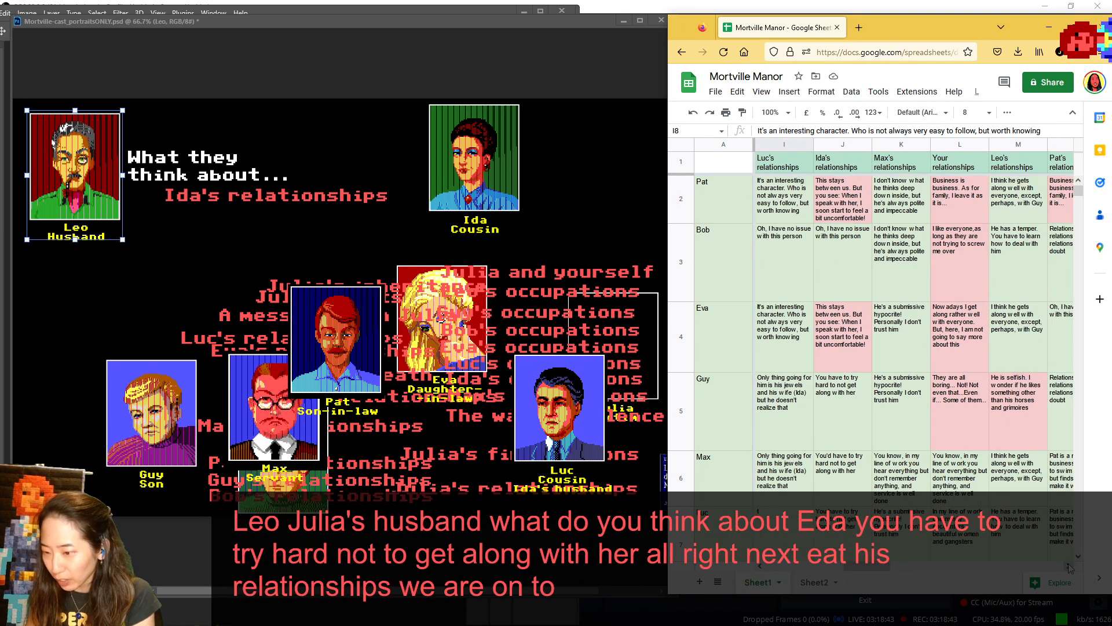
pyautogui.click(1069, 568)
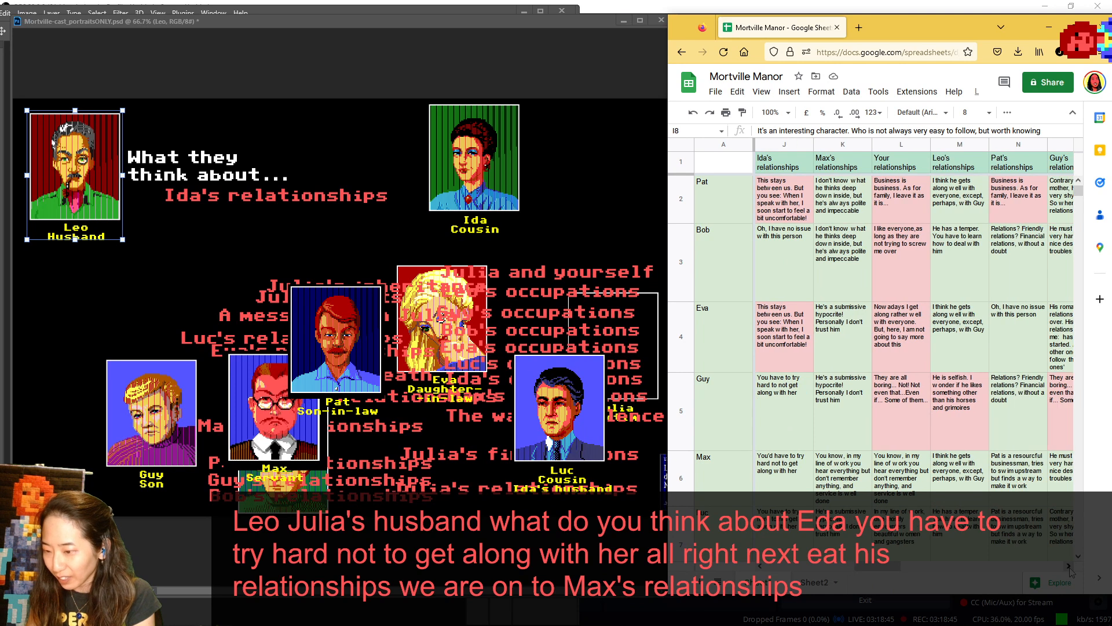
pyautogui.click(1070, 567)
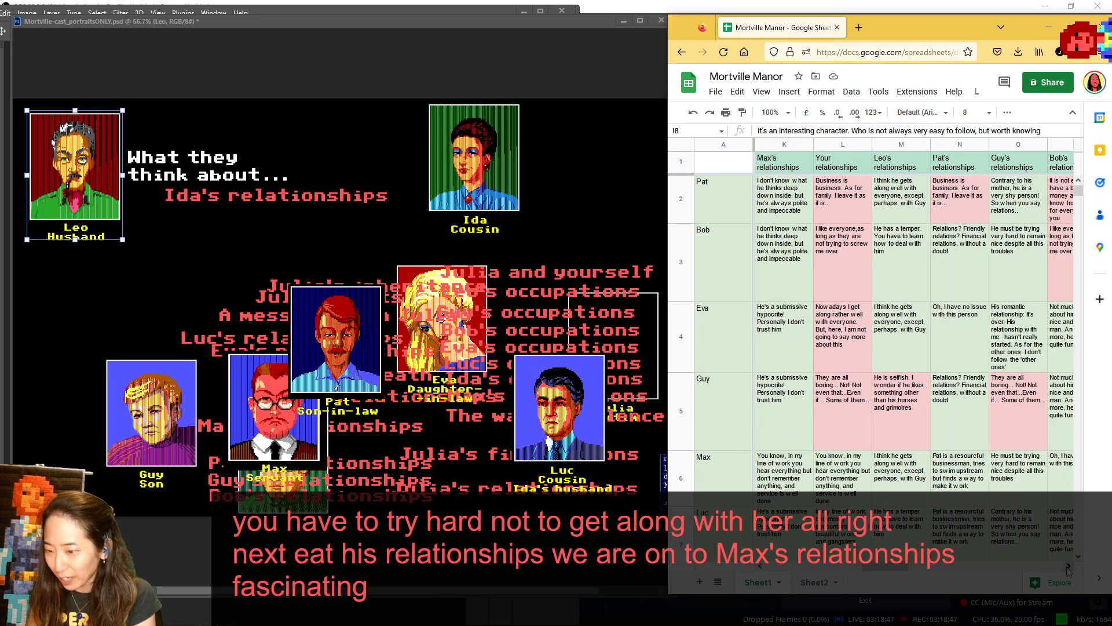
# - In Photoshop, replace the Ida's relationships label under the heading with Max's relationships, moving Pat's portrait in front of Guy
pyautogui.click(342, 318)
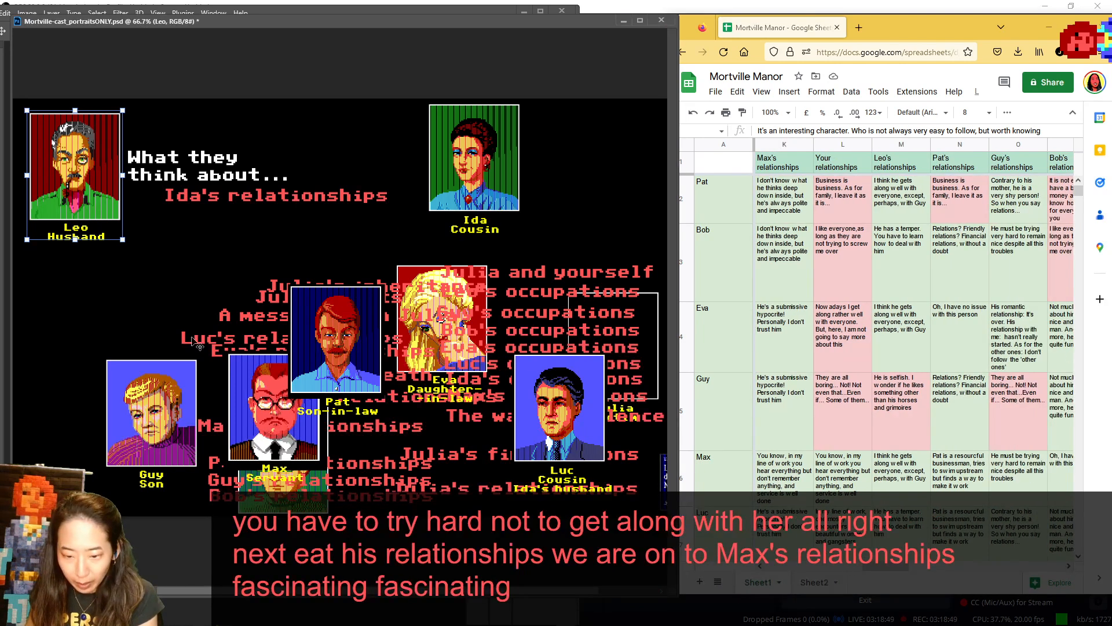
pyautogui.moveTo(335, 343); pyautogui.dragTo(91, 414)
pyautogui.moveTo(395, 430)
pyautogui.mouseDown()
pyautogui.moveTo(356, 224)
pyautogui.moveTo(408, 423)
pyautogui.mouseUp()
pyautogui.click(339, 196)
pyautogui.moveTo(324, 222); pyautogui.dragTo(324, 197)
# - Swap Ida for Max as the character under discussion and replace Leo with Pat in the speaker spot
pyautogui.moveTo(470, 172); pyautogui.dragTo(425, 467)
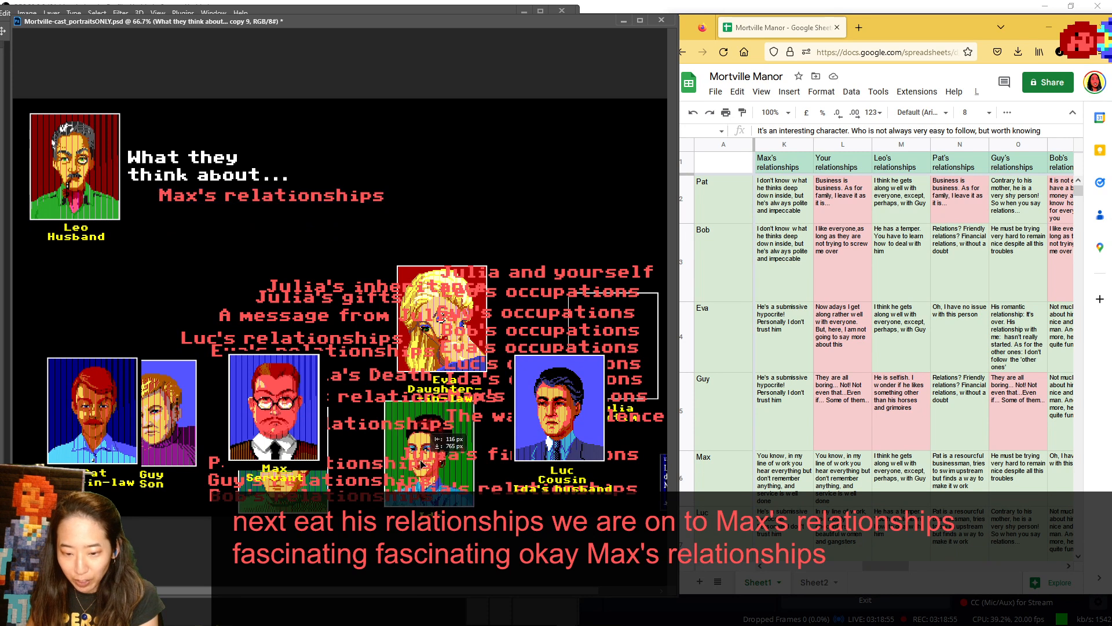
pyautogui.moveTo(274, 406); pyautogui.dragTo(449, 162)
pyautogui.moveTo(75, 168); pyautogui.dragTo(202, 424)
pyautogui.moveTo(93, 417); pyautogui.dragTo(77, 174)
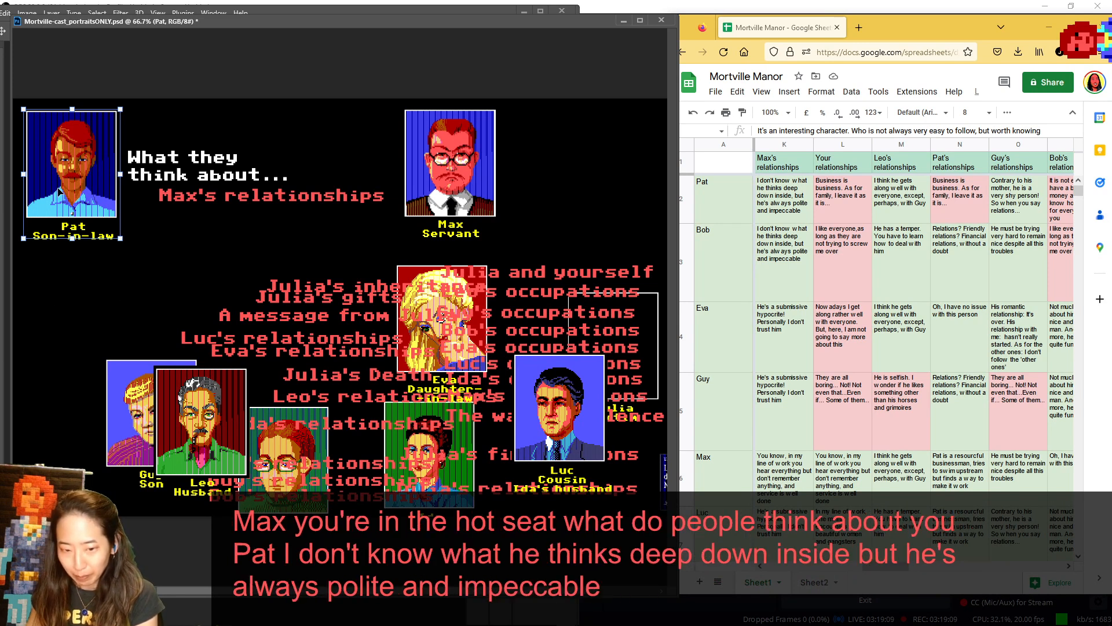
# - Return Pat beside Leo, move the Bob's relationships label higher, and show Bob in the speaker spot, returning him behind Leo
pyautogui.moveTo(59, 190); pyautogui.dragTo(78, 459)
pyautogui.moveTo(257, 493); pyautogui.dragTo(270, 442)
pyautogui.moveTo(289, 500); pyautogui.dragTo(78, 206)
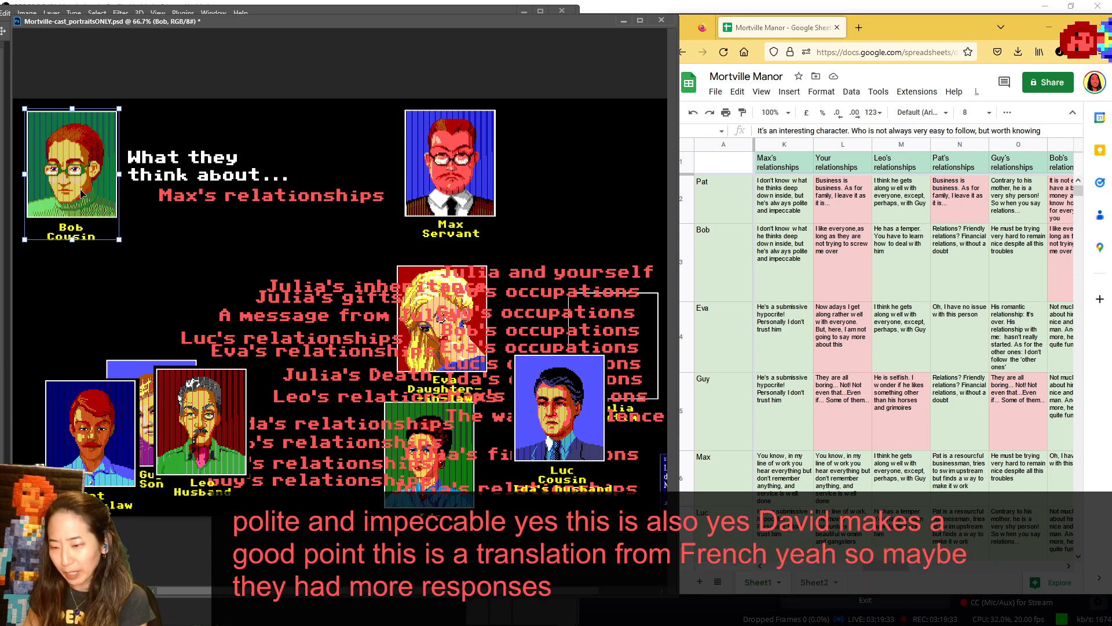
pyautogui.moveTo(98, 217); pyautogui.dragTo(271, 425)
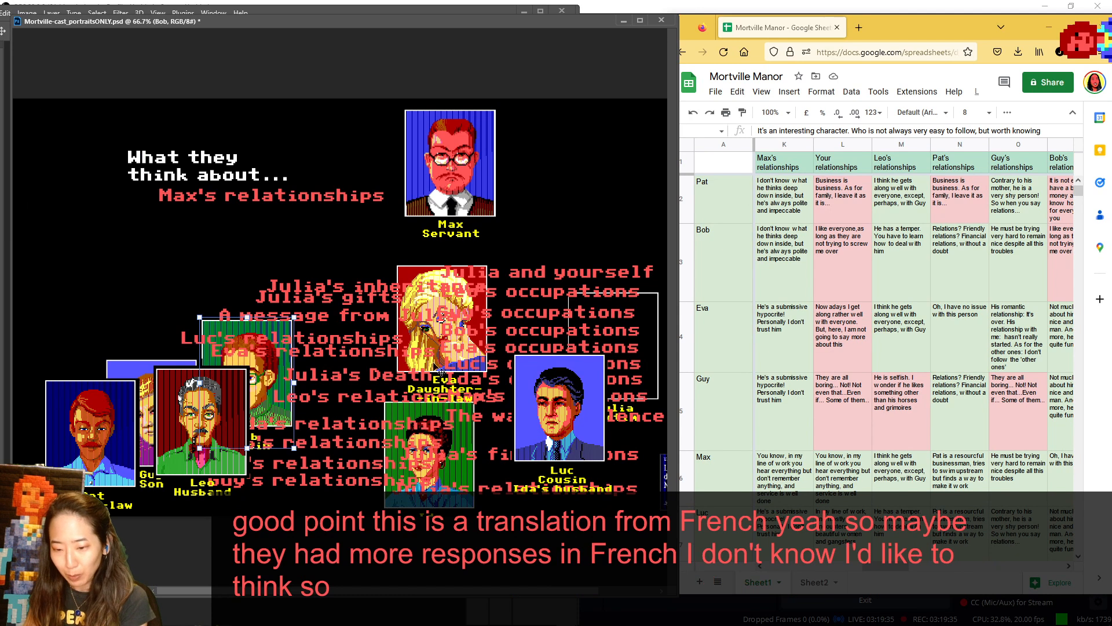
# - Show Eva and Guy in turn in the speaker spot, returning Eva above Luc and Guy above Ida
pyautogui.moveTo(413, 272); pyautogui.dragTo(42, 118)
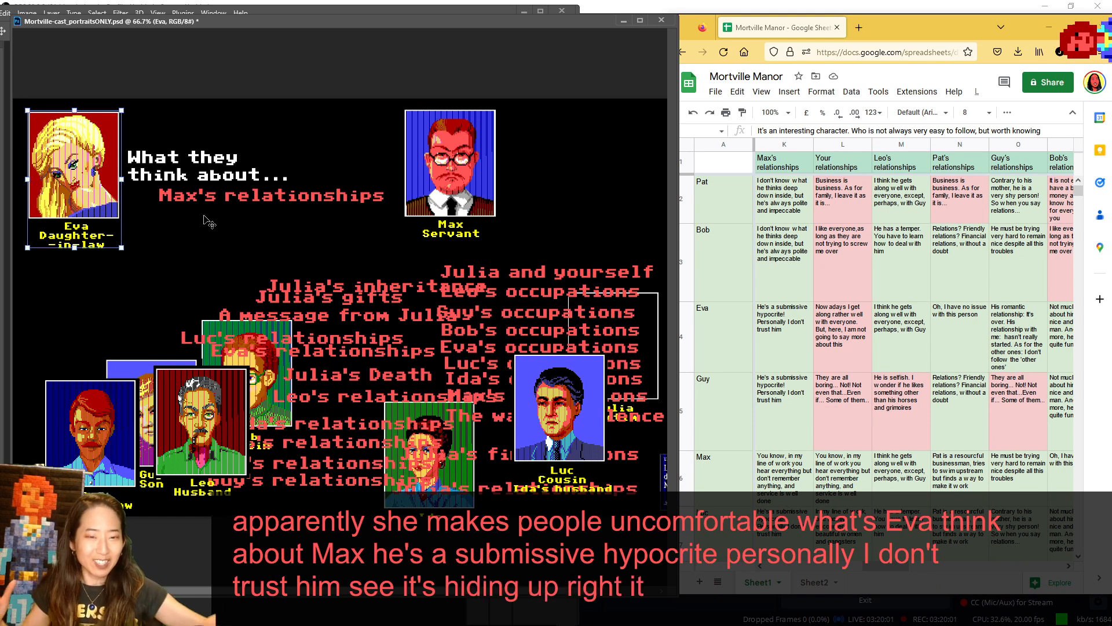
pyautogui.moveTo(91, 174); pyautogui.dragTo(577, 325)
pyautogui.moveTo(133, 371); pyautogui.dragTo(56, 122)
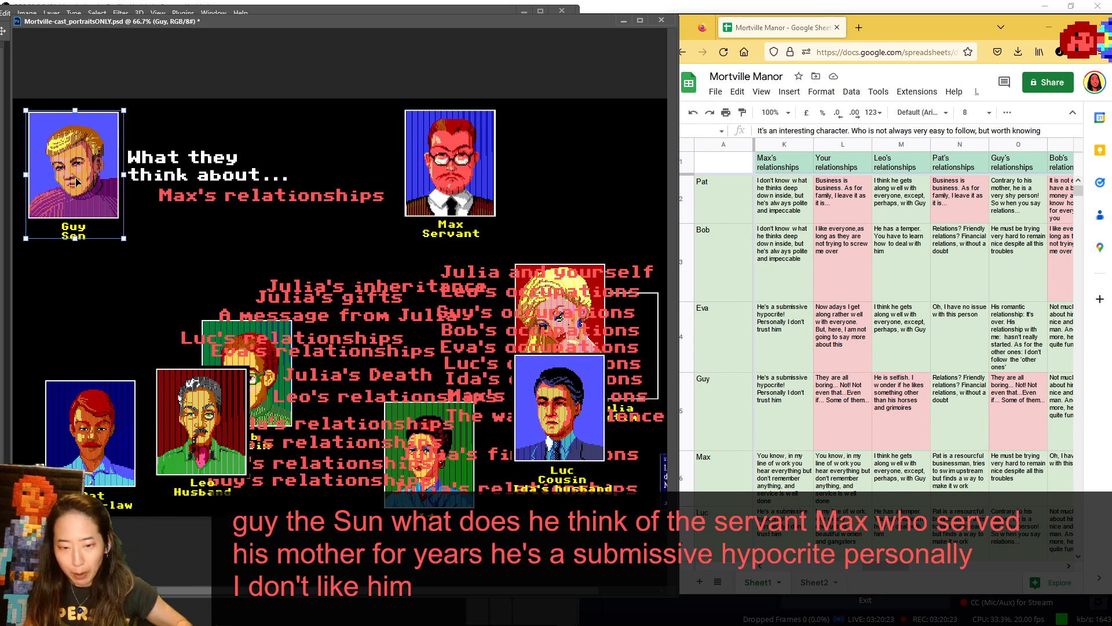
pyautogui.moveTo(77, 181); pyautogui.dragTo(307, 313)
# - Show Max in the speaker spot for his own answer and return him to the discussed character's place
pyautogui.moveTo(437, 155); pyautogui.dragTo(393, 155)
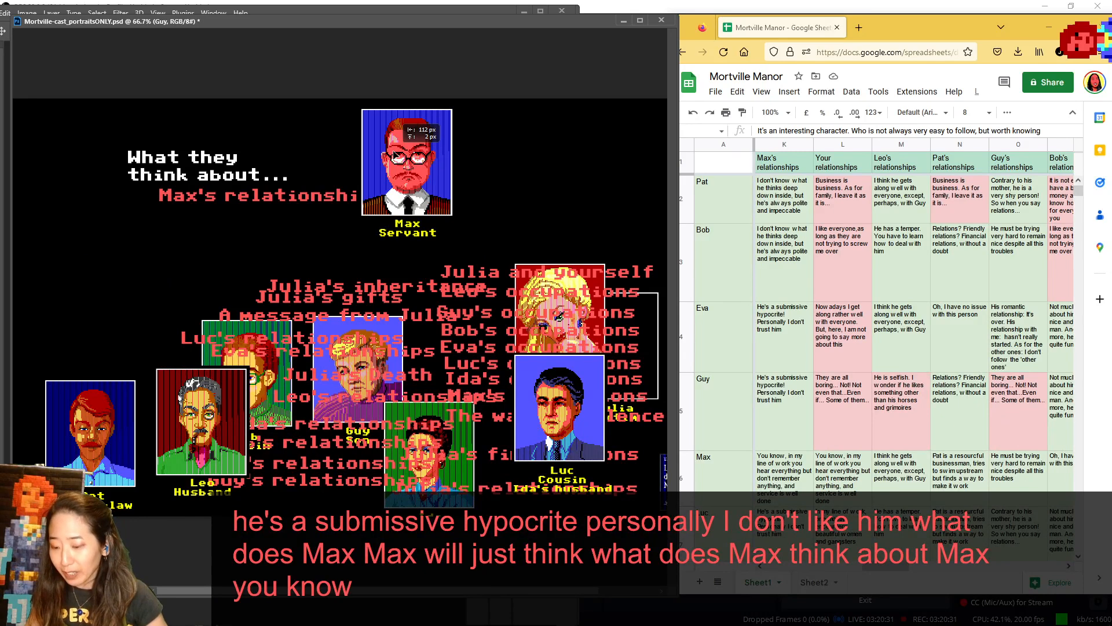
pyautogui.moveTo(393, 154); pyautogui.dragTo(53, 167)
pyautogui.moveTo(53, 167); pyautogui.dragTo(440, 150)
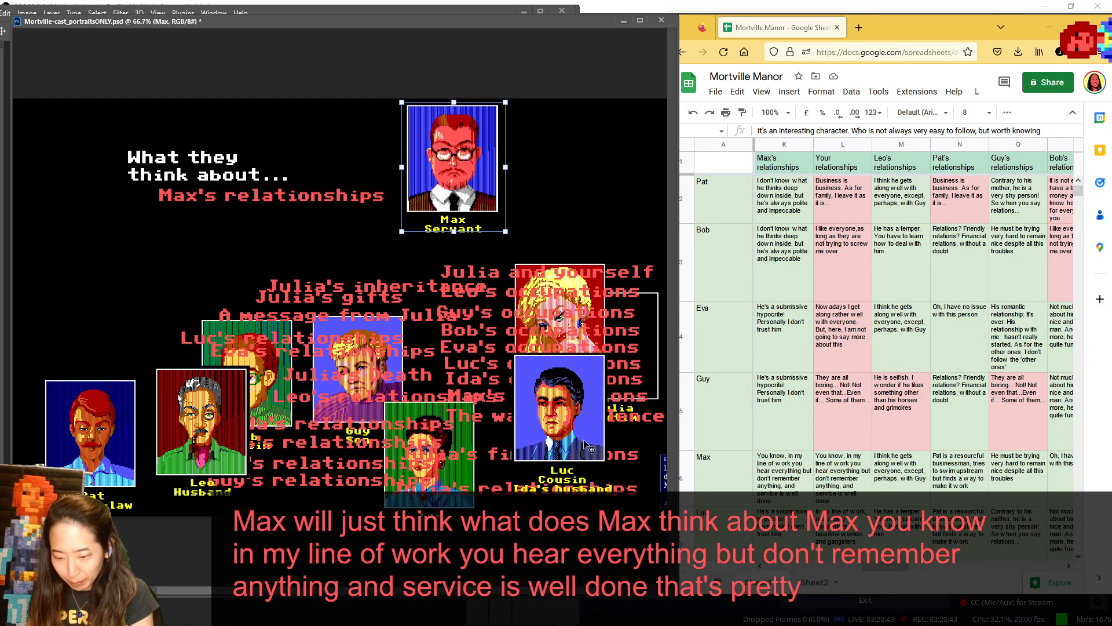
# - Show Luc in the speaker spot, check his answer about Max in the notes, and return him behind Pat
pyautogui.moveTo(575, 413); pyautogui.dragTo(84, 168)
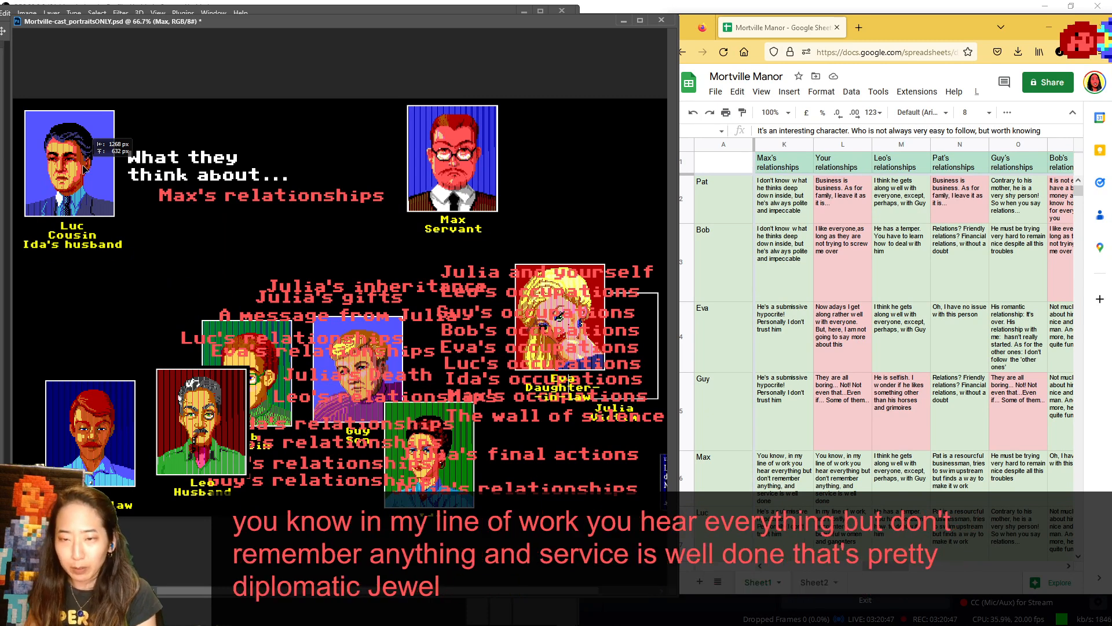
pyautogui.moveTo(85, 168); pyautogui.dragTo(85, 168)
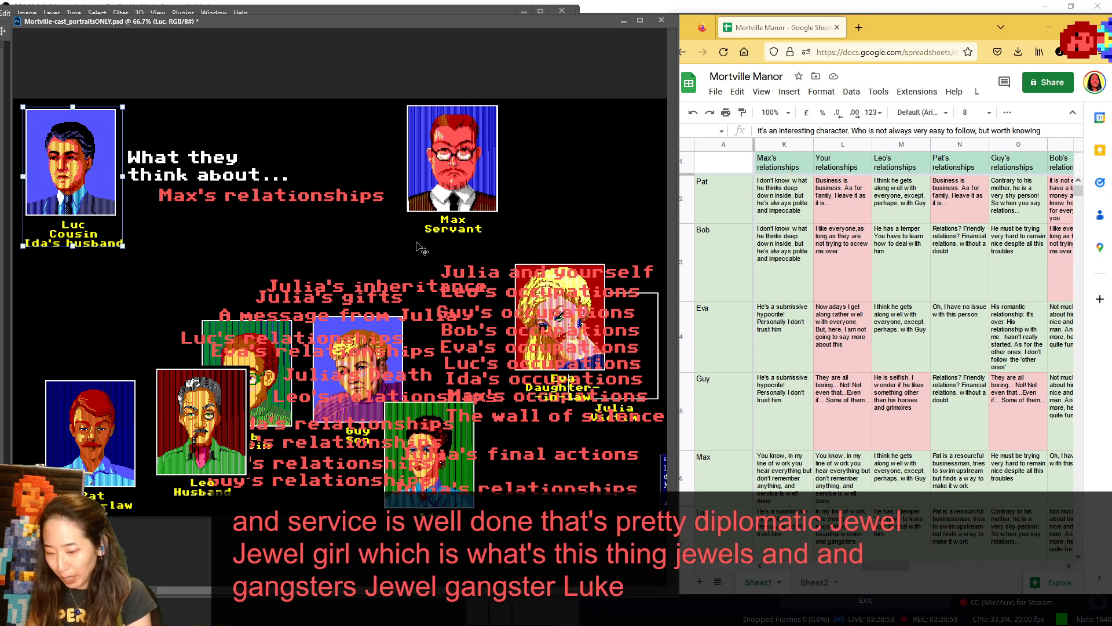
pyautogui.scroll(-2, 798, 434)
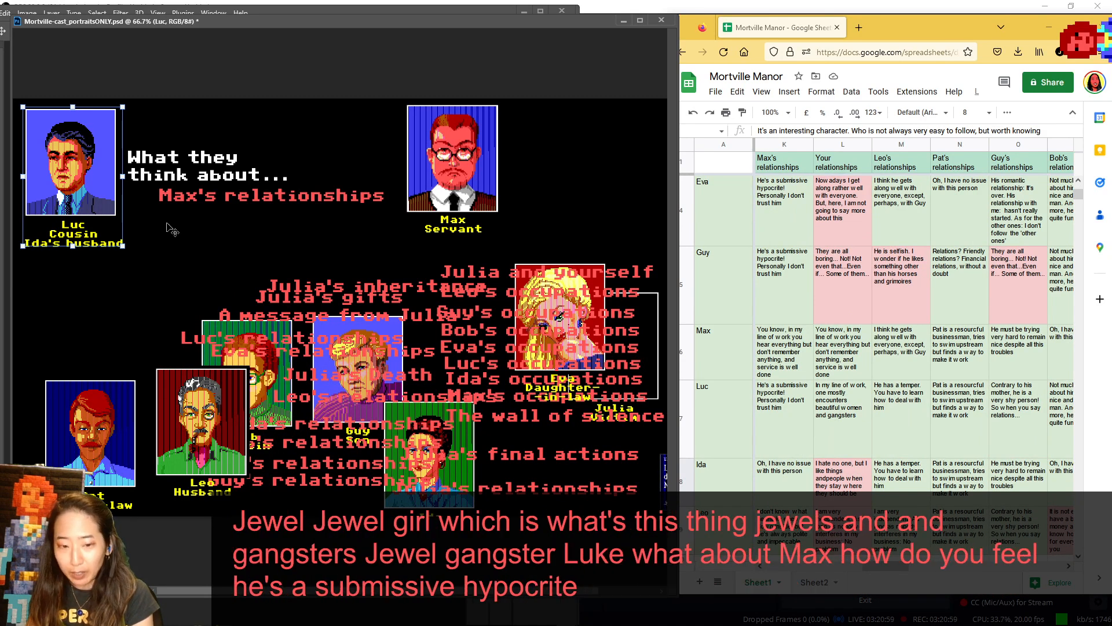
pyautogui.moveTo(172, 230); pyautogui.dragTo(218, 482)
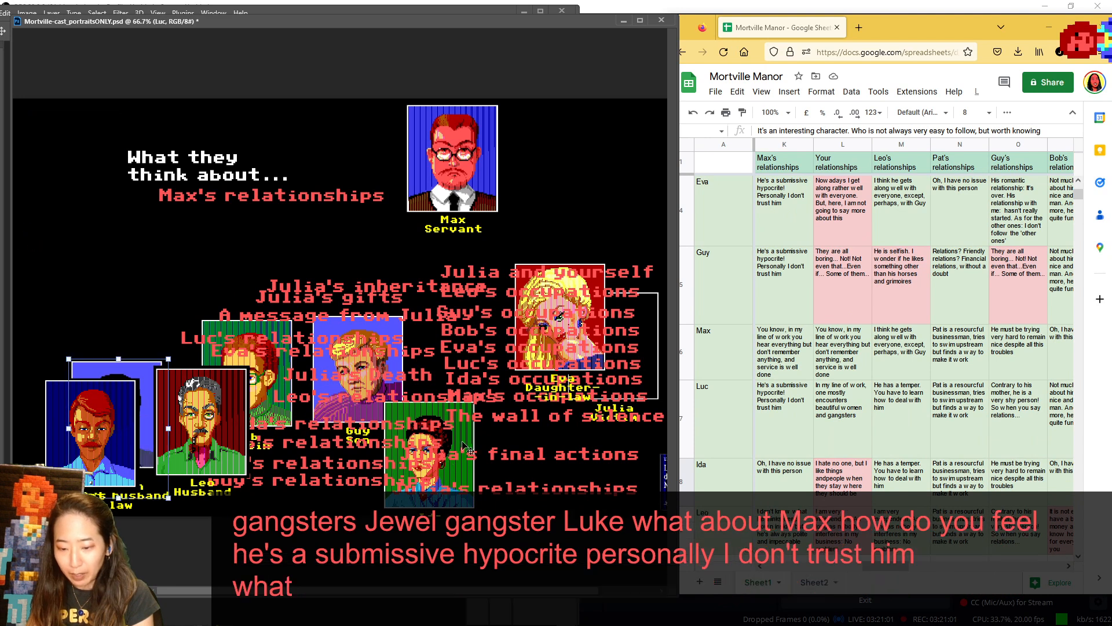
# - Show Ida in the speaker spot, return her in front of Guy, and place Leo in the speaker spot
pyautogui.moveTo(466, 447); pyautogui.dragTo(111, 146)
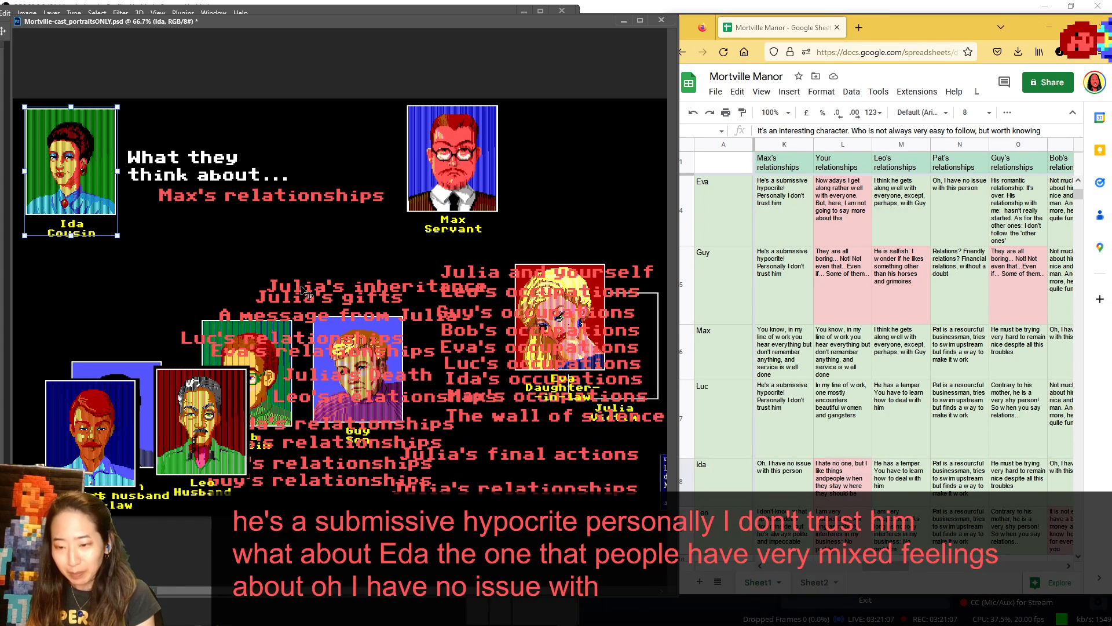
pyautogui.moveTo(76, 191); pyautogui.dragTo(342, 433)
pyautogui.moveTo(212, 410); pyautogui.dragTo(76, 152)
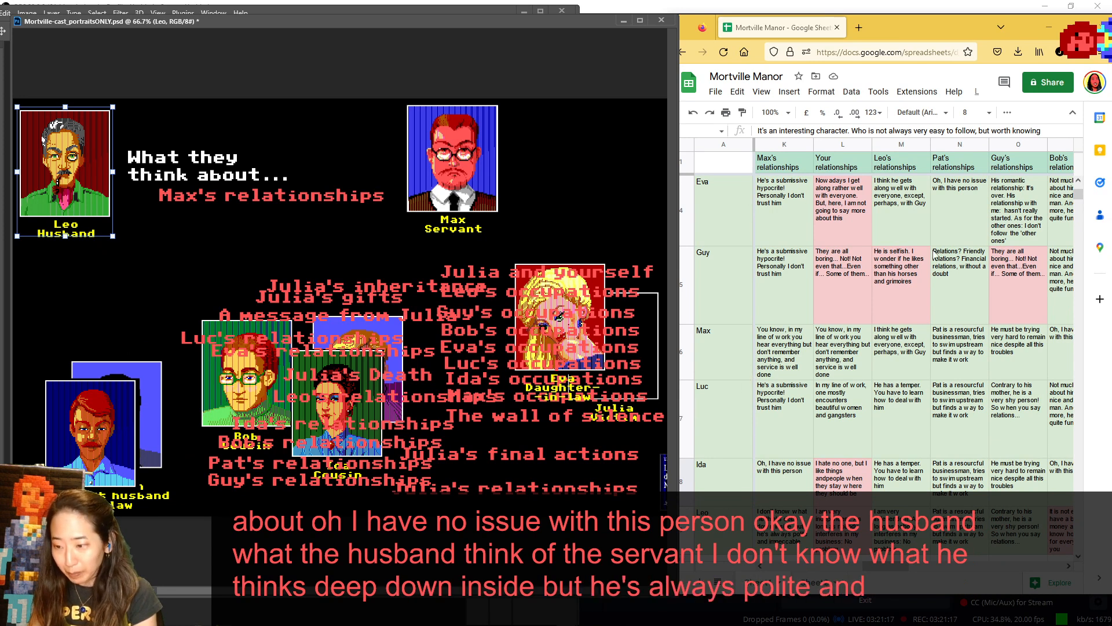
# - Bring the Leo's relationships answers into view in the notes and swap Max for Leo as the character under discussion
pyautogui.scroll(2, 934, 253)
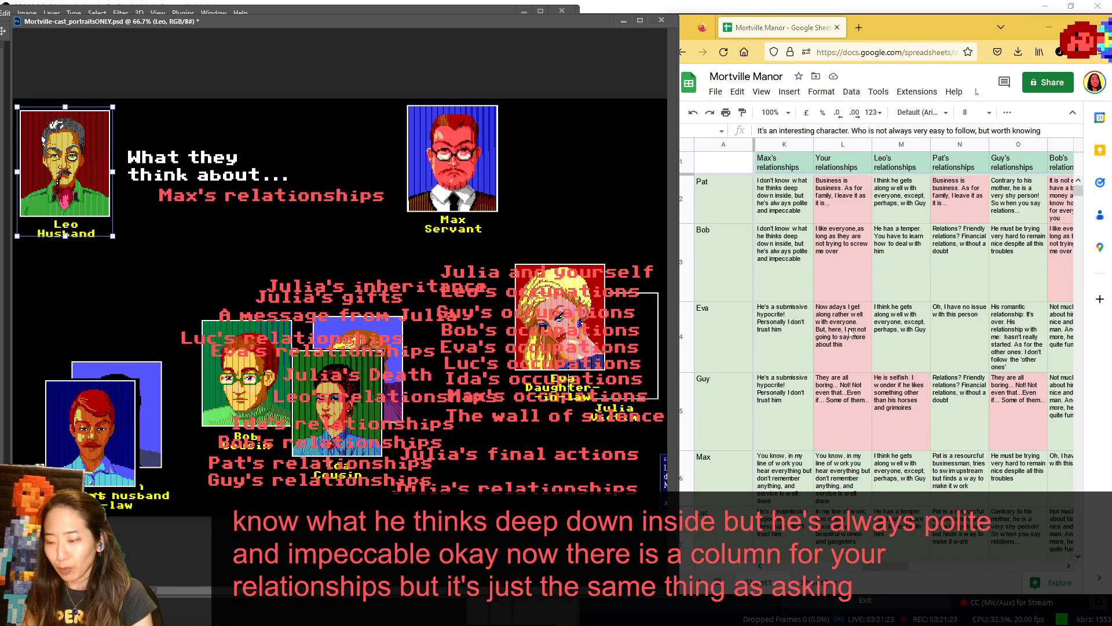
pyautogui.moveTo(902, 566); pyautogui.dragTo(927, 569)
pyautogui.click(472, 186)
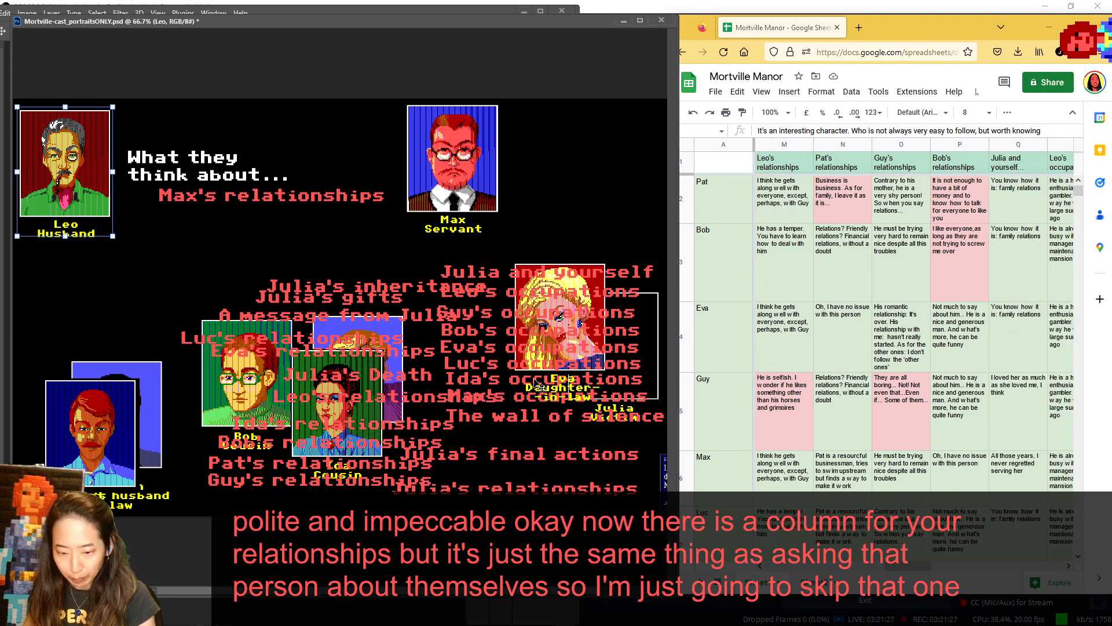
pyautogui.moveTo(472, 145); pyautogui.dragTo(279, 429)
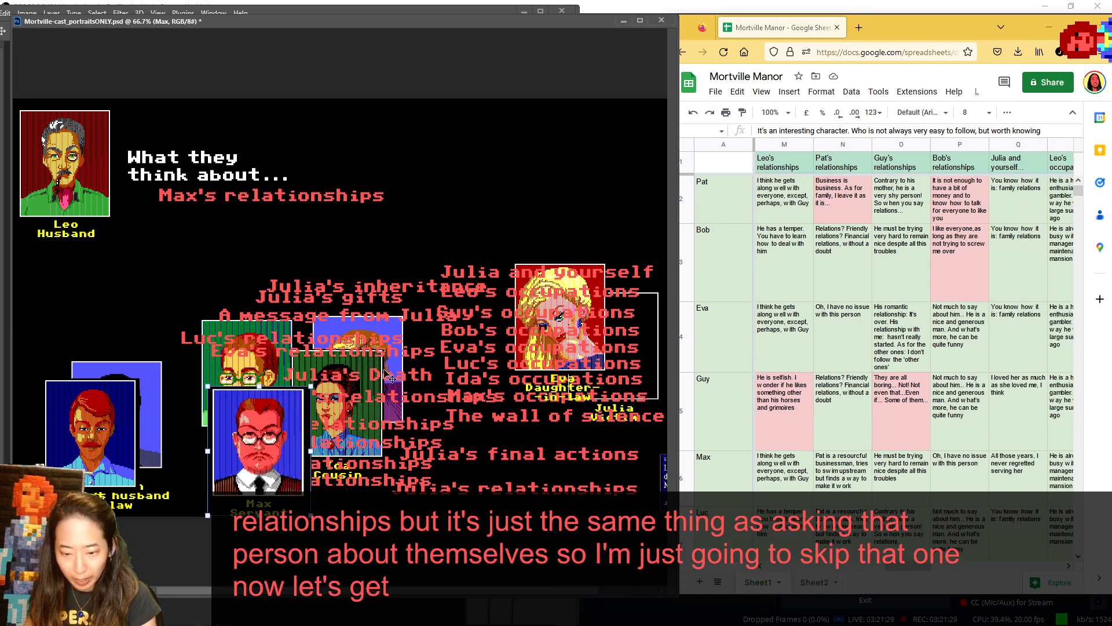
pyautogui.moveTo(107, 189); pyautogui.dragTo(481, 181)
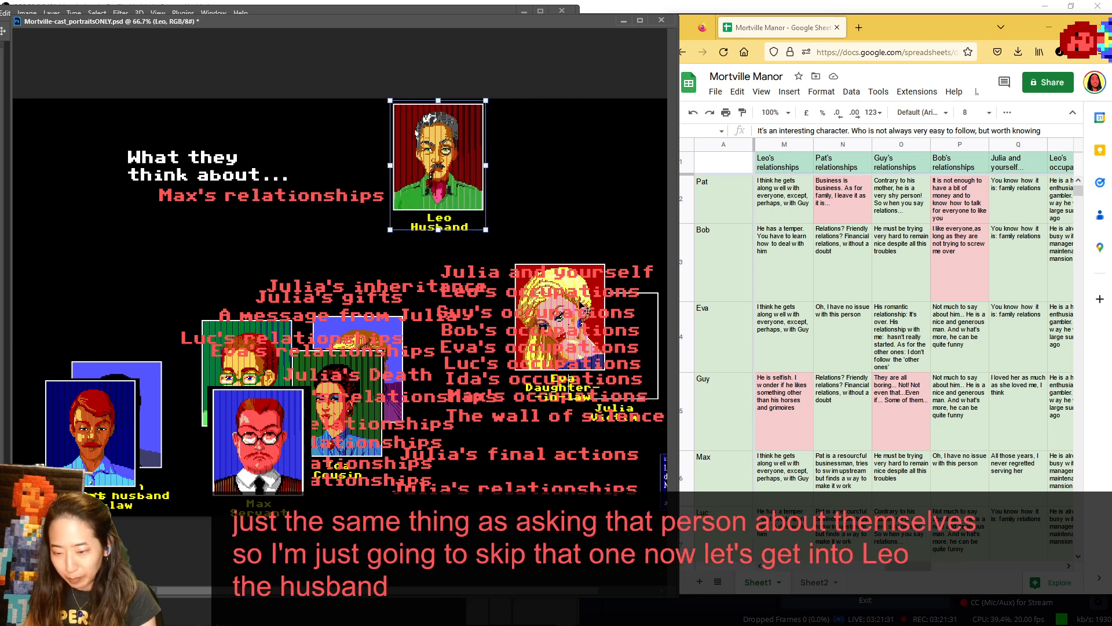
# - Replace the Max's relationships label under the heading with Leo's relationships, moving Eva higher and Max behind Pat
pyautogui.moveTo(586, 282); pyautogui.dragTo(632, 223)
pyautogui.moveTo(266, 401); pyautogui.dragTo(124, 397)
pyautogui.moveTo(400, 336)
pyautogui.mouseDown()
pyautogui.moveTo(382, 354)
pyautogui.moveTo(396, 329)
pyautogui.mouseUp()
pyautogui.moveTo(296, 202); pyautogui.dragTo(554, 445)
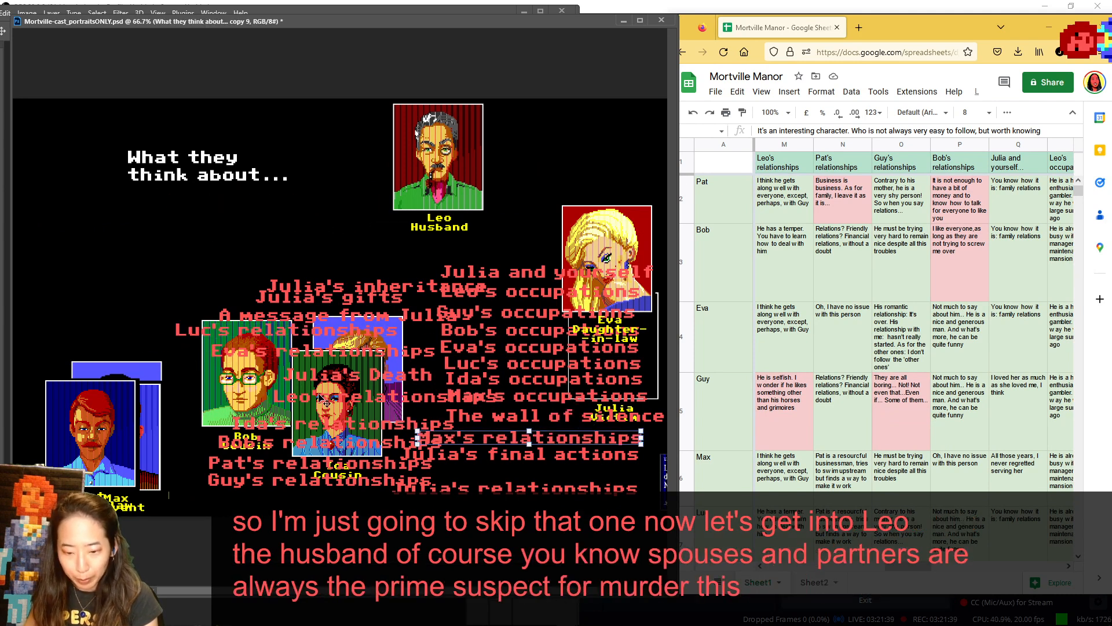
pyautogui.moveTo(324, 397); pyautogui.dragTo(201, 201)
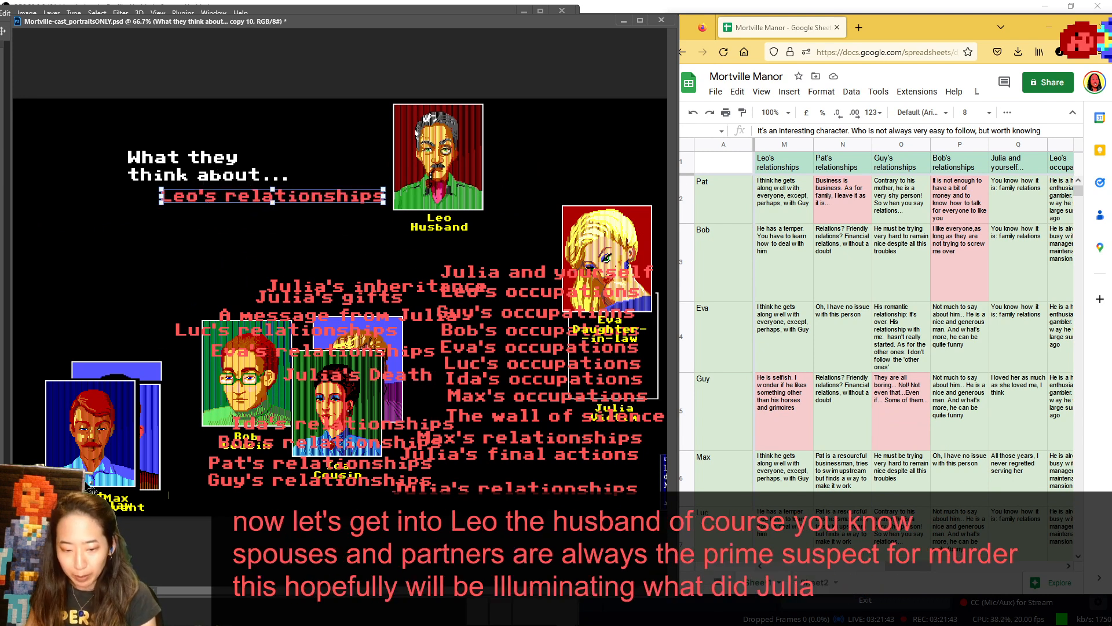
# - Place Pat in the speaker spot with Guy below him, and move Max and Luc to either side of Ida
pyautogui.moveTo(88, 452); pyautogui.dragTo(70, 184)
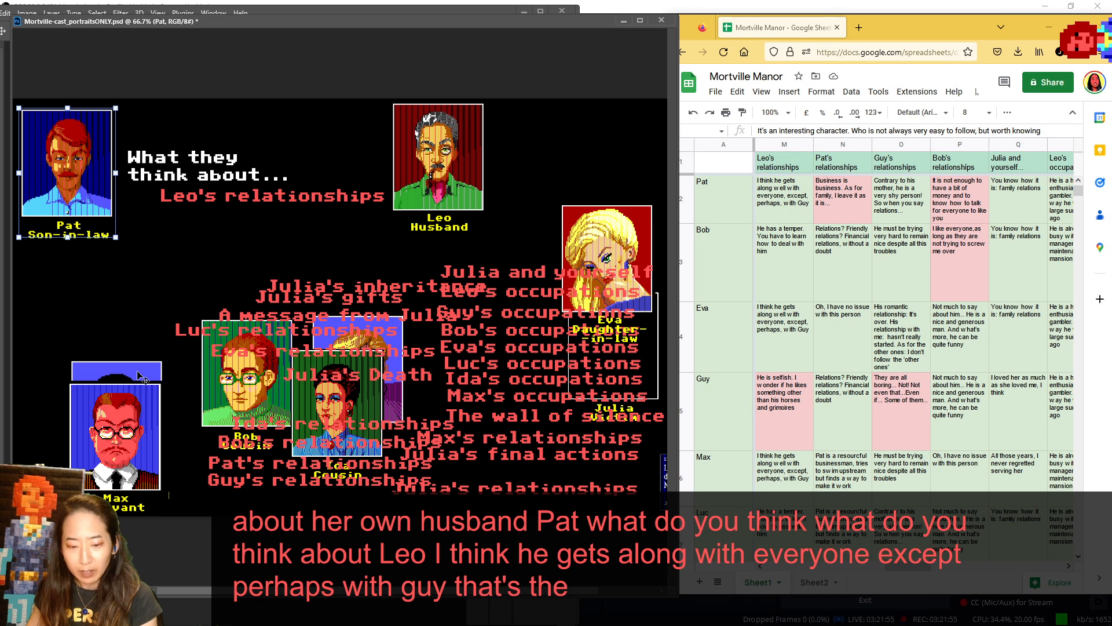
pyautogui.moveTo(411, 390); pyautogui.dragTo(132, 322)
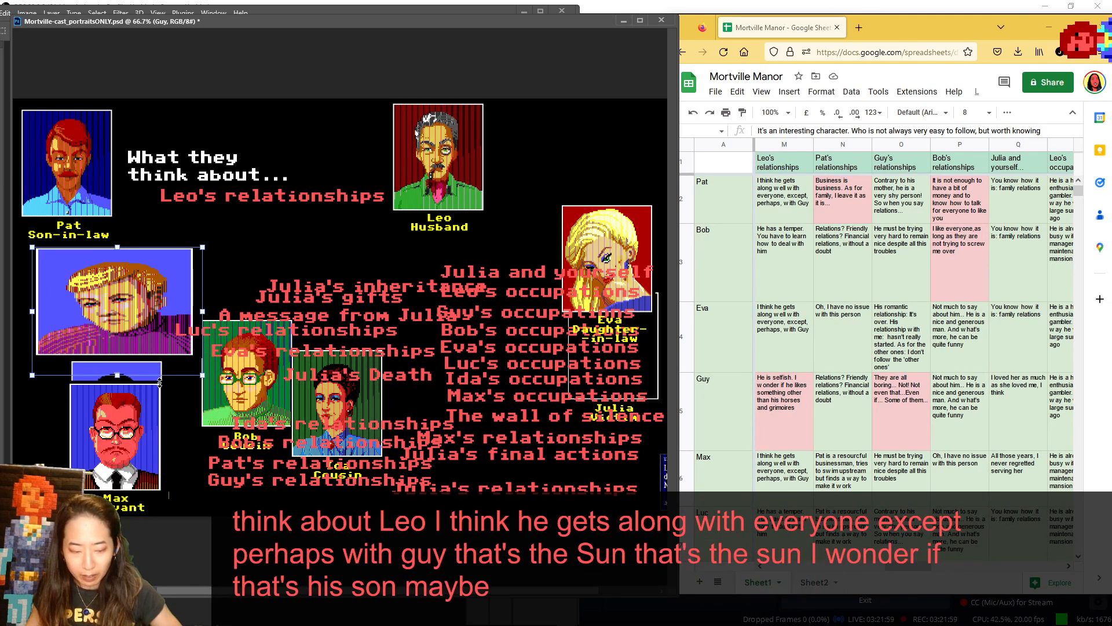
pyautogui.moveTo(128, 445); pyautogui.dragTo(310, 438)
pyautogui.moveTo(133, 423); pyautogui.dragTo(435, 408)
pyautogui.moveTo(73, 326); pyautogui.dragTo(100, 366)
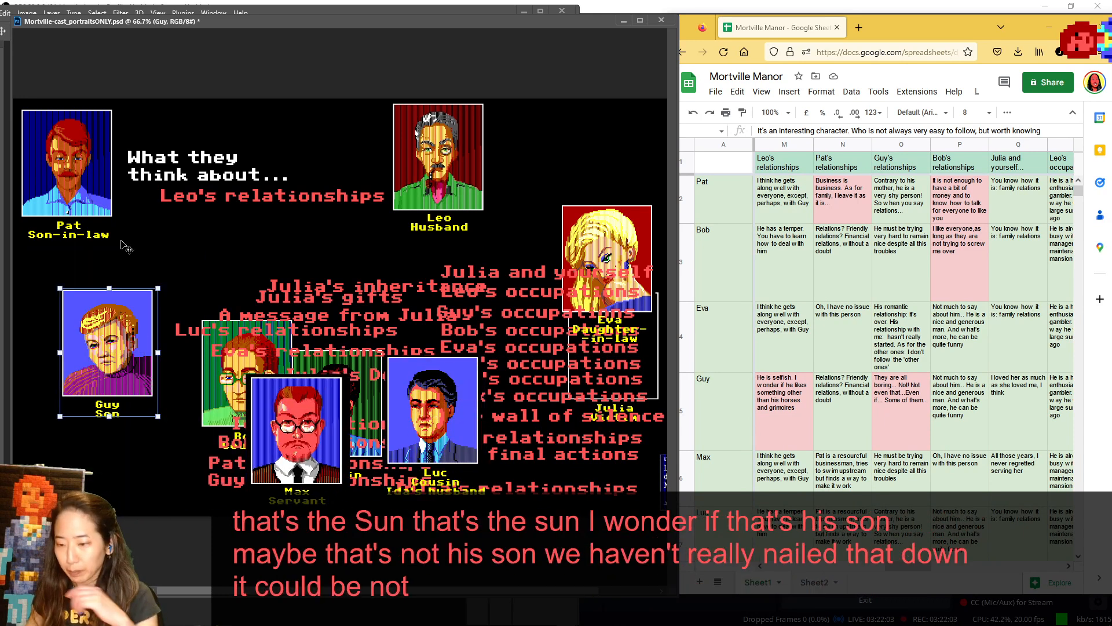
# - Return Pat from the speaker spot to below Guy, and show Bob in the speaker spot before setting him beside Pat
pyautogui.moveTo(58, 166); pyautogui.dragTo(165, 434)
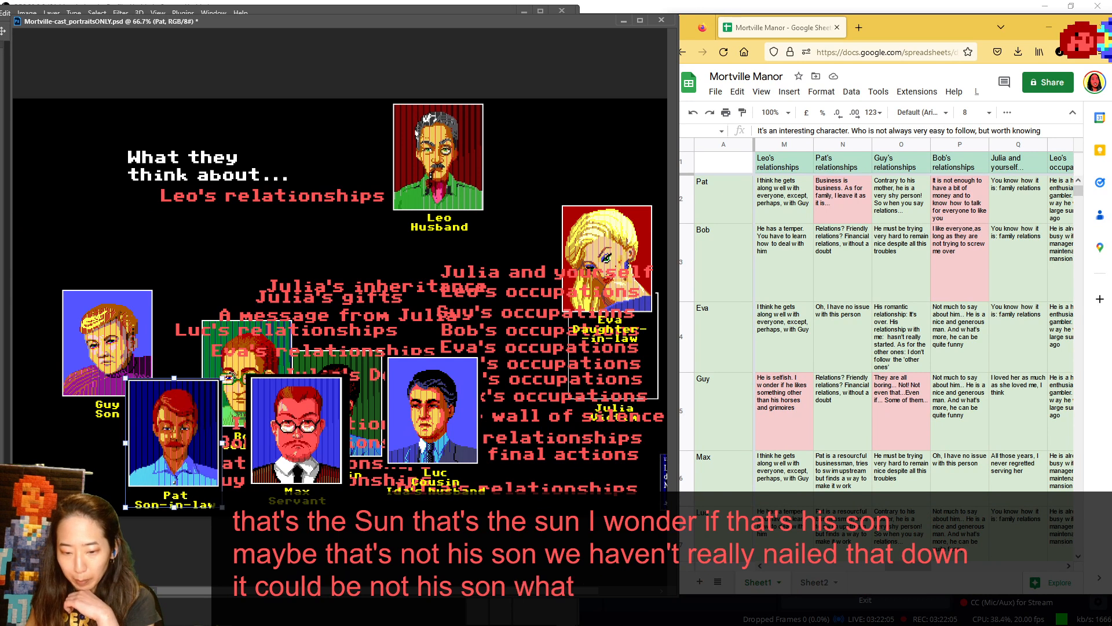
pyautogui.moveTo(225, 375)
pyautogui.mouseDown()
pyautogui.moveTo(123, 220)
pyautogui.moveTo(189, 358)
pyautogui.moveTo(222, 382)
pyautogui.moveTo(223, 364)
pyautogui.mouseUp()
pyautogui.moveTo(158, 412); pyautogui.dragTo(59, 417)
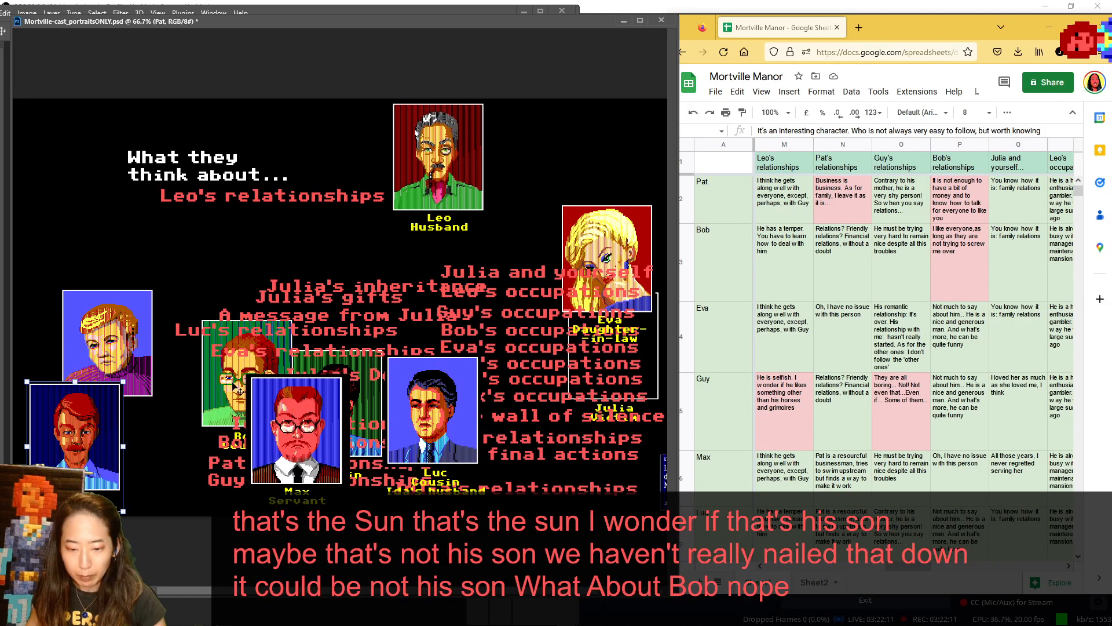
pyautogui.moveTo(240, 391); pyautogui.dragTo(55, 170)
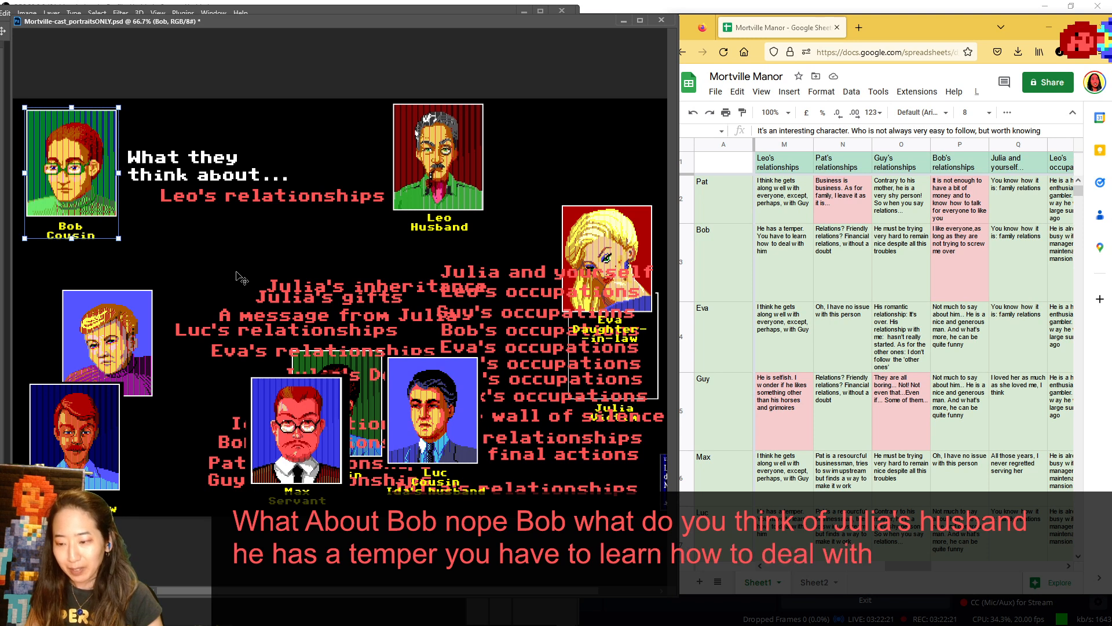
pyautogui.moveTo(162, 225); pyautogui.dragTo(264, 500)
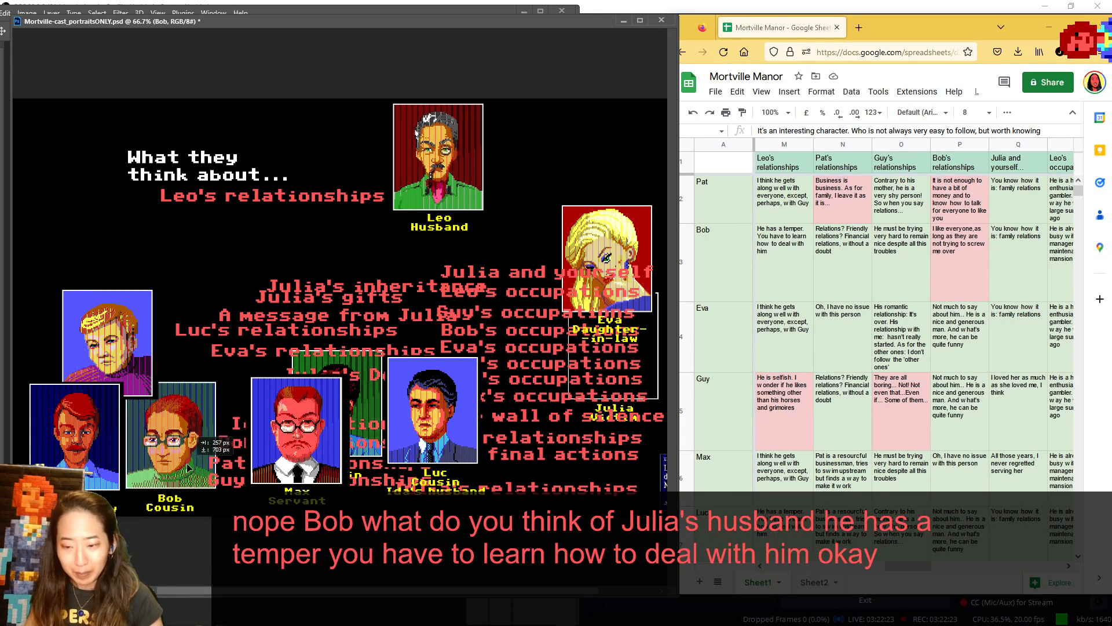
# - Show Eva and Guy in turn in the speaker spot, returning Eva above Julia and setting Guy above Ida
pyautogui.moveTo(583, 221); pyautogui.dragTo(66, 128)
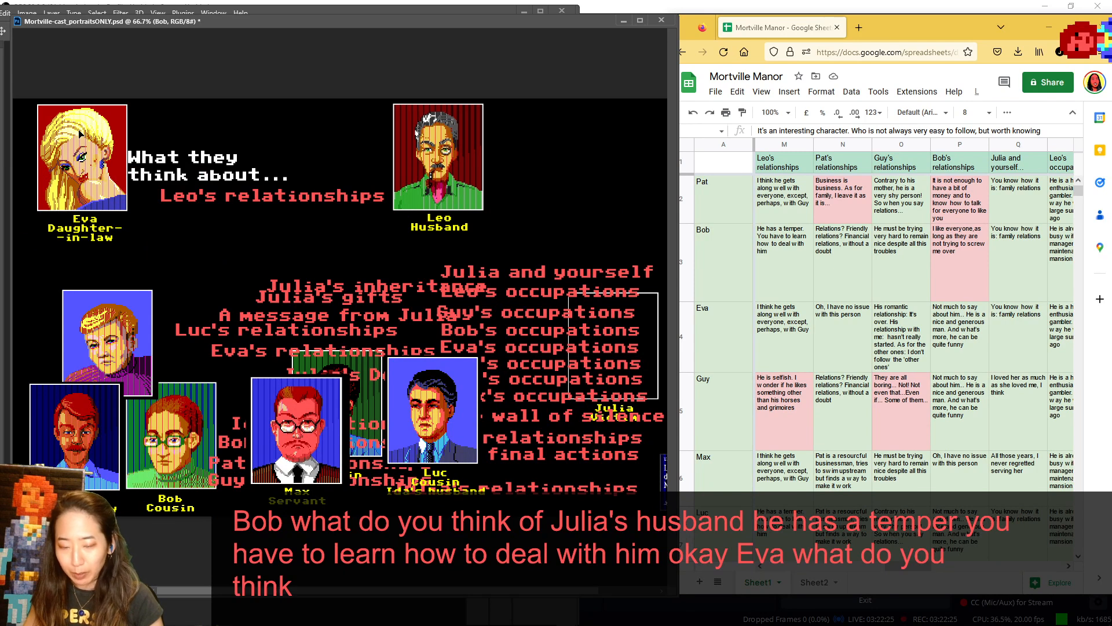
pyautogui.moveTo(92, 170); pyautogui.dragTo(81, 169)
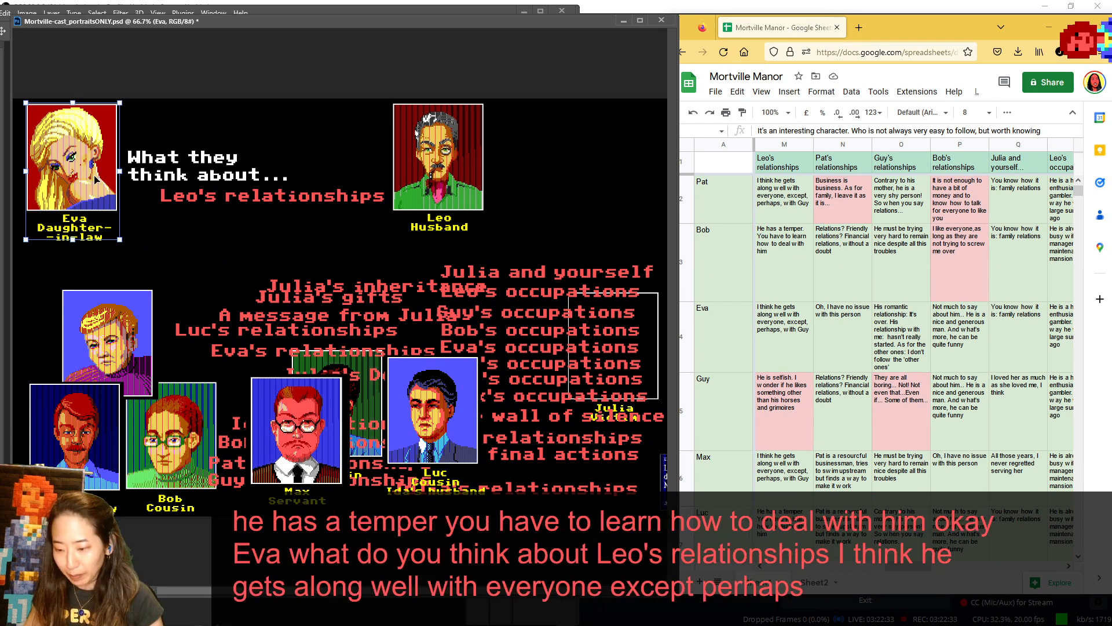
pyautogui.moveTo(97, 180); pyautogui.dragTo(609, 289)
pyautogui.moveTo(113, 335); pyautogui.dragTo(79, 150)
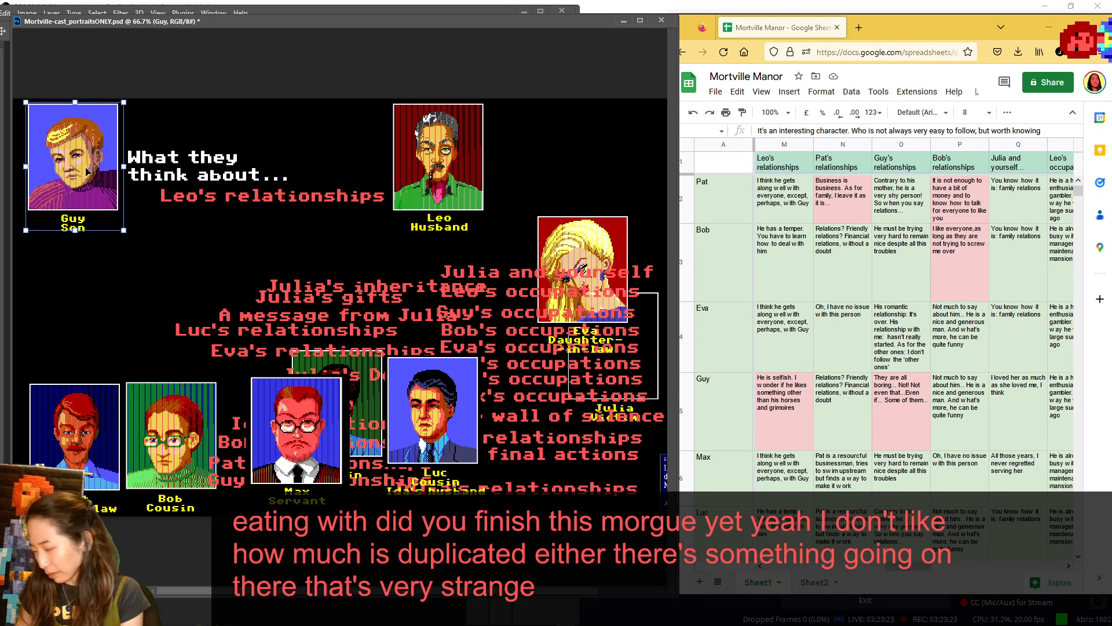
pyautogui.moveTo(86, 170); pyautogui.dragTo(288, 342)
# - Show Max and Ida in turn in the speaker spot, following the notes down to Leo's row and setting Ida below Guy
pyautogui.moveTo(304, 404); pyautogui.dragTo(71, 134)
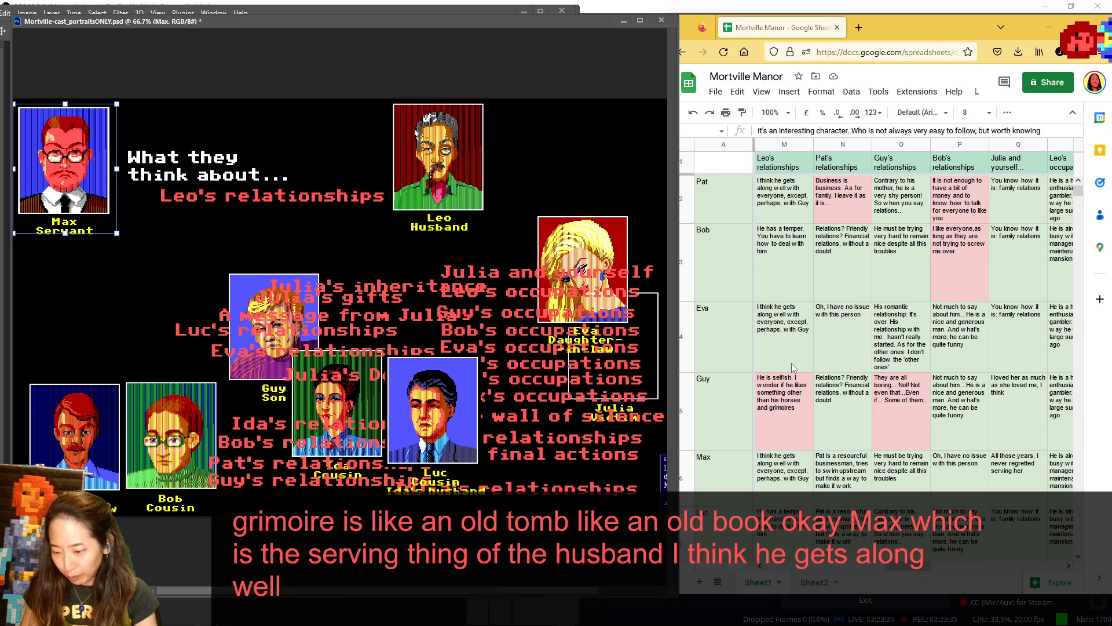
pyautogui.scroll(-3, 790, 360)
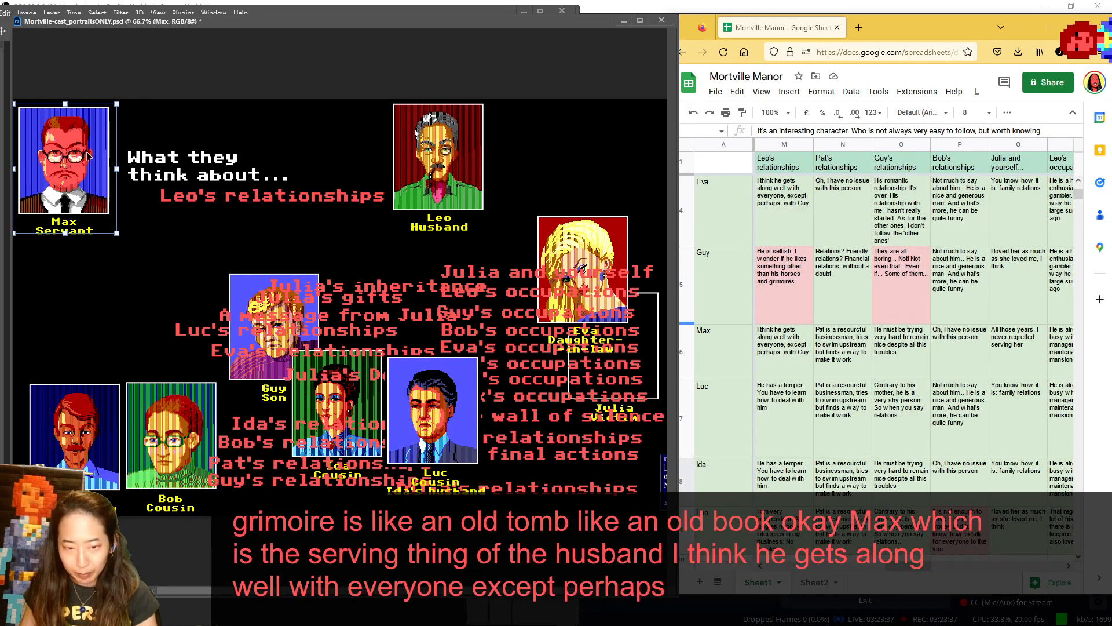
pyautogui.moveTo(236, 156); pyautogui.dragTo(98, 160)
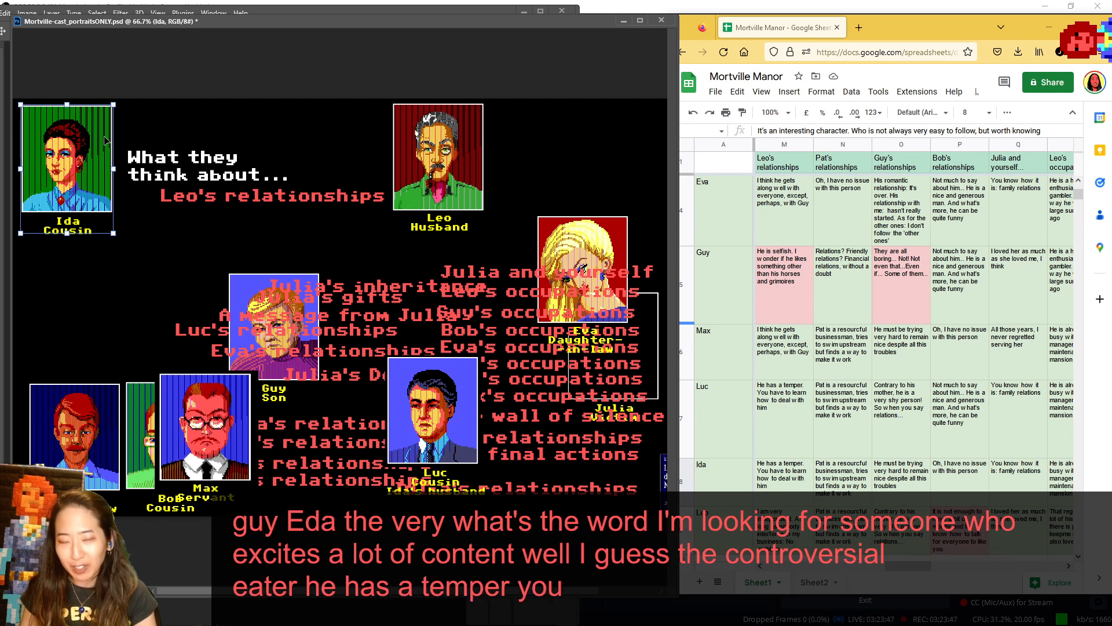
pyautogui.scroll(-3, 805, 286)
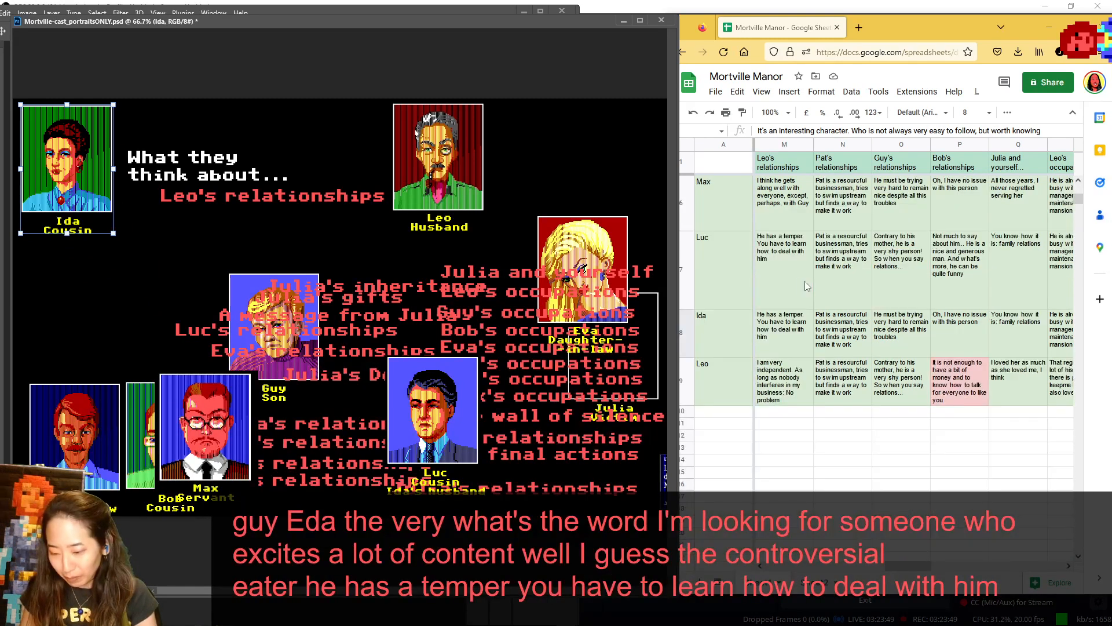
pyautogui.moveTo(37, 153); pyautogui.dragTo(244, 377)
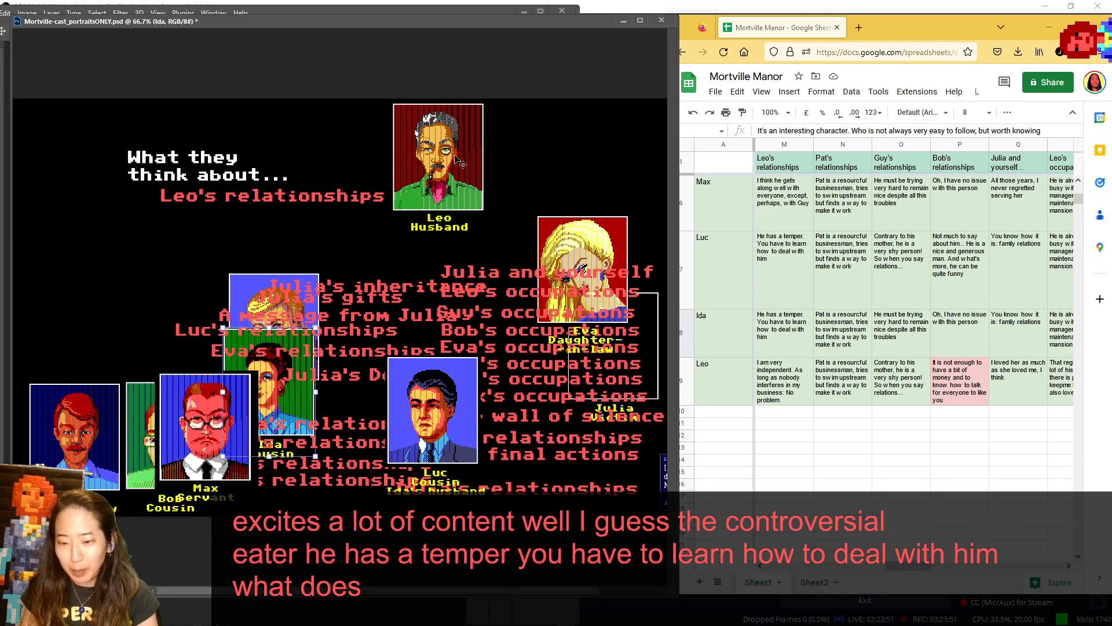
# - Wiggle Leo's portrait around the discussed-character spot to present his own answer, leaving it right of the Leo's relationships label
pyautogui.moveTo(454, 158)
pyautogui.mouseDown()
pyautogui.moveTo(72, 164)
pyautogui.moveTo(475, 155)
pyautogui.moveTo(92, 155)
pyautogui.moveTo(444, 149)
pyautogui.mouseUp()
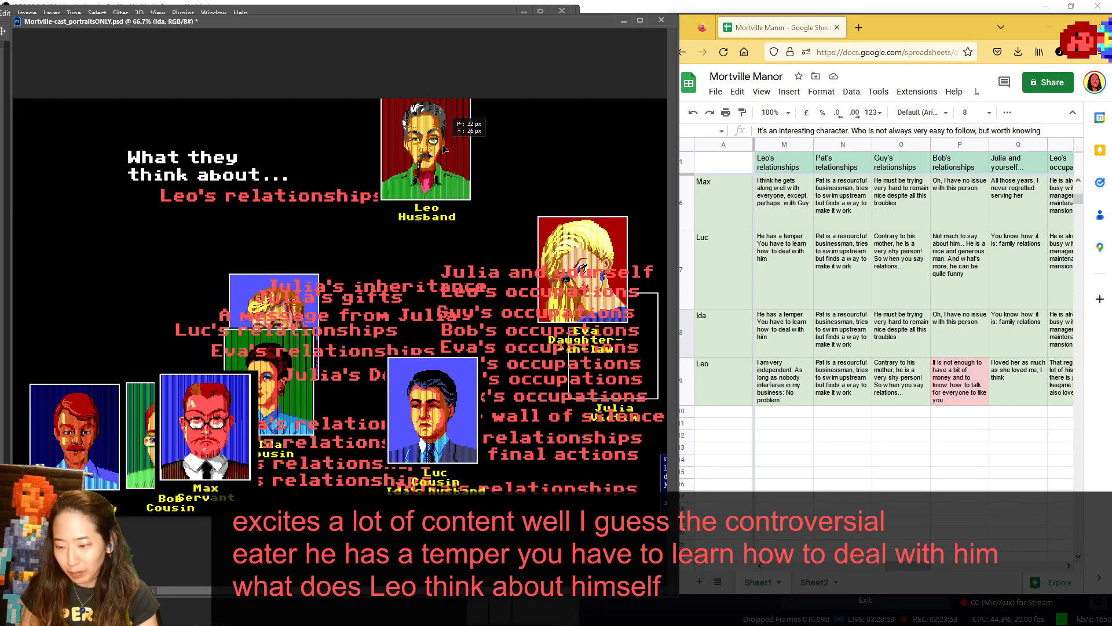
pyautogui.moveTo(471, 164); pyautogui.dragTo(469, 163)
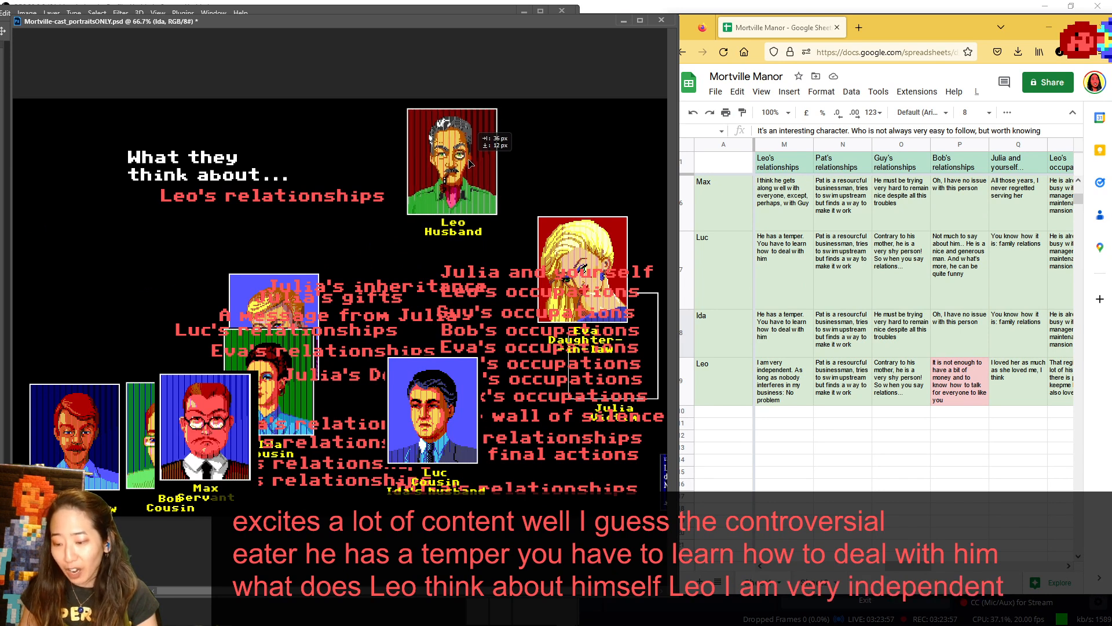
pyautogui.moveTo(469, 164)
pyautogui.mouseDown()
pyautogui.moveTo(75, 165)
pyautogui.moveTo(405, 176)
pyautogui.moveTo(460, 165)
pyautogui.mouseUp()
# - Bring the Pat's relationships answers into view from Pat's row, and swap Leo for Pat as the character under discussion
pyautogui.scroll(3, 897, 229)
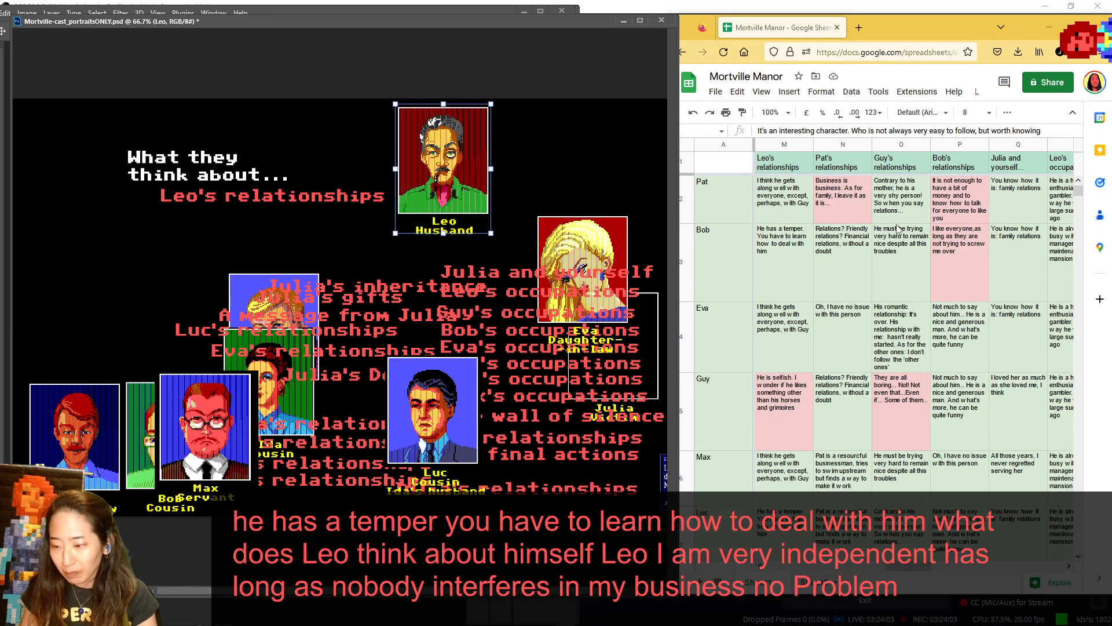
pyautogui.moveTo(919, 569); pyautogui.dragTo(933, 571)
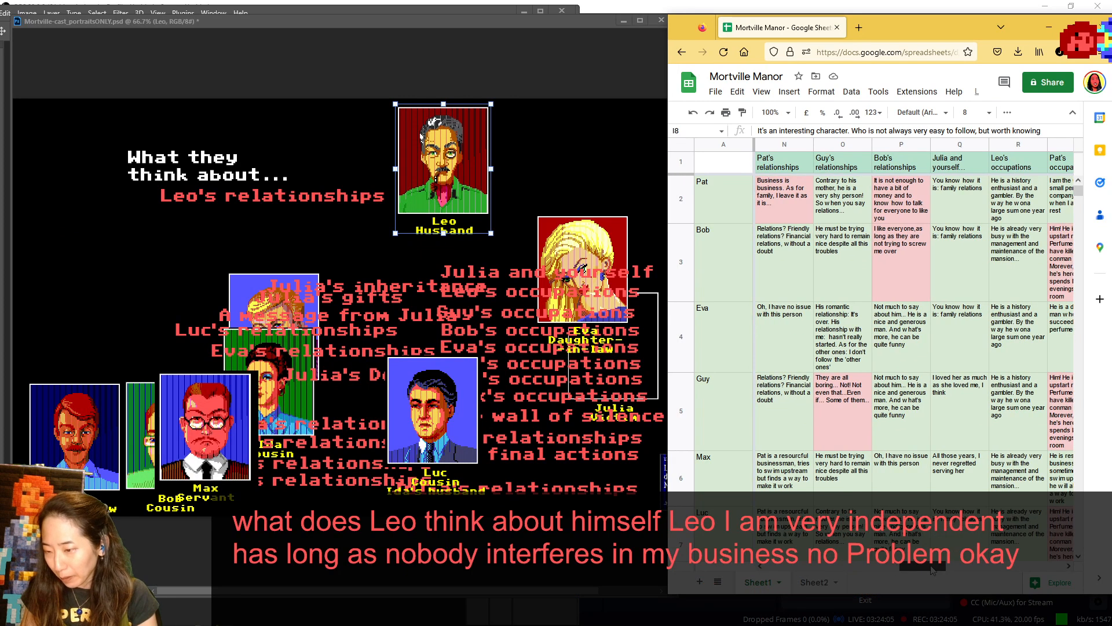
pyautogui.click(496, 326)
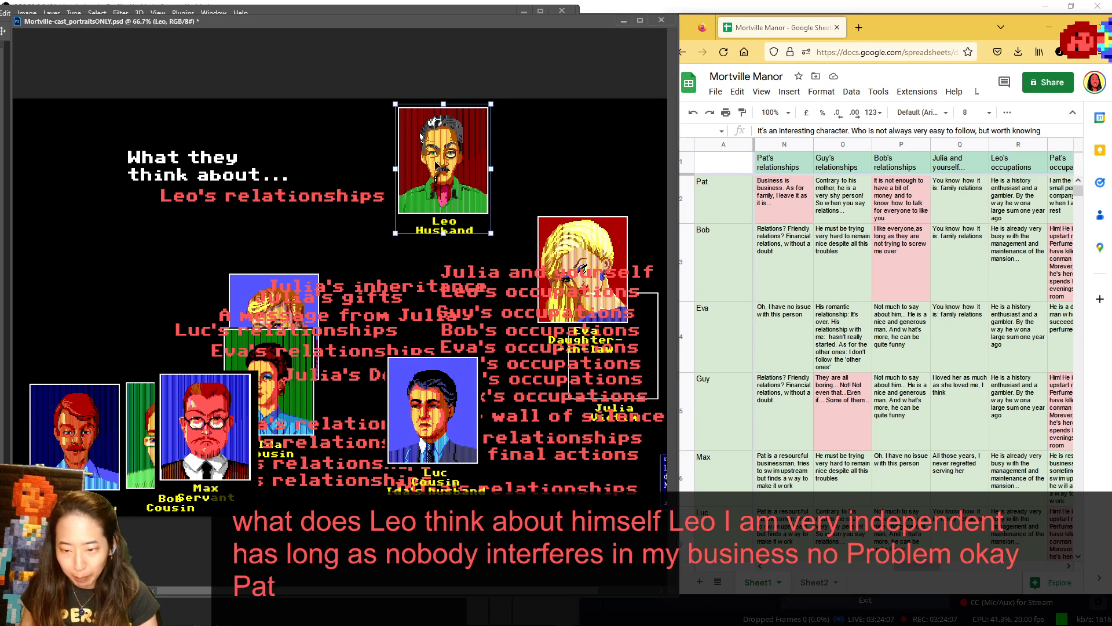
pyautogui.moveTo(435, 166); pyautogui.dragTo(494, 403)
pyautogui.moveTo(86, 405); pyautogui.dragTo(279, 290)
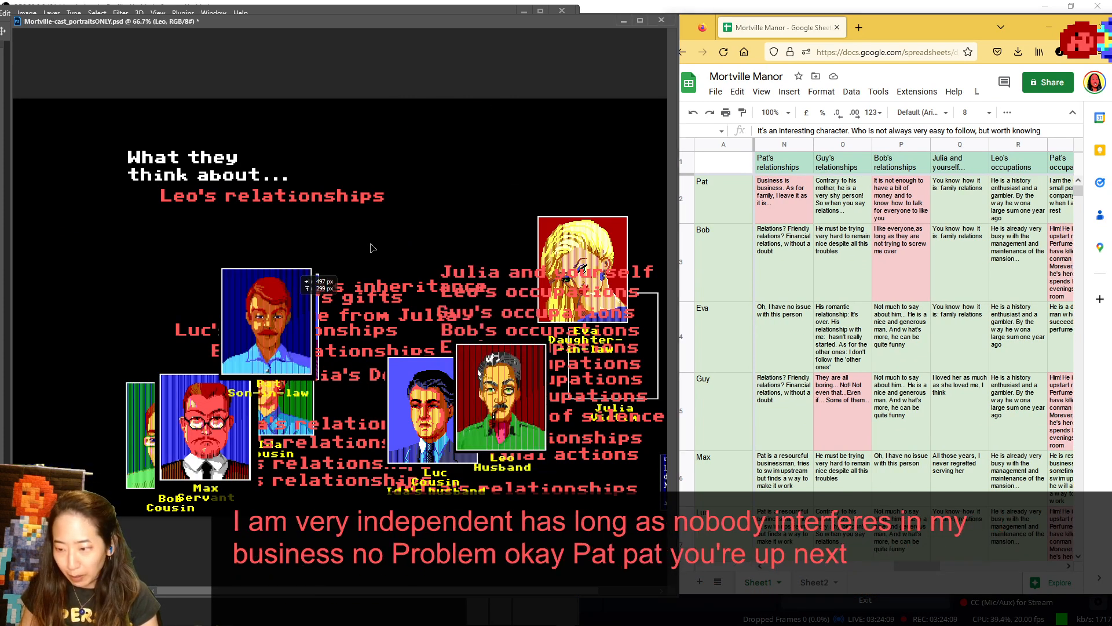
pyautogui.moveTo(371, 244); pyautogui.dragTo(482, 143)
# - Replace the Leo's relationships label under the heading with Pat's relationships, and move Max in front of Bob
pyautogui.moveTo(319, 205); pyautogui.dragTo(364, 409)
pyautogui.moveTo(211, 416); pyautogui.dragTo(151, 462)
pyautogui.press('Escape')
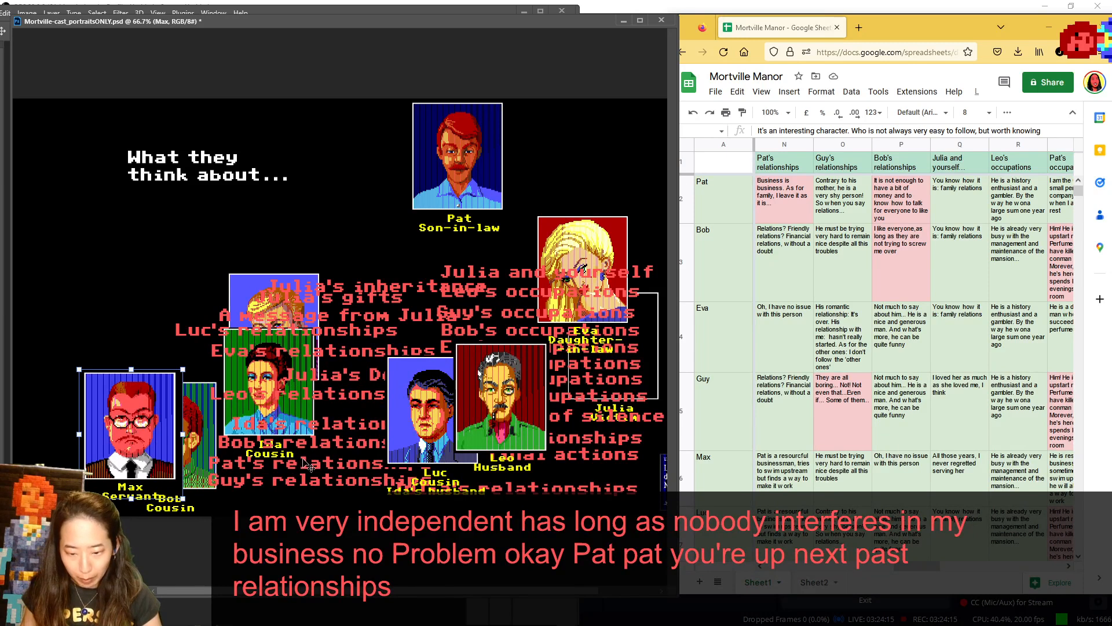
pyautogui.moveTo(309, 466); pyautogui.dragTo(254, 202)
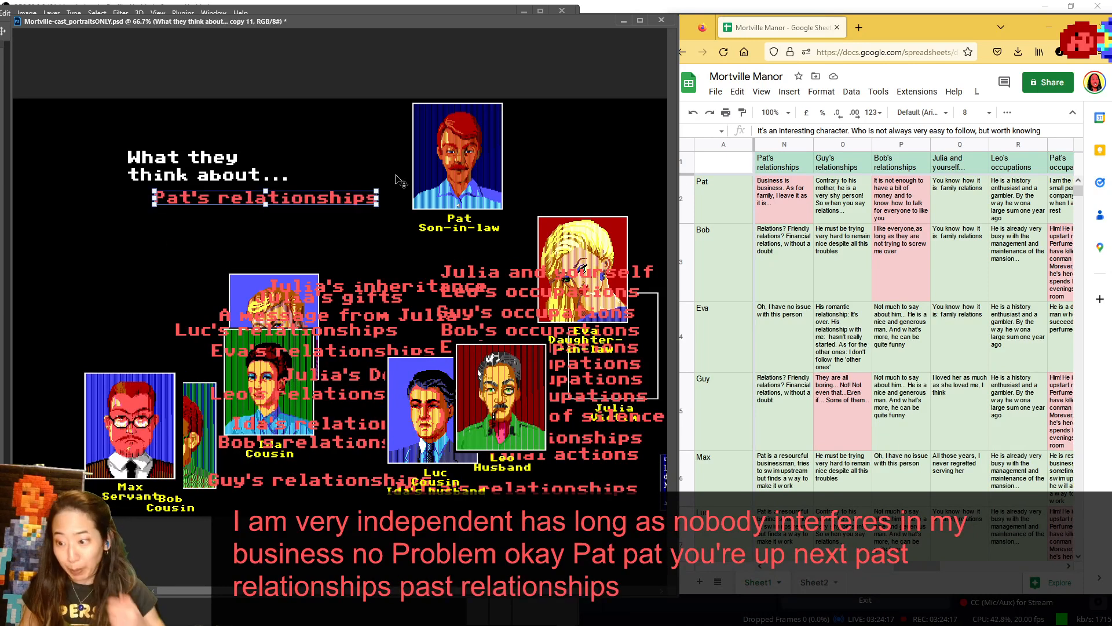
# - Adjust Pat's portrait beside the Pat's relationships label, and show Bob in the speaker spot before returning him behind Max
pyautogui.moveTo(486, 162); pyautogui.dragTo(458, 153)
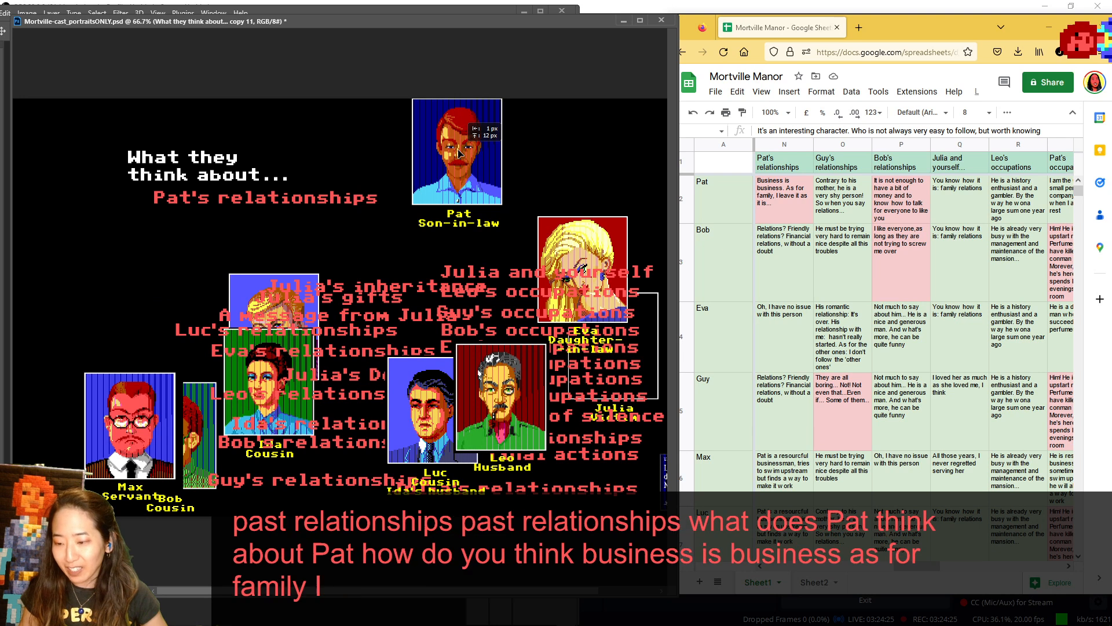
pyautogui.moveTo(458, 152)
pyautogui.mouseDown()
pyautogui.moveTo(415, 164)
pyautogui.moveTo(442, 161)
pyautogui.mouseUp()
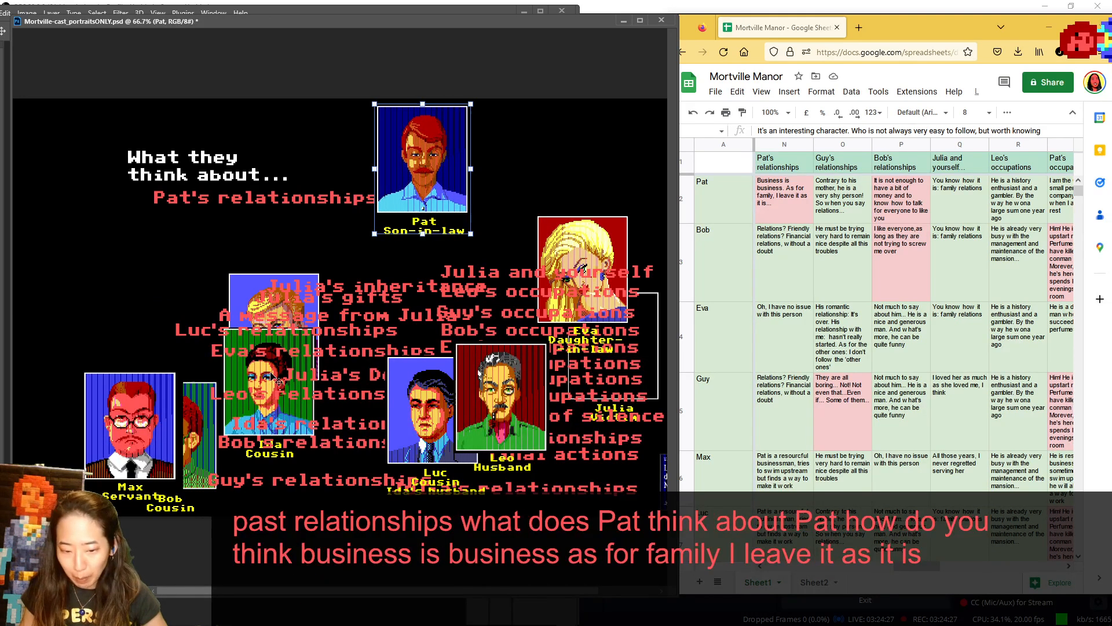
pyautogui.moveTo(208, 407); pyautogui.dragTo(106, 140)
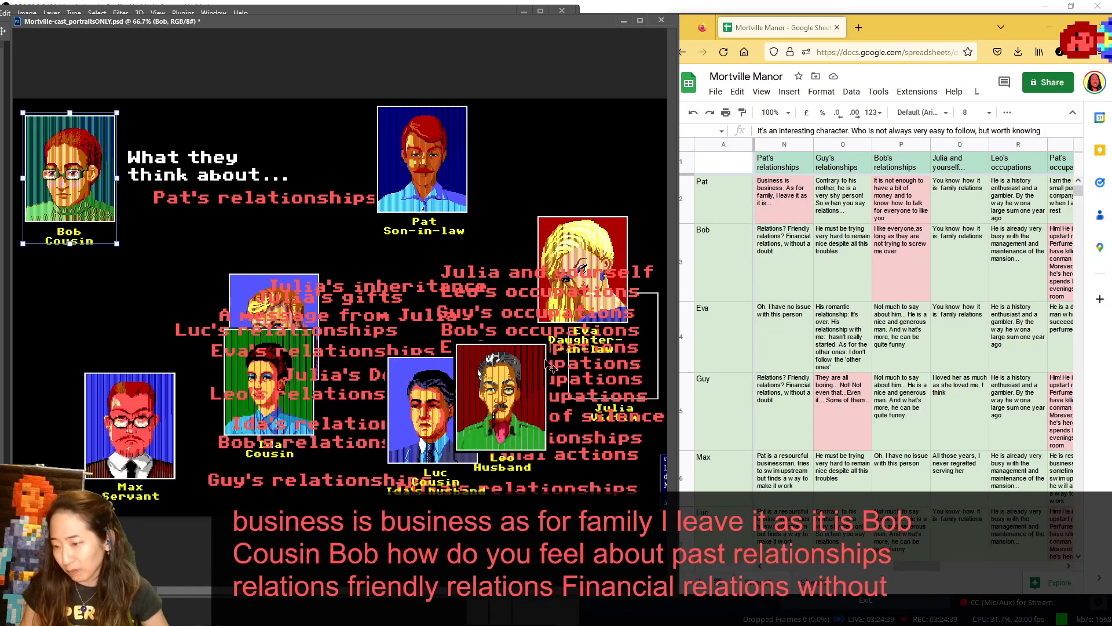
pyautogui.moveTo(413, 152); pyautogui.dragTo(424, 153)
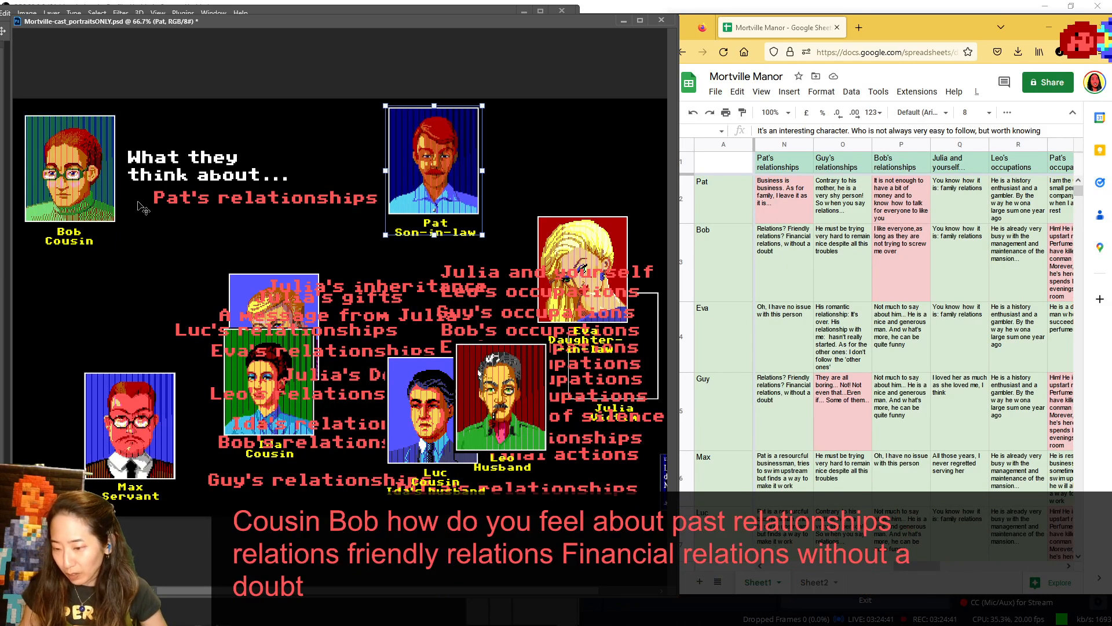
pyautogui.moveTo(84, 186); pyautogui.dragTo(130, 411)
# - Show Eva and Guy in turn in the speaker spot, setting them by Ida and Luc, and place Max there
pyautogui.moveTo(582, 252); pyautogui.dragTo(68, 144)
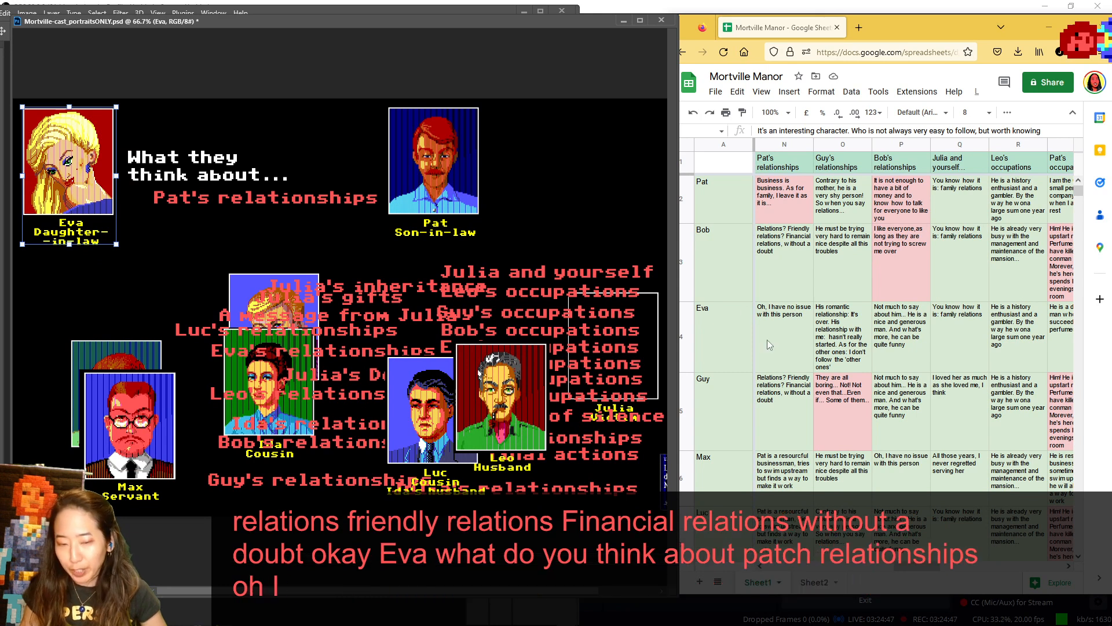
pyautogui.moveTo(61, 174); pyautogui.dragTo(297, 443)
pyautogui.moveTo(277, 300); pyautogui.dragTo(41, 131)
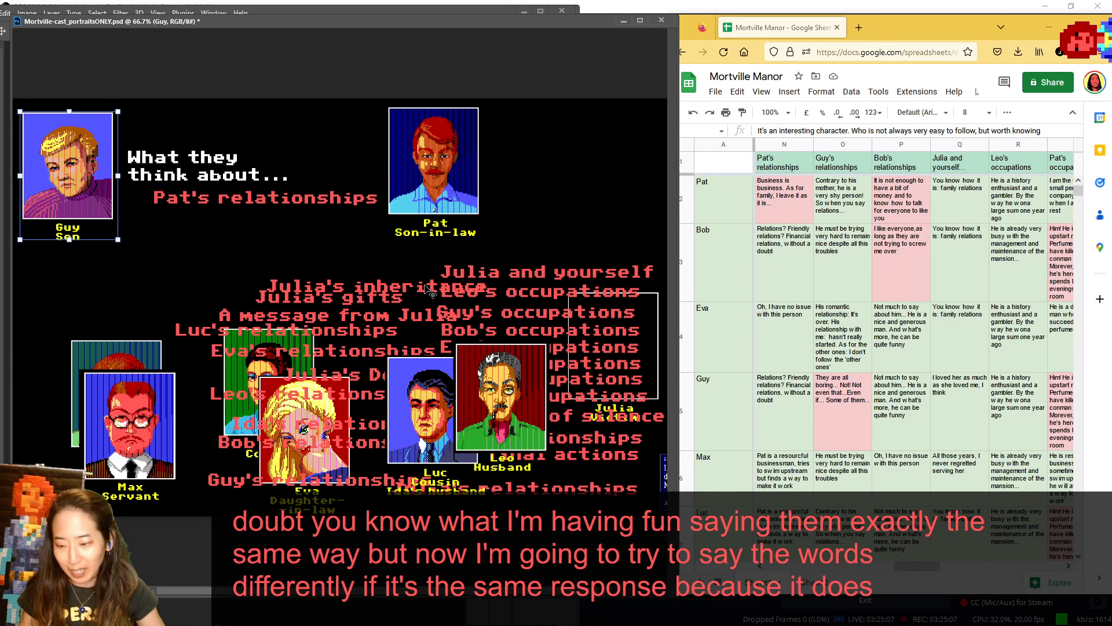
pyautogui.moveTo(69, 168); pyautogui.dragTo(444, 347)
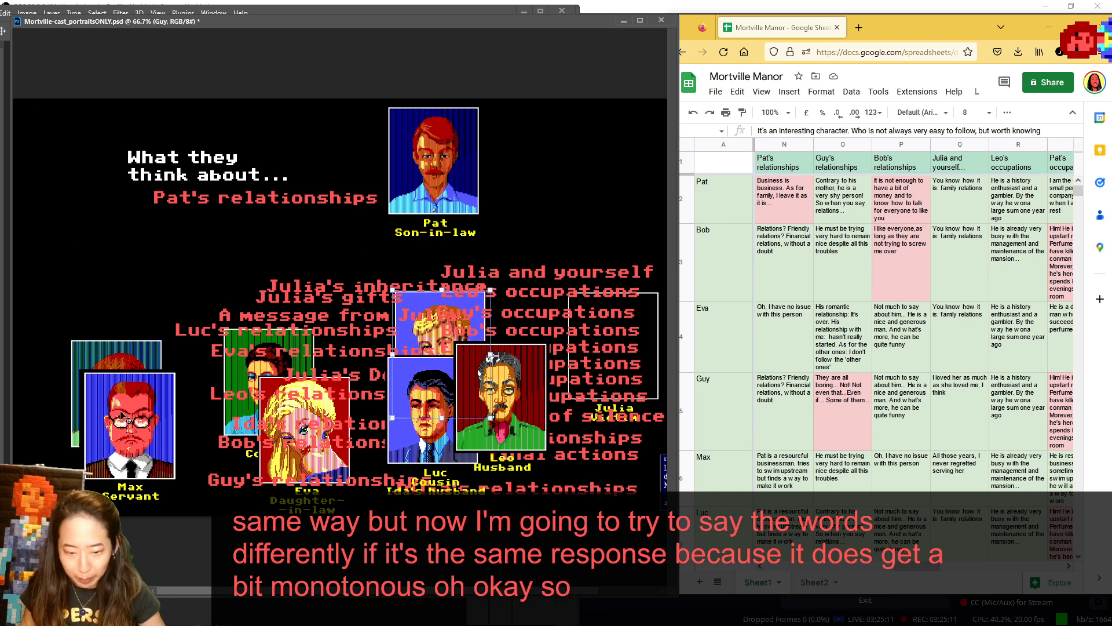
pyautogui.moveTo(123, 420); pyautogui.dragTo(64, 161)
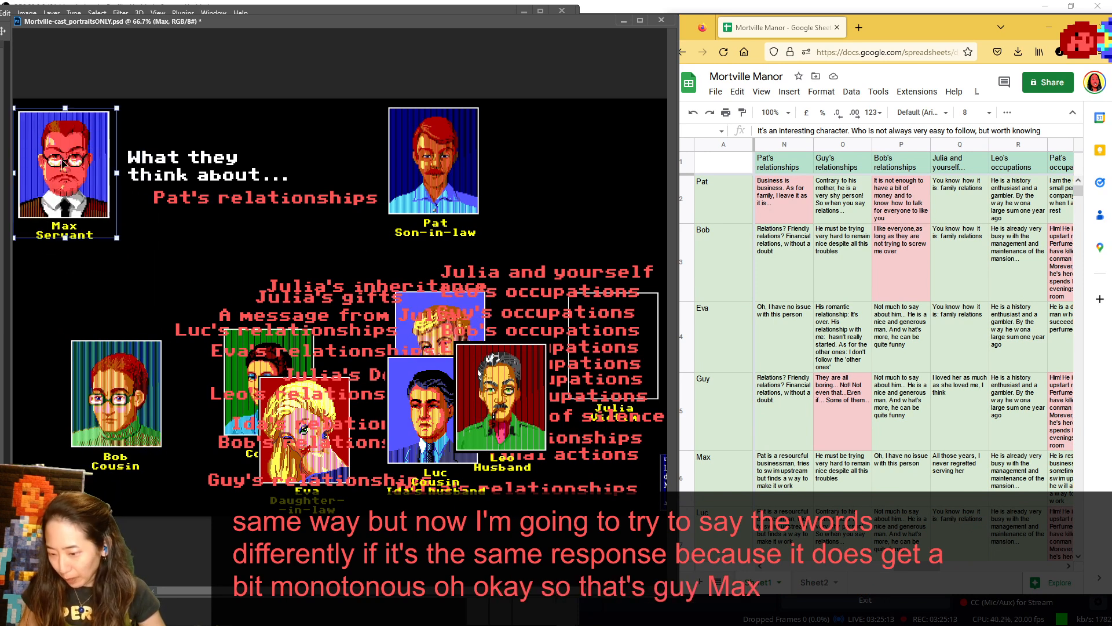
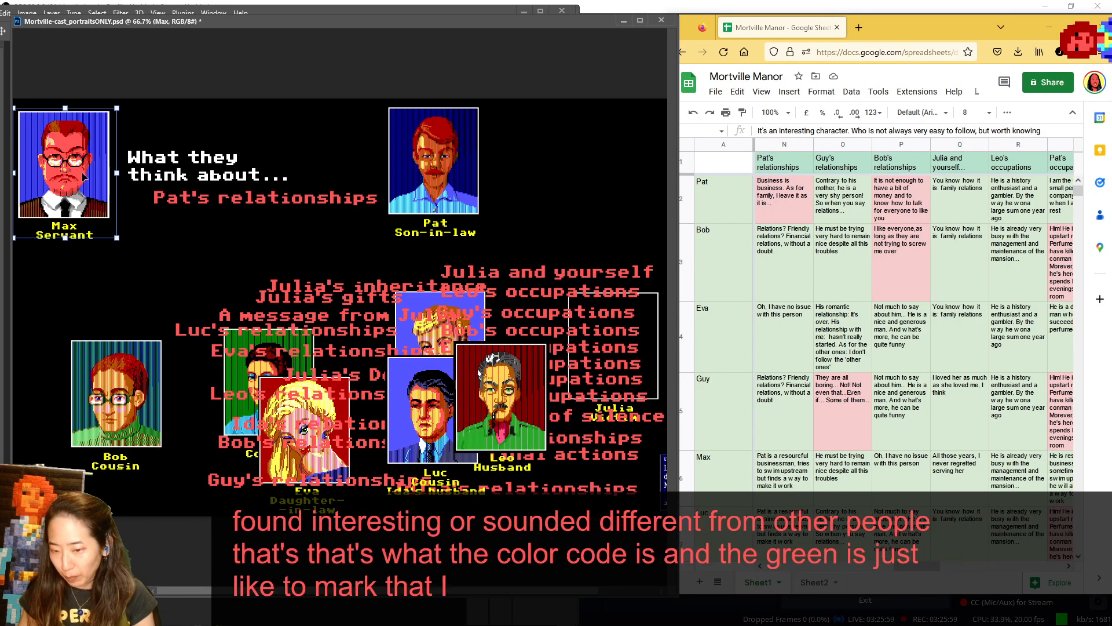
# - Return Max between Bob and Eva, then show Luc and Leo in turn in the speaker spot before setting them back among the cast
pyautogui.moveTo(82, 172); pyautogui.dragTo(233, 440)
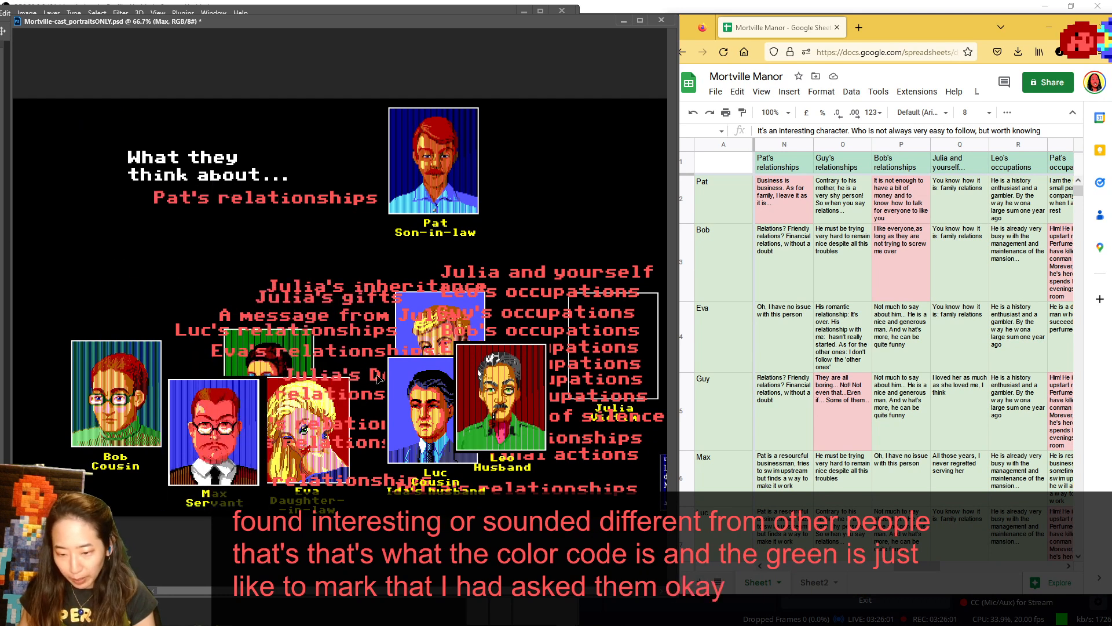
pyautogui.moveTo(426, 413); pyautogui.dragTo(68, 165)
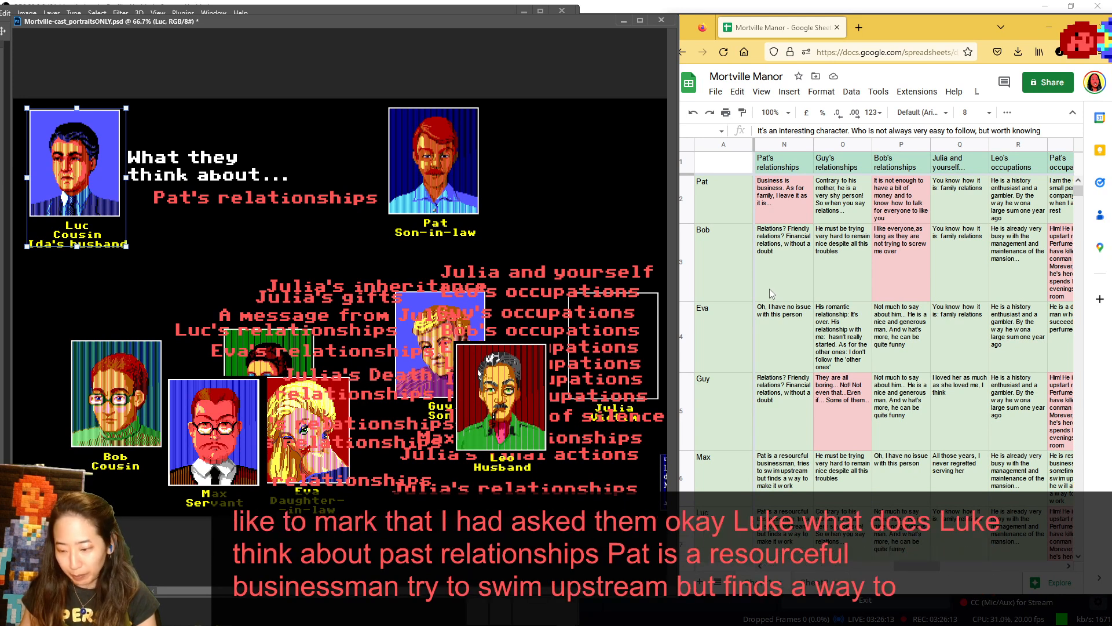
pyautogui.scroll(-2, 770, 289)
pyautogui.moveTo(81, 208); pyautogui.dragTo(285, 437)
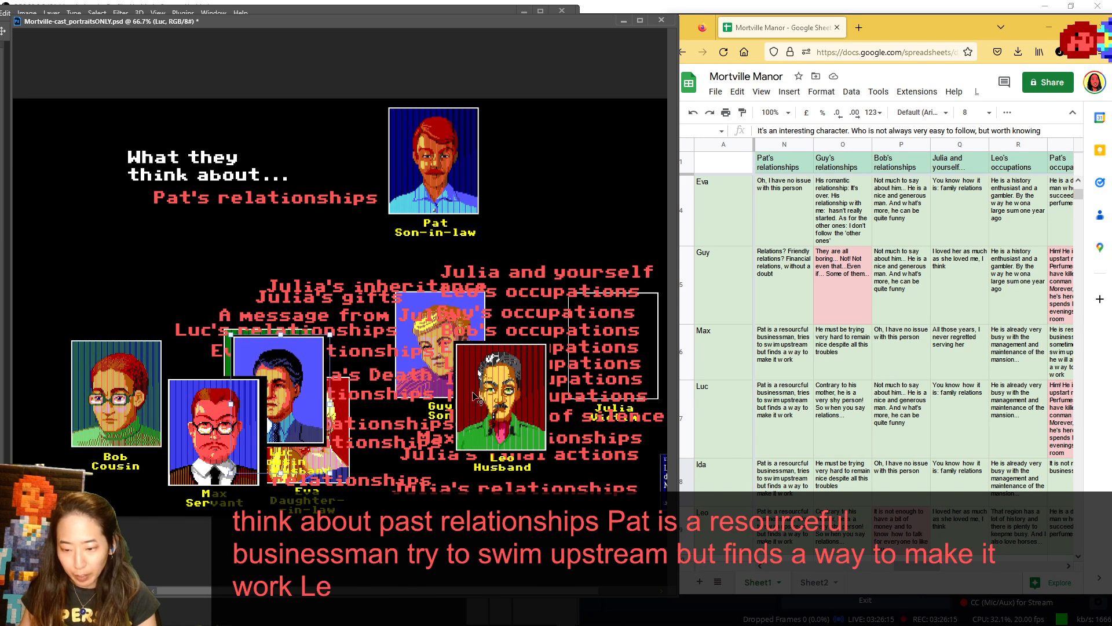
pyautogui.moveTo(509, 438); pyautogui.dragTo(77, 199)
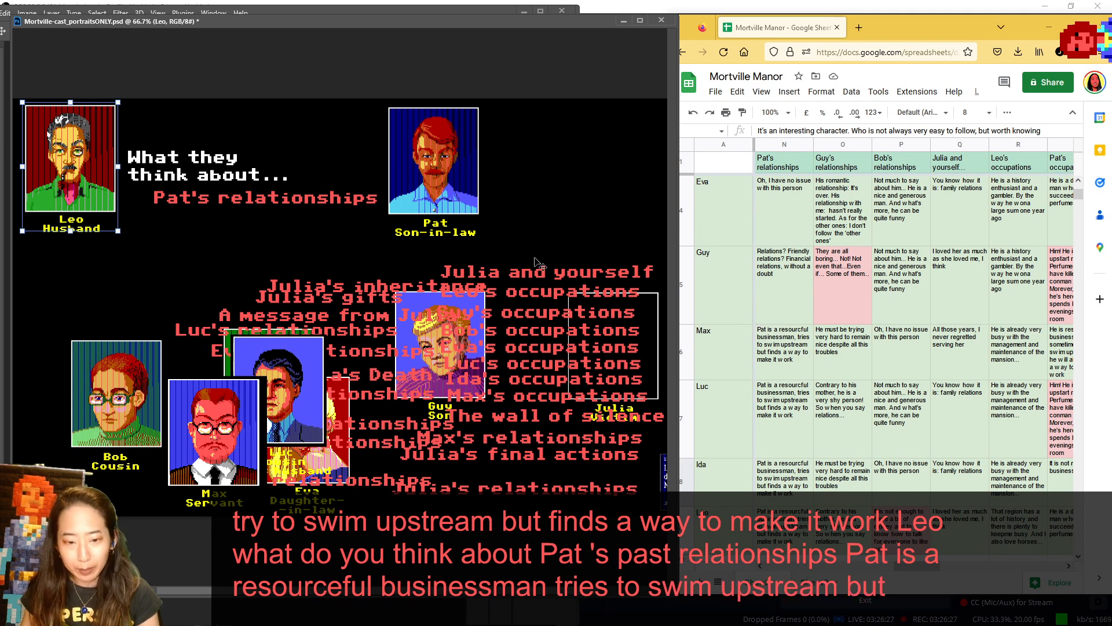
pyautogui.moveTo(75, 168); pyautogui.dragTo(405, 443)
# - Bring the Guy's relationships answers into view from Pat's row, and swap Pat for Guy as the character under discussion, with Leo behind Pat
pyautogui.scroll(1, 810, 270)
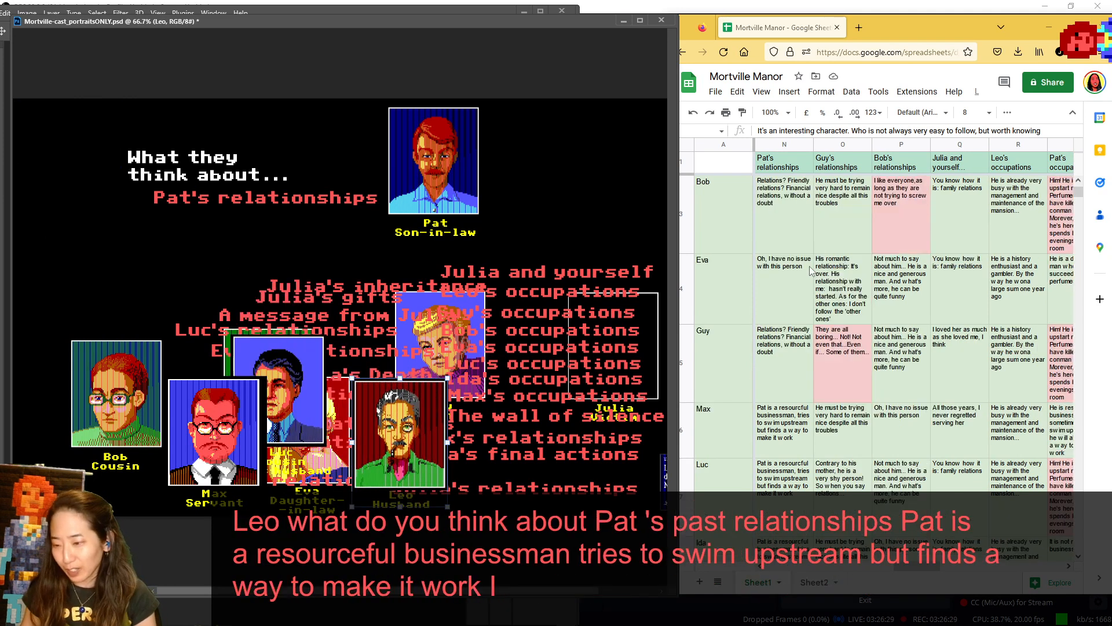
pyautogui.scroll(1, 810, 271)
pyautogui.moveTo(931, 568); pyautogui.dragTo(948, 573)
pyautogui.click(439, 176)
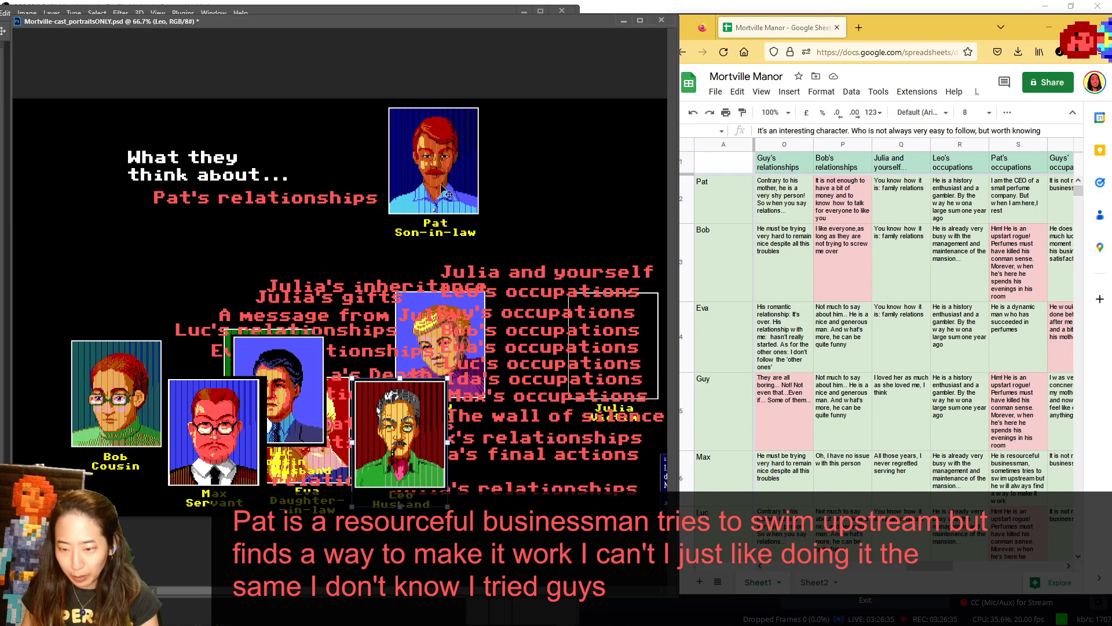
pyautogui.moveTo(438, 176); pyautogui.dragTo(497, 390)
pyautogui.moveTo(440, 313); pyautogui.dragTo(440, 134)
pyautogui.moveTo(414, 428); pyautogui.dragTo(522, 406)
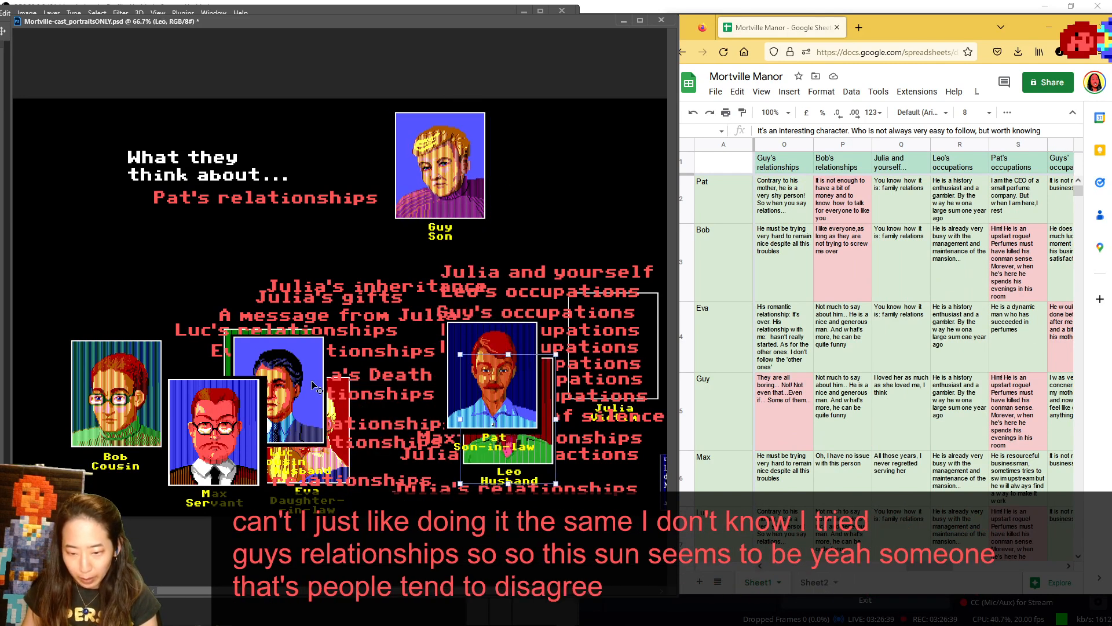
# - Clear Luc, Eva and Max away from the topic labels by stacking their portraits over Bob
pyautogui.moveTo(294, 367); pyautogui.dragTo(183, 386)
pyautogui.moveTo(320, 412); pyautogui.dragTo(133, 387)
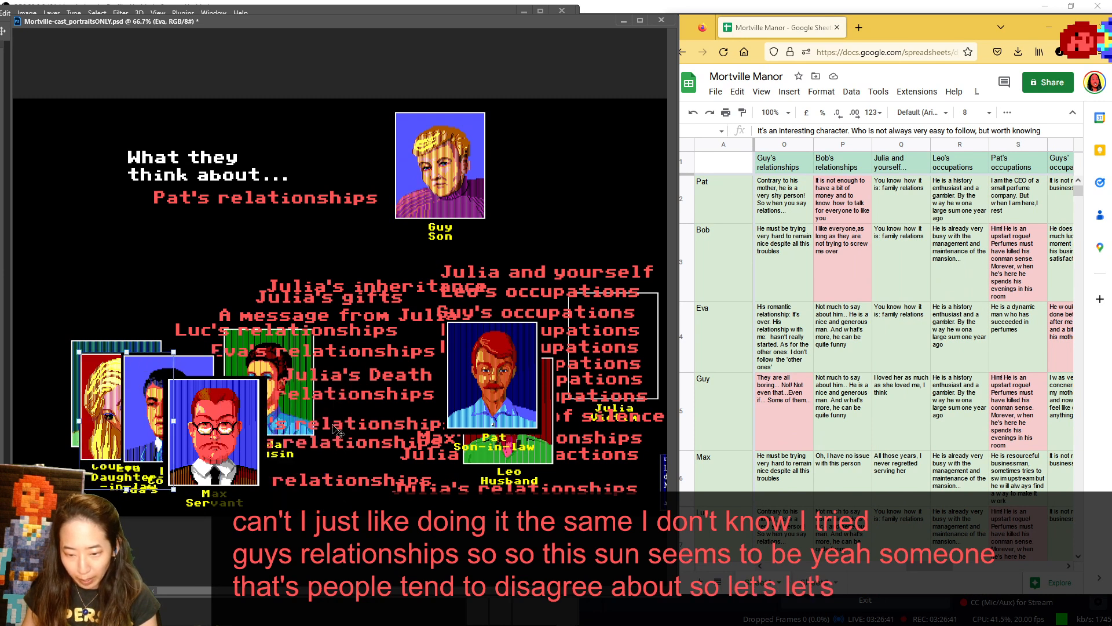
pyautogui.moveTo(334, 427); pyautogui.dragTo(377, 417)
pyautogui.moveTo(232, 425); pyautogui.dragTo(157, 426)
# - Replace the Pat's relationships label under the heading with Guy's relationships
pyautogui.moveTo(285, 481); pyautogui.dragTo(240, 256)
pyautogui.moveTo(259, 210); pyautogui.dragTo(325, 472)
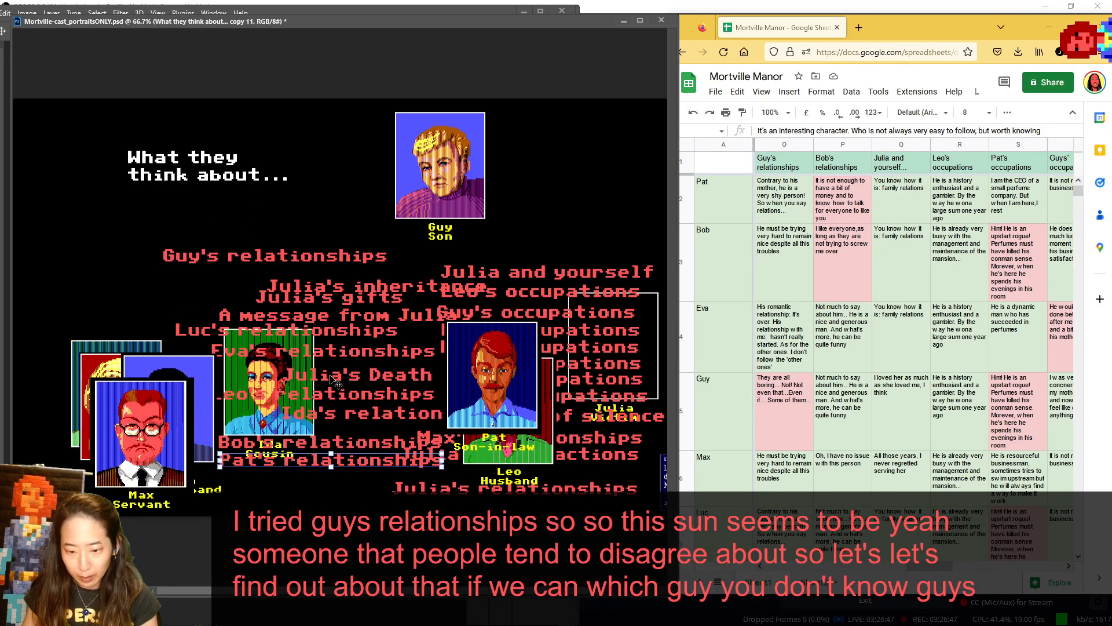
pyautogui.moveTo(326, 251); pyautogui.dragTo(321, 192)
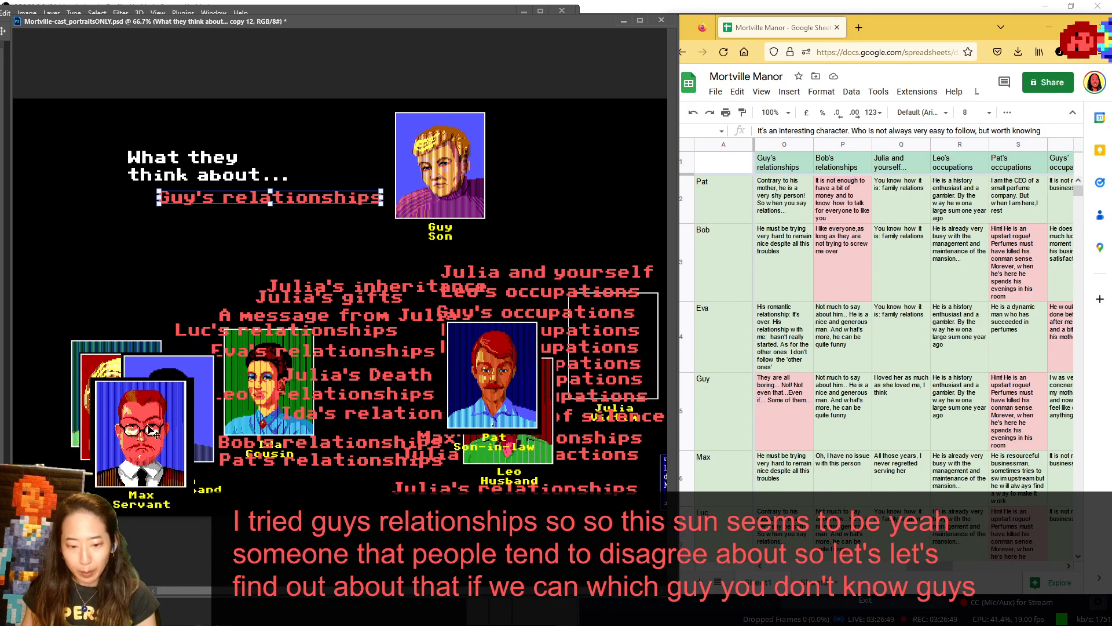
# - Set Max below Ida, then show Pat and Bob in turn in the speaker spot, returning Pat beside Ida and Bob behind Max
pyautogui.moveTo(152, 430); pyautogui.dragTo(267, 460)
pyautogui.moveTo(497, 378); pyautogui.dragTo(73, 166)
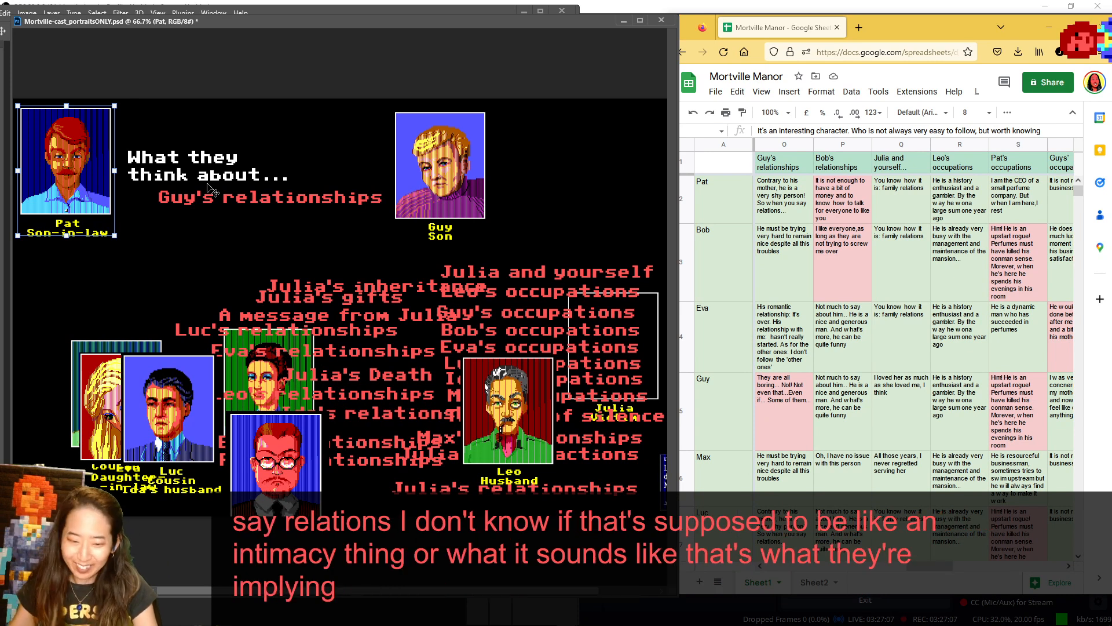
pyautogui.moveTo(100, 177); pyautogui.dragTo(394, 416)
pyautogui.moveTo(122, 336); pyautogui.dragTo(72, 116)
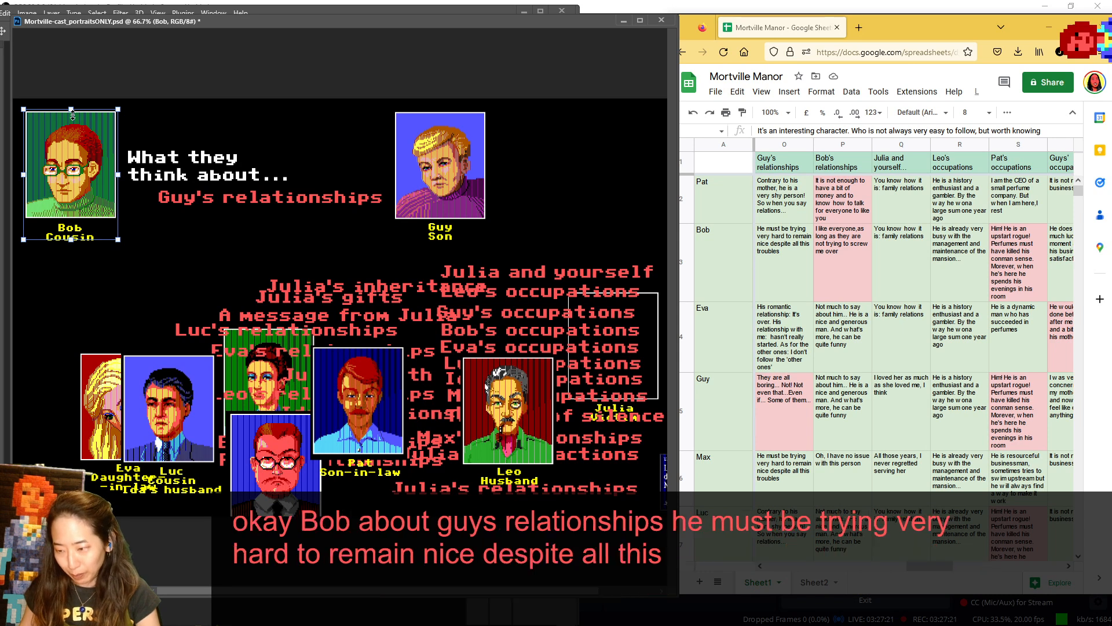
pyautogui.moveTo(74, 189); pyautogui.dragTo(321, 463)
# - Show Eva in the speaker spot before returning her beside Luc, and shift Guy's portrait slightly away from the Guy's relationships label
pyautogui.moveTo(106, 376); pyautogui.dragTo(47, 134)
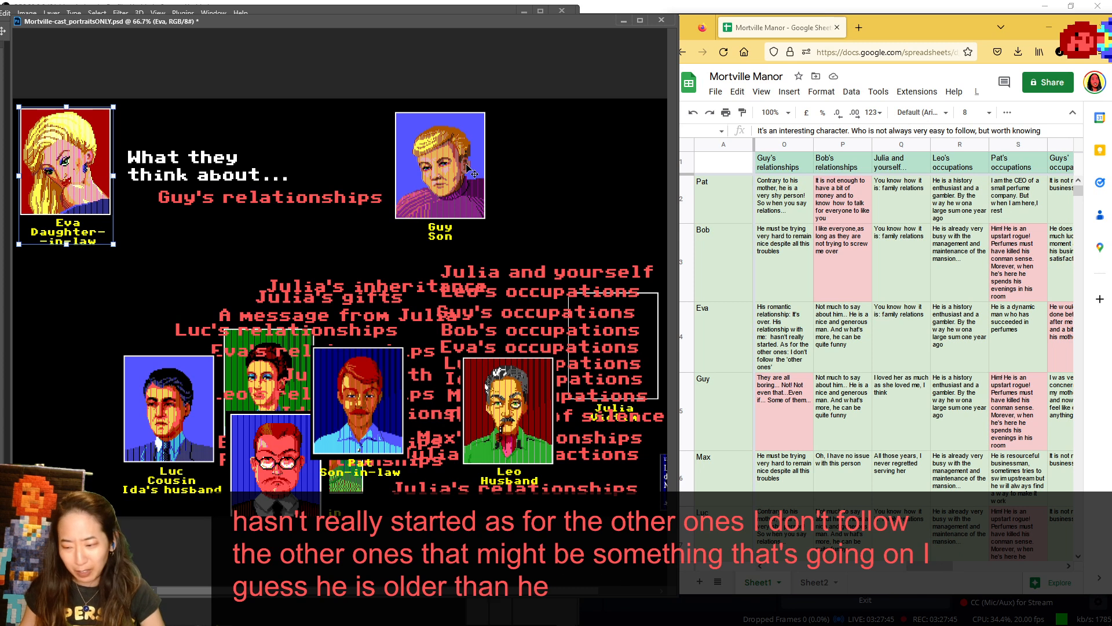
pyautogui.moveTo(60, 118); pyautogui.dragTo(90, 363)
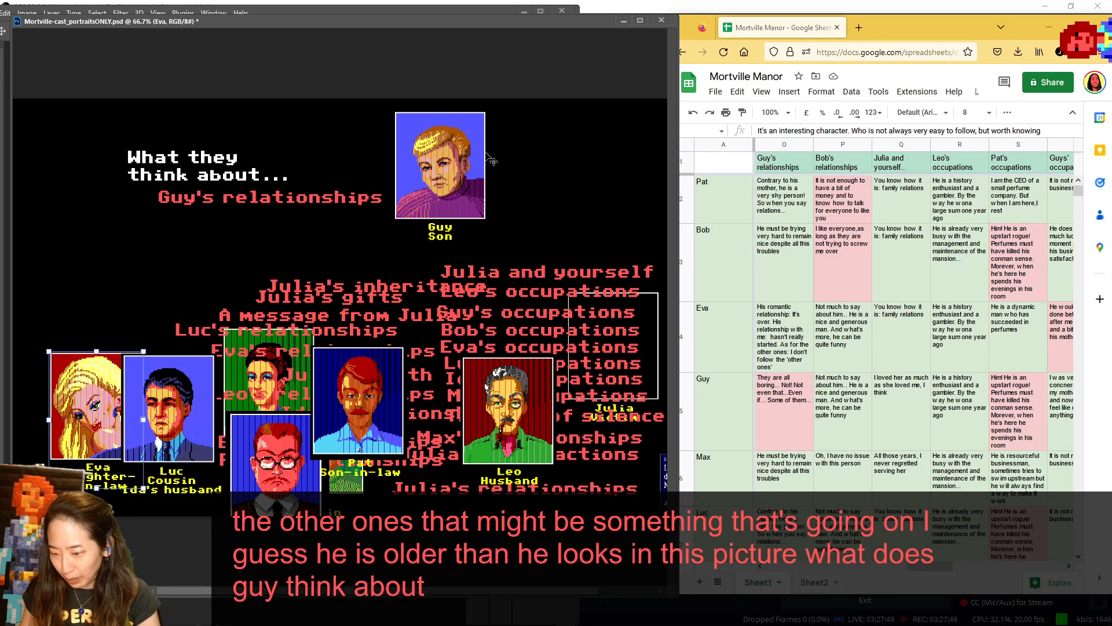
pyautogui.moveTo(459, 167)
pyautogui.mouseDown()
pyautogui.moveTo(98, 161)
pyautogui.moveTo(431, 171)
pyautogui.moveTo(98, 183)
pyautogui.moveTo(462, 160)
pyautogui.moveTo(114, 162)
pyautogui.moveTo(487, 165)
pyautogui.moveTo(470, 158)
pyautogui.mouseUp()
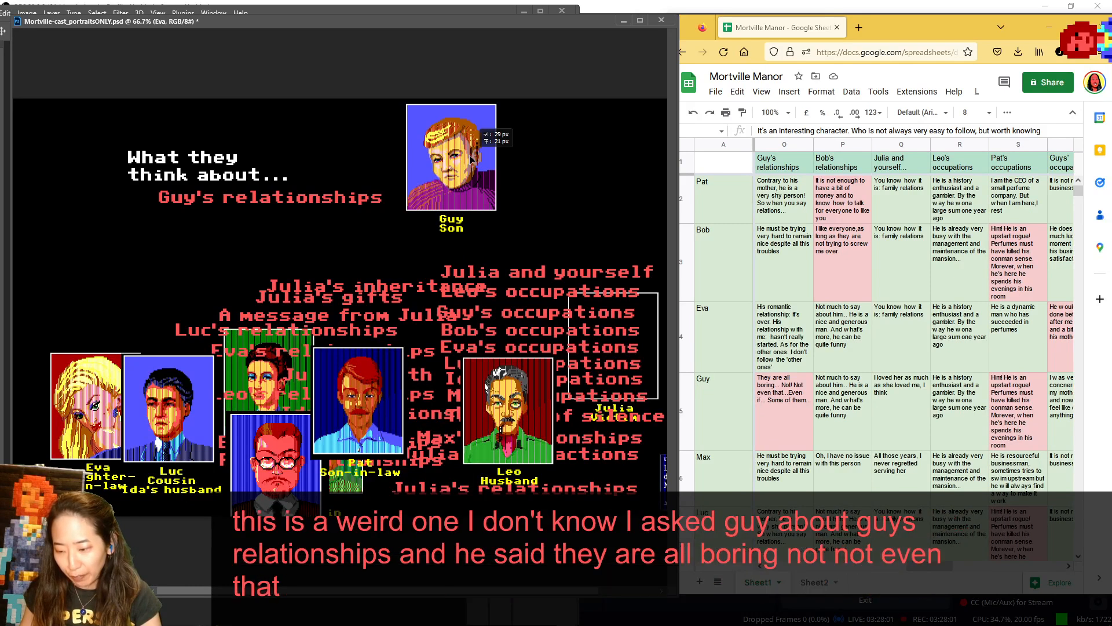
pyautogui.moveTo(470, 158); pyautogui.dragTo(469, 162)
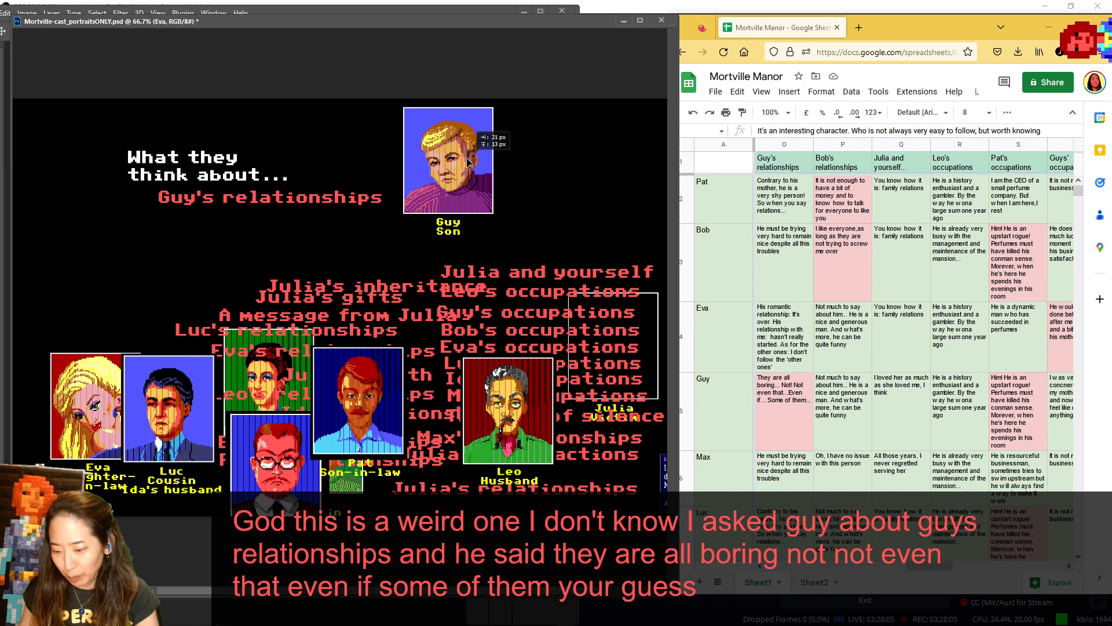
# - Show Max and Luc in turn in the speaker spot with their answer rows in view, returning Max behind Pat and Luc beside Eva
pyautogui.moveTo(299, 466); pyautogui.dragTo(72, 168)
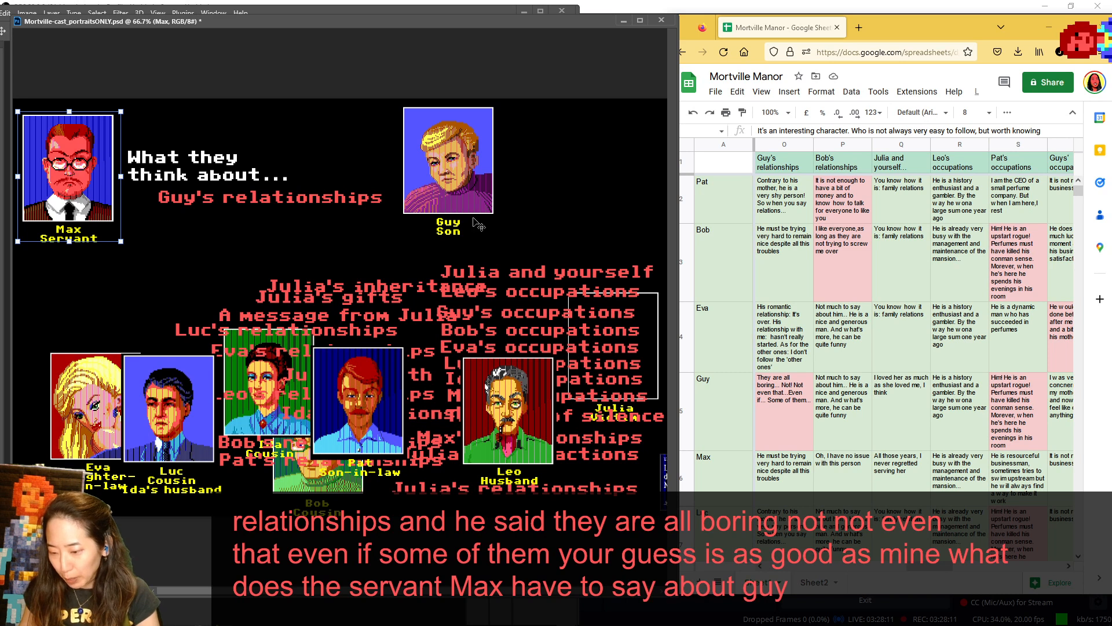
pyautogui.scroll(-2, 787, 258)
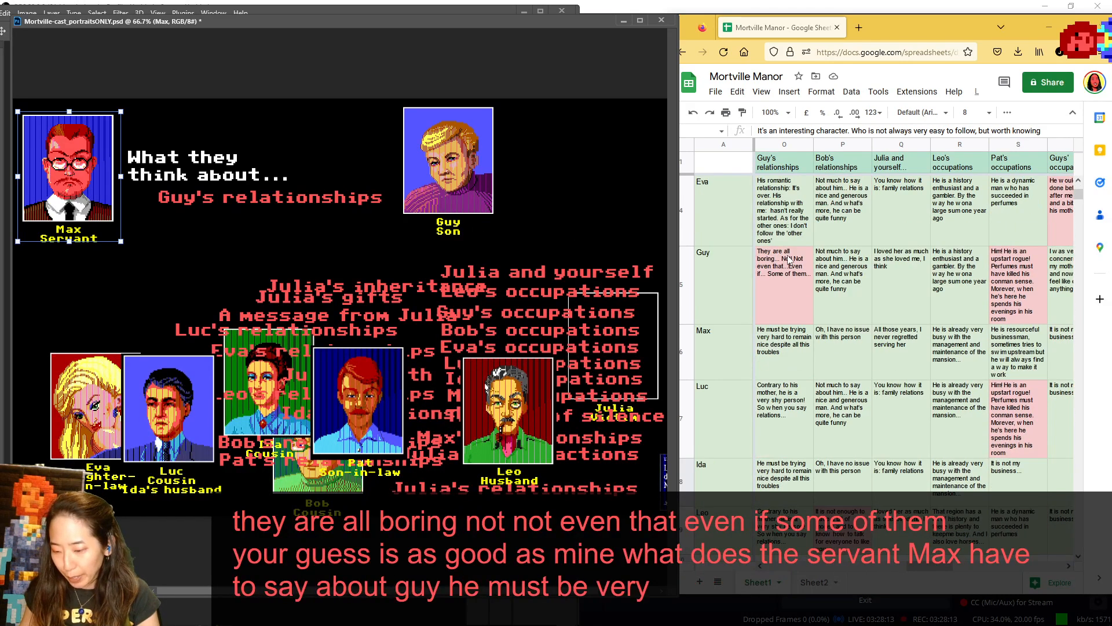
pyautogui.scroll(-2, 789, 260)
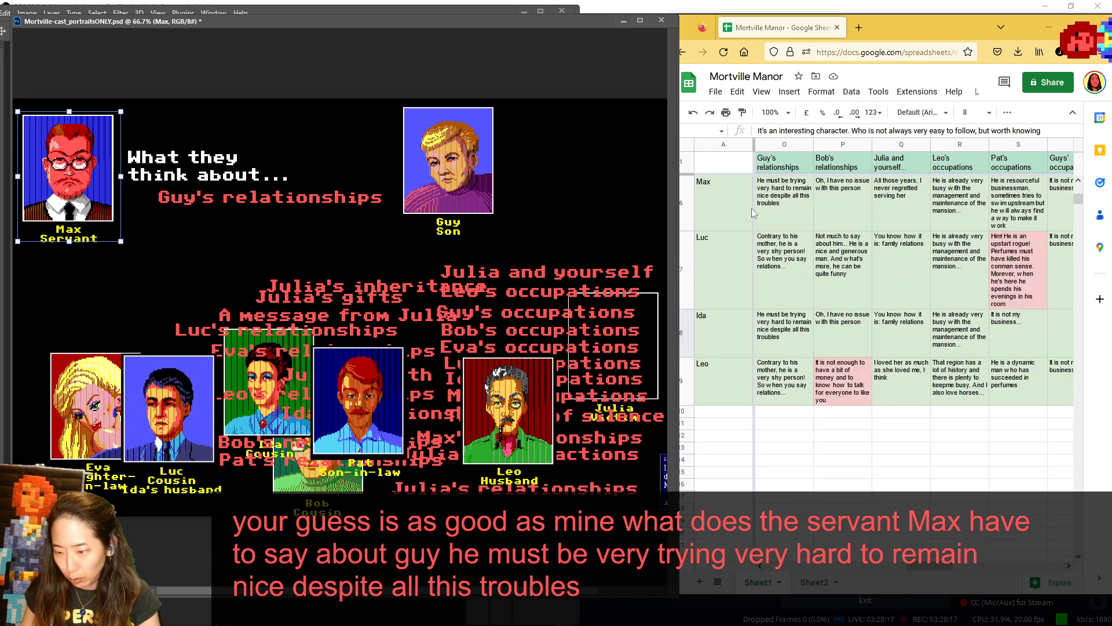
pyautogui.moveTo(57, 177); pyautogui.dragTo(316, 414)
pyautogui.moveTo(184, 411); pyautogui.dragTo(84, 167)
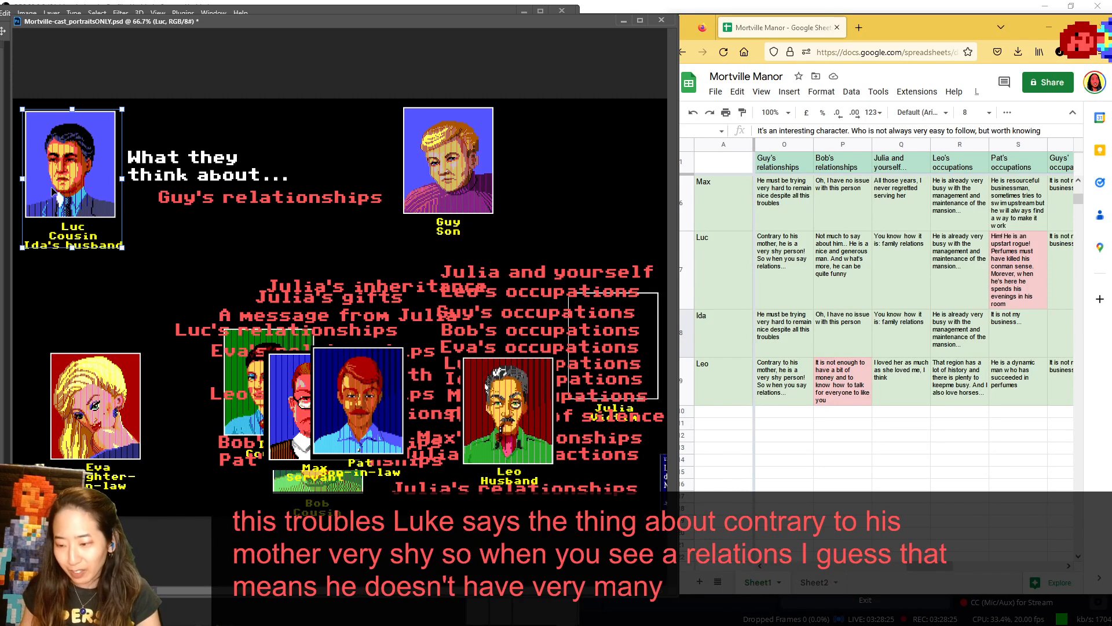
pyautogui.moveTo(97, 174); pyautogui.dragTo(203, 409)
# - Show Ida in the speaker spot, return her below the Bob's relationships label, and place Leo in the speaker spot
pyautogui.moveTo(255, 378); pyautogui.dragTo(52, 164)
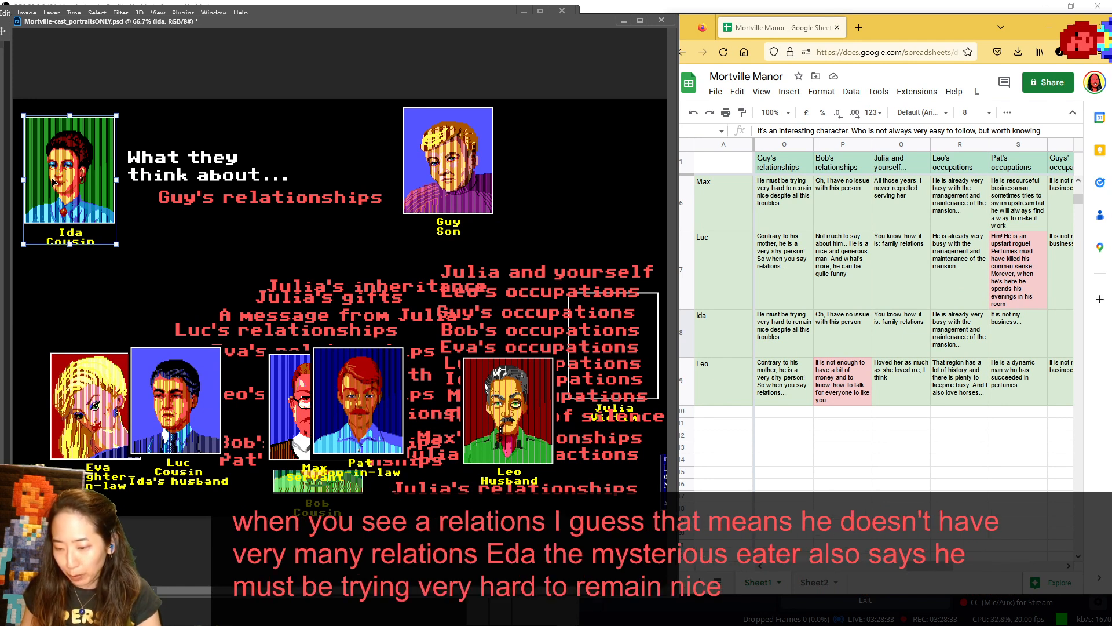
pyautogui.moveTo(52, 177); pyautogui.dragTo(244, 468)
pyautogui.moveTo(493, 406); pyautogui.dragTo(54, 158)
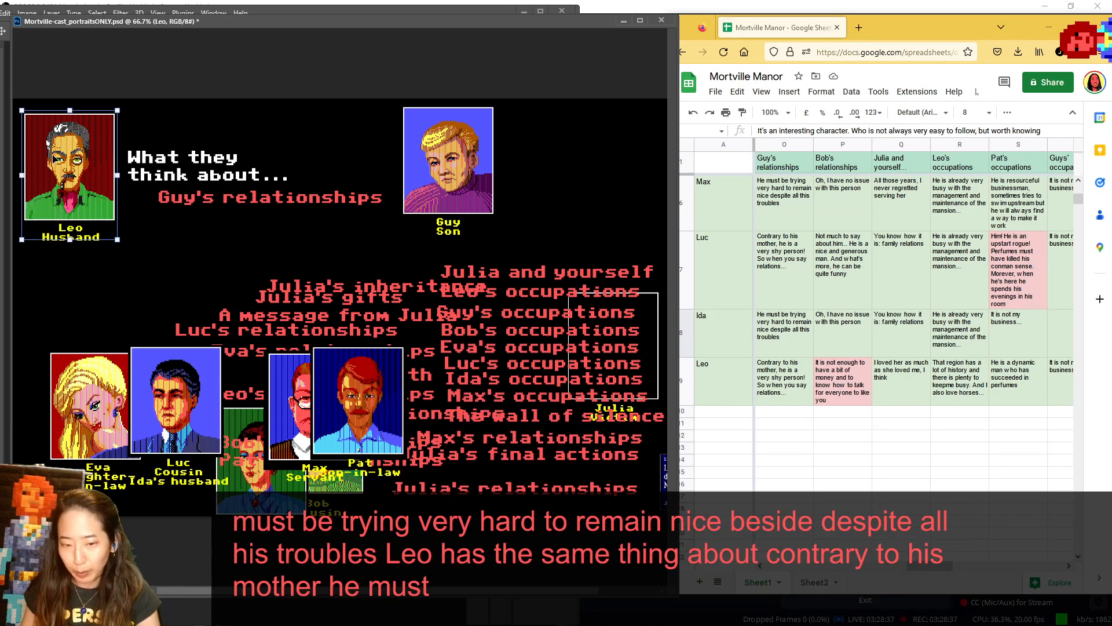
# - Bring the Bob's relationships answers into view from Pat's row, and swap Guy for Bob as the character under discussion
pyautogui.scroll(1, 901, 232)
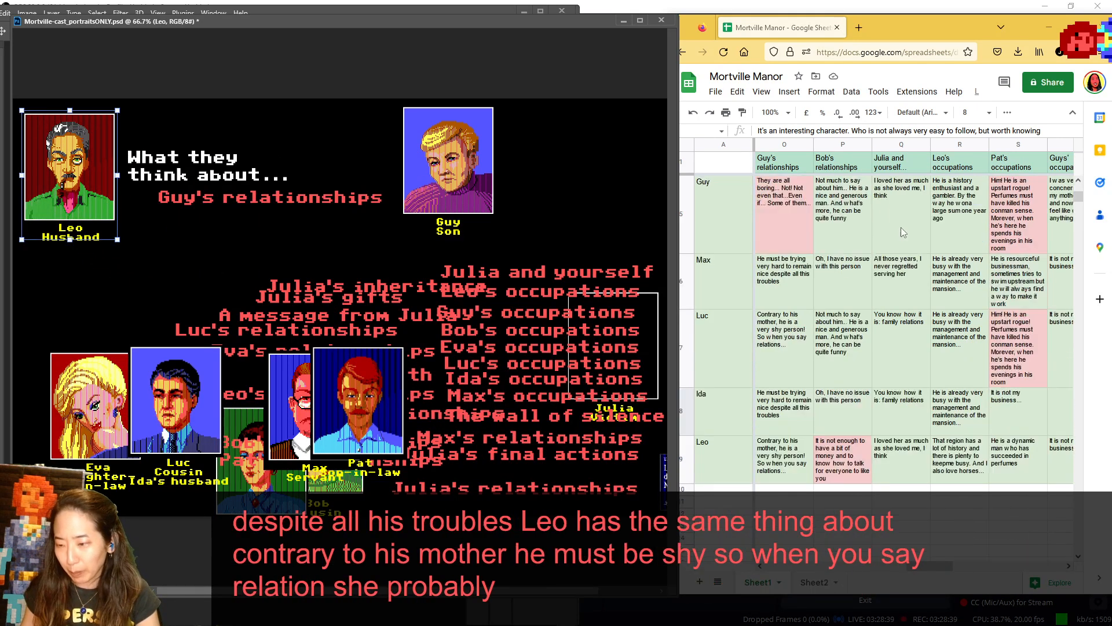
pyautogui.scroll(3, 902, 232)
pyautogui.click(943, 574)
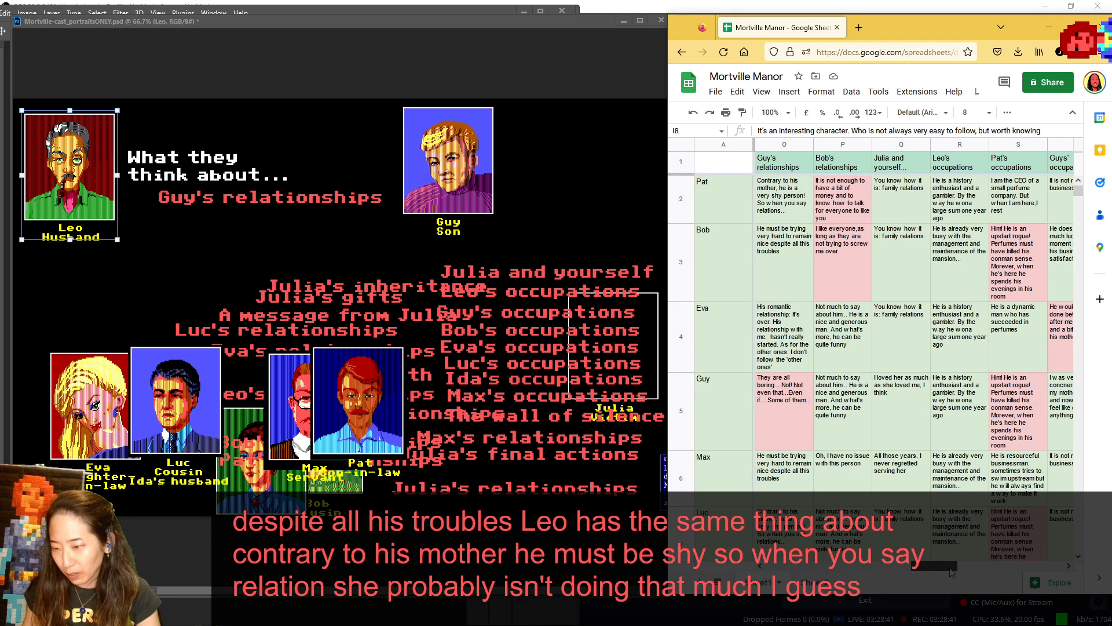
pyautogui.hscroll(1, 956, 573)
pyautogui.click(489, 439)
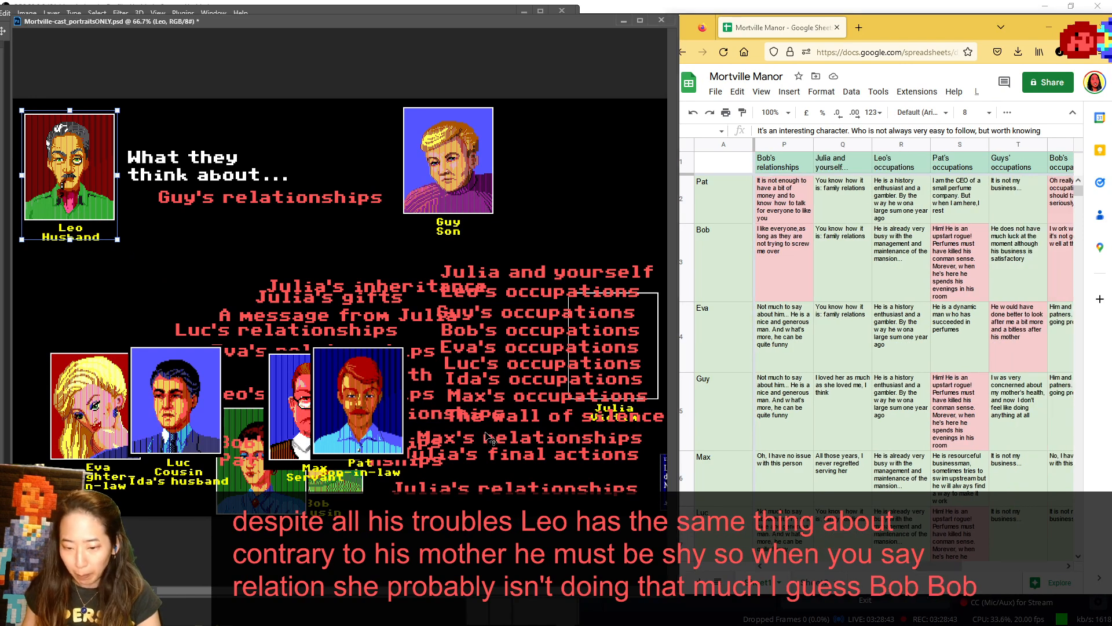
pyautogui.moveTo(434, 155); pyautogui.dragTo(489, 432)
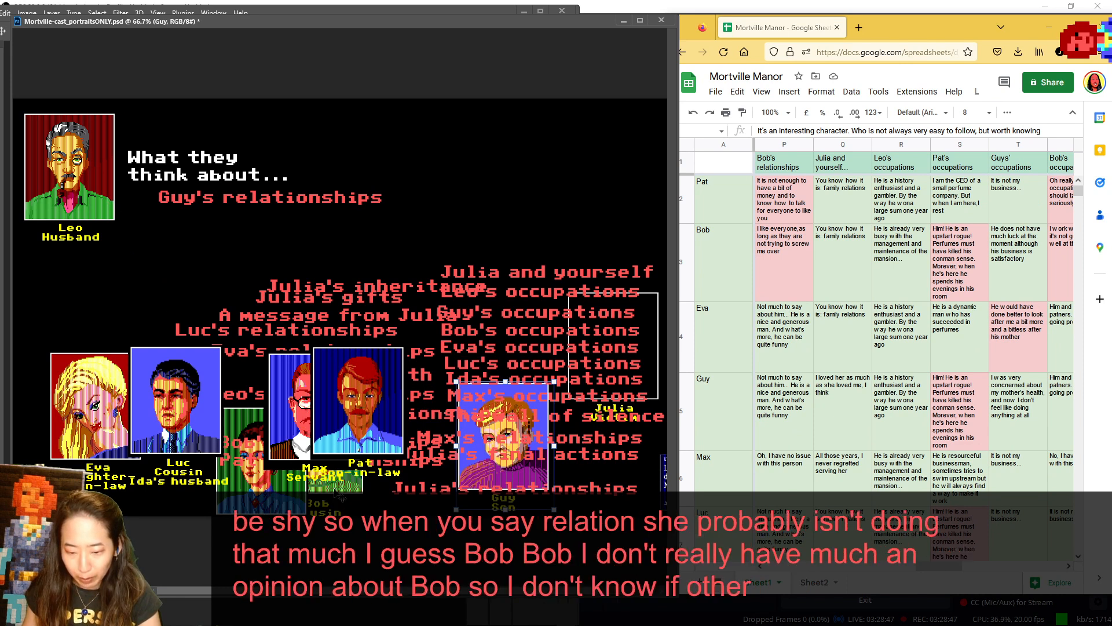
pyautogui.moveTo(349, 489); pyautogui.dragTo(464, 208)
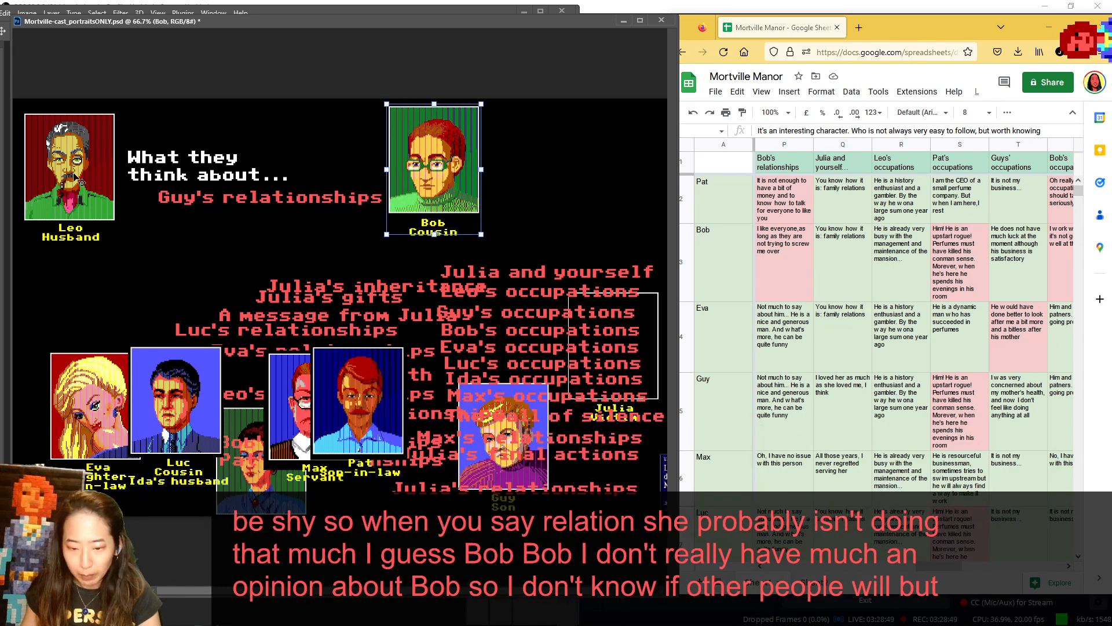
# - Return Leo in front of Luc, show Pat in the speaker spot, and stack Pat and Max with Leo and Luc
pyautogui.moveTo(74, 176); pyautogui.dragTo(195, 435)
pyautogui.moveTo(364, 418); pyautogui.dragTo(78, 179)
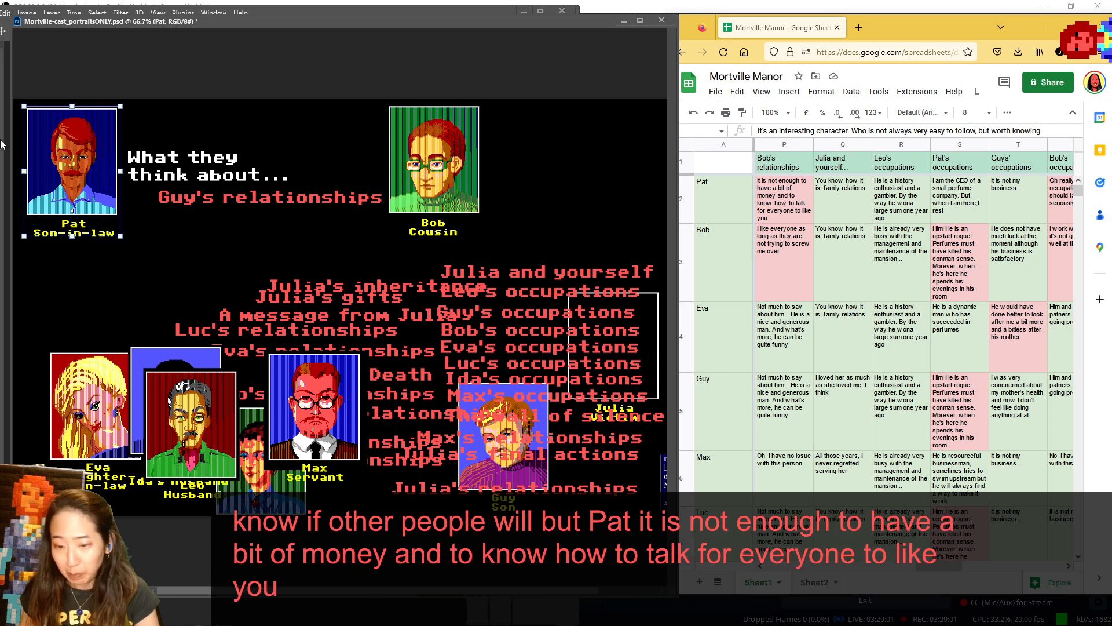
pyautogui.moveTo(70, 155); pyautogui.dragTo(142, 394)
pyautogui.moveTo(316, 406); pyautogui.dragTo(177, 405)
# - Replace the Guy's relationships label under the heading with Bob's relationships, and settle Bob's portrait beside it
pyautogui.moveTo(339, 443)
pyautogui.mouseDown()
pyautogui.moveTo(355, 424)
pyautogui.moveTo(281, 223)
pyautogui.moveTo(319, 441)
pyautogui.mouseUp()
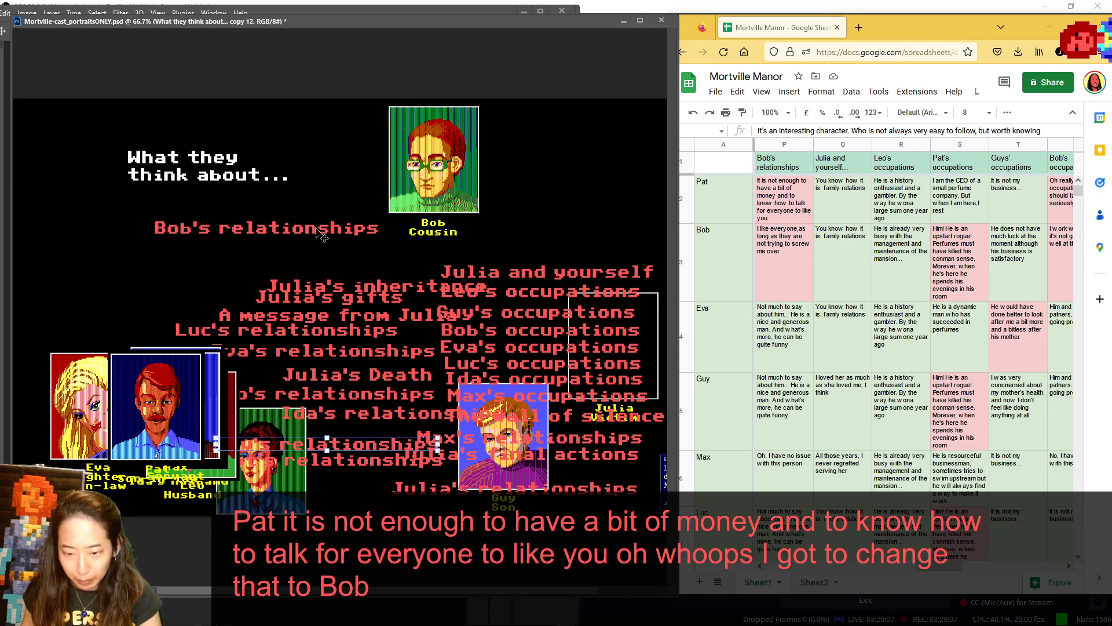
pyautogui.moveTo(319, 227); pyautogui.dragTo(310, 203)
pyautogui.moveTo(431, 164); pyautogui.dragTo(124, 201)
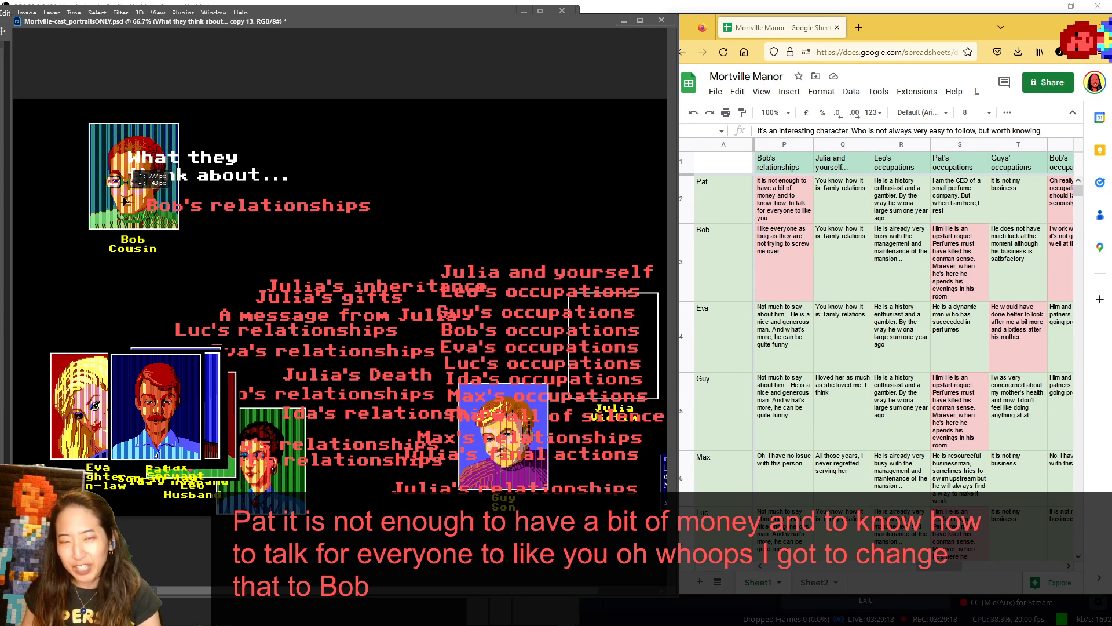
pyautogui.moveTo(124, 200); pyautogui.dragTo(426, 193)
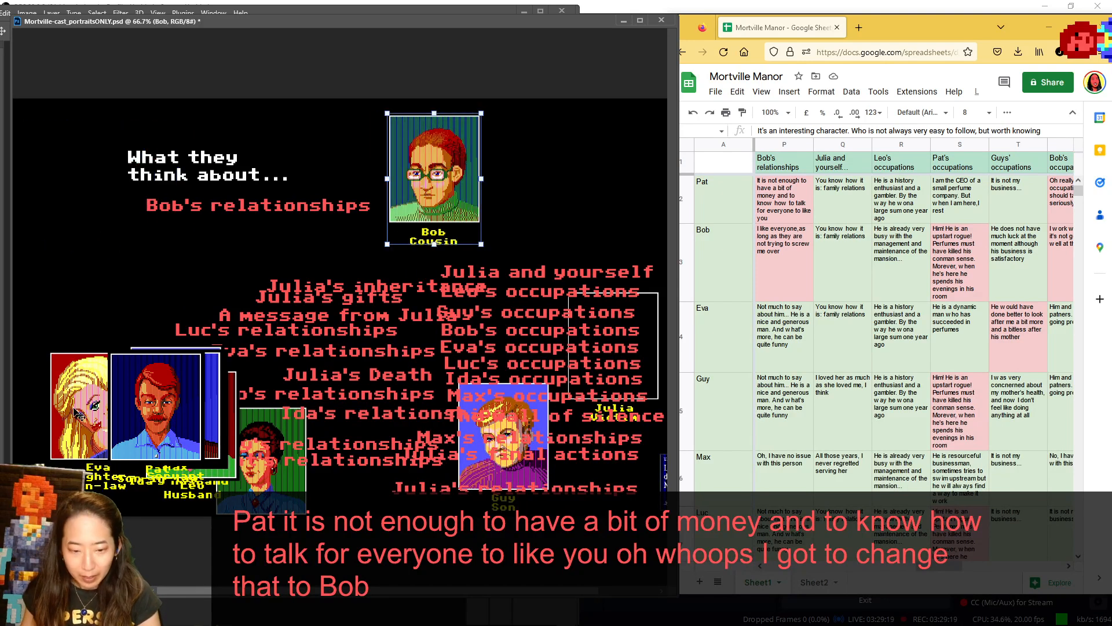
# - Show Eva and Guy in turn in the speaker spot, setting Eva over the middle topic labels and Guy just below her
pyautogui.moveTo(78, 414); pyautogui.dragTo(55, 175)
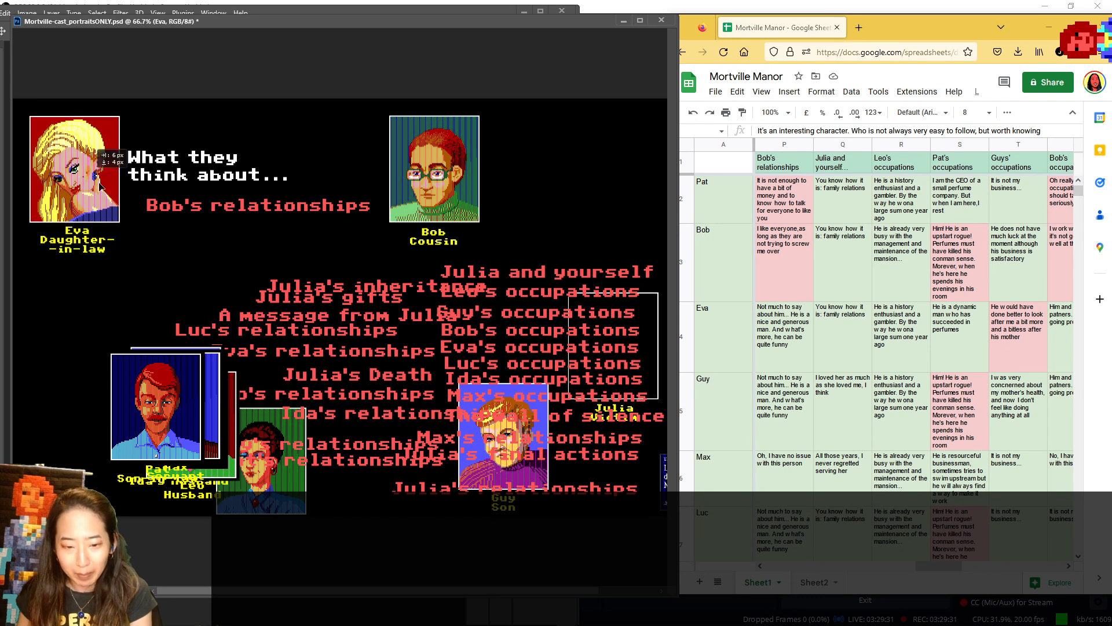
pyautogui.moveTo(80, 170); pyautogui.dragTo(385, 365)
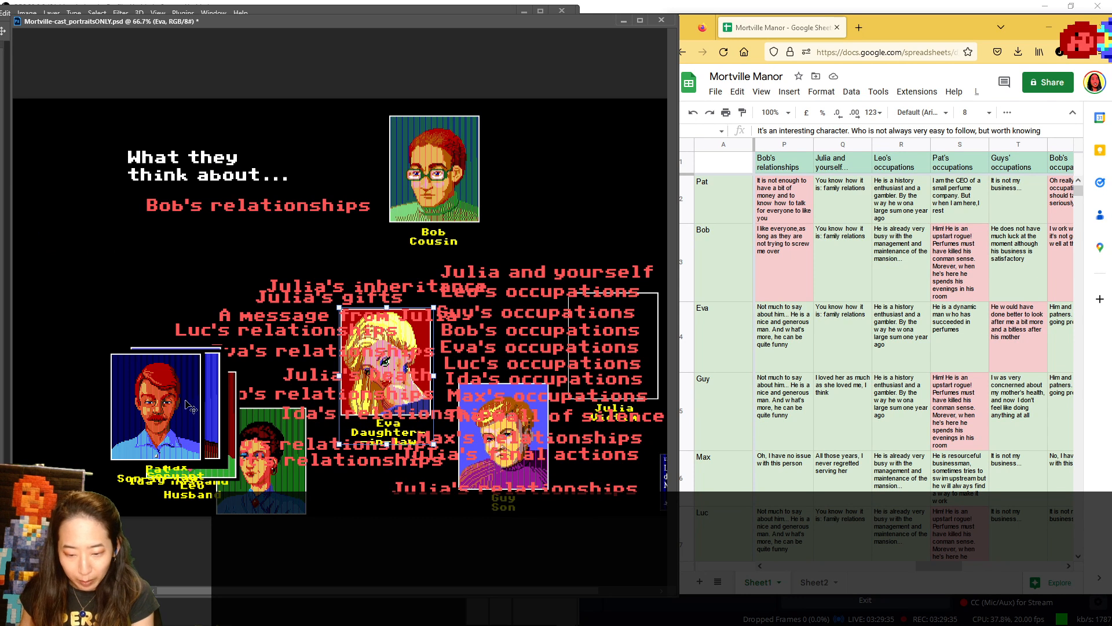
pyautogui.moveTo(518, 474); pyautogui.dragTo(92, 211)
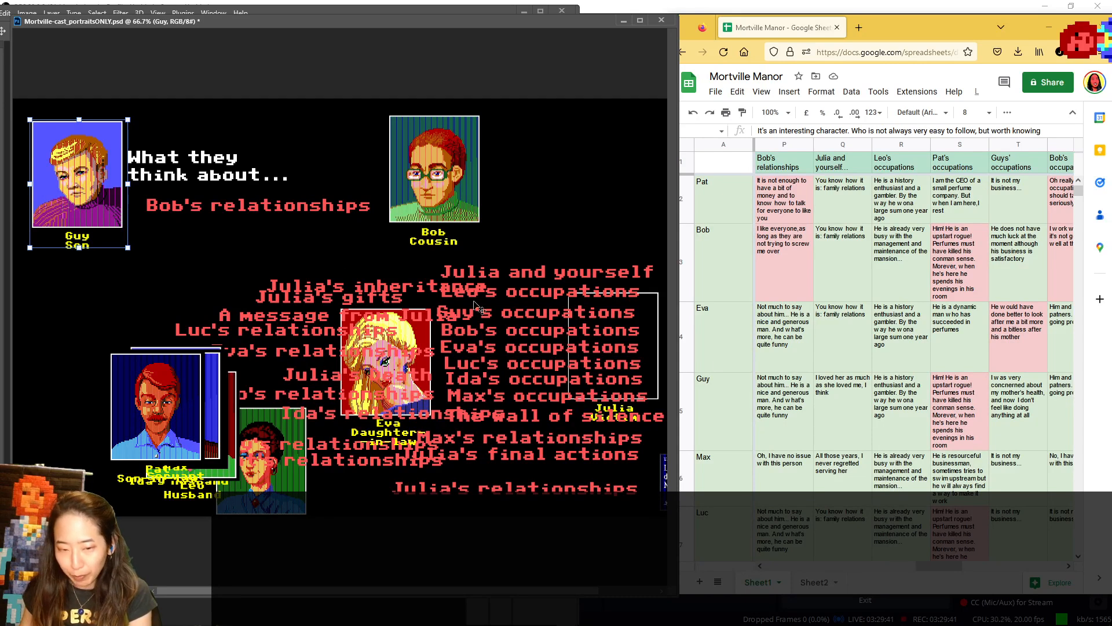
pyautogui.moveTo(92, 189); pyautogui.dragTo(418, 461)
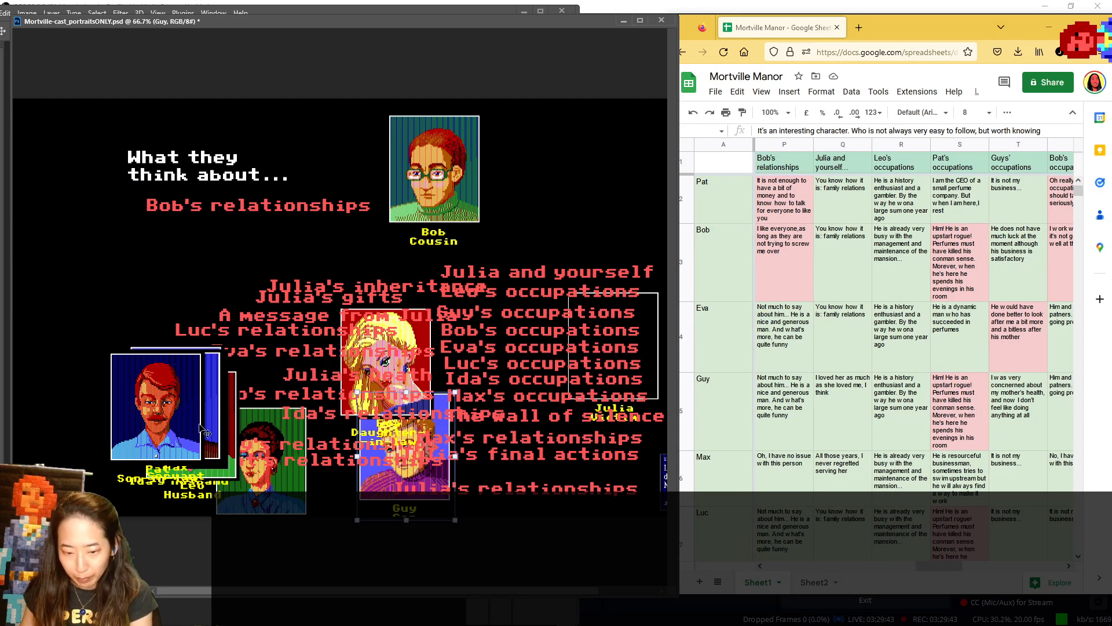
# - Show Max and Luc in turn in the speaker spot, returning both to the middle of the lower portraits with Max in front
pyautogui.moveTo(166, 418); pyautogui.dragTo(105, 184)
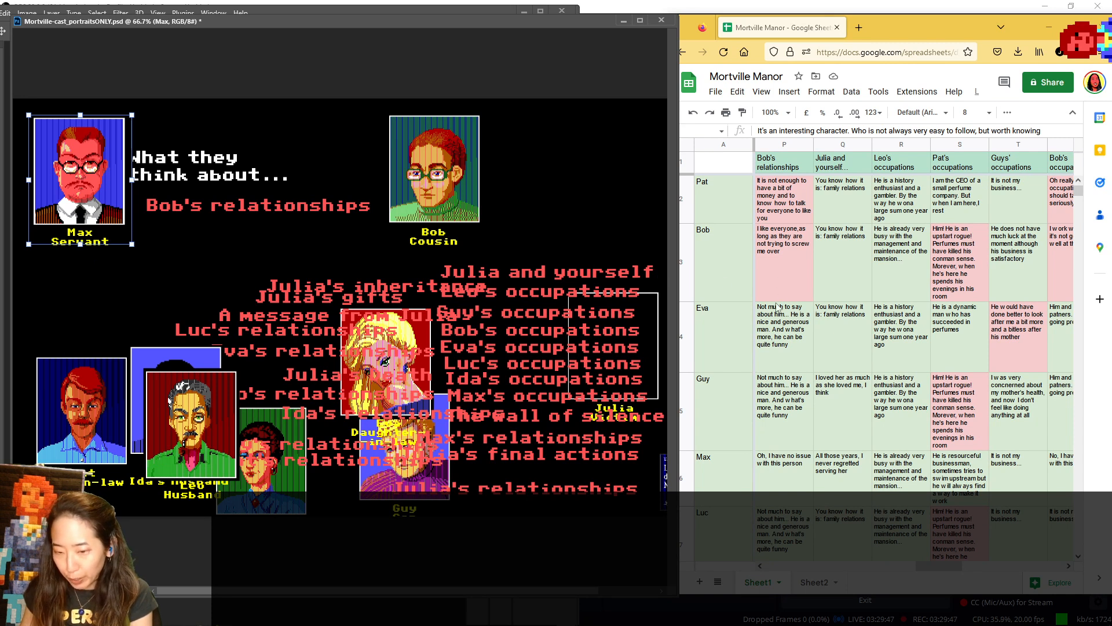
pyautogui.scroll(-2, 778, 307)
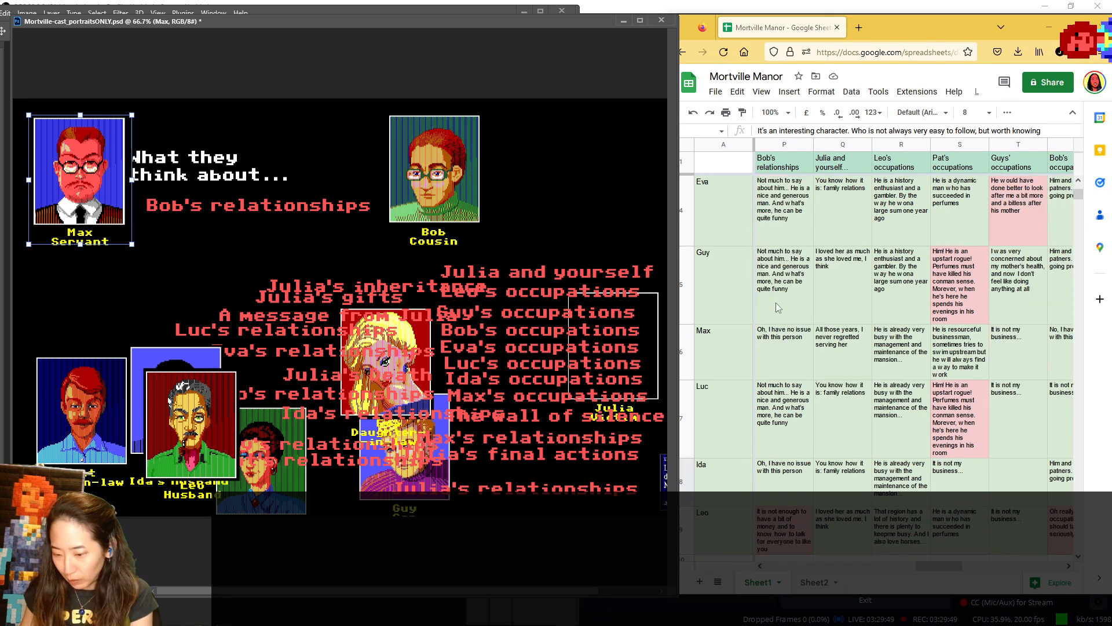
pyautogui.moveTo(102, 167); pyautogui.dragTo(361, 453)
pyautogui.moveTo(193, 349); pyautogui.dragTo(85, 122)
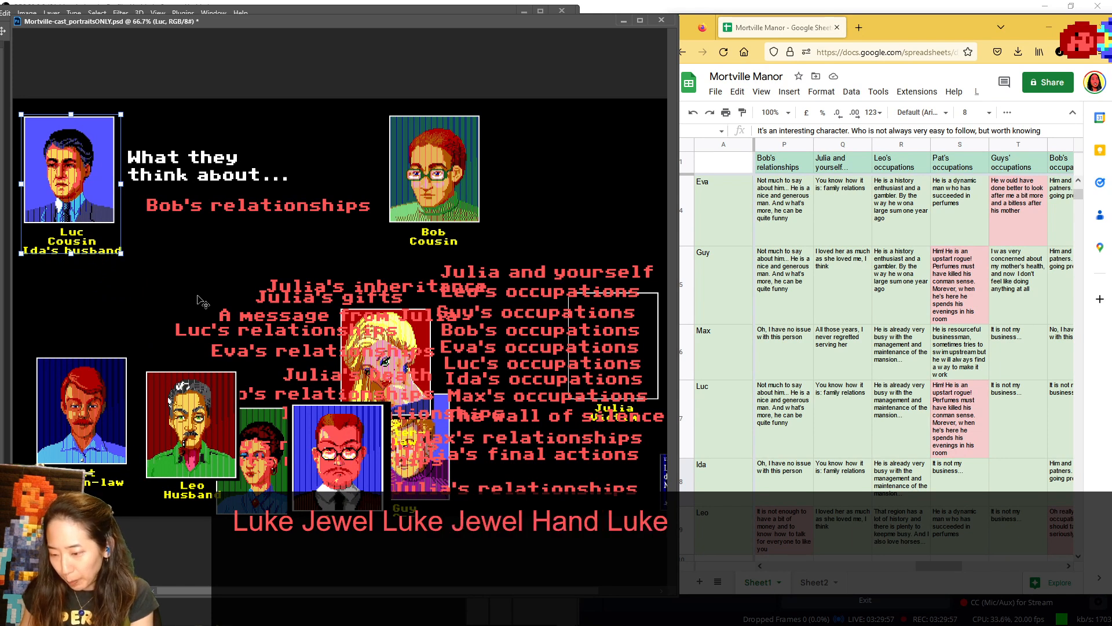
pyautogui.moveTo(67, 182); pyautogui.dragTo(357, 428)
# - Place Ida between Pat and Max in the lower row, and show Leo in the speaker spot for Bob's relationships
pyautogui.moveTo(251, 472); pyautogui.dragTo(210, 430)
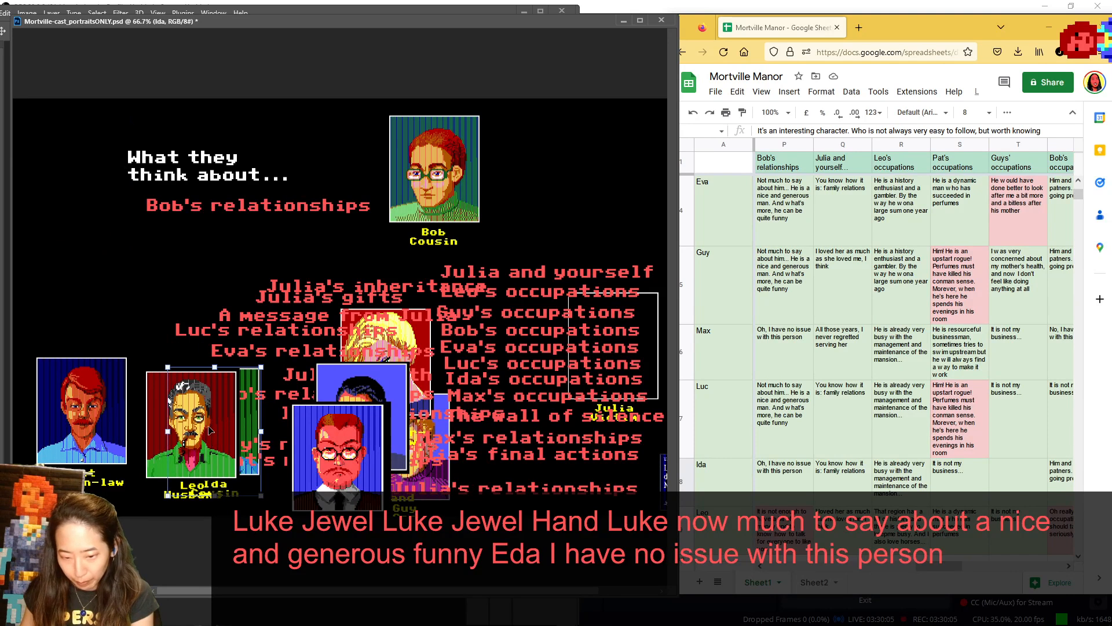
pyautogui.moveTo(150, 402); pyautogui.dragTo(30, 149)
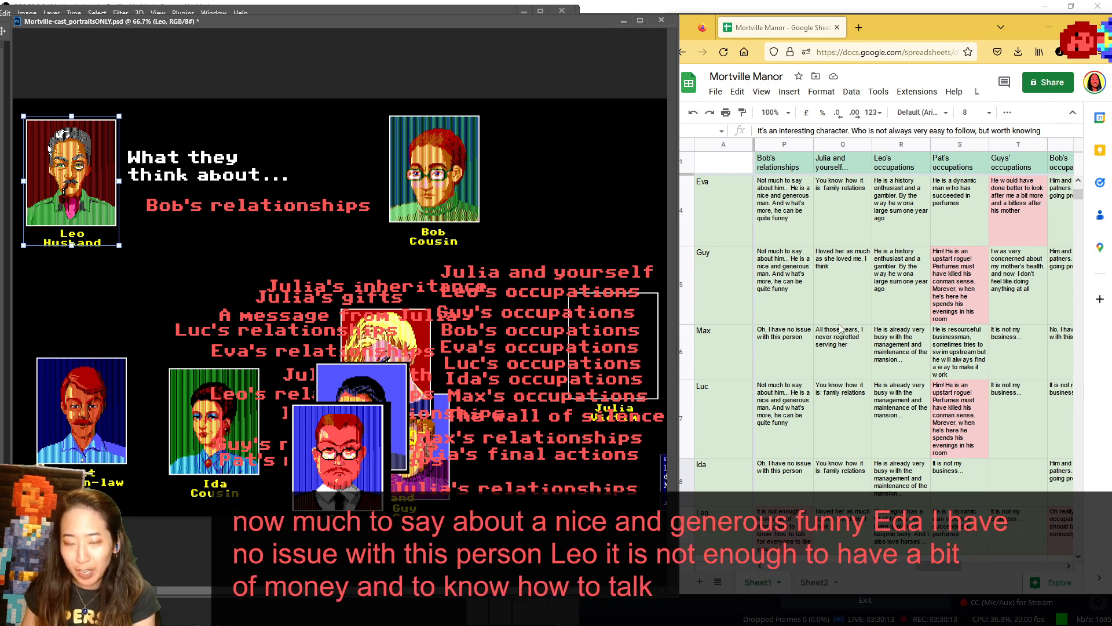
pyautogui.scroll(2, 864, 286)
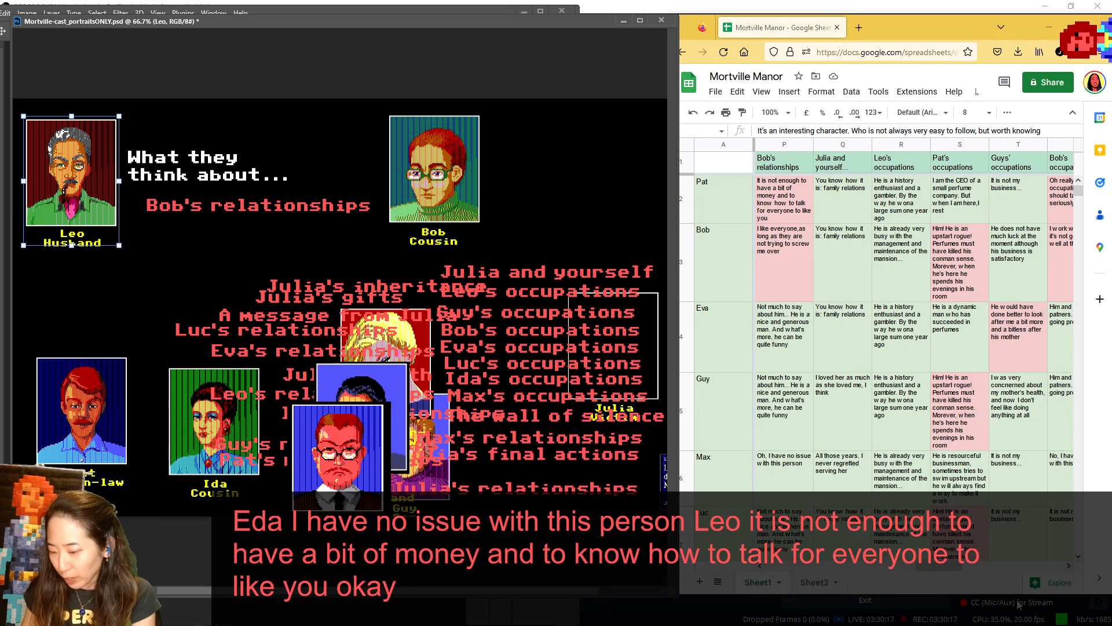
# - Bring the Julia and yourself answers to the front of the sheet, and replace Bob's relationships under the heading with Julia and yourself
pyautogui.moveTo(950, 567); pyautogui.dragTo(963, 568)
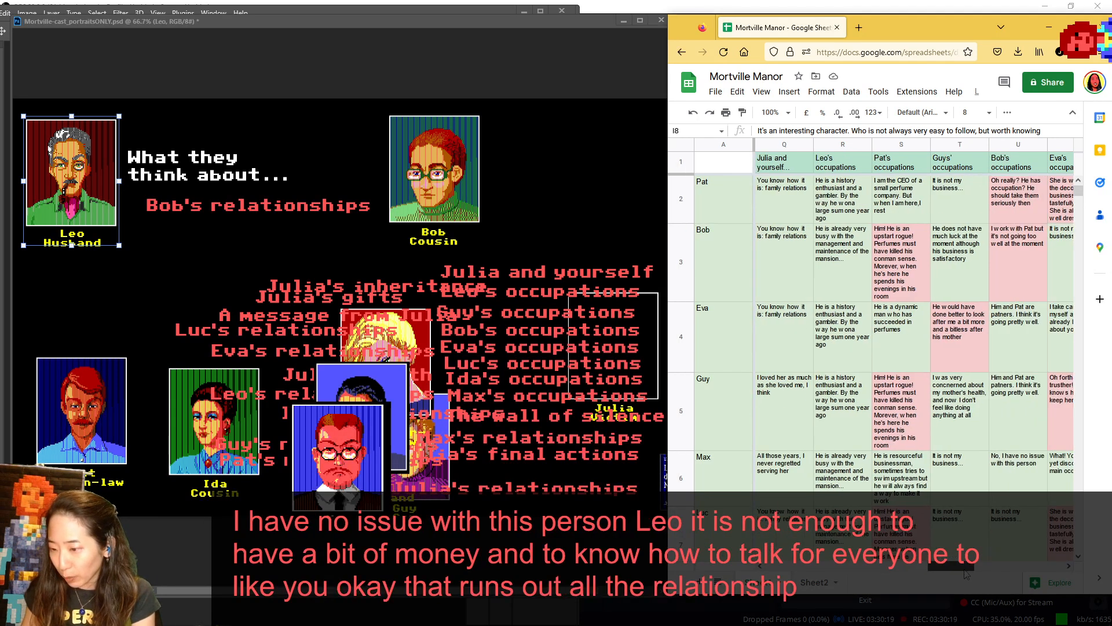
pyautogui.click(302, 213)
pyautogui.moveTo(337, 206); pyautogui.dragTo(562, 483)
pyautogui.moveTo(566, 269); pyautogui.dragTo(276, 197)
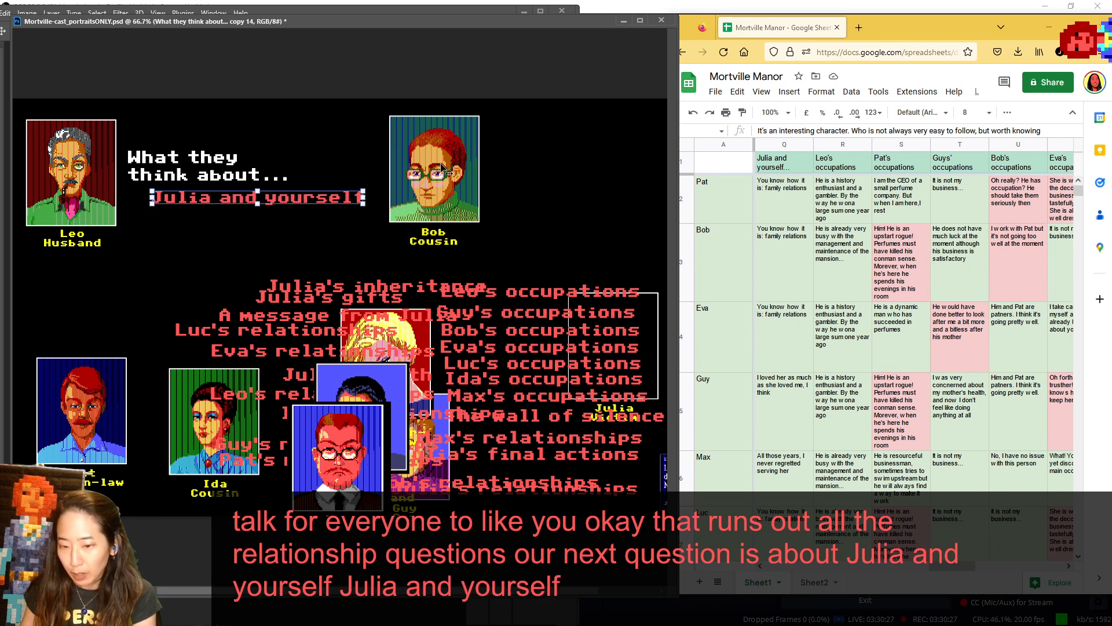
# - Return Bob and Leo to the lower portraits, and show Pat in the speaker spot before setting him back below
pyautogui.moveTo(459, 181); pyautogui.dragTo(598, 476)
pyautogui.moveTo(110, 191); pyautogui.dragTo(290, 415)
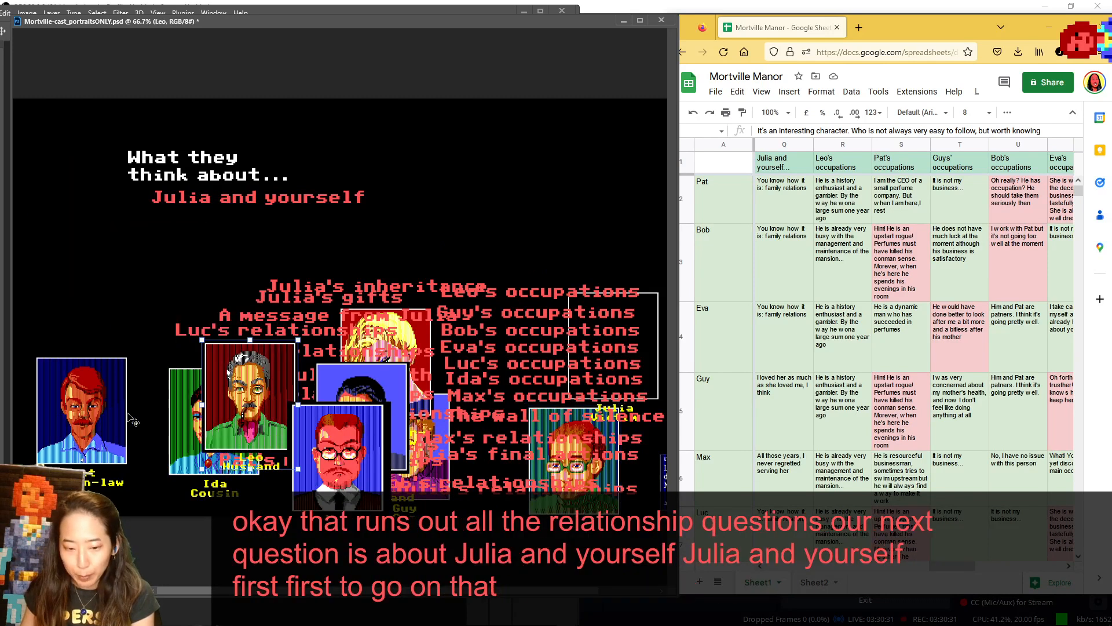
pyautogui.moveTo(100, 423); pyautogui.dragTo(88, 179)
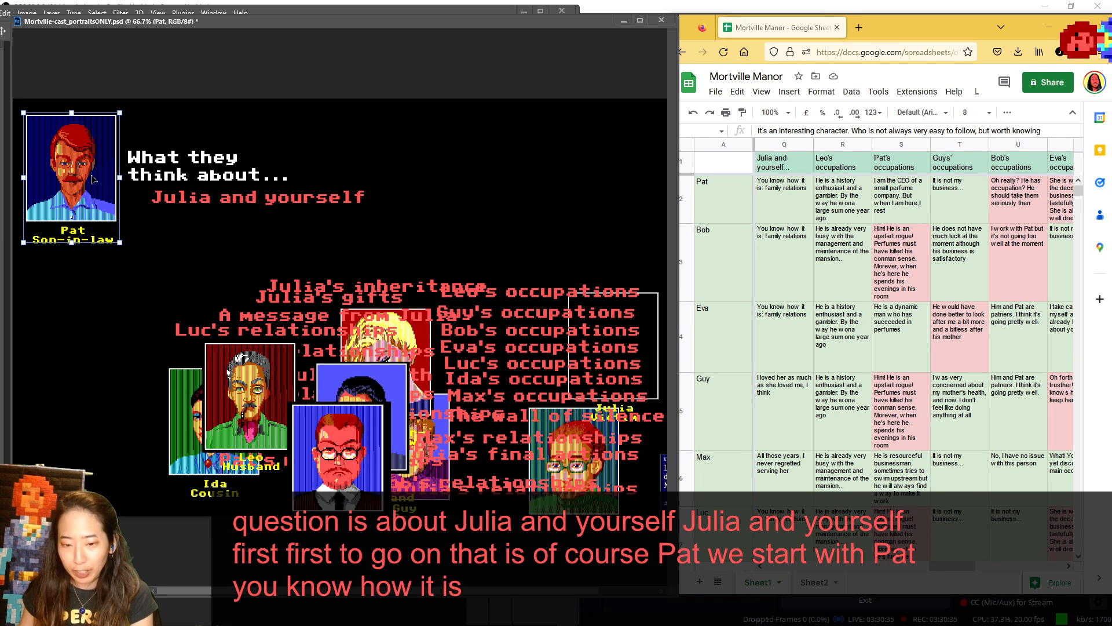
pyautogui.moveTo(62, 191); pyautogui.dragTo(99, 456)
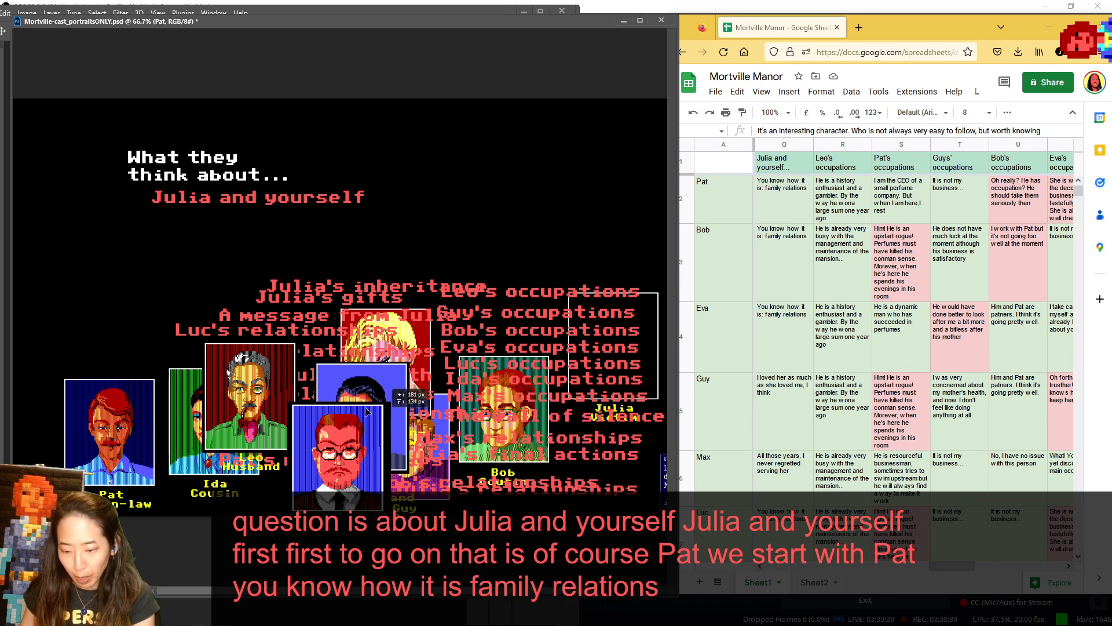
# - Uncover Guy by grouping Bob and Eva over the lower topic labels, moving Max and Luc beside Pat, and shifting the overlapping relationships label aside
pyautogui.moveTo(537, 511); pyautogui.dragTo(423, 524)
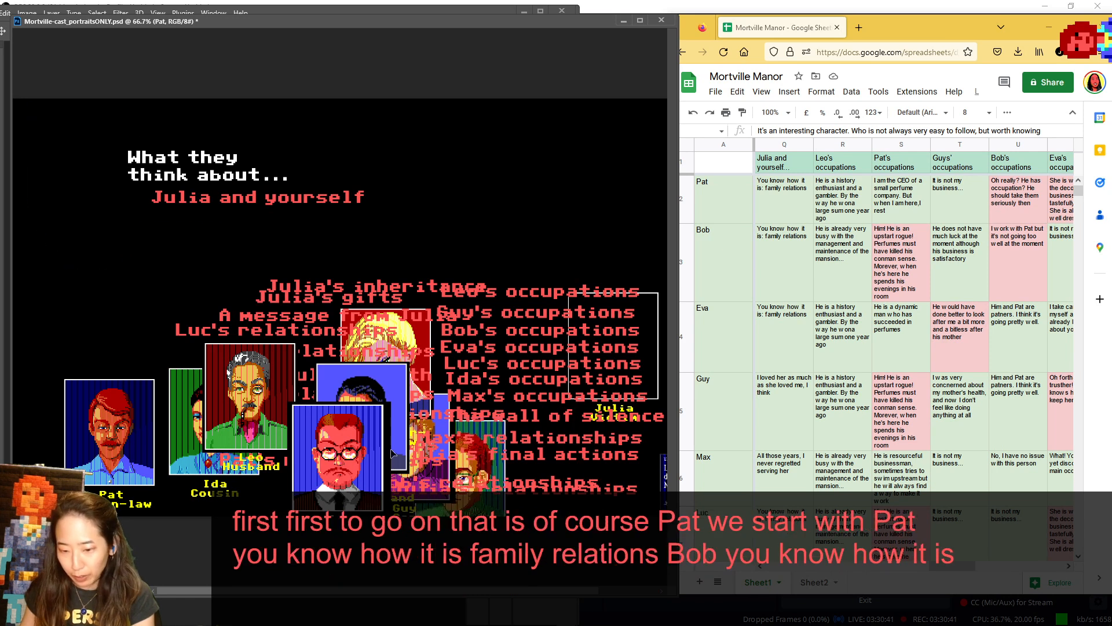
pyautogui.moveTo(429, 332); pyautogui.dragTo(454, 395)
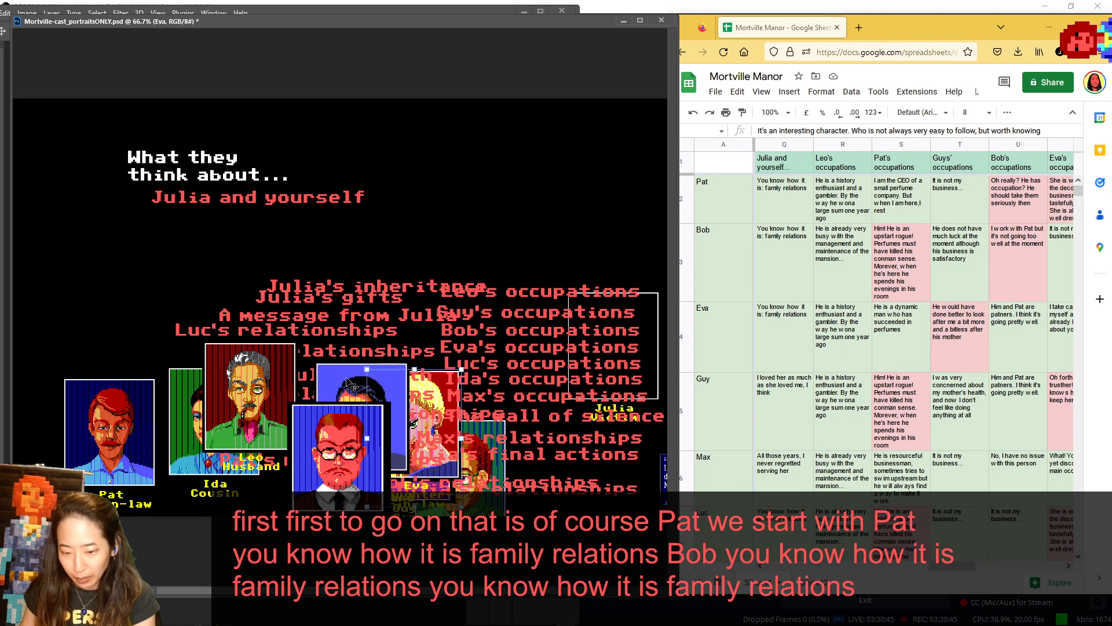
pyautogui.moveTo(339, 478); pyautogui.dragTo(184, 453)
pyautogui.moveTo(364, 406); pyautogui.dragTo(196, 380)
pyautogui.moveTo(426, 410); pyautogui.dragTo(536, 405)
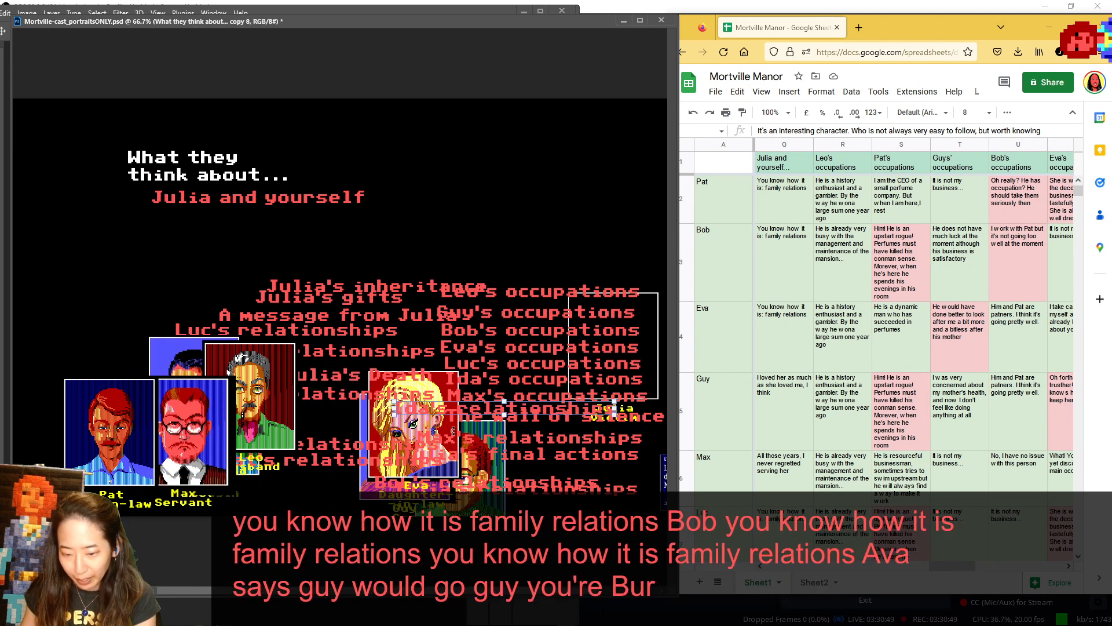
# - Show Guy in the speaker spot for his Julia and yourself answer, and return him behind Eva
pyautogui.moveTo(383, 428); pyautogui.dragTo(441, 513)
pyautogui.moveTo(363, 421); pyautogui.dragTo(34, 154)
pyautogui.press('Escape')
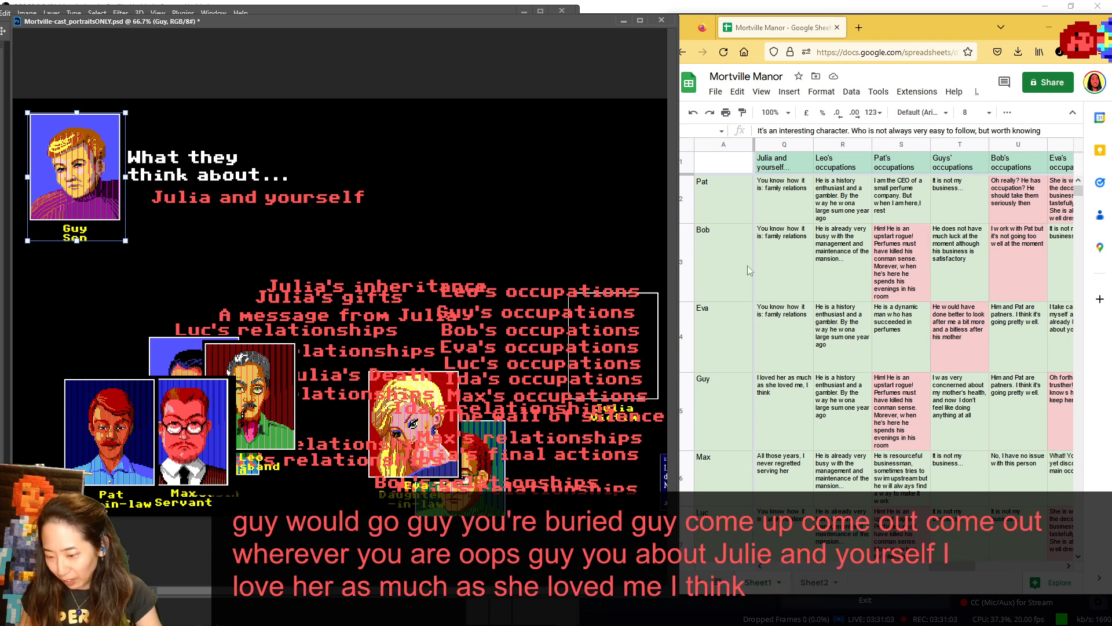
pyautogui.scroll(-2, 782, 276)
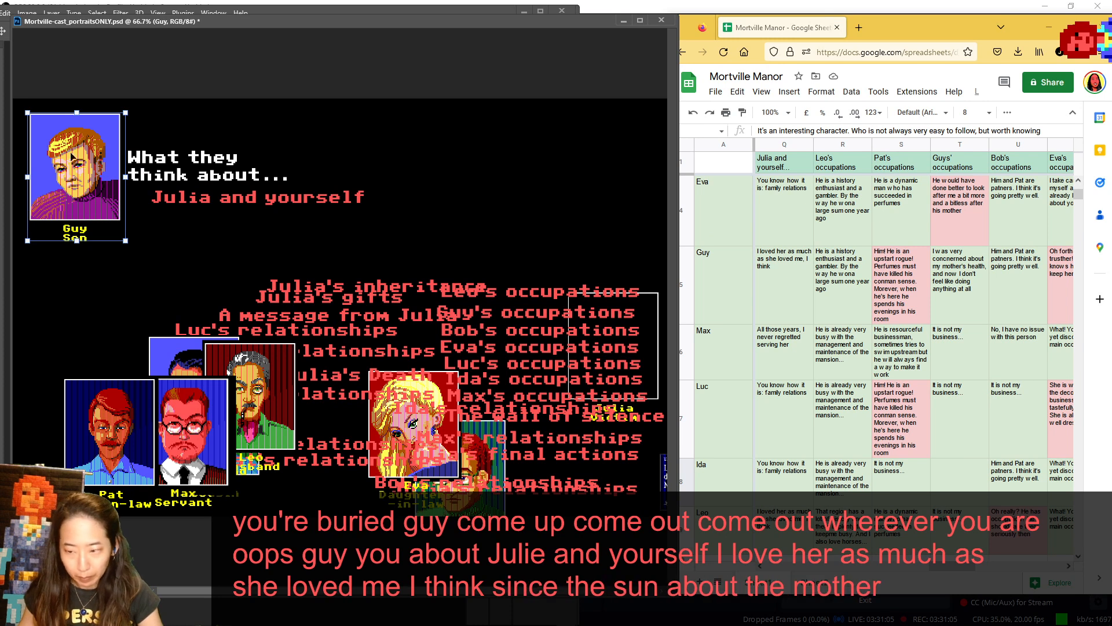
pyautogui.moveTo(81, 168); pyautogui.dragTo(475, 417)
# - Show Max and Luc in turn in the speaker spot, returning Max beside Pat and Luc behind Pat
pyautogui.moveTo(202, 427); pyautogui.dragTo(90, 155)
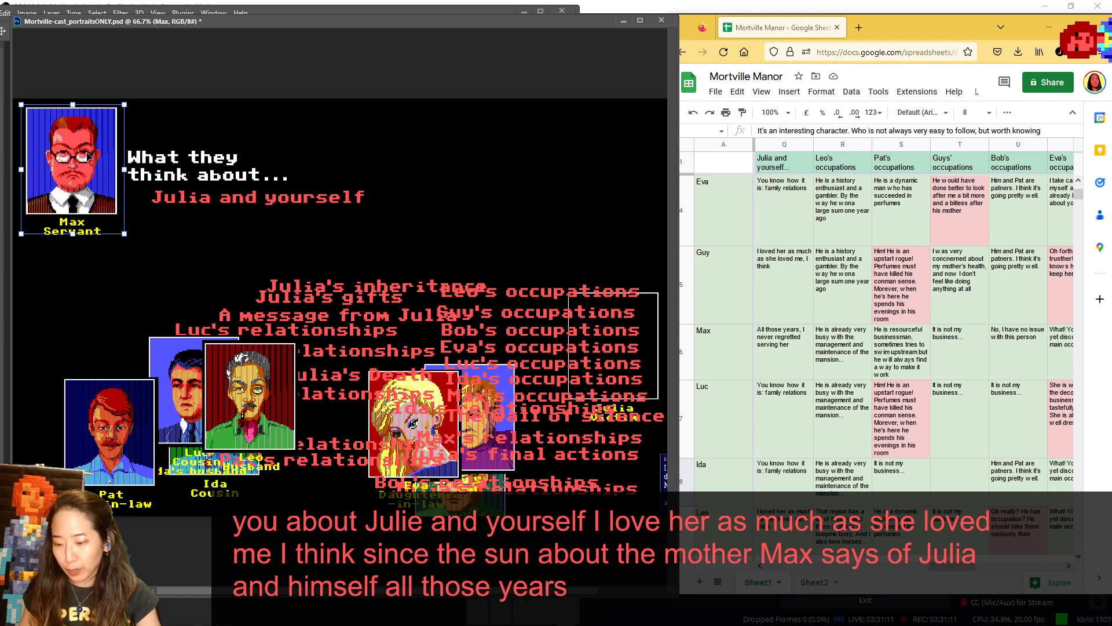
pyautogui.hotkey('ctrl', 'z')
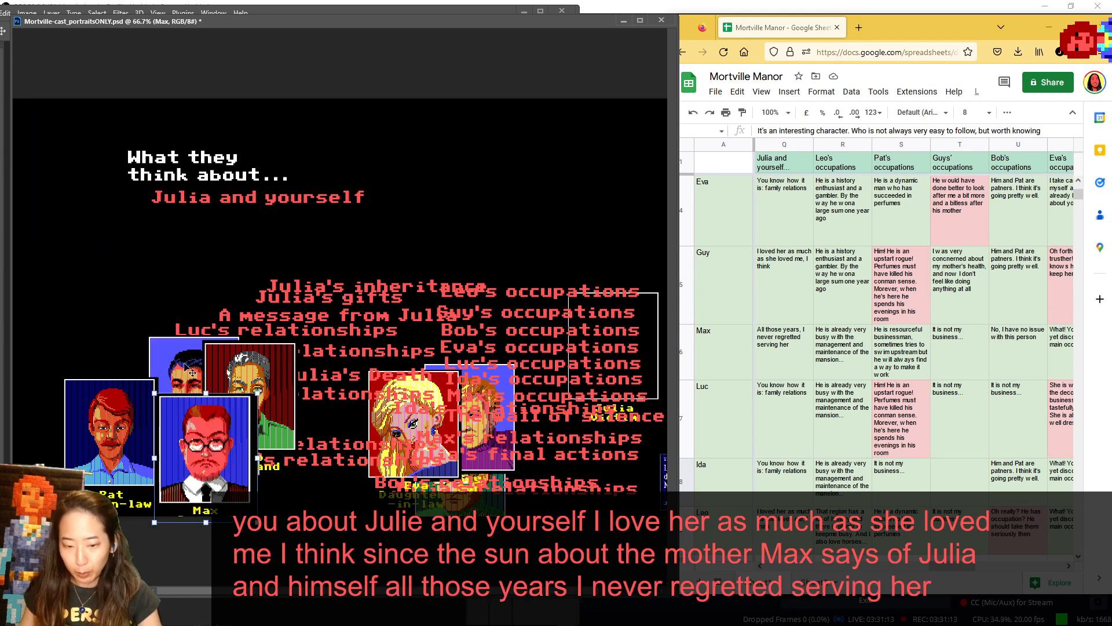
pyautogui.moveTo(185, 365); pyautogui.dragTo(60, 150)
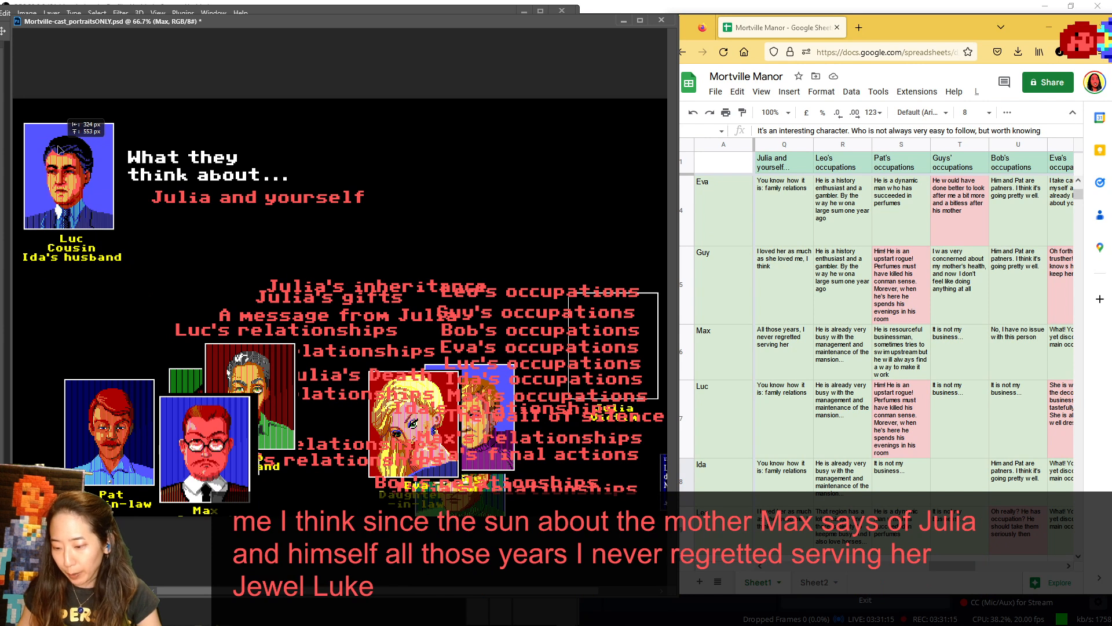
pyautogui.hotkey('ctrl', 'z')
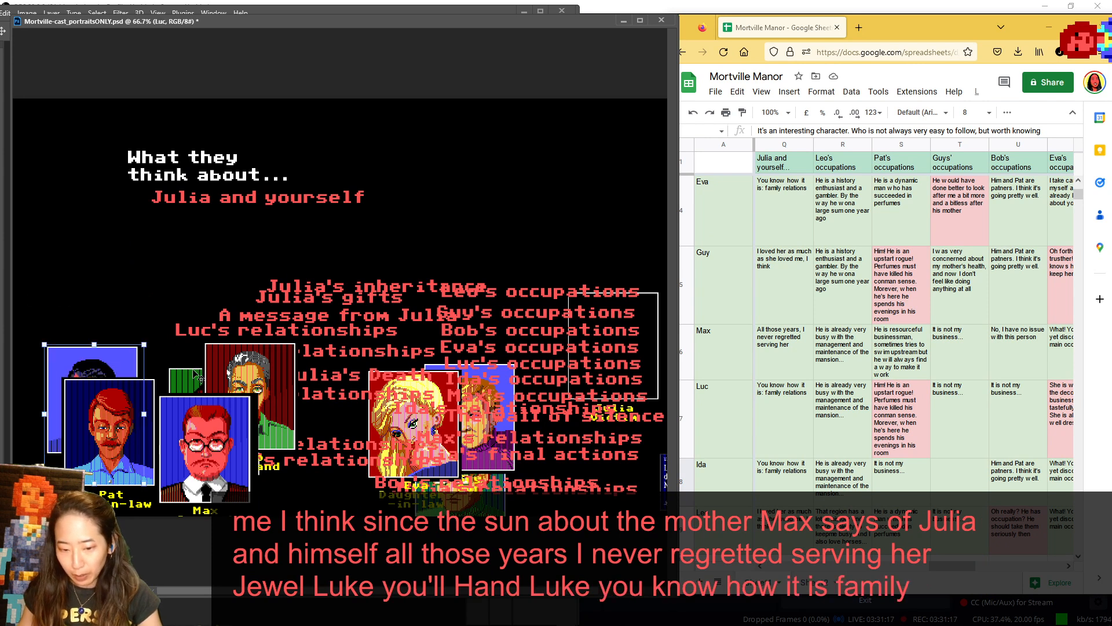
# - Move Ida next to Eva, and show Leo in the speaker spot for his Julia and yourself answer
pyautogui.moveTo(201, 378); pyautogui.dragTo(349, 439)
pyautogui.moveTo(267, 388); pyautogui.dragTo(89, 158)
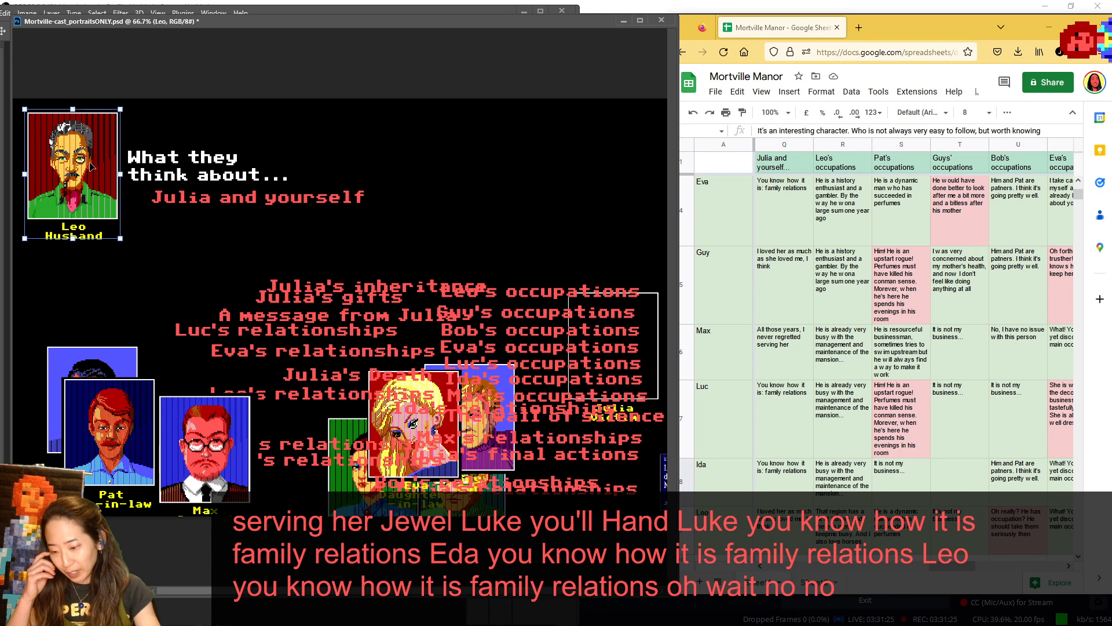
pyautogui.scroll(3, 831, 288)
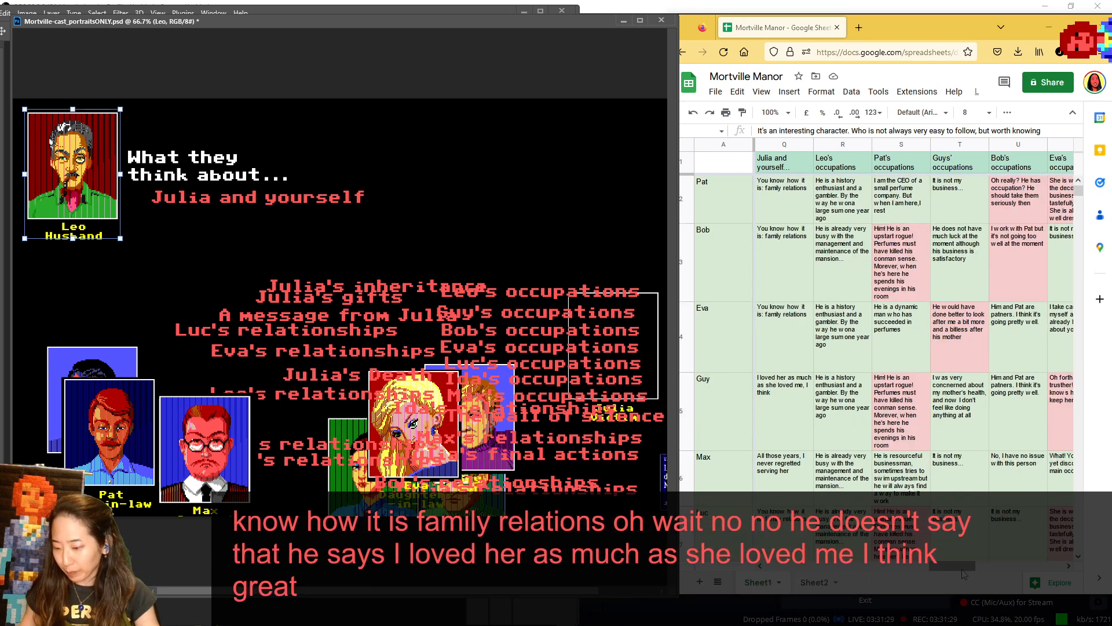
# - Bring the Leo's occupations answers to the front of the sheet, and replace Julia and yourself under the heading with Leo's occupations
pyautogui.moveTo(966, 572); pyautogui.dragTo(975, 572)
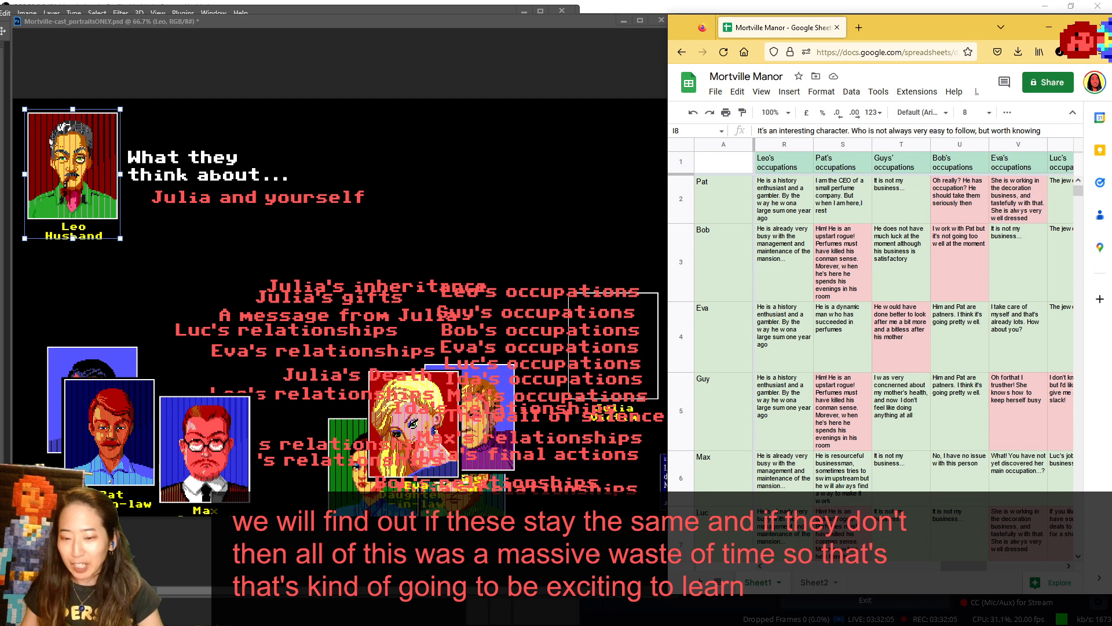
pyautogui.click(312, 206)
pyautogui.moveTo(308, 196); pyautogui.dragTo(393, 408)
pyautogui.moveTo(554, 288); pyautogui.dragTo(338, 200)
# - Return Leo beside Max, and show Pat and Bob in turn in the speaker spot before setting each back among the lower portraits
pyautogui.moveTo(75, 168); pyautogui.dragTo(307, 454)
pyautogui.moveTo(111, 432); pyautogui.dragTo(70, 161)
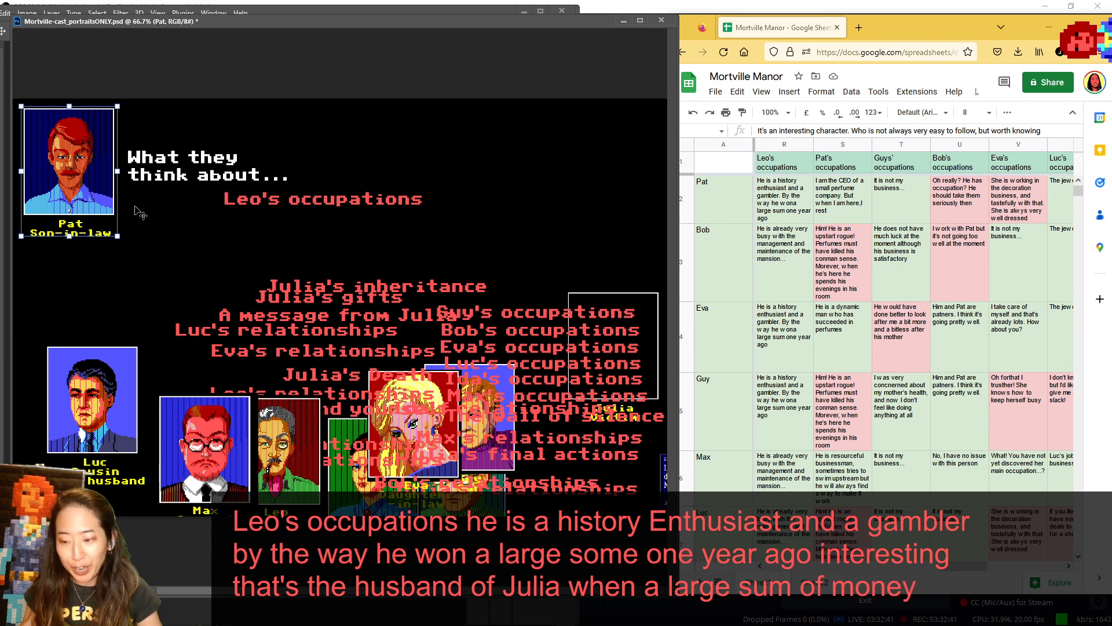
pyautogui.moveTo(88, 165); pyautogui.dragTo(139, 430)
pyautogui.moveTo(488, 510); pyautogui.dragTo(98, 199)
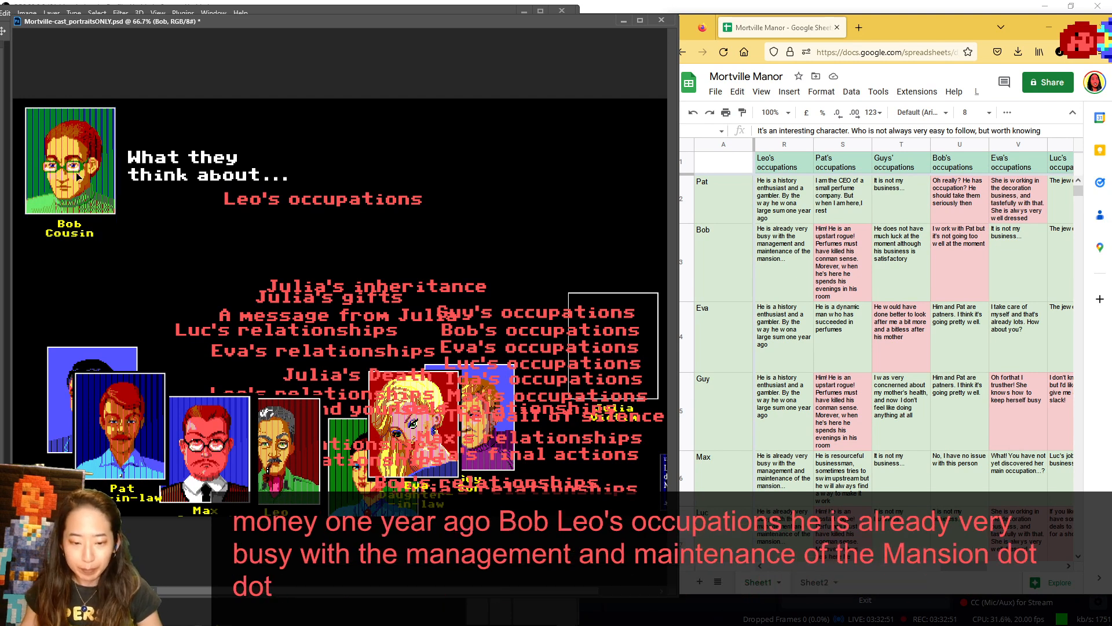
pyautogui.hotkey('ctrl', 'z')
# - Show Eva in the speaker spot for Leo's occupations, and set her and Guy side by side over the lower topic labels
pyautogui.moveTo(448, 402); pyautogui.dragTo(103, 128)
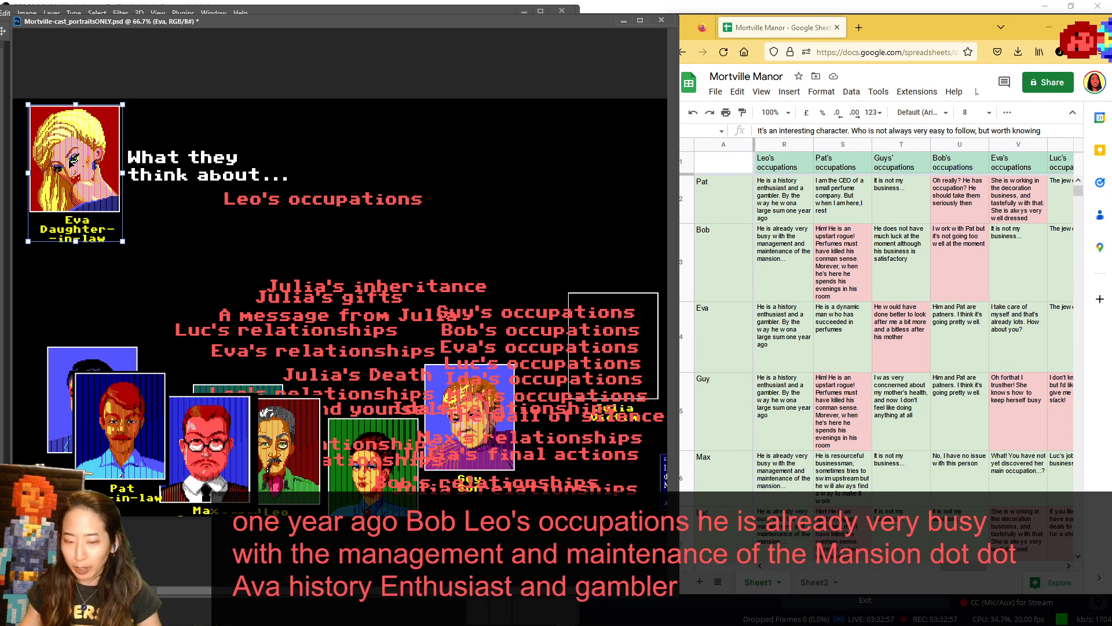
pyautogui.moveTo(71, 162); pyautogui.dragTo(396, 399)
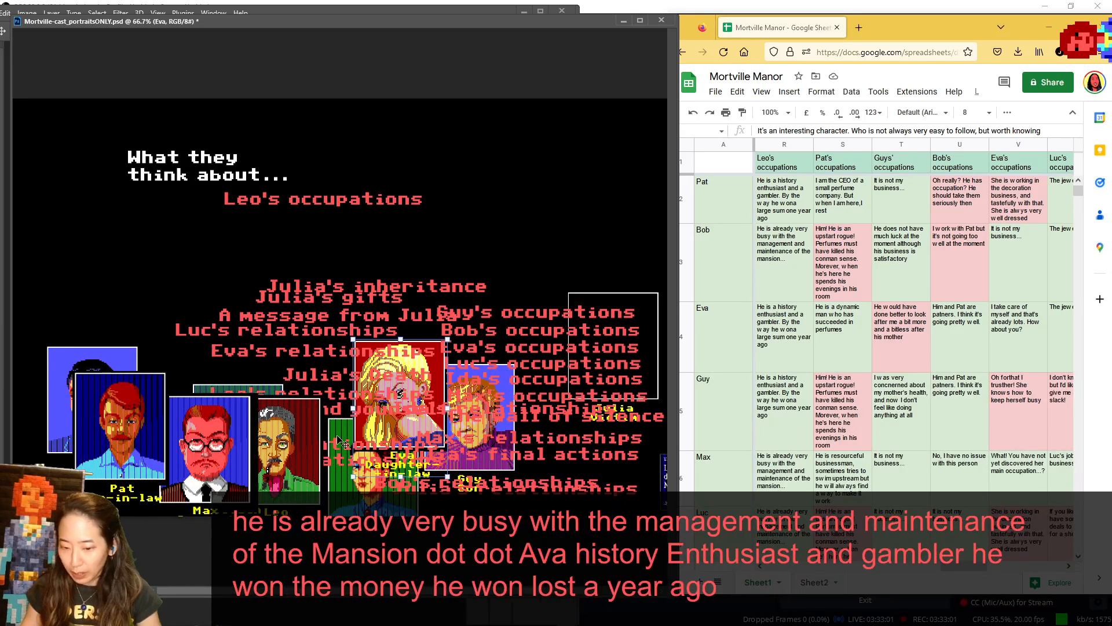
pyautogui.click(489, 424)
pyautogui.moveTo(490, 425); pyautogui.dragTo(524, 437)
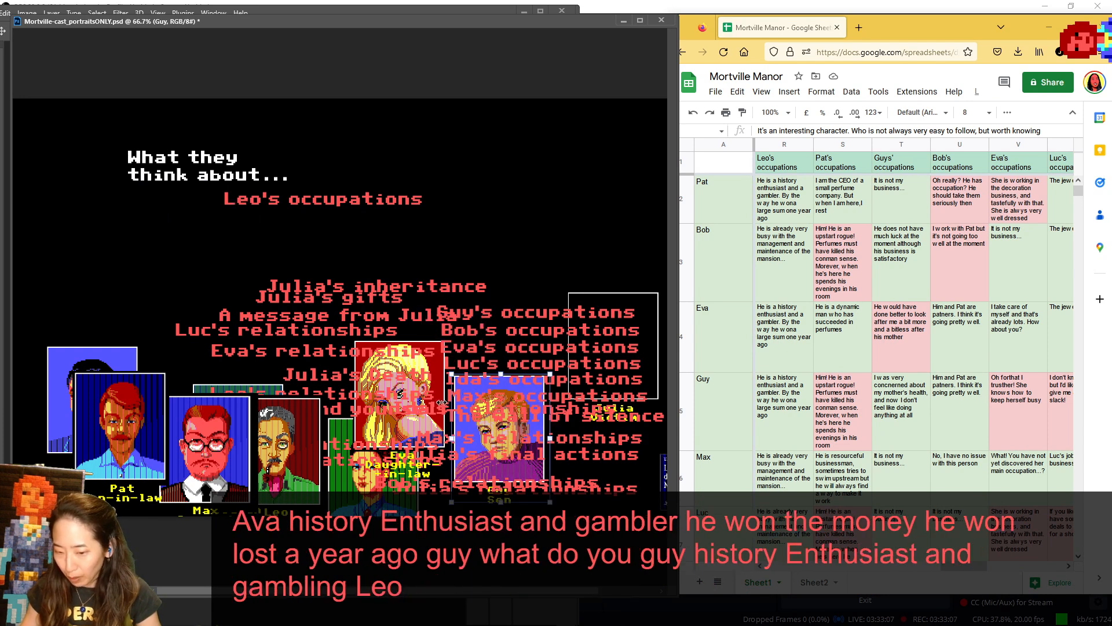
# - Set Max in front of Eva and Luc behind Pat, and show Leo in the speaker spot for his own occupations
pyautogui.moveTo(204, 425); pyautogui.dragTo(322, 377)
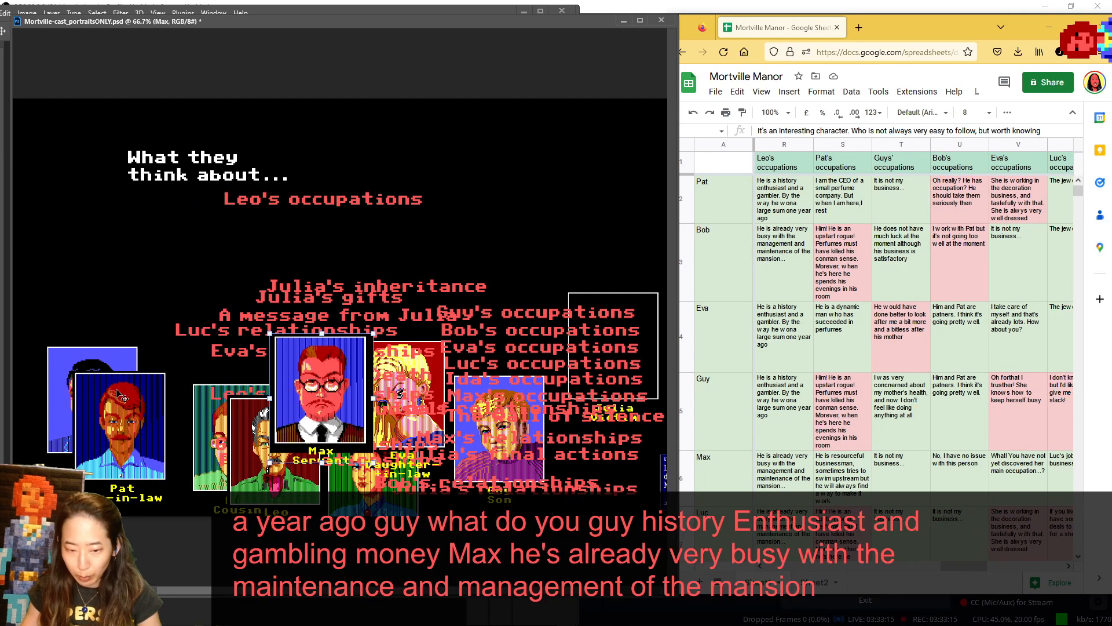
pyautogui.moveTo(103, 341); pyautogui.dragTo(162, 387)
pyautogui.moveTo(257, 506); pyautogui.dragTo(67, 219)
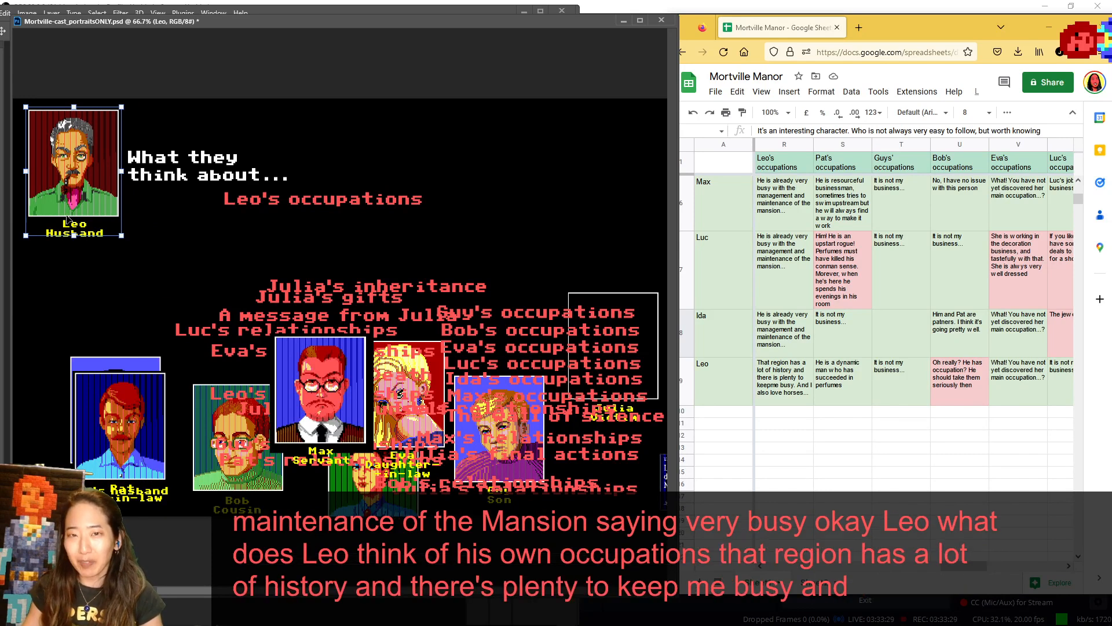
pyautogui.scroll(5, 869, 306)
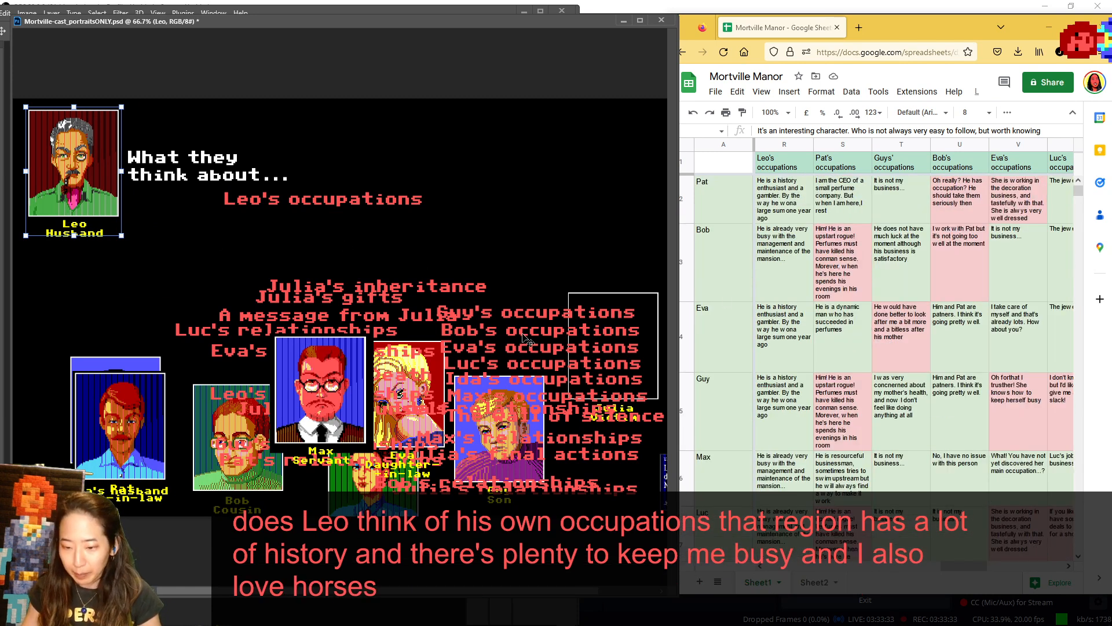
# - Move Max behind Pat, and clear Leo's occupations from under the heading, trying the Pat's relationships label there in its place
pyautogui.moveTo(321, 371); pyautogui.dragTo(172, 388)
pyautogui.moveTo(345, 462); pyautogui.dragTo(380, 470)
pyautogui.moveTo(384, 237); pyautogui.dragTo(310, 198)
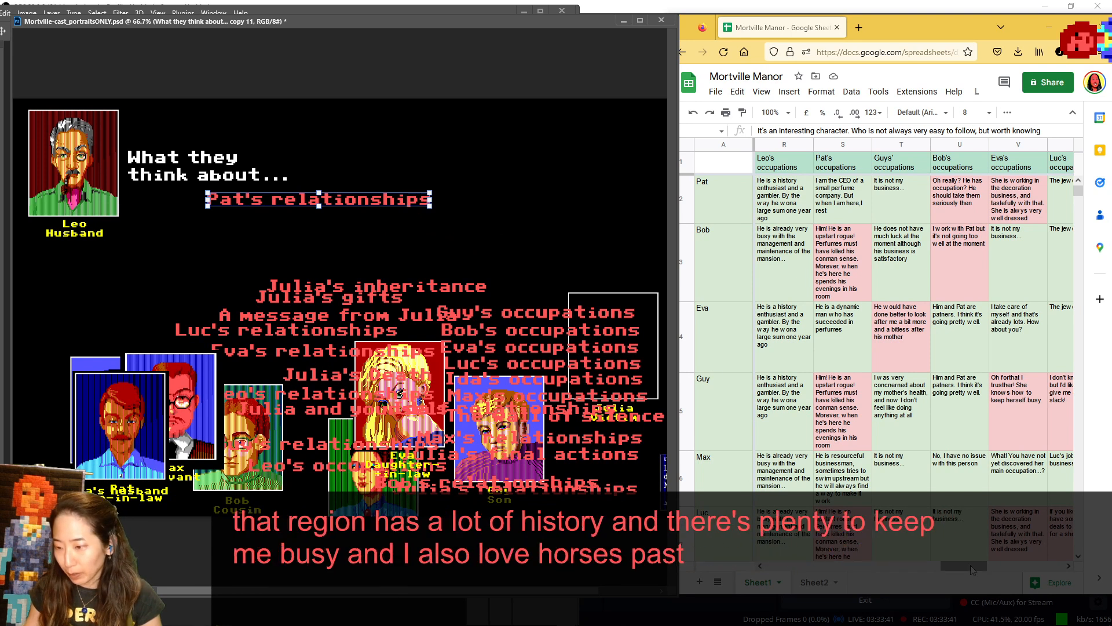
pyautogui.moveTo(384, 203); pyautogui.dragTo(376, 438)
# - Move Eva, Guy and Max off the stacked topic labels and shift the relationships labels to look for a Pat's occupations label
pyautogui.moveTo(431, 367); pyautogui.dragTo(561, 233)
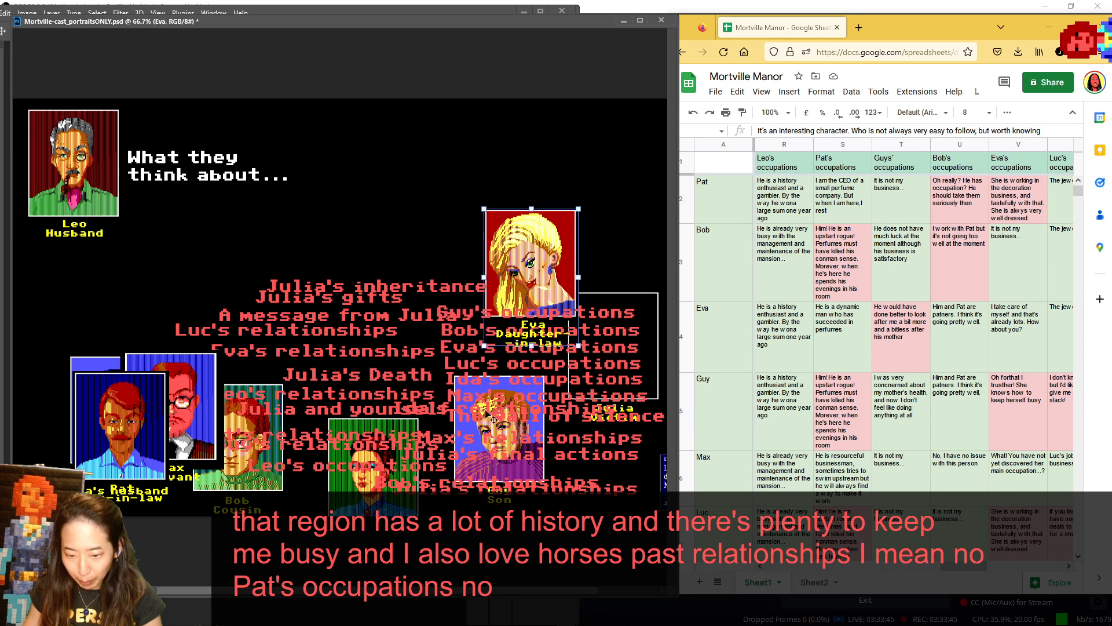
pyautogui.moveTo(529, 417); pyautogui.dragTo(117, 332)
pyautogui.moveTo(199, 384); pyautogui.dragTo(120, 339)
pyautogui.moveTo(261, 436); pyautogui.dragTo(300, 230)
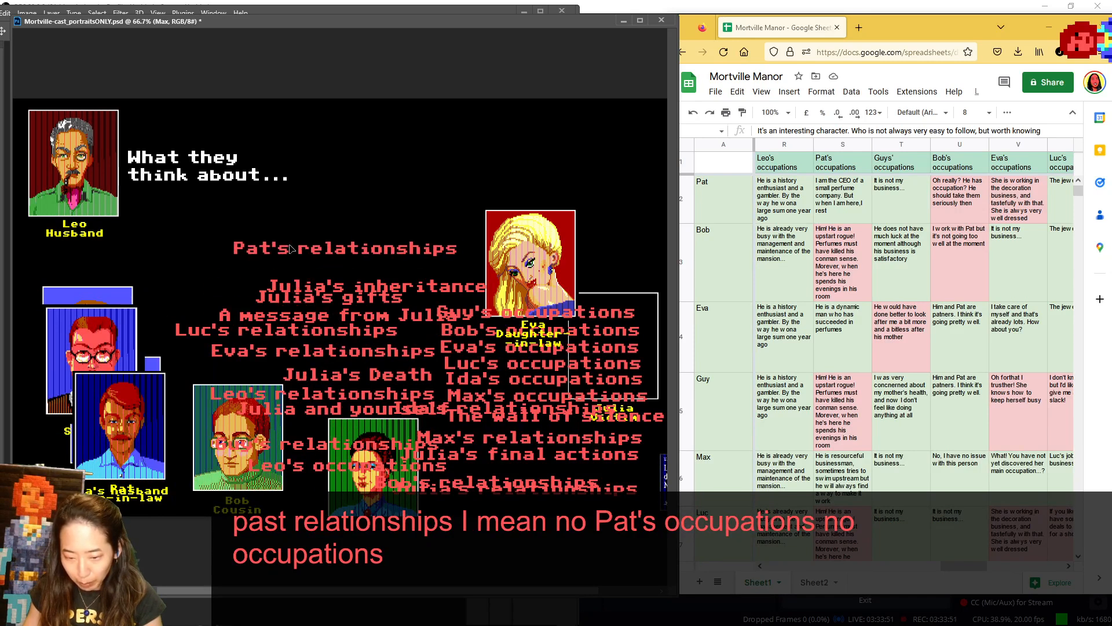
pyautogui.moveTo(546, 239); pyautogui.dragTo(576, 190)
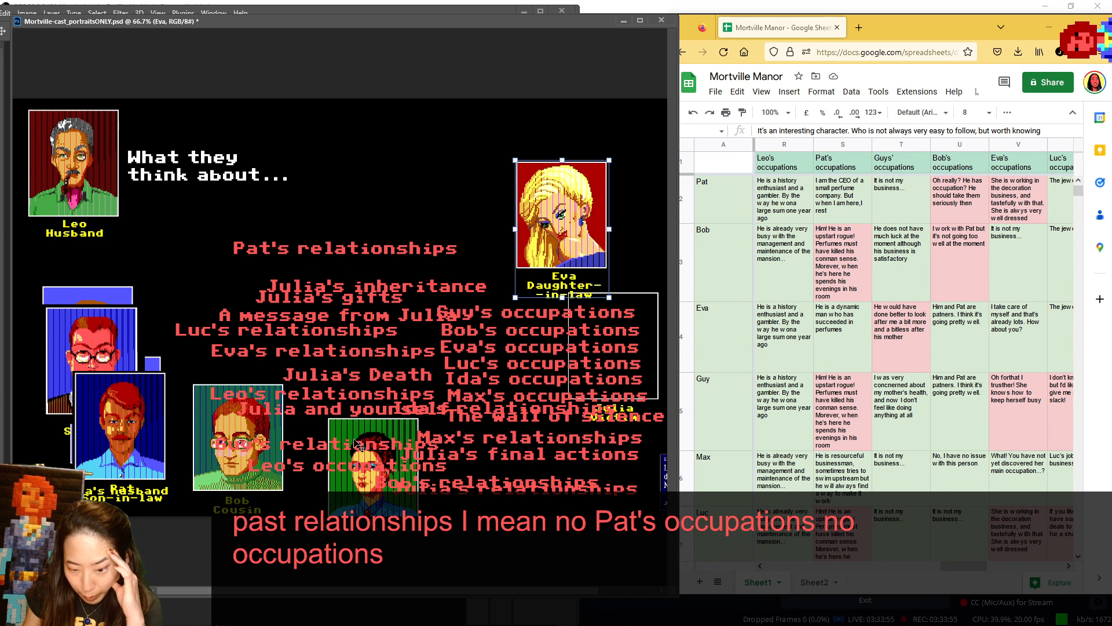
pyautogui.moveTo(356, 445); pyautogui.dragTo(351, 430)
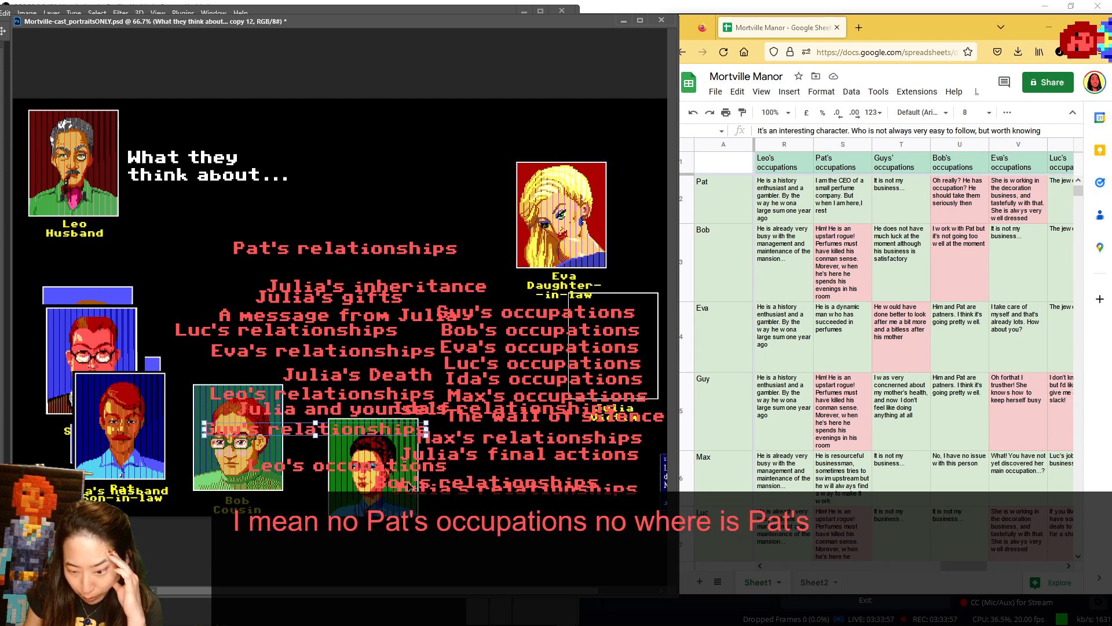
pyautogui.moveTo(409, 485); pyautogui.dragTo(398, 476)
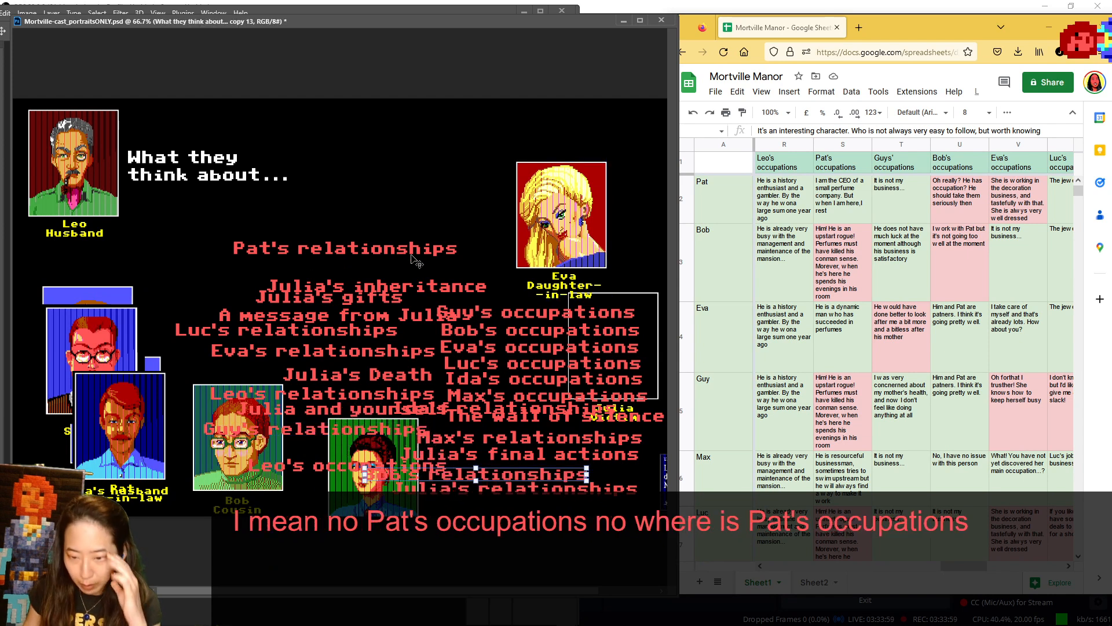
# - Duplicate the Pat's relationships label under the heading and change the copy's text to "Pat's occupations"
pyautogui.moveTo(413, 248); pyautogui.dragTo(370, 200)
pyautogui.press('t')
pyautogui.moveTo(278, 199); pyautogui.dragTo(453, 192)
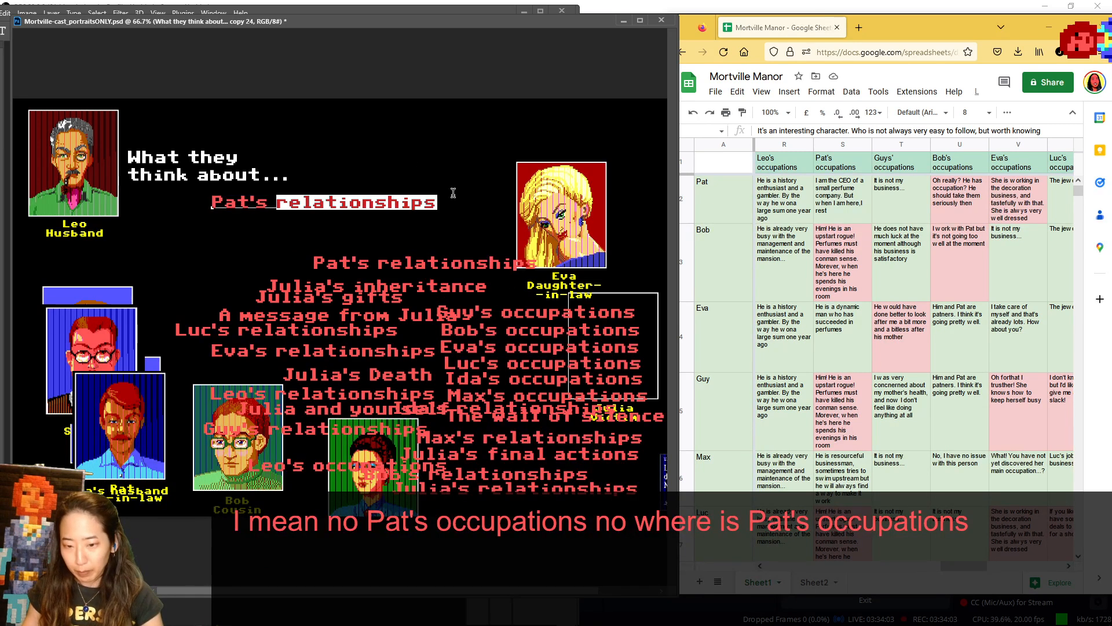
pyautogui.write('occup')
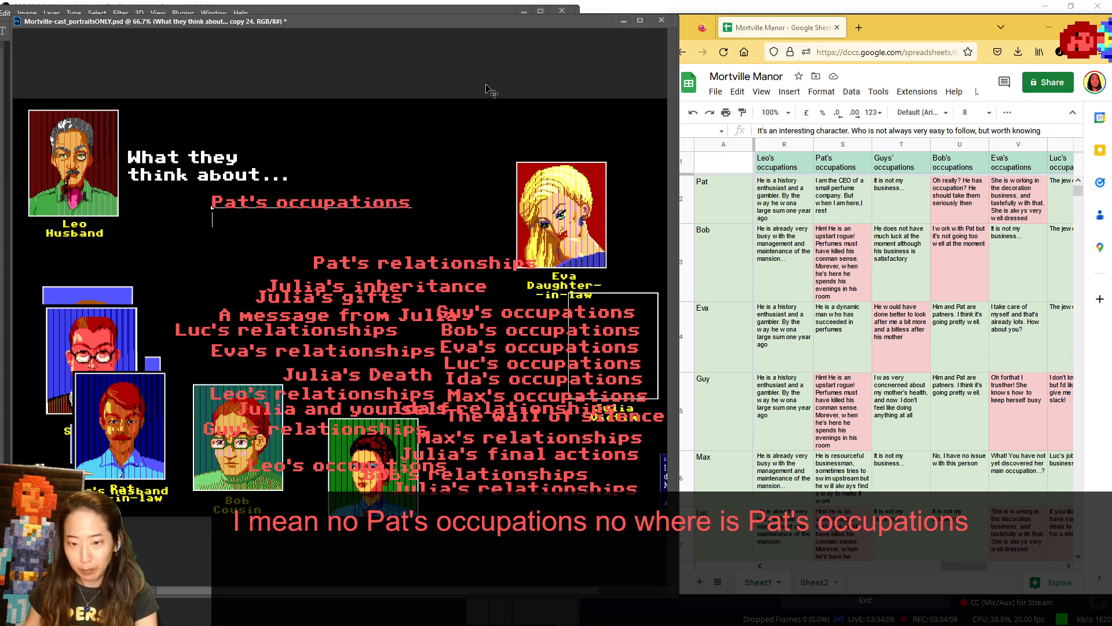
pyautogui.click(489, 139)
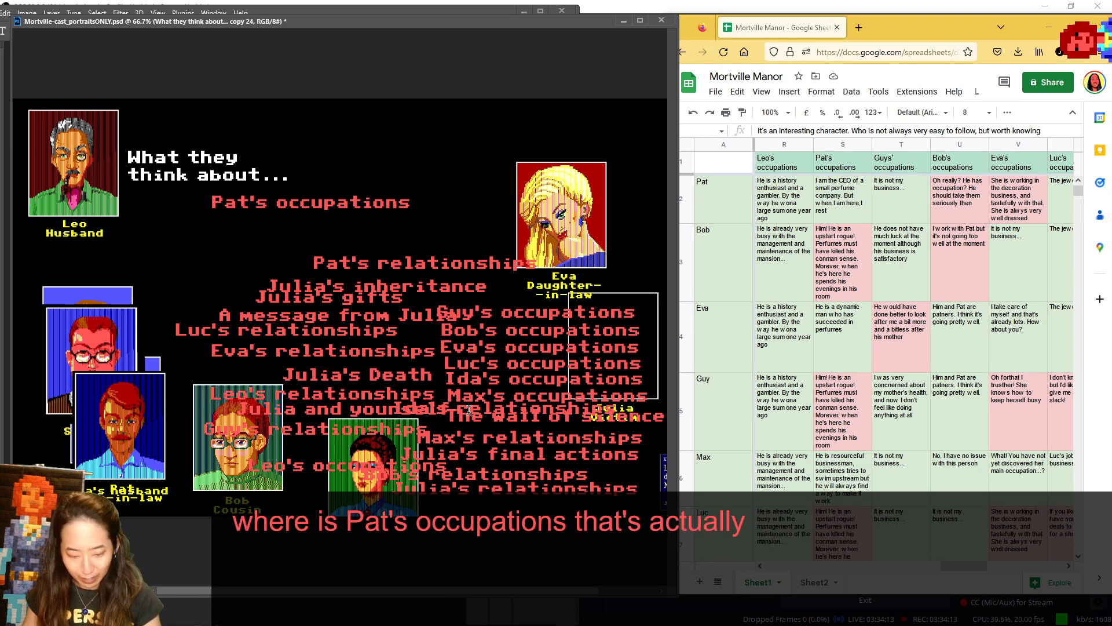
pyautogui.press('v')
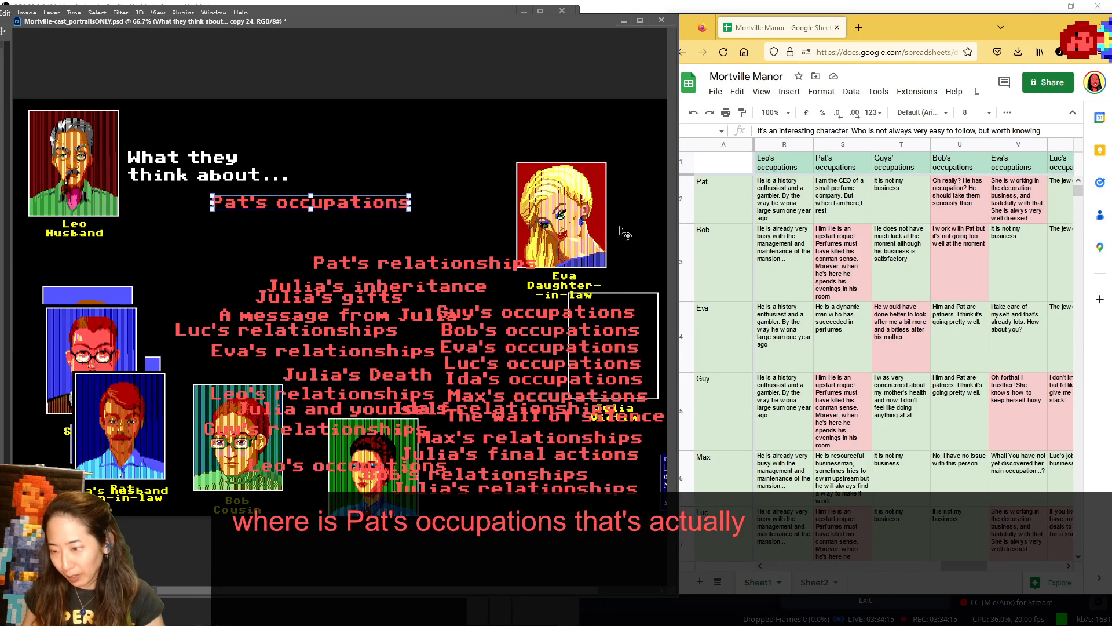
# - Bring the Pat's occupations column to the front of the sheet's notes, and clear Leo from the speaker spot to the lower portraits
pyautogui.click(973, 570)
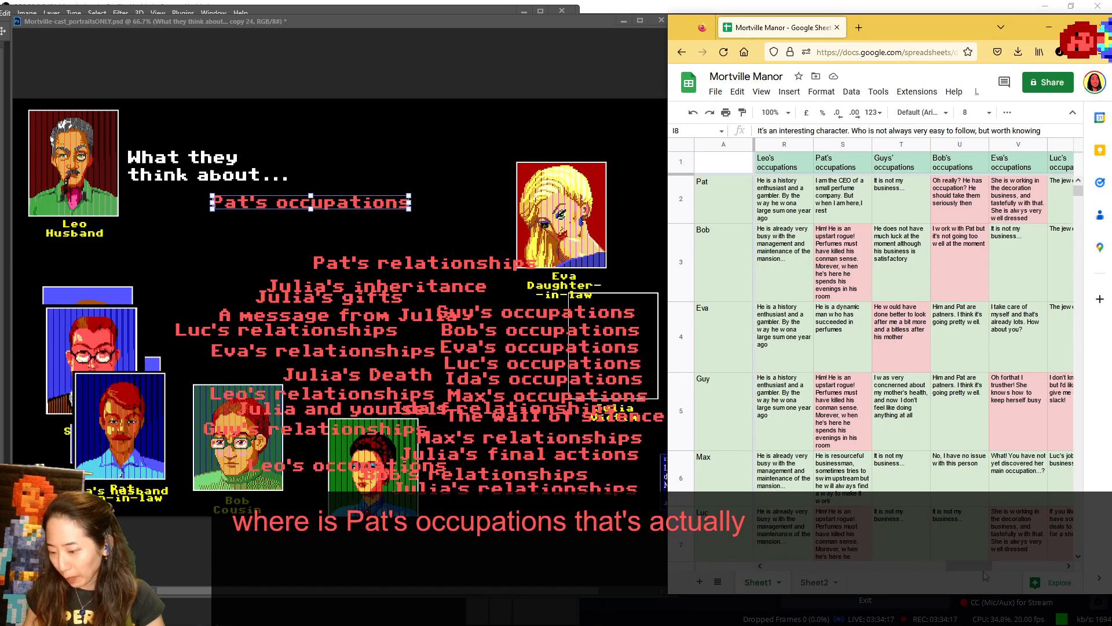
pyautogui.moveTo(985, 573); pyautogui.dragTo(989, 574)
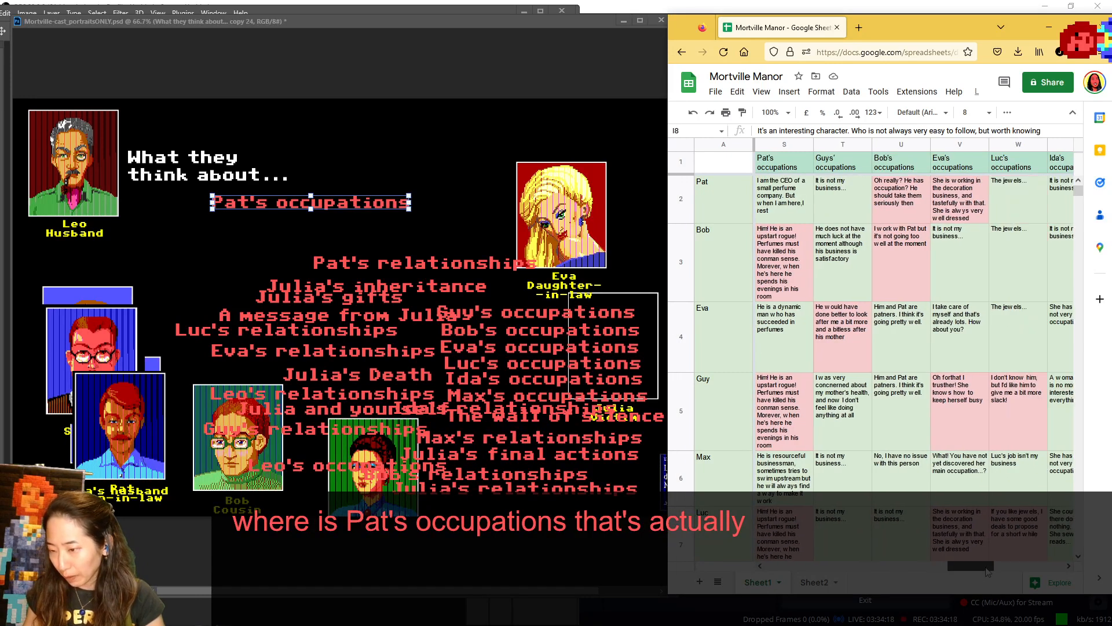
pyautogui.click(54, 167)
pyautogui.moveTo(79, 176); pyautogui.dragTo(355, 461)
# - Set Eva over Julia's empty frame, and show Pat in the speaker spot before placing him beside the Pat's occupations label
pyautogui.moveTo(131, 376); pyautogui.dragTo(455, 103)
pyautogui.moveTo(587, 212); pyautogui.dragTo(614, 342)
pyautogui.moveTo(430, 169); pyautogui.dragTo(80, 176)
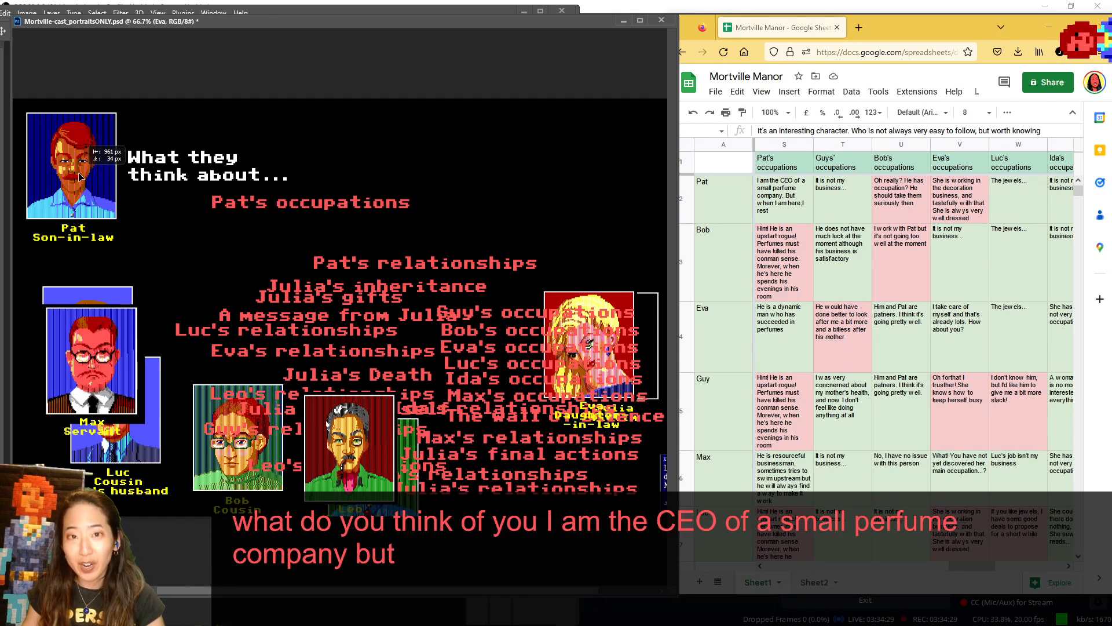
pyautogui.moveTo(79, 176); pyautogui.dragTo(485, 171)
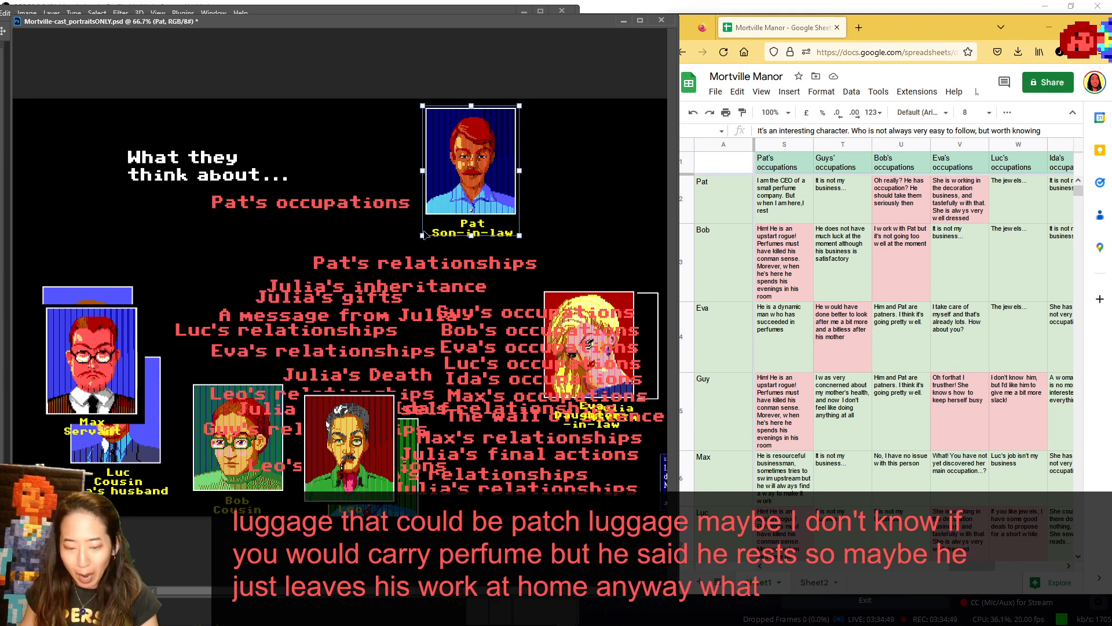
# - Show Bob and Eva in turn in the speaker spot for Pat's occupations, returning each to the lower portraits
pyautogui.moveTo(226, 461); pyautogui.dragTo(58, 182)
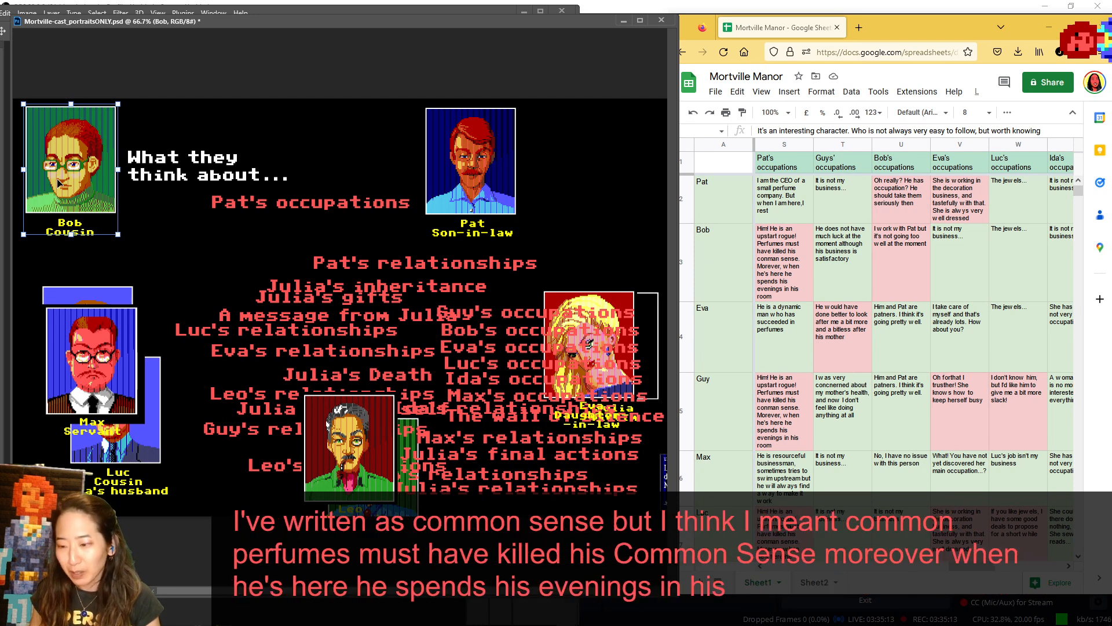
pyautogui.moveTo(164, 105); pyautogui.dragTo(305, 403)
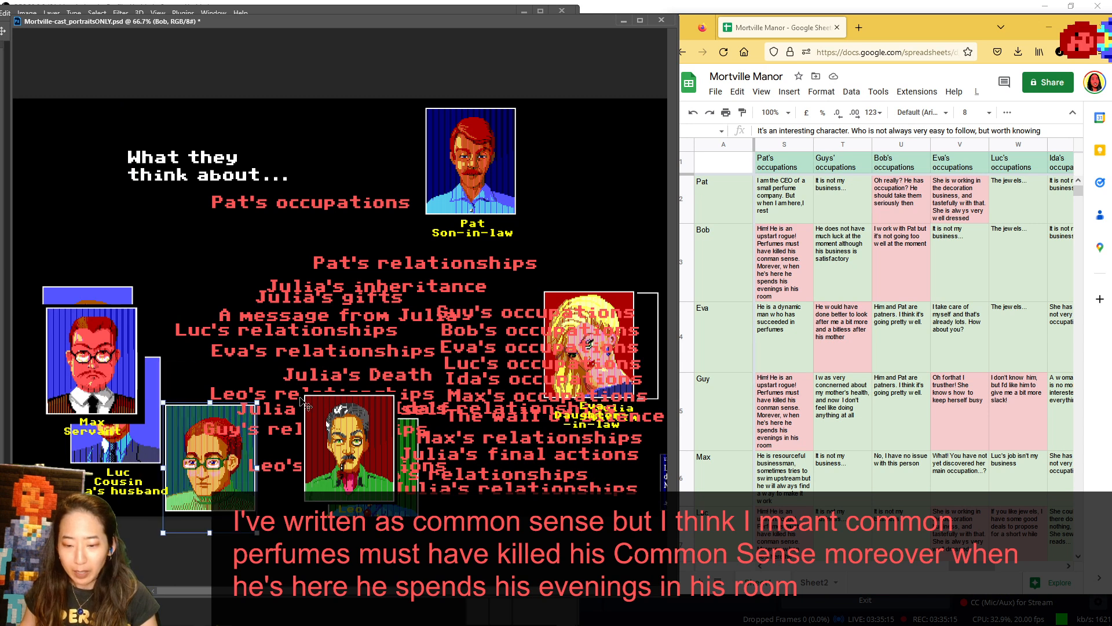
pyautogui.moveTo(581, 299); pyautogui.dragTo(74, 123)
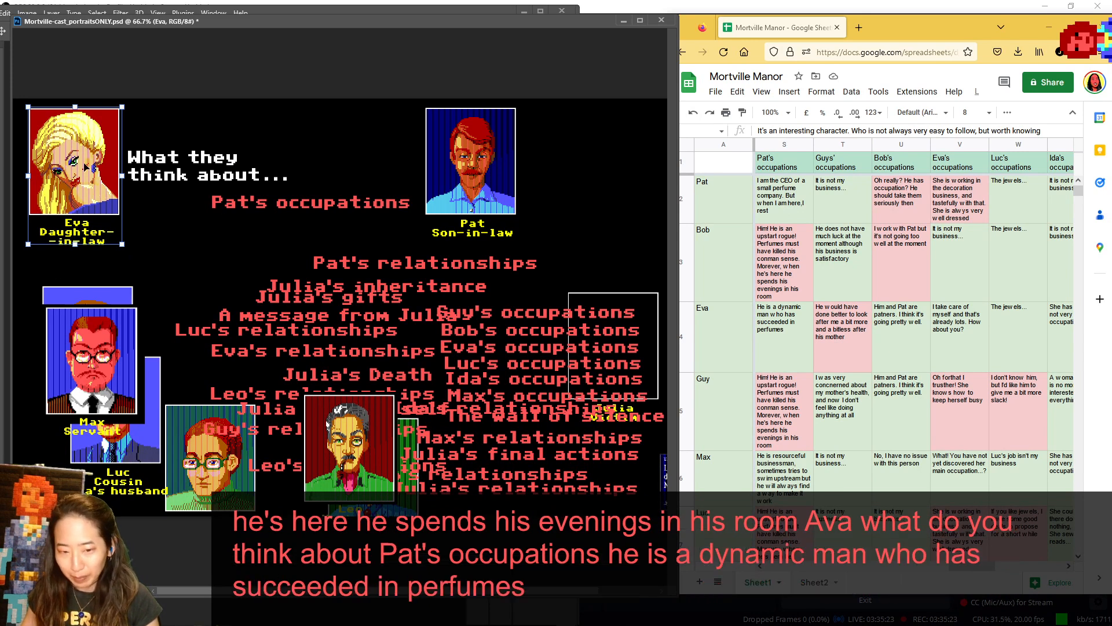
pyautogui.moveTo(86, 168); pyautogui.dragTo(517, 442)
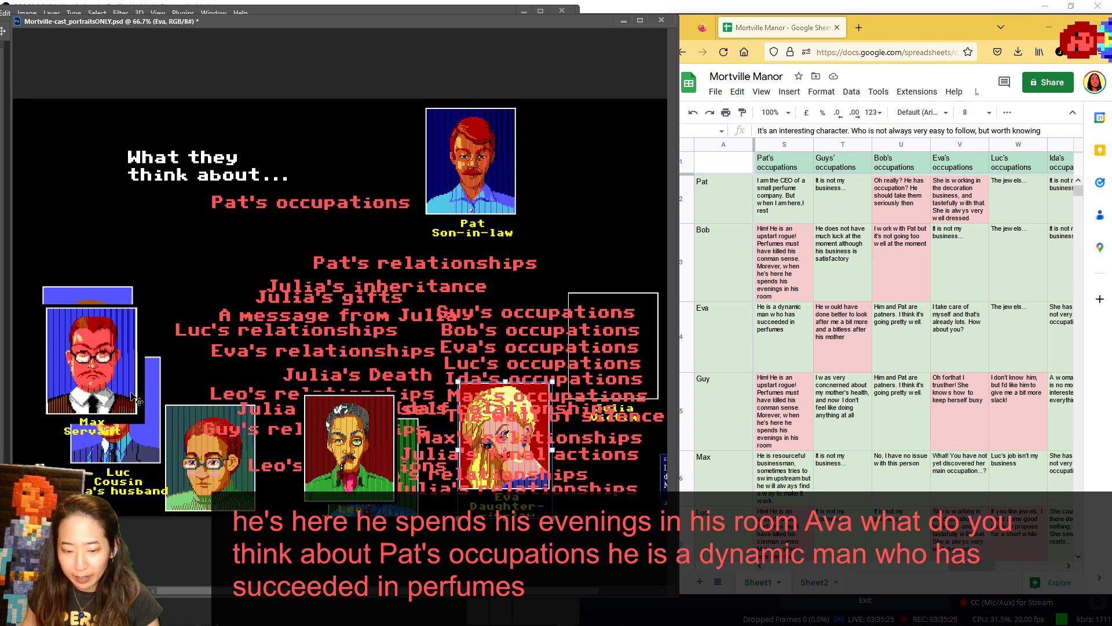
# - Move Max beside Leo, and show Guy and Max in turn in the speaker spot for Pat's occupations before setting each back
pyautogui.moveTo(135, 400); pyautogui.dragTo(306, 471)
pyautogui.moveTo(99, 314); pyautogui.dragTo(76, 138)
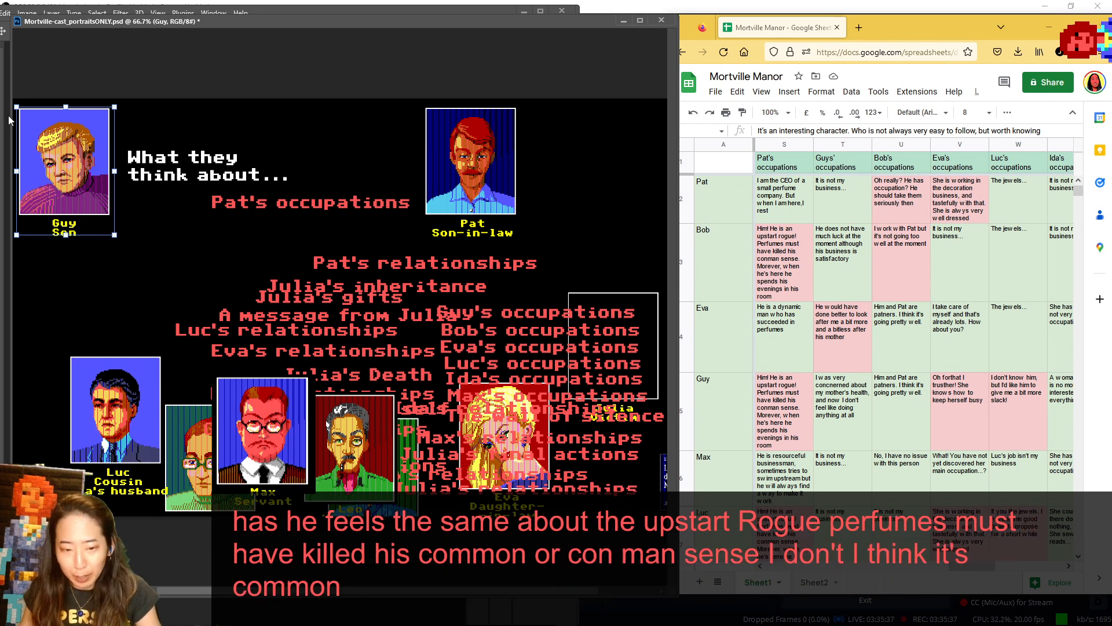
pyautogui.moveTo(74, 171); pyautogui.dragTo(218, 428)
pyautogui.moveTo(277, 449); pyautogui.dragTo(82, 184)
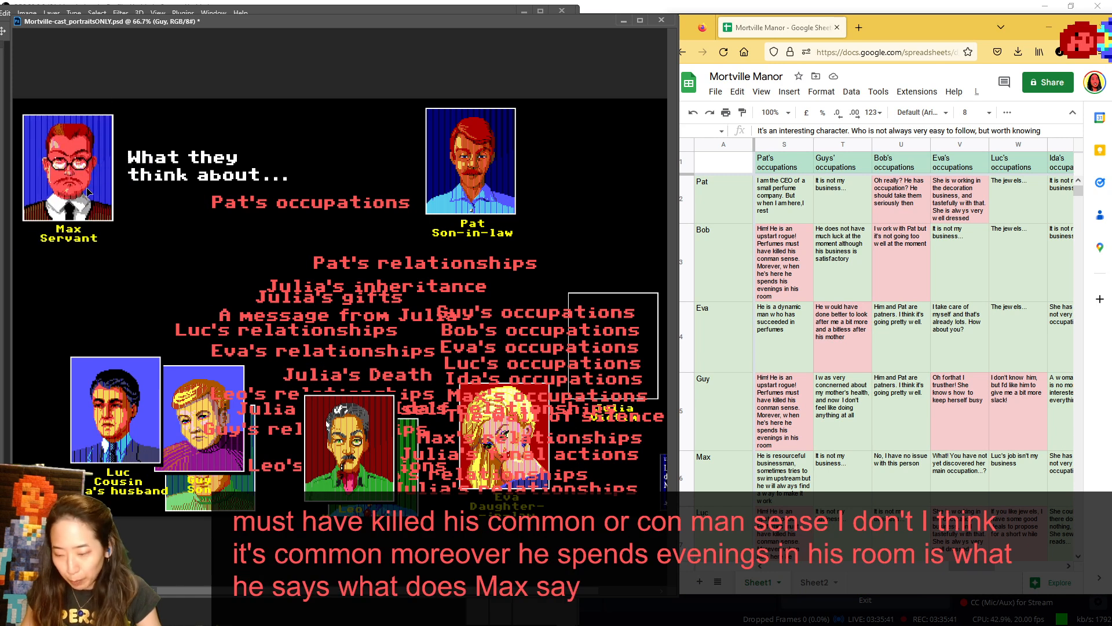
pyautogui.scroll(-2, 766, 335)
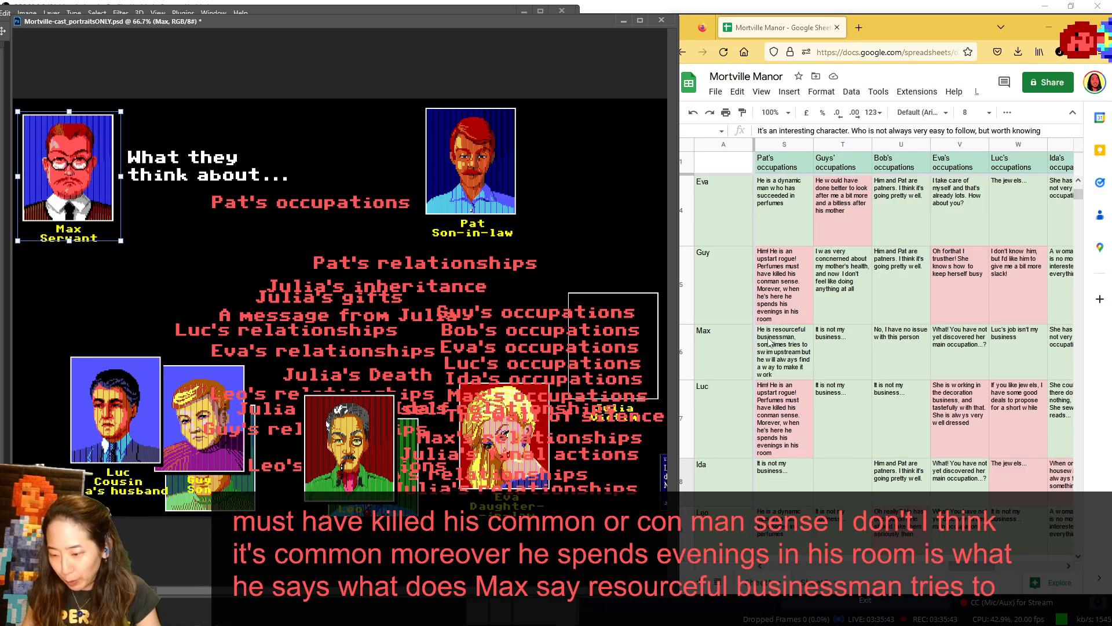
pyautogui.moveTo(107, 177); pyautogui.dragTo(305, 423)
# - Show Luc, Ida and Leo in turn in the speaker spot for Pat's occupations, setting Luc and Ida back among the lower portraits
pyautogui.moveTo(129, 414); pyautogui.dragTo(77, 161)
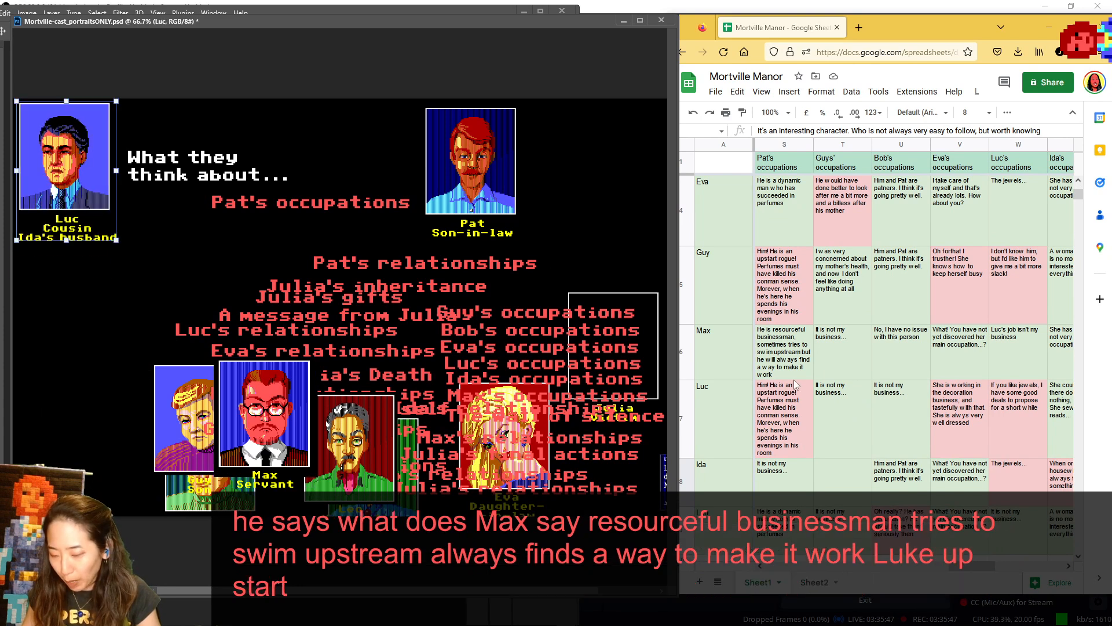
pyautogui.scroll(-3, 794, 384)
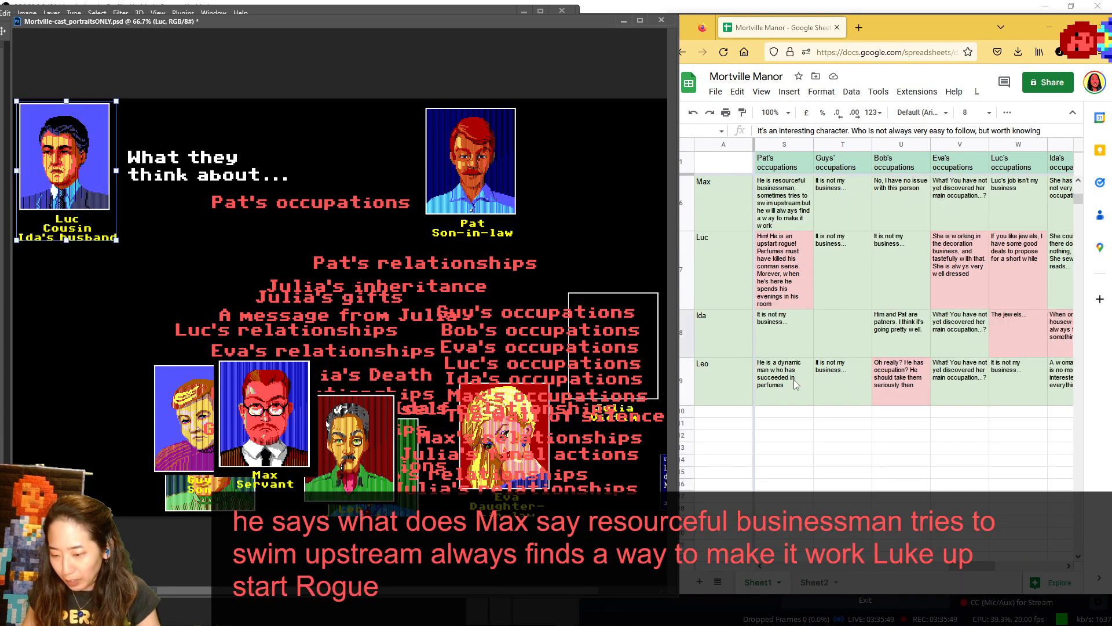
pyautogui.moveTo(330, 258); pyautogui.dragTo(116, 200)
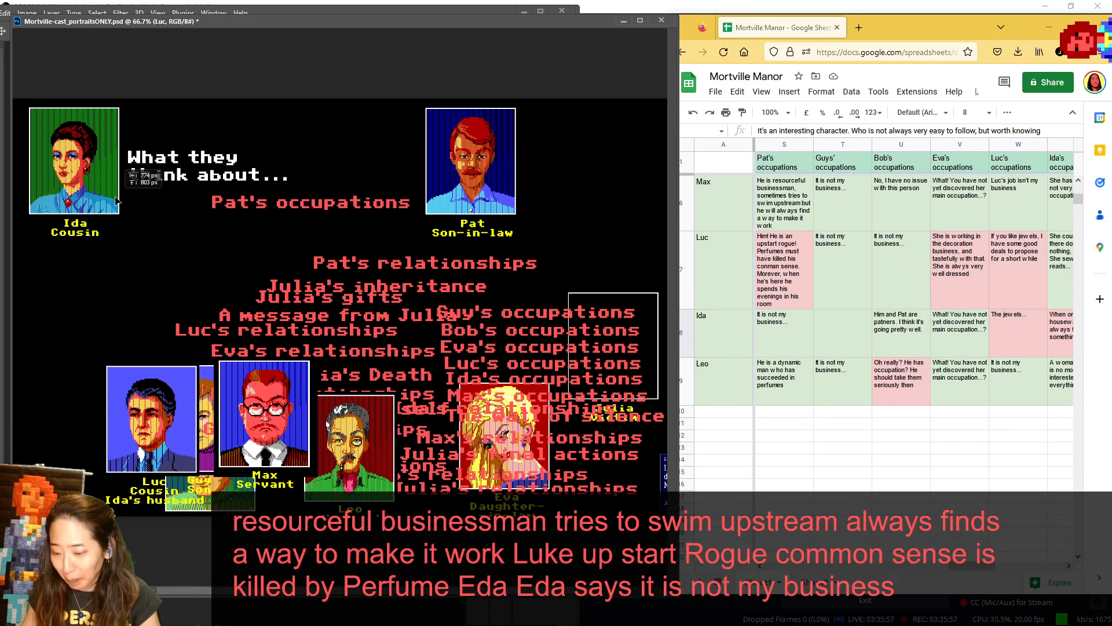
pyautogui.moveTo(116, 200); pyautogui.dragTo(103, 489)
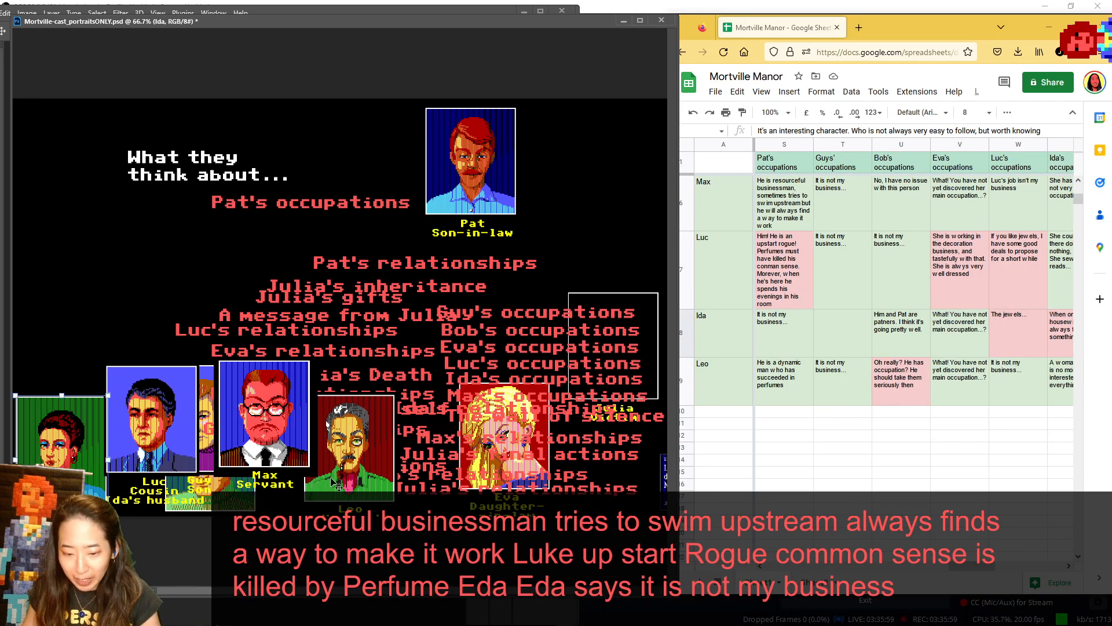
pyautogui.moveTo(353, 481); pyautogui.dragTo(73, 191)
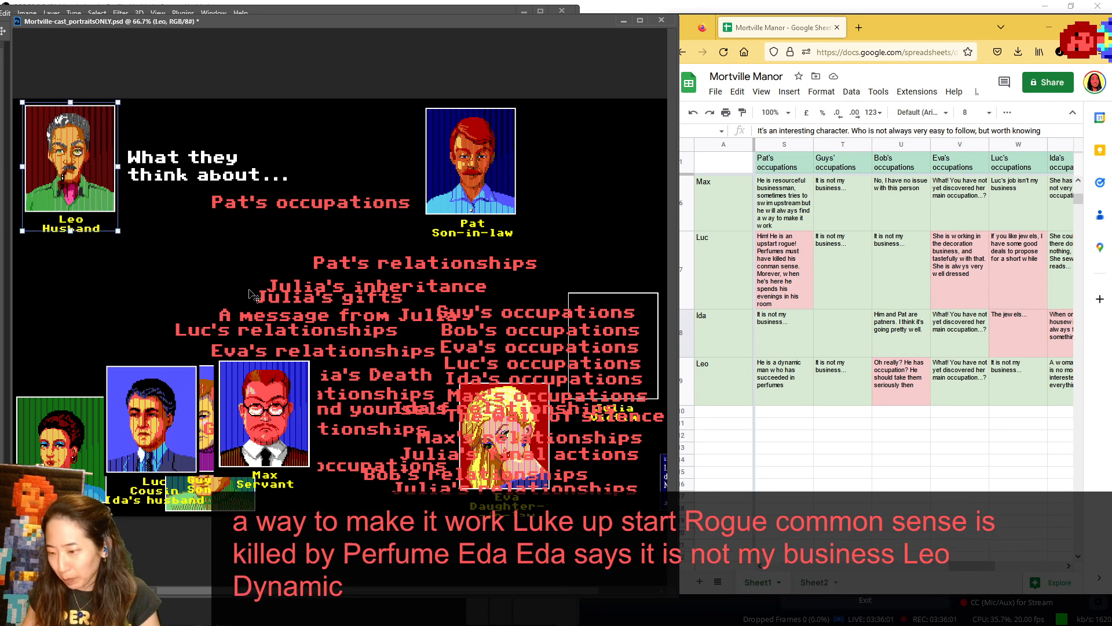
# - Advance the sheet to Guy's occupations, and replace Pat with Guy as the subject portrait, setting Pat and Max among the lower portraits
pyautogui.moveTo(966, 569); pyautogui.dragTo(979, 573)
pyautogui.click(413, 367)
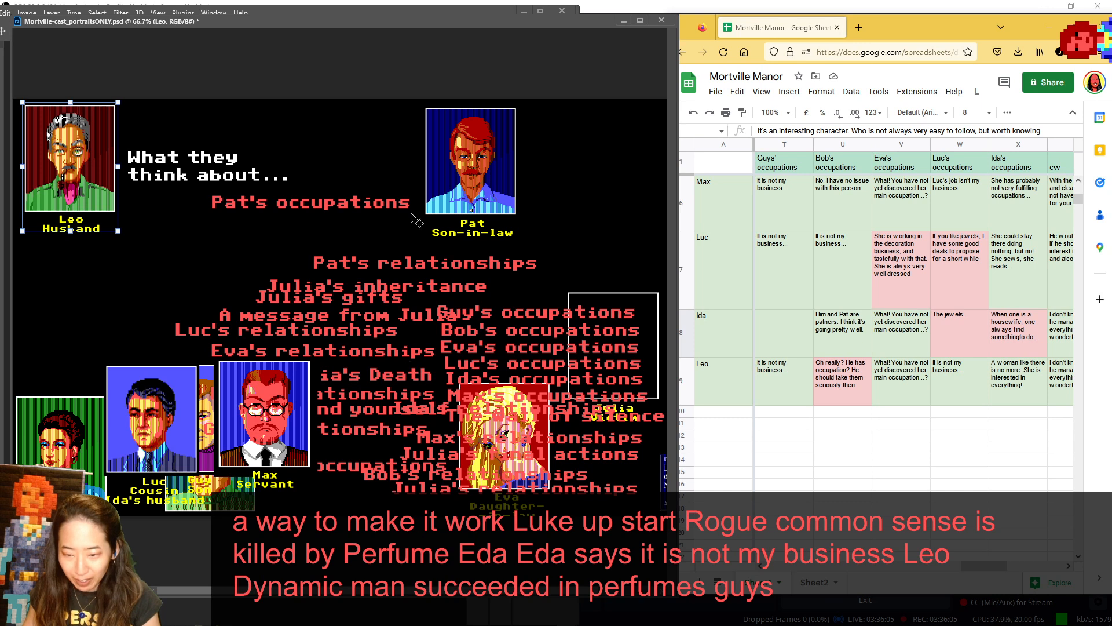
pyautogui.moveTo(458, 152); pyautogui.dragTo(439, 376)
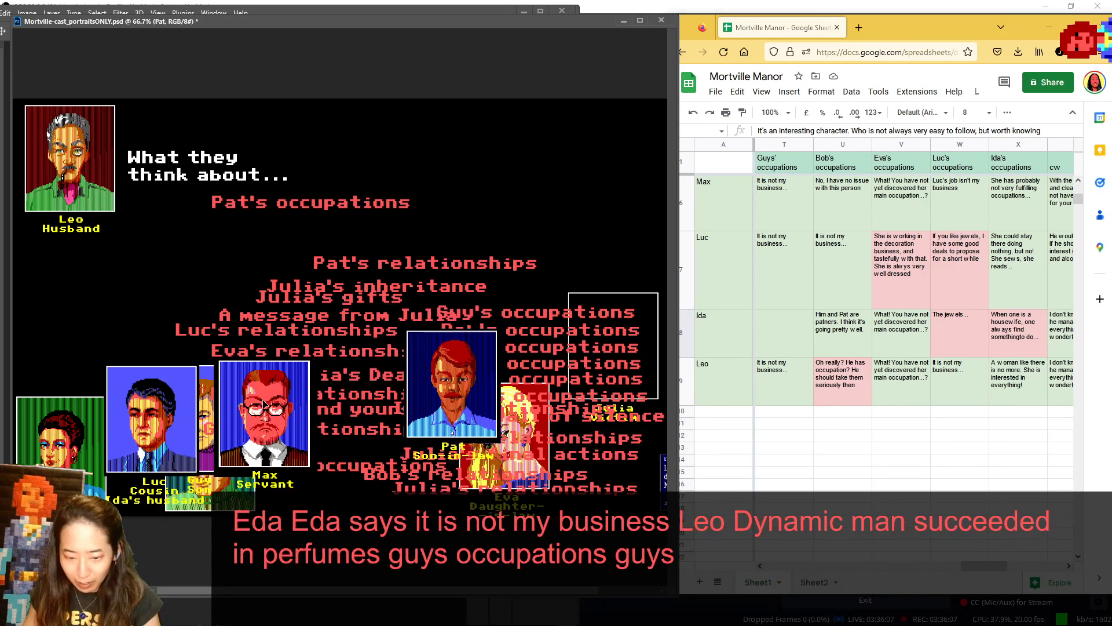
pyautogui.moveTo(264, 403); pyautogui.dragTo(357, 423)
pyautogui.moveTo(228, 385); pyautogui.dragTo(508, 132)
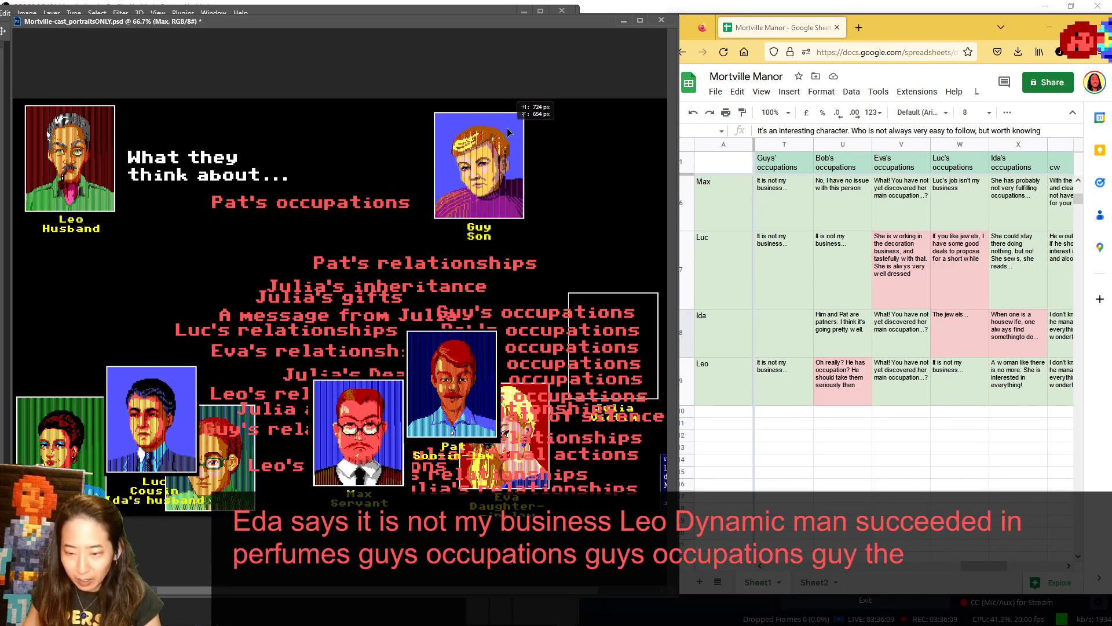
# - Swap the Pat's occupations label under the heading for Guy's occupations, and move Pat's relationships down among the other labels
pyautogui.moveTo(361, 223); pyautogui.dragTo(348, 472)
pyautogui.moveTo(542, 319); pyautogui.dragTo(319, 201)
pyautogui.moveTo(432, 264); pyautogui.dragTo(472, 308)
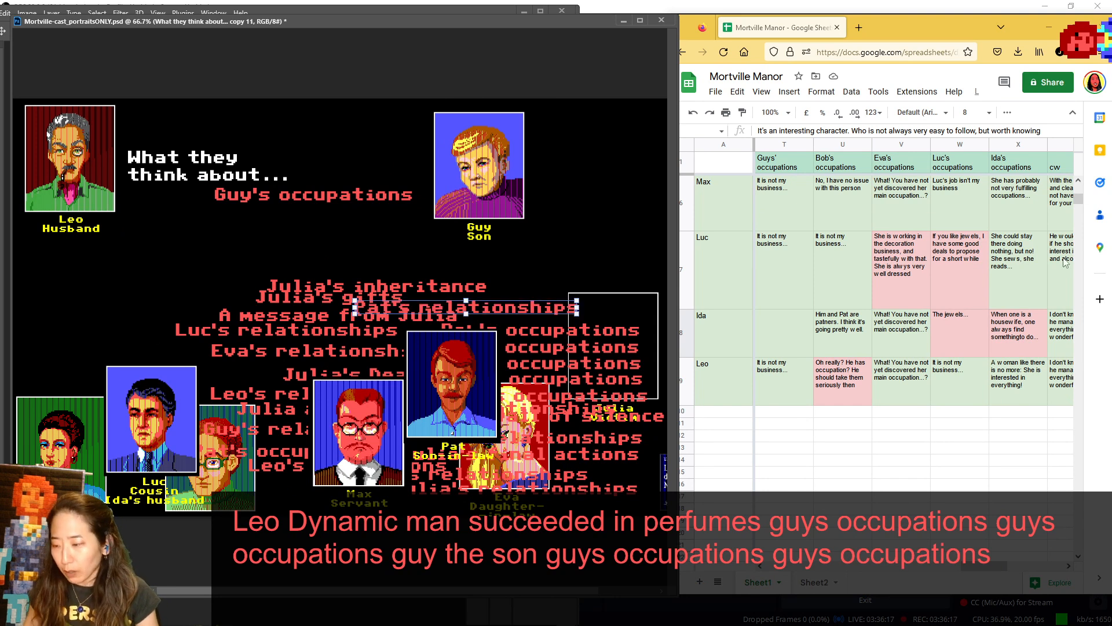
# - Return Leo to the lower portraits, and show Pat in the speaker spot for Guy's occupations before setting him beside Max
pyautogui.moveTo(1071, 197); pyautogui.dragTo(1076, 182)
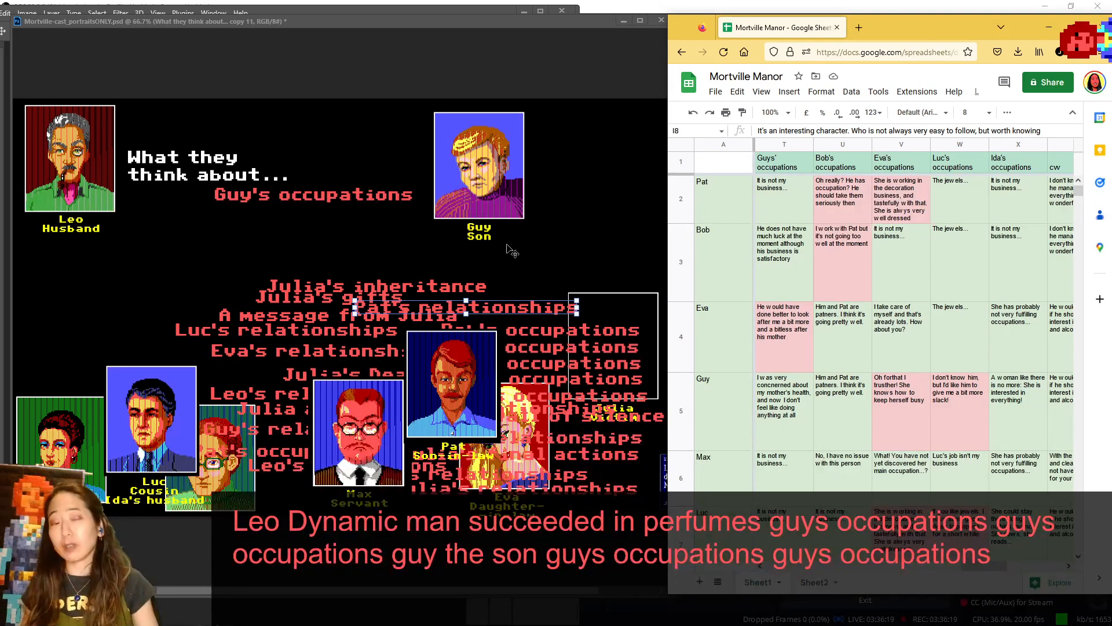
pyautogui.click(183, 305)
pyautogui.moveTo(63, 147); pyautogui.dragTo(348, 454)
pyautogui.moveTo(436, 411); pyautogui.dragTo(64, 176)
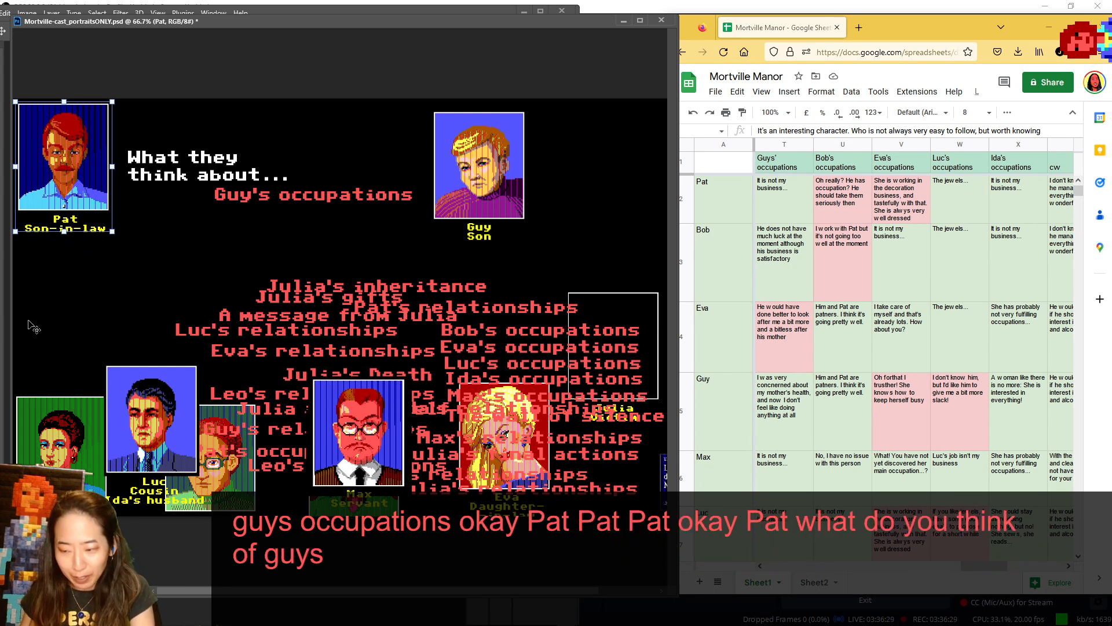
pyautogui.moveTo(64, 168); pyautogui.dragTo(433, 429)
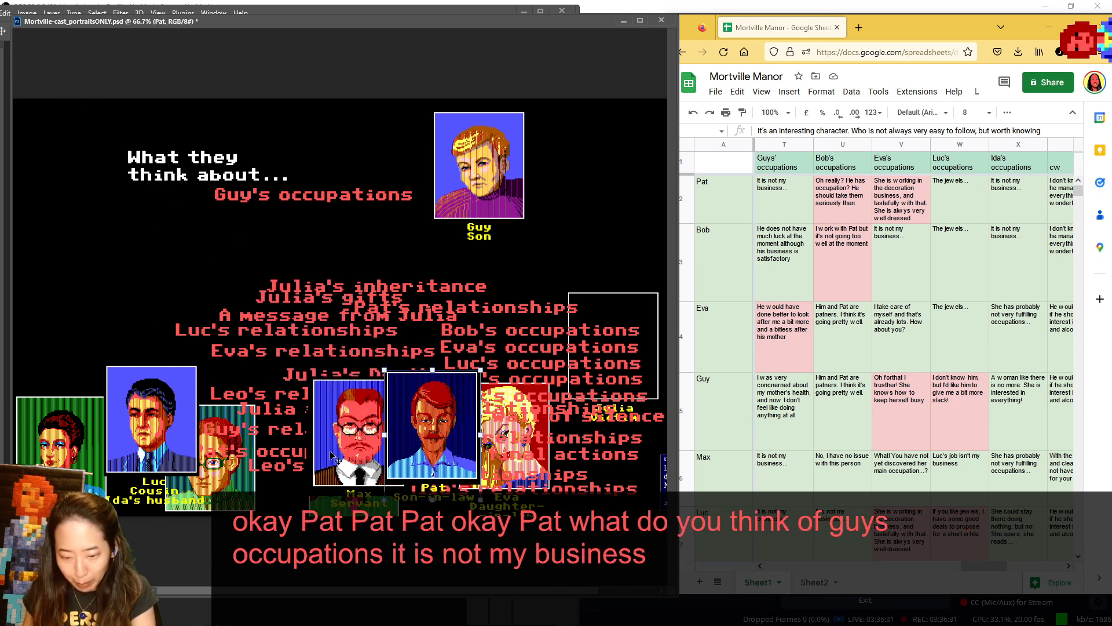
# - Show Bob in the speaker spot for Guy's occupations, set him back beside Luc, and put Eva in his place
pyautogui.moveTo(272, 503); pyautogui.dragTo(129, 208)
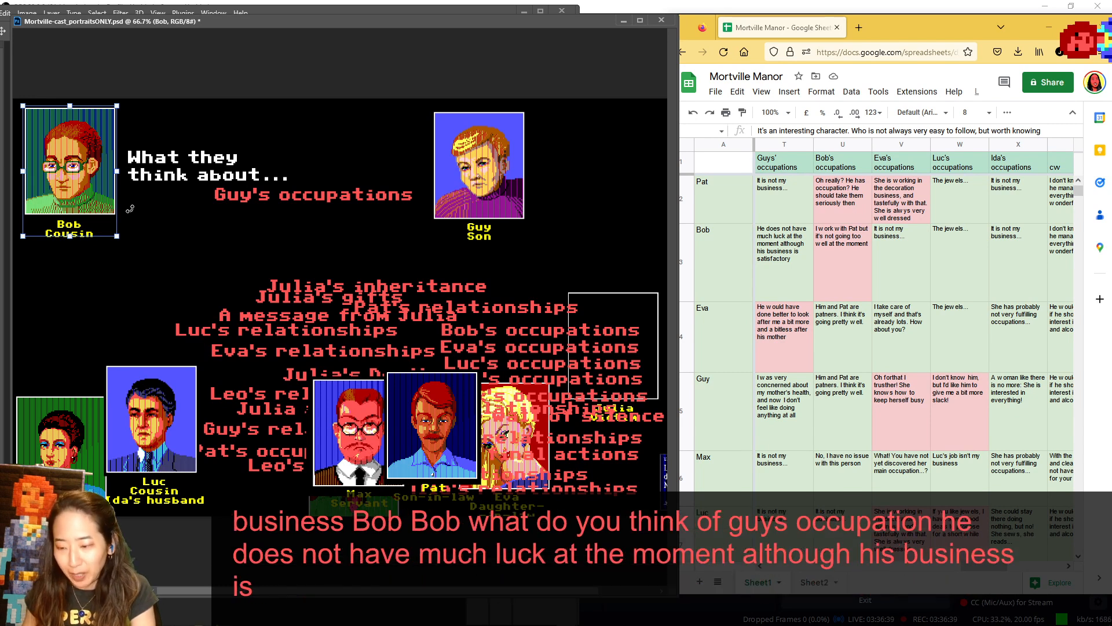
pyautogui.moveTo(51, 214); pyautogui.dragTo(221, 484)
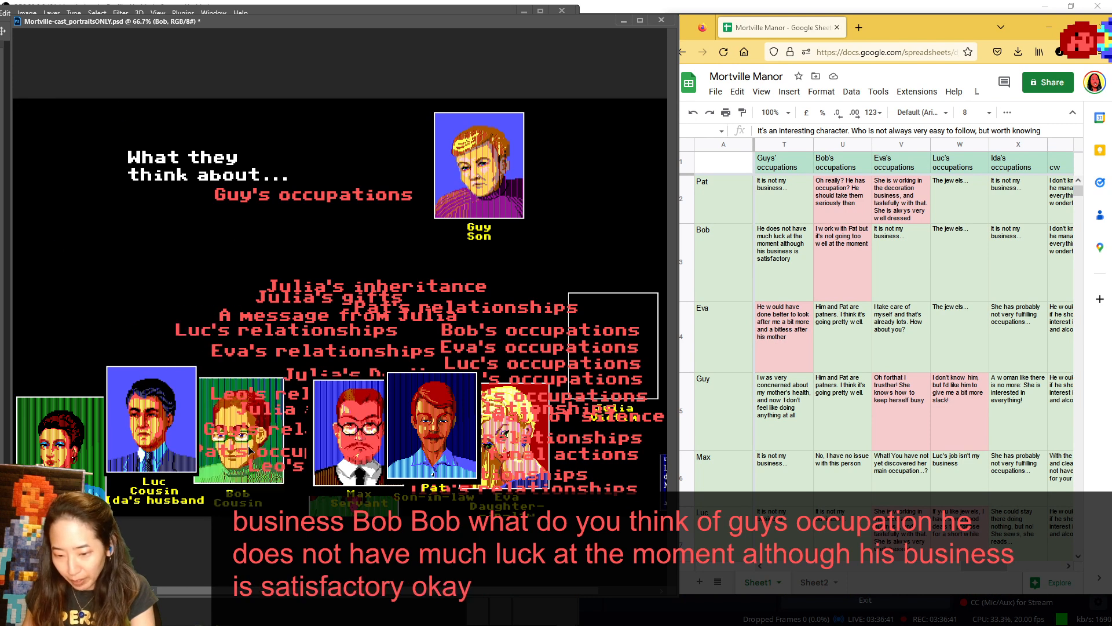
pyautogui.moveTo(506, 395); pyautogui.dragTo(68, 122)
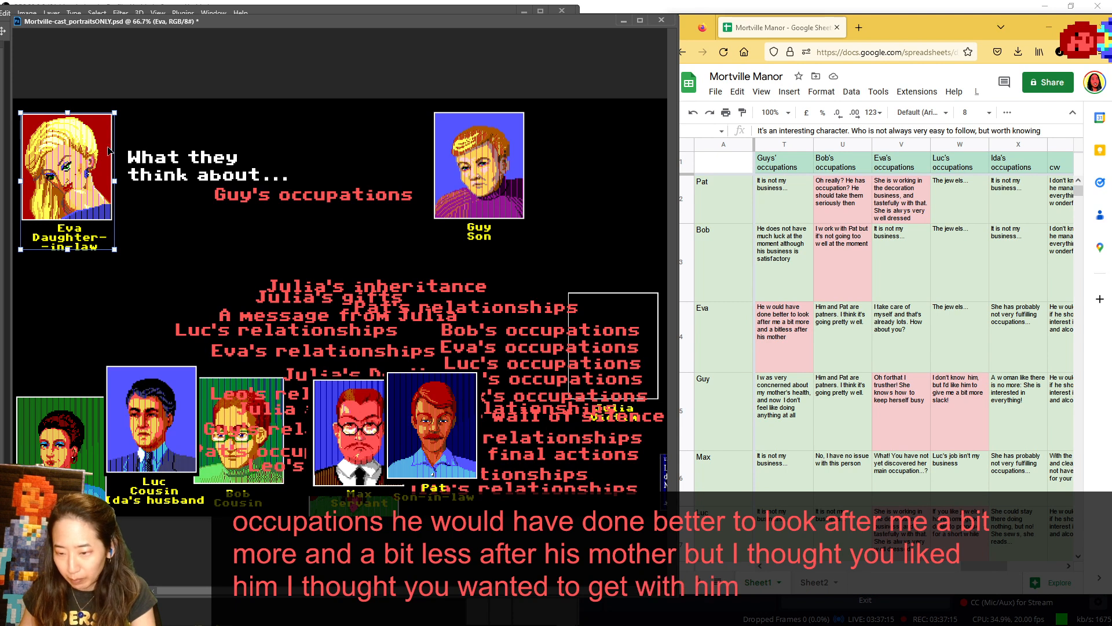
# - Set Eva back among the lower portraits, move Max and Luc within that group, and show the Max to Leo answers in the sheet
pyautogui.moveTo(108, 148); pyautogui.dragTo(217, 335)
pyautogui.moveTo(466, 165)
pyautogui.mouseDown()
pyautogui.moveTo(114, 190)
pyautogui.moveTo(158, 208)
pyautogui.moveTo(430, 177)
pyautogui.moveTo(160, 177)
pyautogui.moveTo(102, 203)
pyautogui.moveTo(251, 246)
pyautogui.moveTo(450, 206)
pyautogui.moveTo(417, 117)
pyautogui.moveTo(288, 152)
pyautogui.moveTo(202, 212)
pyautogui.moveTo(168, 210)
pyautogui.moveTo(563, 229)
pyautogui.moveTo(564, 148)
pyautogui.moveTo(485, 154)
pyautogui.mouseUp()
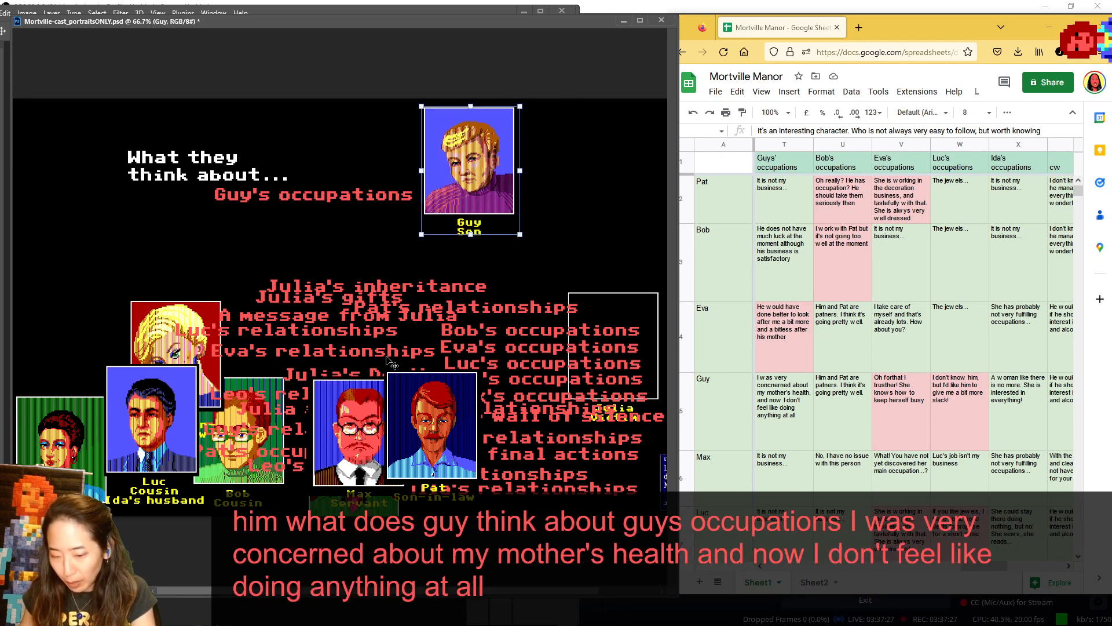
pyautogui.moveTo(357, 438); pyautogui.dragTo(311, 352)
pyautogui.moveTo(164, 406); pyautogui.dragTo(220, 391)
pyautogui.scroll(-2, 837, 329)
pyautogui.scroll(-2, 837, 331)
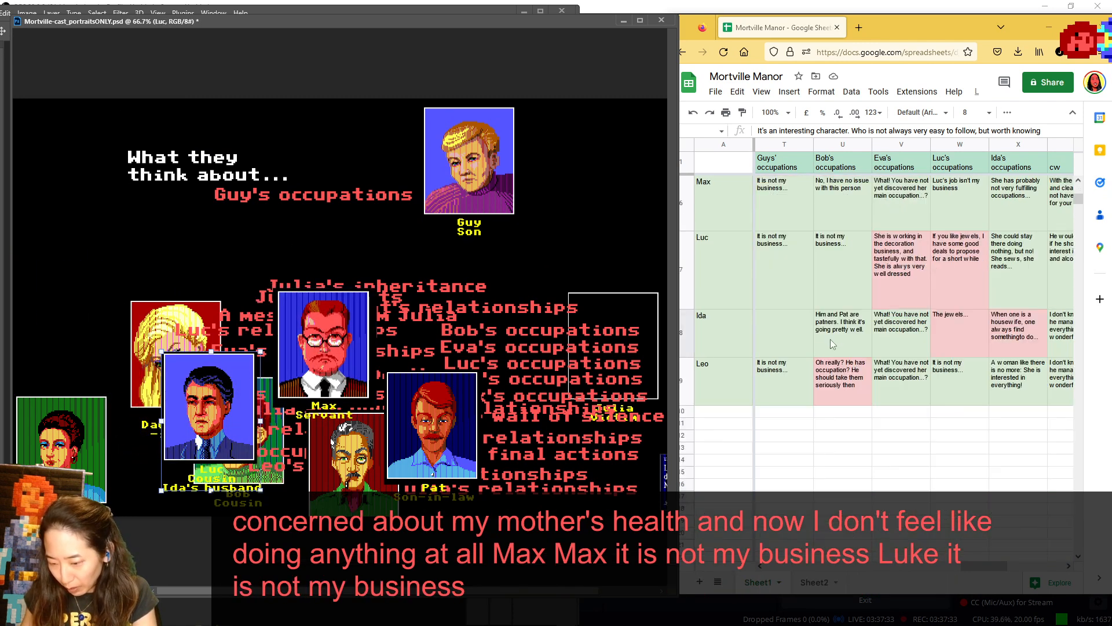
# - Clear Luc, Max and Pat away from Leo, and show Leo in the speaker spot for Guy's occupations
pyautogui.moveTo(228, 387); pyautogui.dragTo(460, 362)
pyautogui.moveTo(333, 347); pyautogui.dragTo(311, 370)
pyautogui.moveTo(453, 415); pyautogui.dragTo(548, 368)
pyautogui.moveTo(426, 370); pyautogui.dragTo(473, 349)
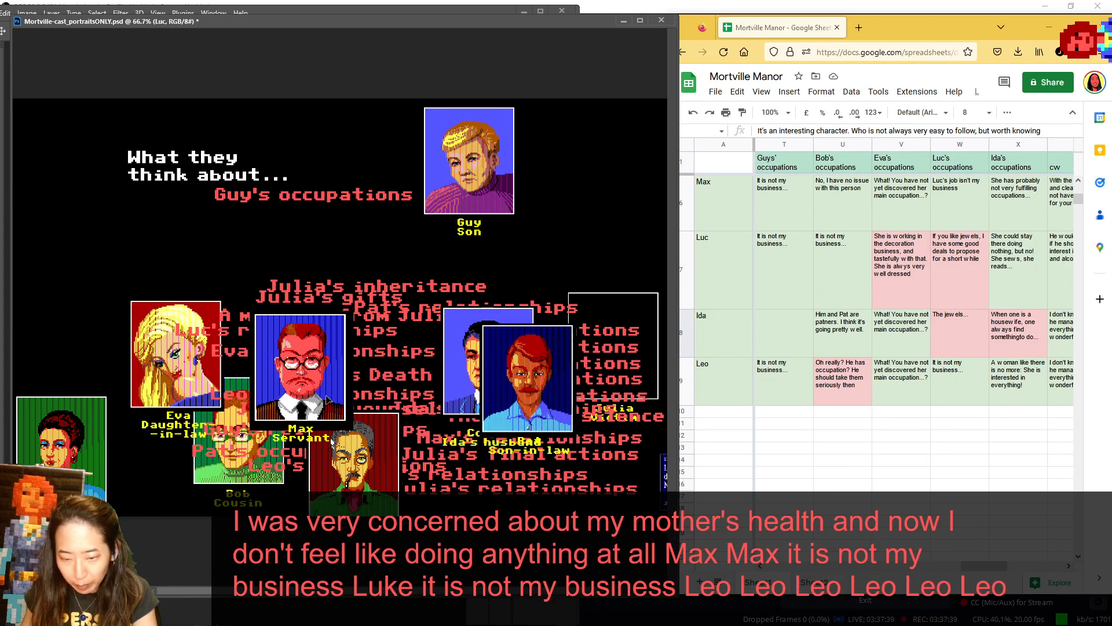
pyautogui.moveTo(345, 467); pyautogui.dragTo(51, 168)
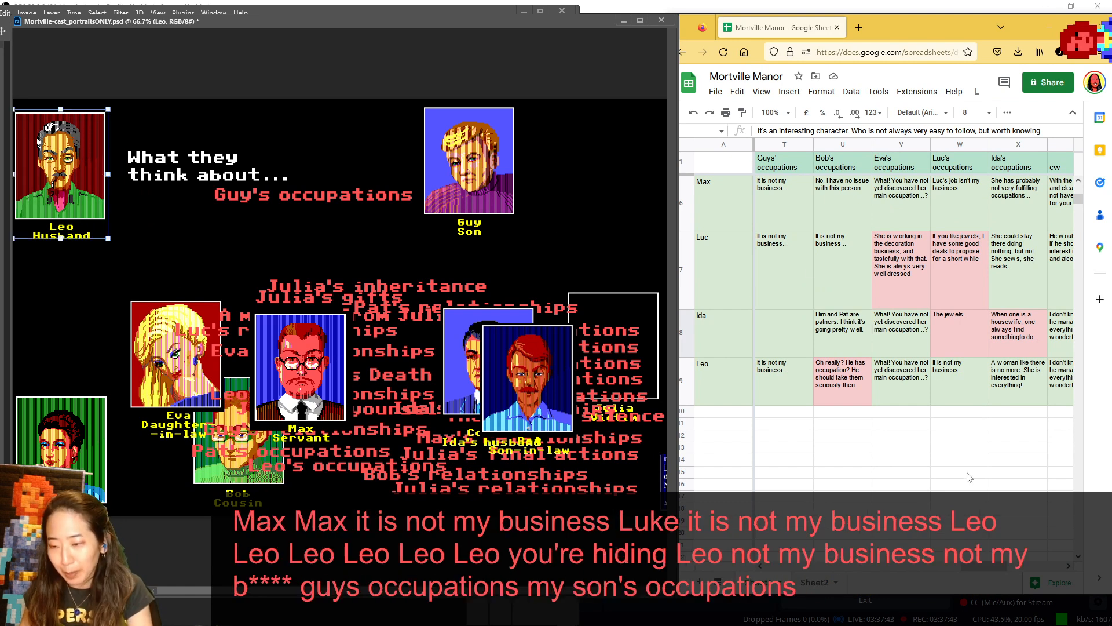
# - Advance the sheet to Bob's occupations, and replace Guy with Bob as the subject portrait
pyautogui.moveTo(988, 562); pyautogui.dragTo(1000, 566)
pyautogui.scroll(3, 907, 365)
pyautogui.scroll(1, 909, 369)
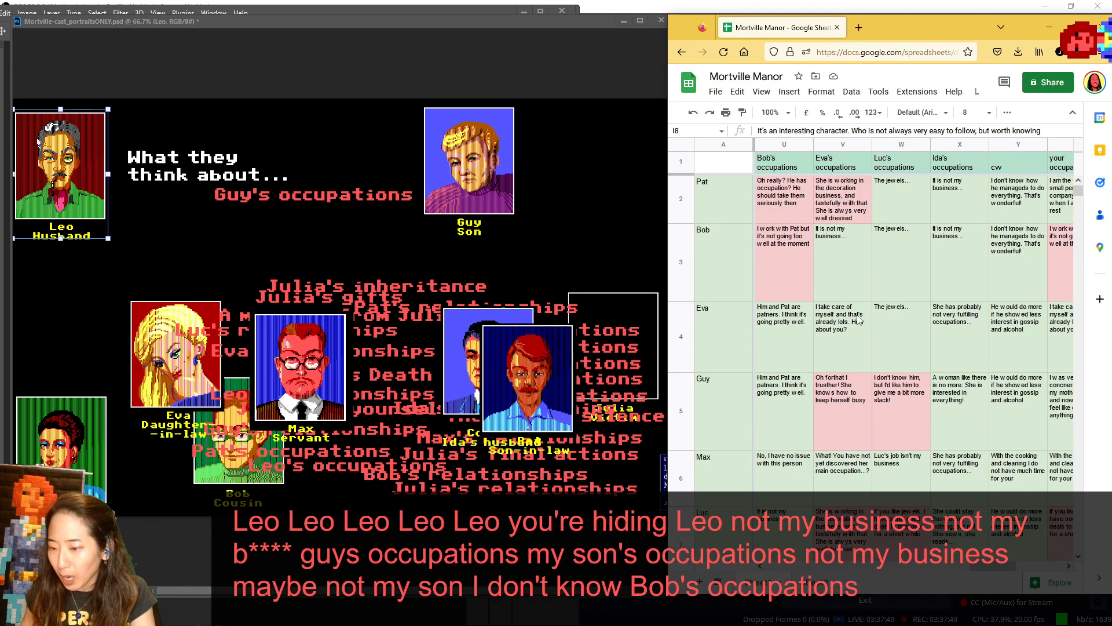
pyautogui.click(475, 132)
pyautogui.moveTo(475, 132); pyautogui.dragTo(482, 402)
pyautogui.moveTo(233, 458); pyautogui.dragTo(467, 184)
# - Swap the Guy's occupations label under the heading for Bob's occupations, moving Pat and Luc off the covered labels
pyautogui.moveTo(356, 200); pyautogui.dragTo(385, 339)
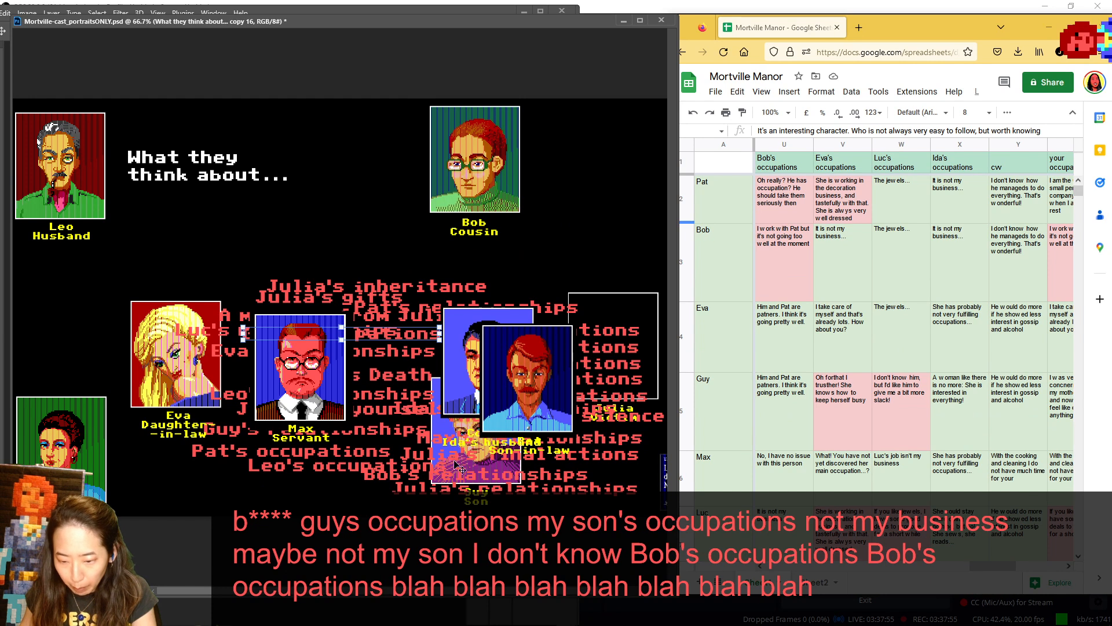
pyautogui.moveTo(531, 435); pyautogui.dragTo(383, 470)
pyautogui.moveTo(506, 353); pyautogui.dragTo(591, 442)
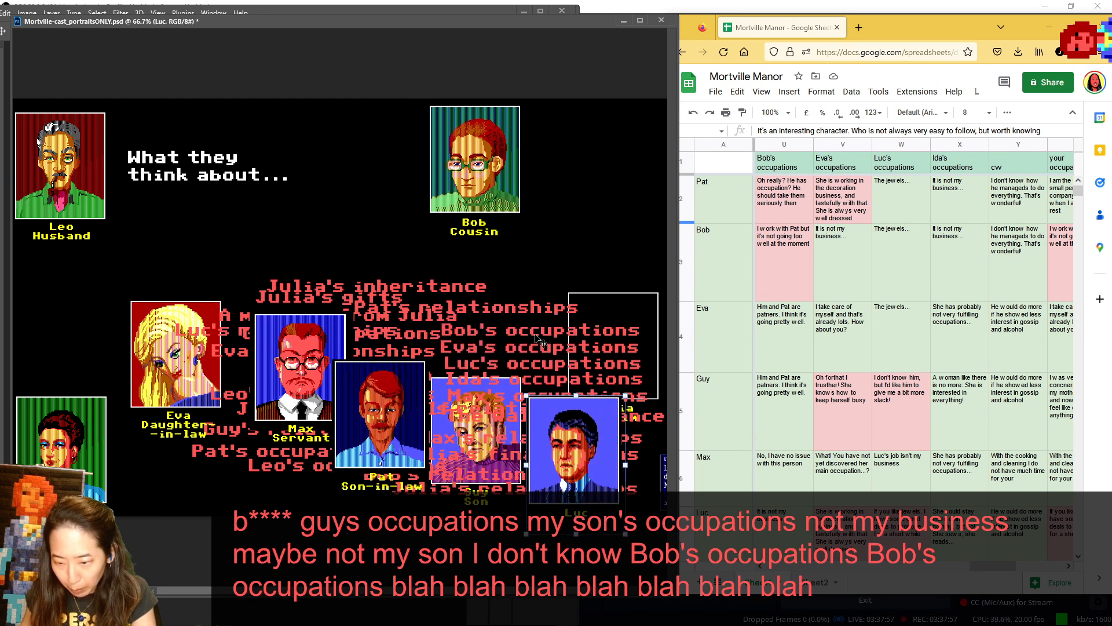
pyautogui.moveTo(534, 332); pyautogui.dragTo(322, 195)
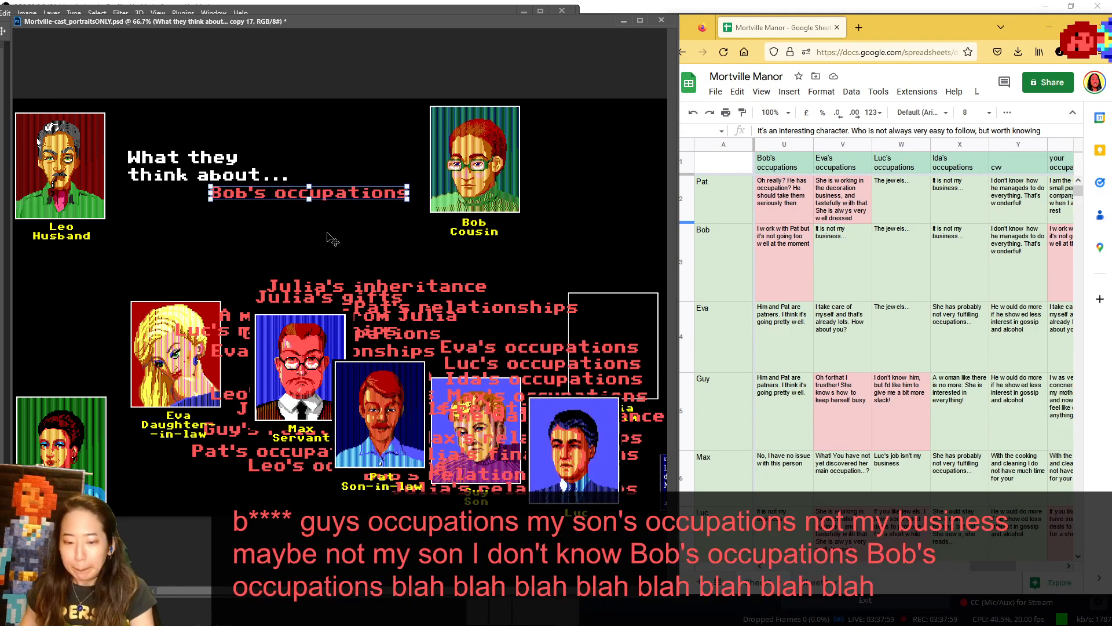
# - Return Leo beside Ida, and show Pat in the speaker spot for Bob's occupations before setting him over Max
pyautogui.moveTo(87, 161); pyautogui.dragTo(155, 383)
pyautogui.moveTo(386, 427); pyautogui.dragTo(72, 172)
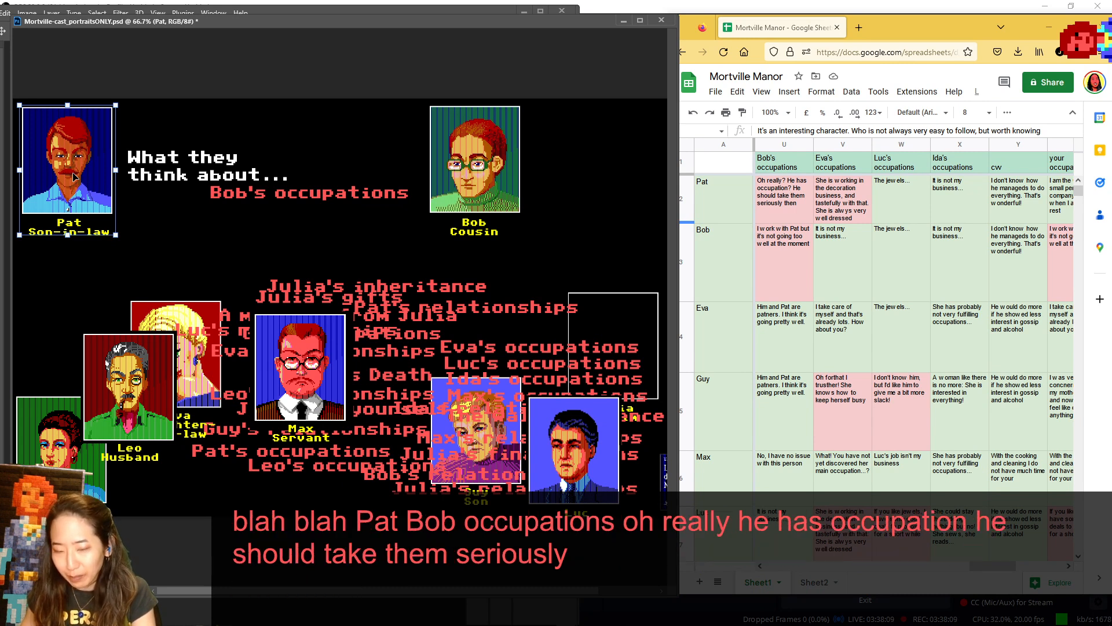
pyautogui.moveTo(54, 158); pyautogui.dragTo(282, 422)
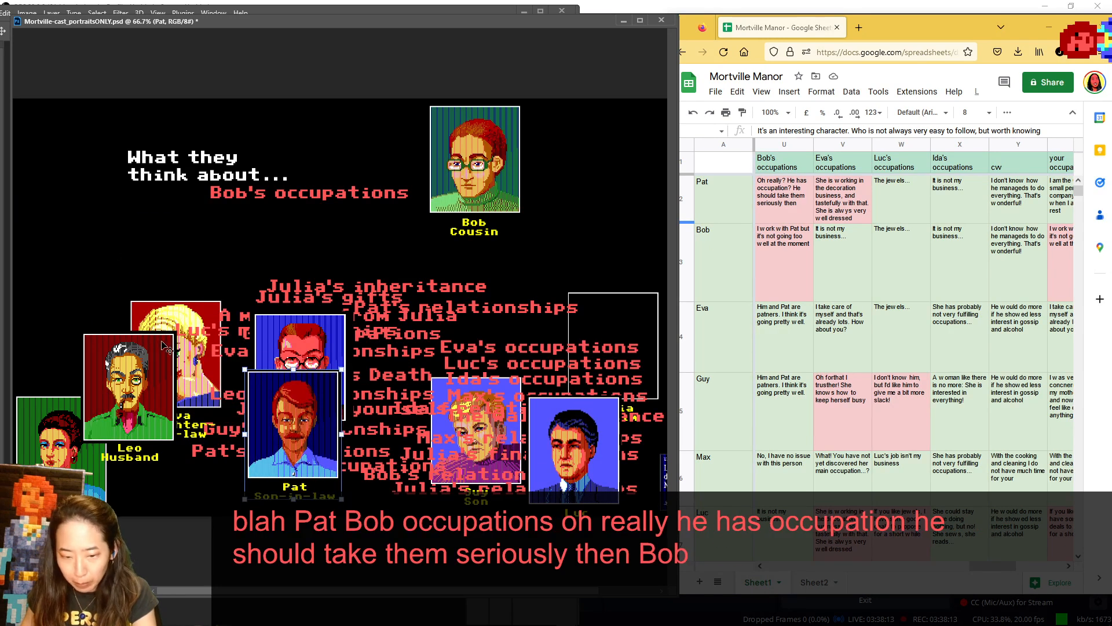
# - Place Pat's portrait beside Bob's in the subject area, and reposition Bob to the right of the Bob's occupations label
pyautogui.moveTo(473, 150); pyautogui.dragTo(450, 196)
pyautogui.moveTo(322, 430); pyautogui.dragTo(583, 216)
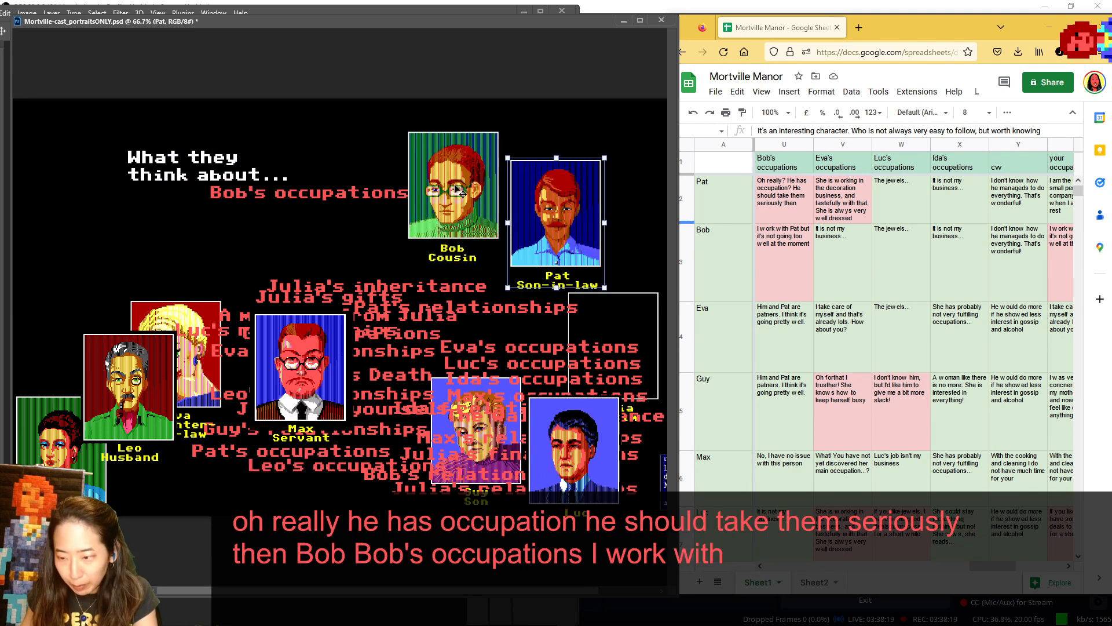
pyautogui.moveTo(458, 191); pyautogui.dragTo(402, 140)
pyautogui.moveTo(577, 226); pyautogui.dragTo(598, 213)
pyautogui.moveTo(504, 174); pyautogui.dragTo(467, 191)
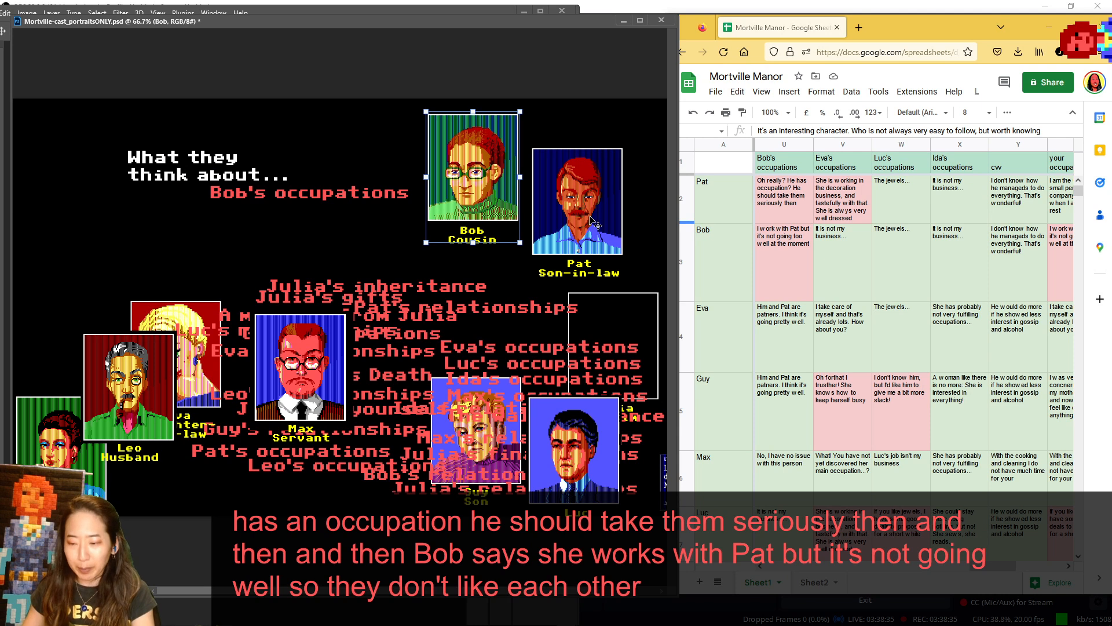
# - Return Pat to the lower portraits beside Luc, and show Eva in the speaker spot while comparing the Bob's occupations answers
pyautogui.moveTo(593, 222); pyautogui.dragTo(500, 445)
pyautogui.moveTo(178, 296); pyautogui.dragTo(74, 119)
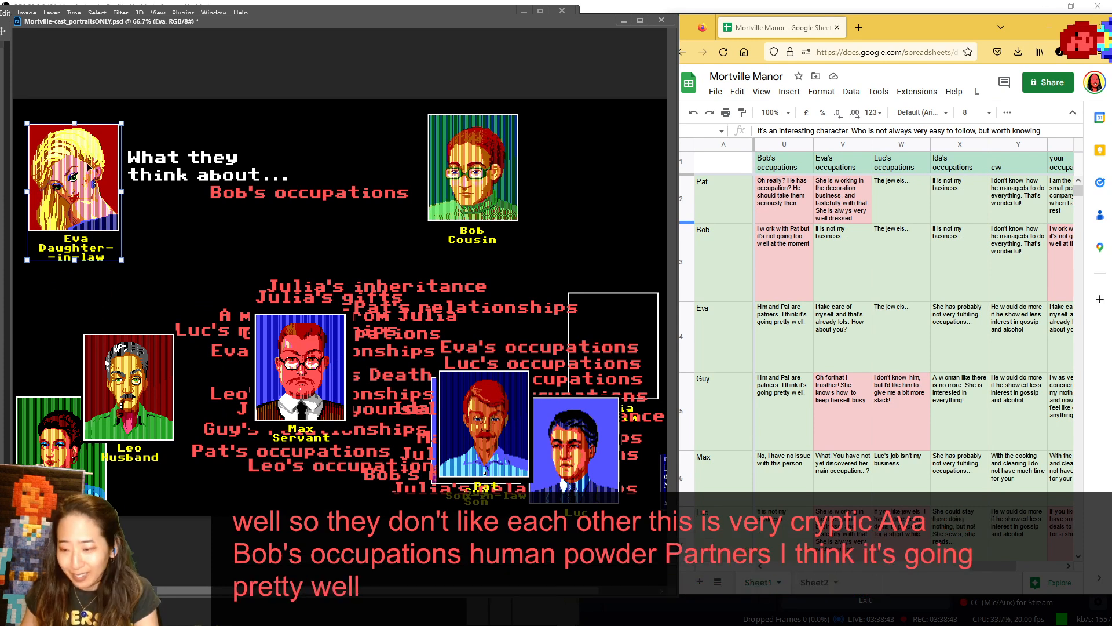
pyautogui.scroll(-2, 797, 265)
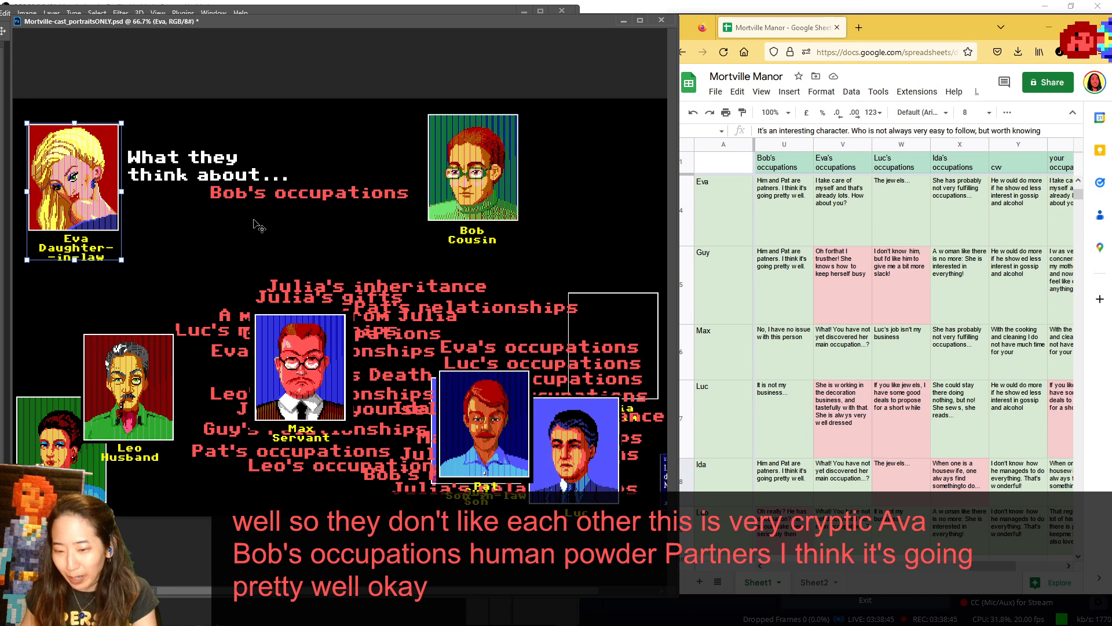
pyautogui.scroll(1, 794, 244)
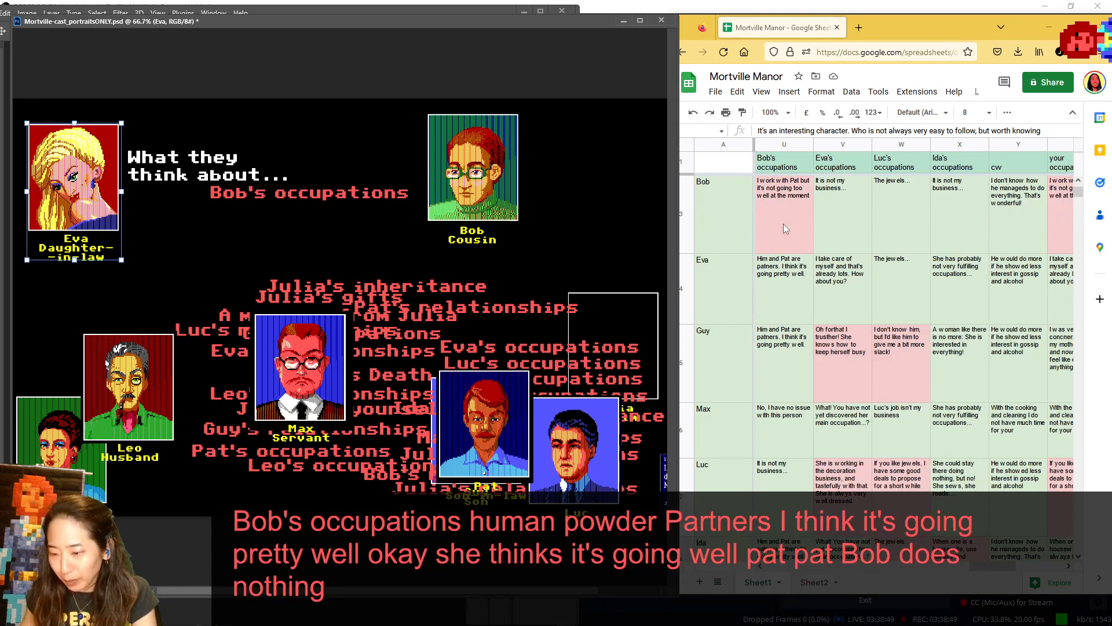
pyautogui.scroll(-1, 783, 224)
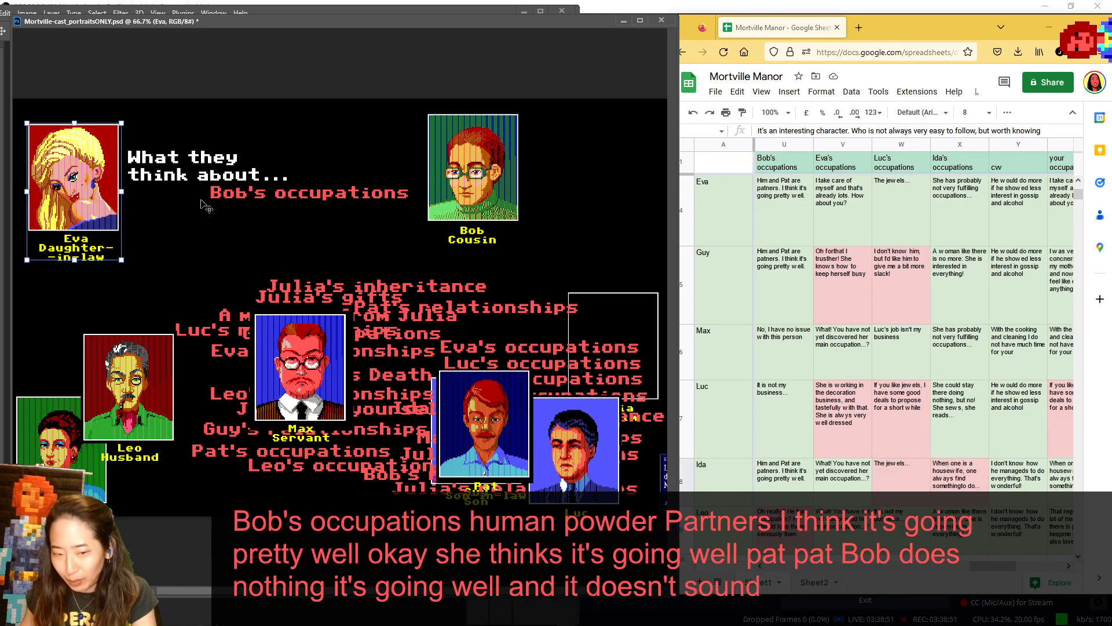
# - Set Eva back among the lower portraits, move Pat off Guy, and put Guy in the speaker spot for Bob's occupations
pyautogui.moveTo(202, 205); pyautogui.dragTo(394, 437)
pyautogui.moveTo(515, 427); pyautogui.dragTo(548, 322)
pyautogui.moveTo(509, 452); pyautogui.dragTo(428, 344)
pyautogui.moveTo(449, 424); pyautogui.dragTo(90, 205)
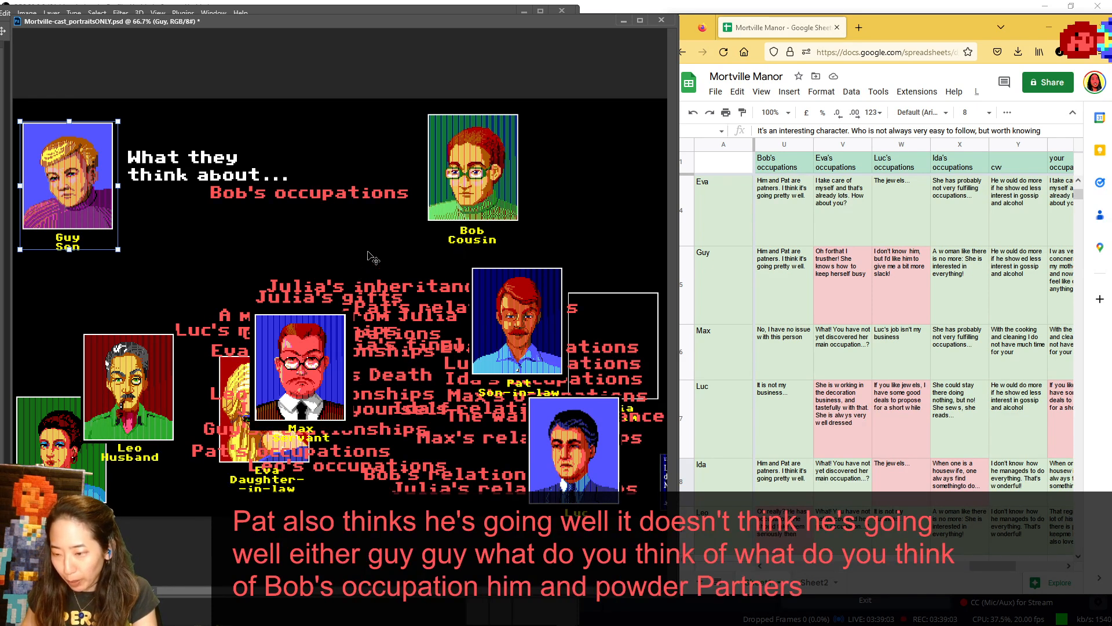
# - Return Guy beside Eva in the lower portraits, and move Max and Luc next to each other
pyautogui.moveTo(87, 184); pyautogui.dragTo(243, 412)
pyautogui.moveTo(316, 346); pyautogui.dragTo(377, 377)
pyautogui.moveTo(590, 443); pyautogui.dragTo(496, 406)
# - Show Ida in the speaker spot for Bob's occupations, return her to the lower portraits, and put Leo there, left of the heading
pyautogui.moveTo(53, 448); pyautogui.dragTo(60, 164)
pyautogui.hotkey('ctrl', 'z')
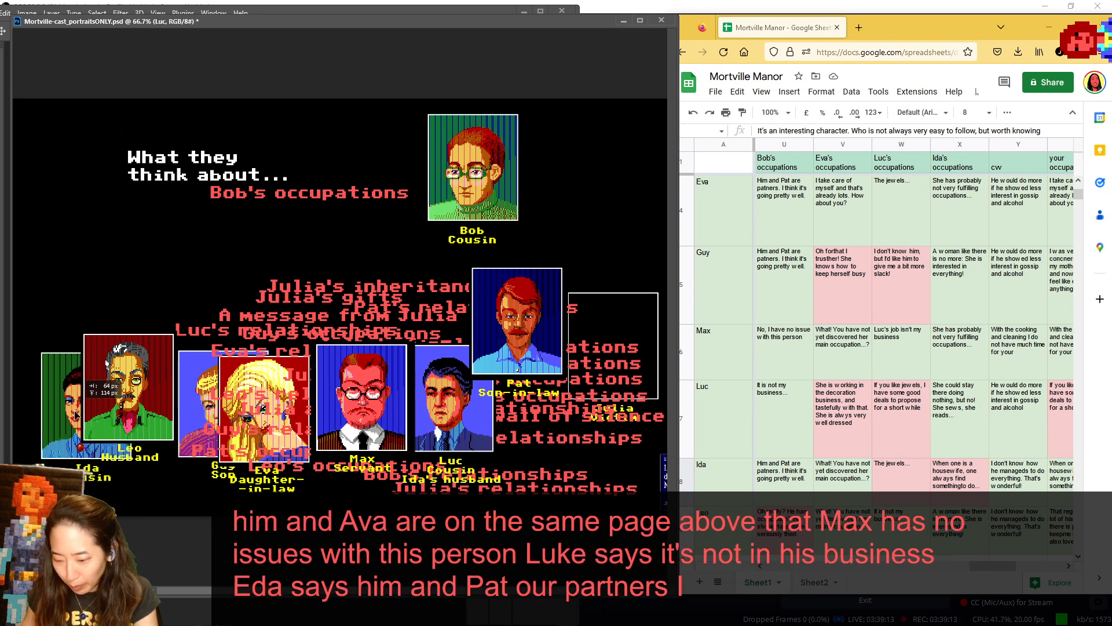
pyautogui.moveTo(137, 369); pyautogui.dragTo(108, 134)
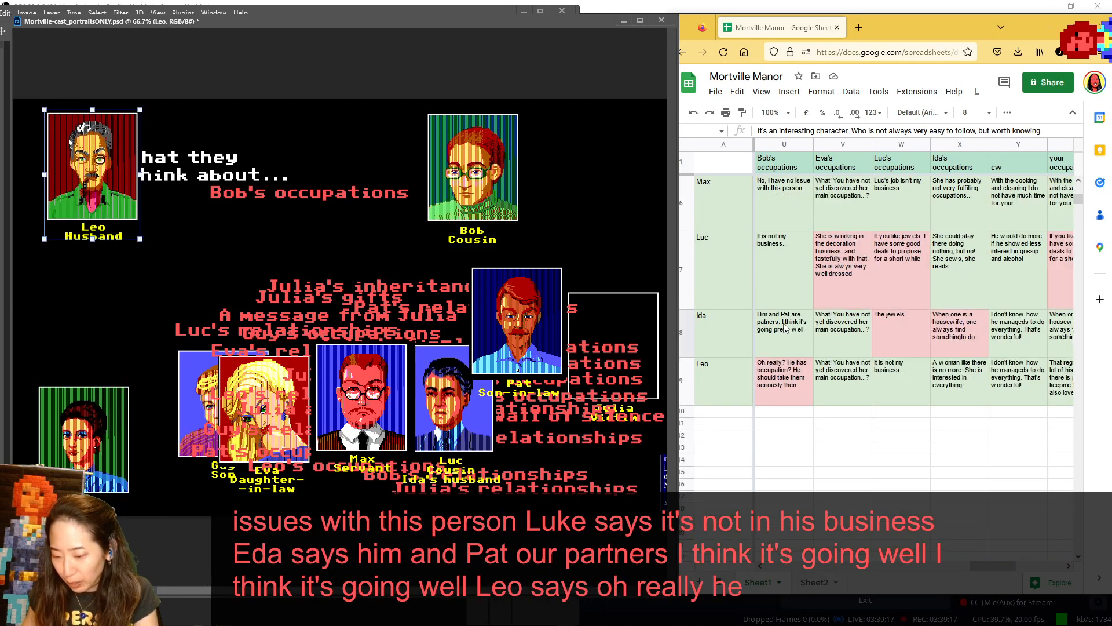
pyautogui.scroll(2, 753, 307)
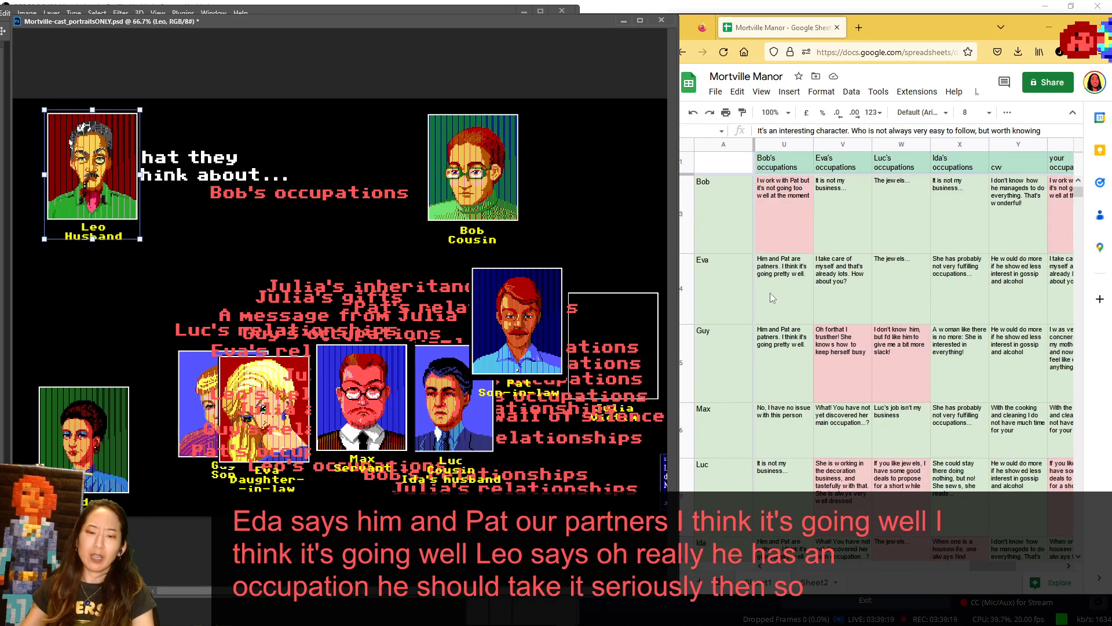
pyautogui.moveTo(106, 197); pyautogui.dragTo(83, 194)
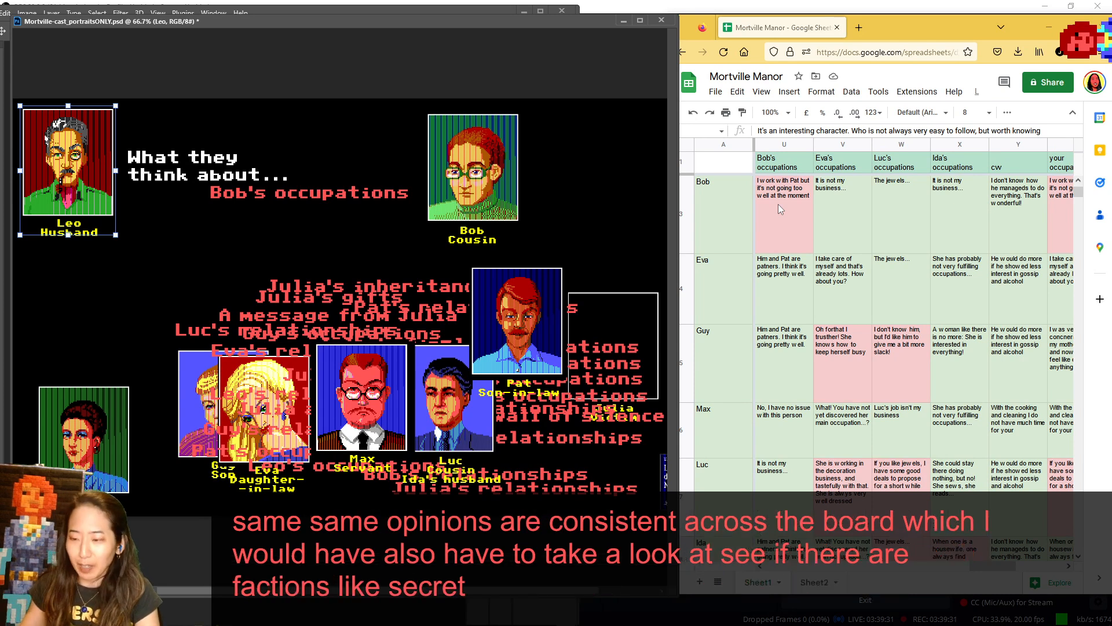
# - Advance the sheet to Eva's occupations from the Pat row, and replace Bob with Eva as the subject portrait
pyautogui.moveTo(997, 568); pyautogui.dragTo(1008, 566)
pyautogui.click(1079, 181)
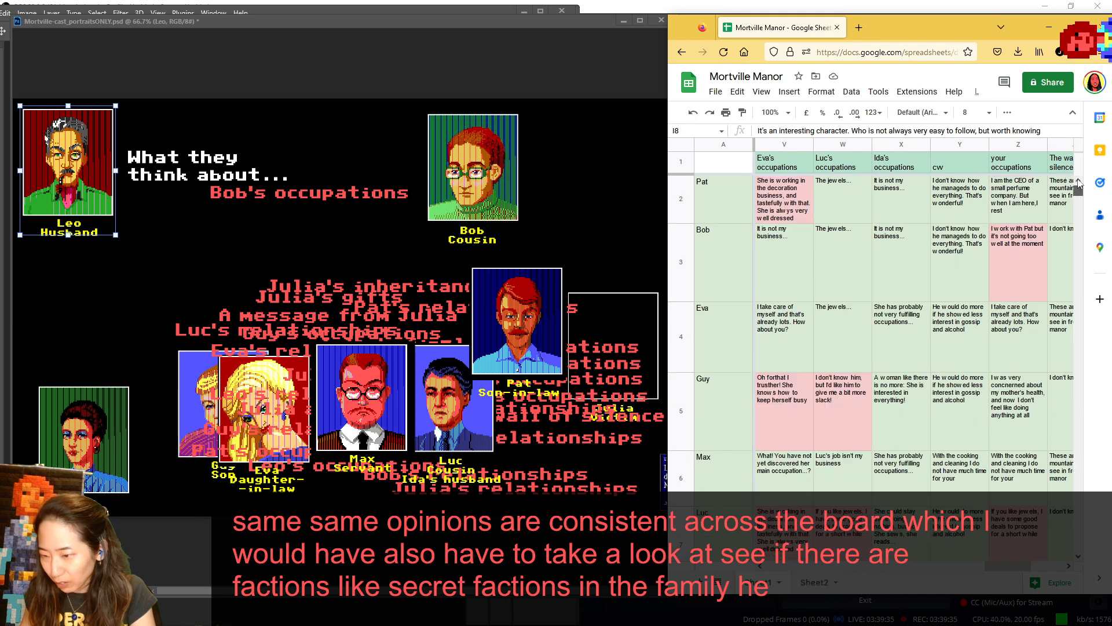
pyautogui.click(480, 186)
pyautogui.moveTo(470, 190); pyautogui.dragTo(533, 464)
pyautogui.moveTo(287, 362); pyautogui.dragTo(501, 106)
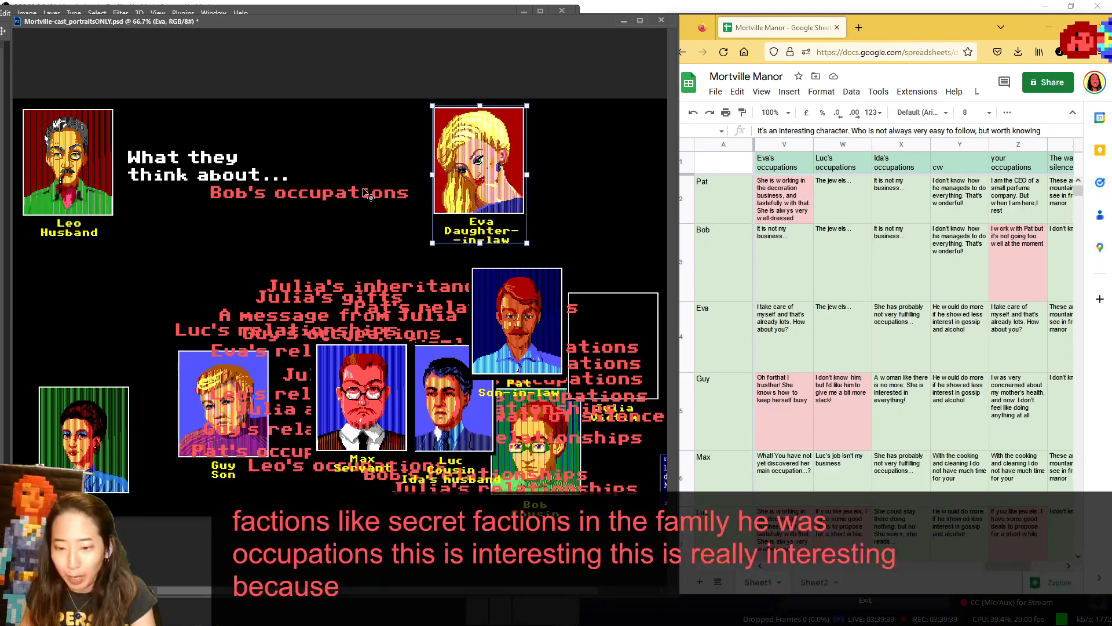
# - Swap the Bob's occupations label under the heading for Eva's occupations, moving Pat and Luc clear of the labels
pyautogui.moveTo(365, 189); pyautogui.dragTo(354, 359)
pyautogui.moveTo(529, 319); pyautogui.dragTo(644, 204)
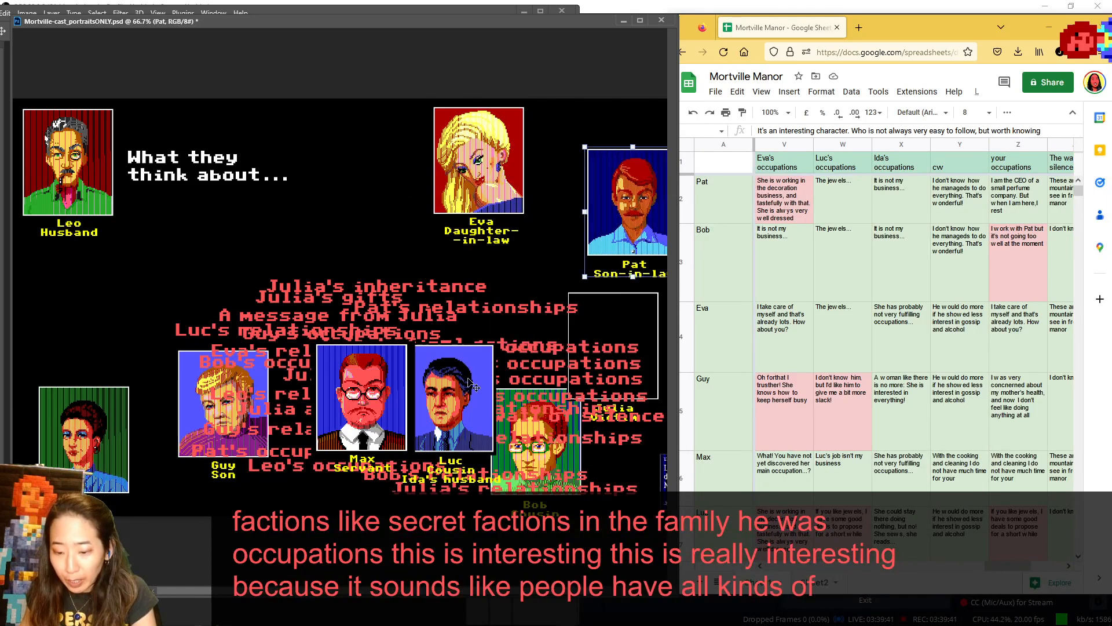
pyautogui.moveTo(470, 379); pyautogui.dragTo(389, 431)
pyautogui.moveTo(505, 353); pyautogui.dragTo(259, 203)
# - Return Leo to the lower portraits beside Ida, and show Pat in the speaker spot for Eva's occupations
pyautogui.moveTo(70, 174); pyautogui.dragTo(264, 440)
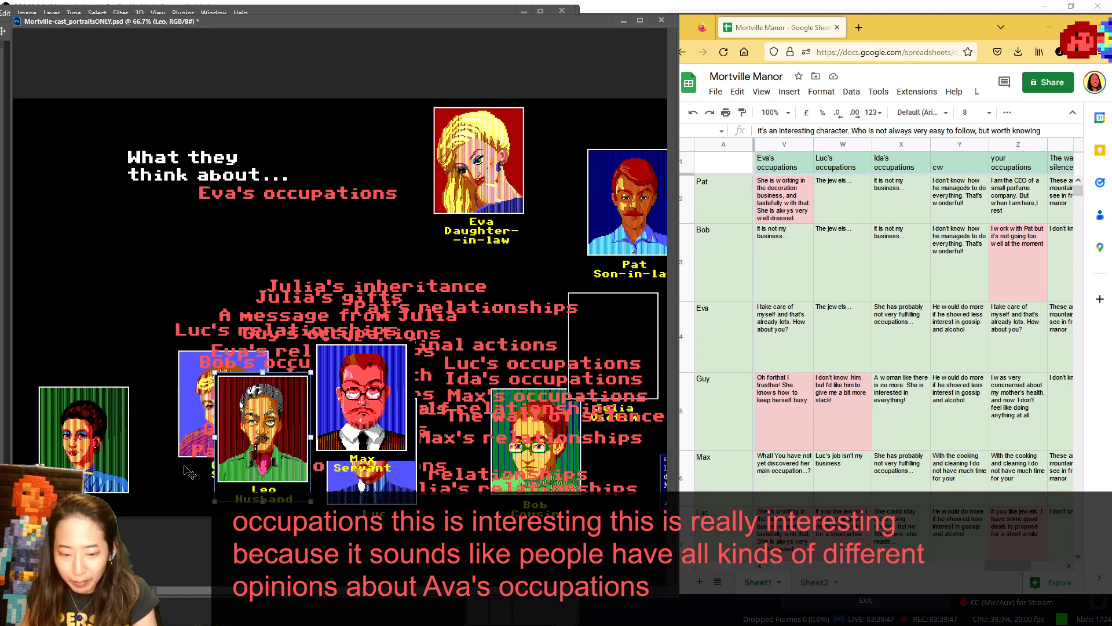
pyautogui.moveTo(292, 406); pyautogui.dragTo(175, 401)
pyautogui.moveTo(627, 216); pyautogui.dragTo(64, 171)
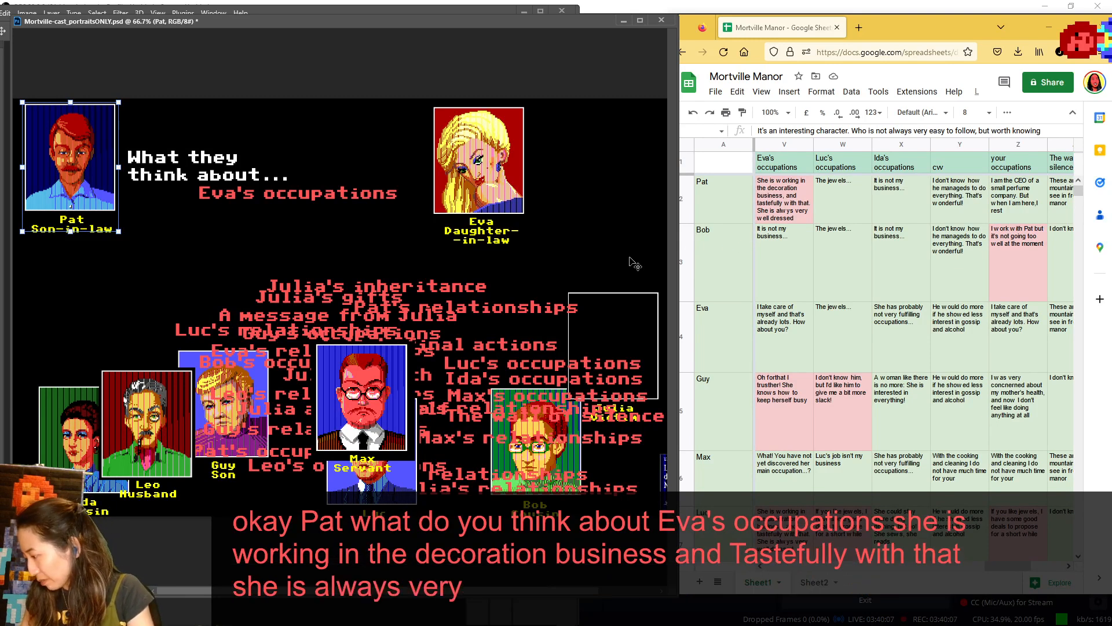
# - Set Pat and Bob among the lower portraits near Max, and shift Eva's subject portrait slightly toward the heading
pyautogui.moveTo(32, 149); pyautogui.dragTo(481, 341)
pyautogui.moveTo(532, 461); pyautogui.dragTo(431, 425)
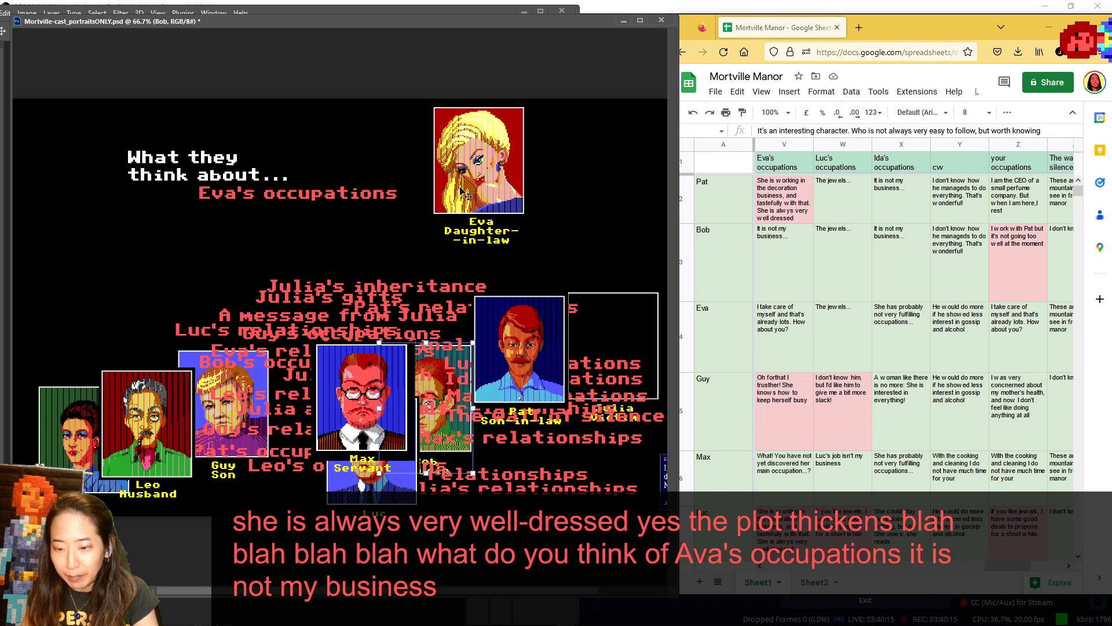
pyautogui.moveTo(464, 186)
pyautogui.mouseDown()
pyautogui.moveTo(54, 216)
pyautogui.moveTo(454, 199)
pyautogui.moveTo(67, 169)
pyautogui.moveTo(449, 182)
pyautogui.mouseUp()
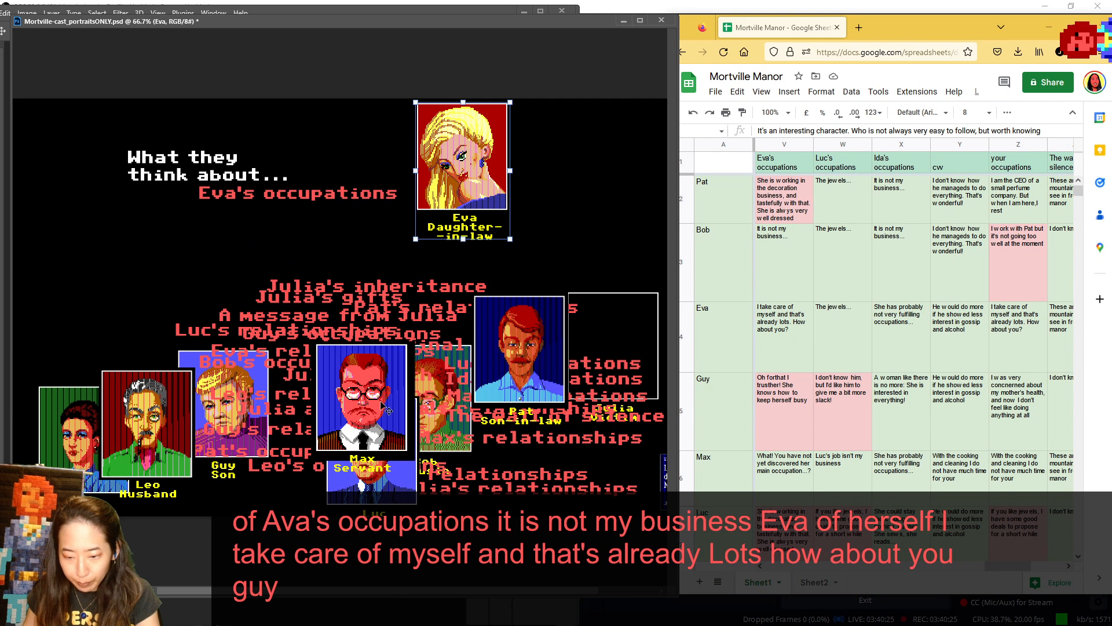
# - Move Max toward Pat, and show Guy in the speaker spot for Eva's occupations with his answer in view
pyautogui.moveTo(383, 406); pyautogui.dragTo(414, 393)
pyautogui.moveTo(204, 404); pyautogui.dragTo(53, 168)
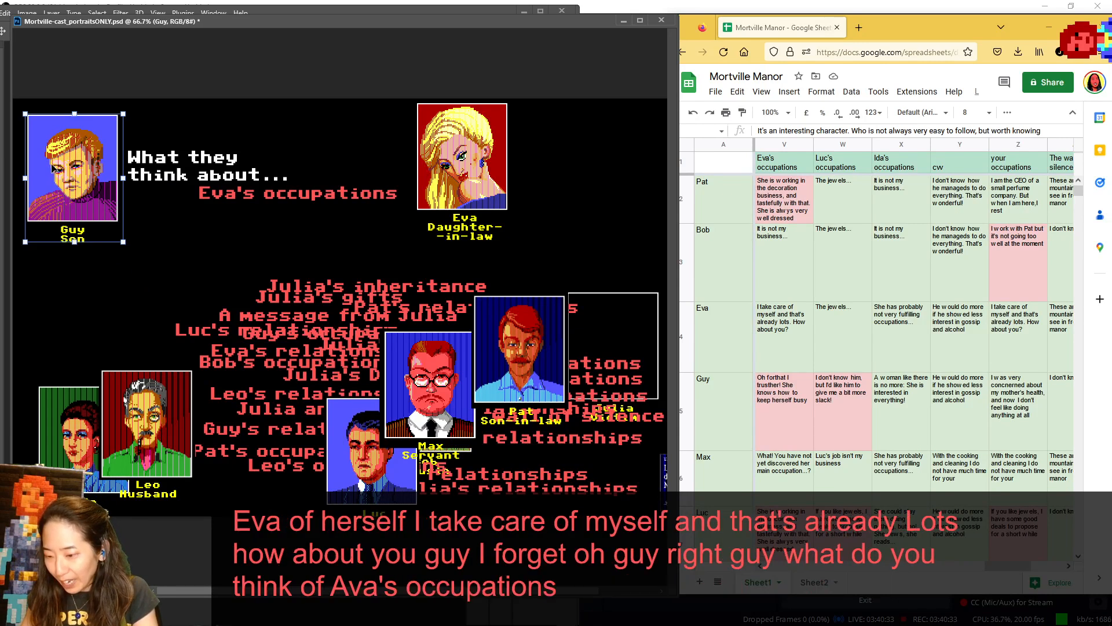
pyautogui.scroll(-2, 728, 285)
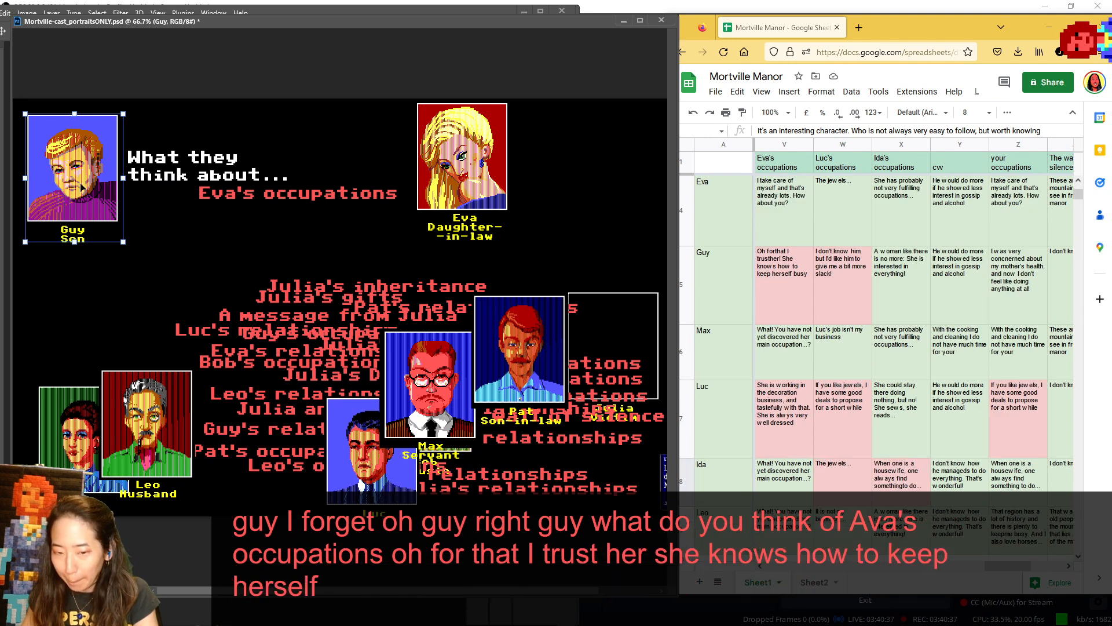
# - Return Guy to the lower portraits, and show Max in the speaker spot for Eva's occupations before setting him beside Leo
pyautogui.moveTo(77, 185); pyautogui.dragTo(303, 407)
pyautogui.moveTo(444, 387); pyautogui.dragTo(85, 173)
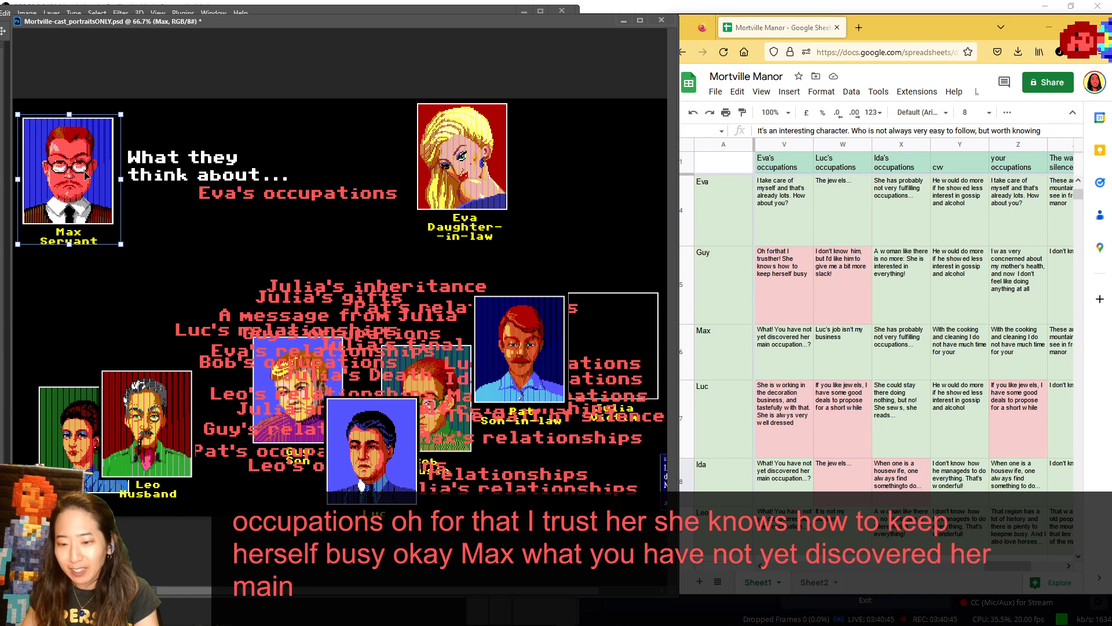
pyautogui.moveTo(77, 180); pyautogui.dragTo(246, 441)
# - Move Luc up beside Pat, show Ida in the speaker spot before returning her to the lower portraits, and put Leo in her place
pyautogui.moveTo(394, 449); pyautogui.dragTo(413, 378)
pyautogui.moveTo(86, 421); pyautogui.dragTo(58, 151)
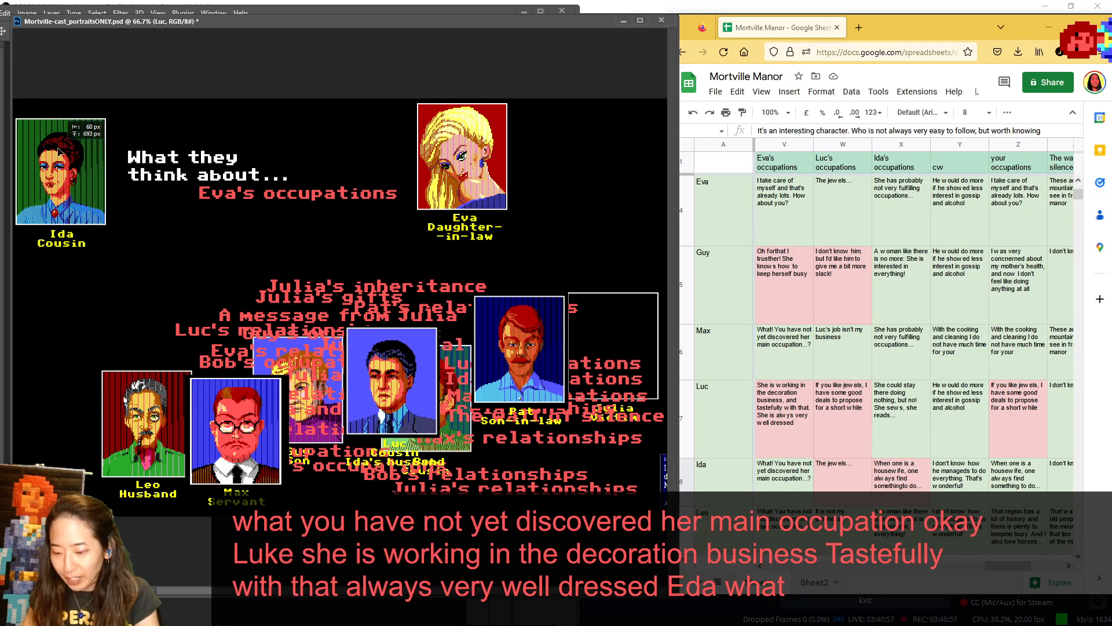
pyautogui.moveTo(59, 152); pyautogui.dragTo(63, 150)
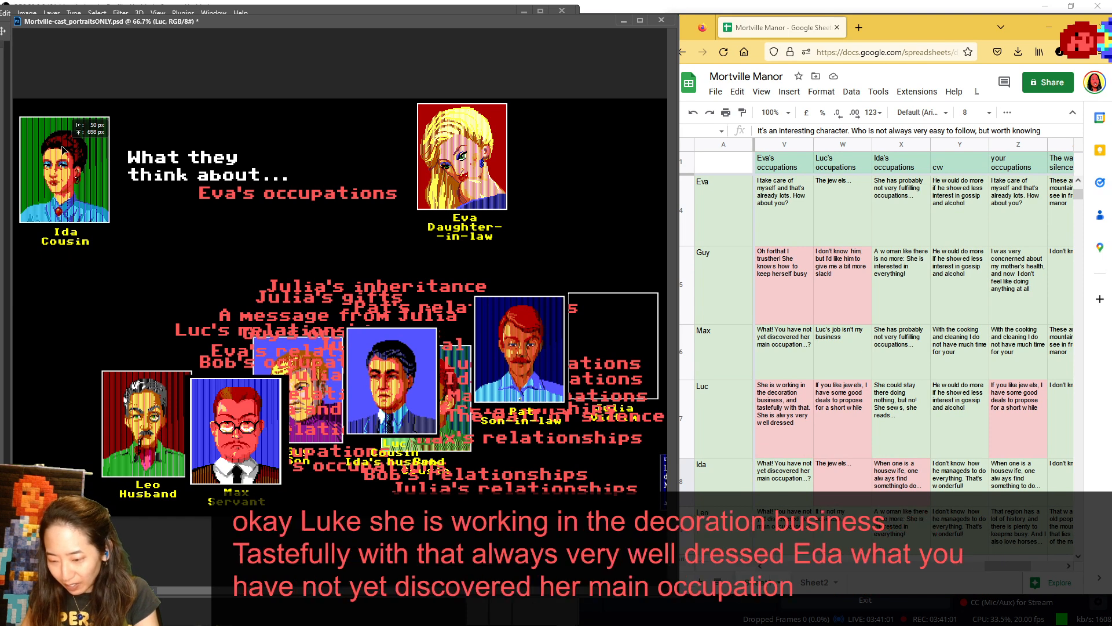
pyautogui.moveTo(62, 150); pyautogui.dragTo(101, 388)
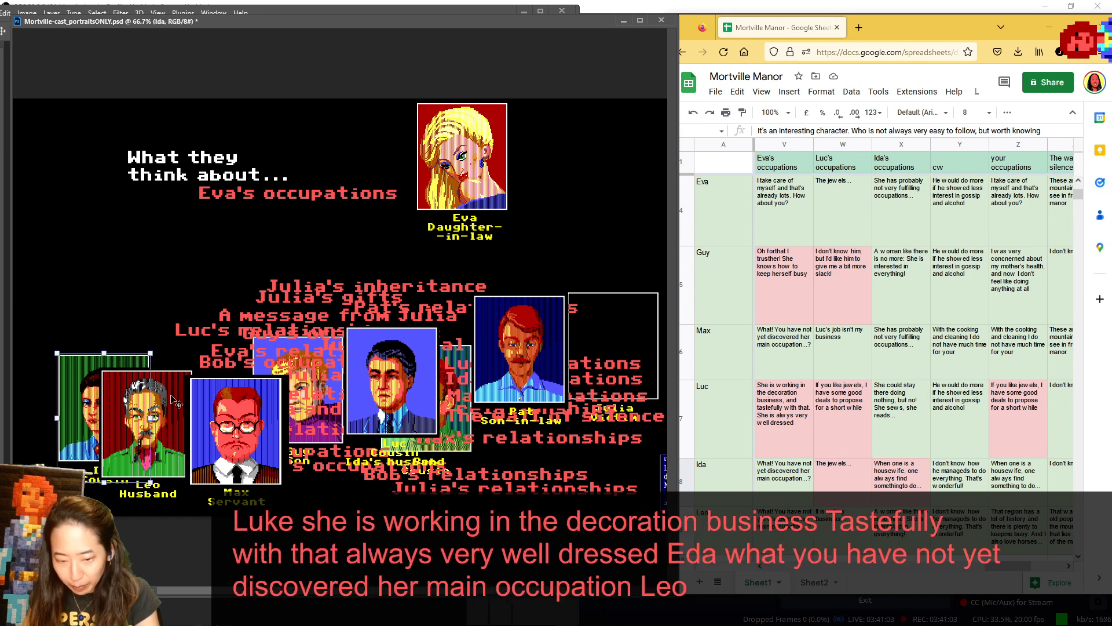
pyautogui.moveTo(174, 400); pyautogui.dragTo(94, 149)
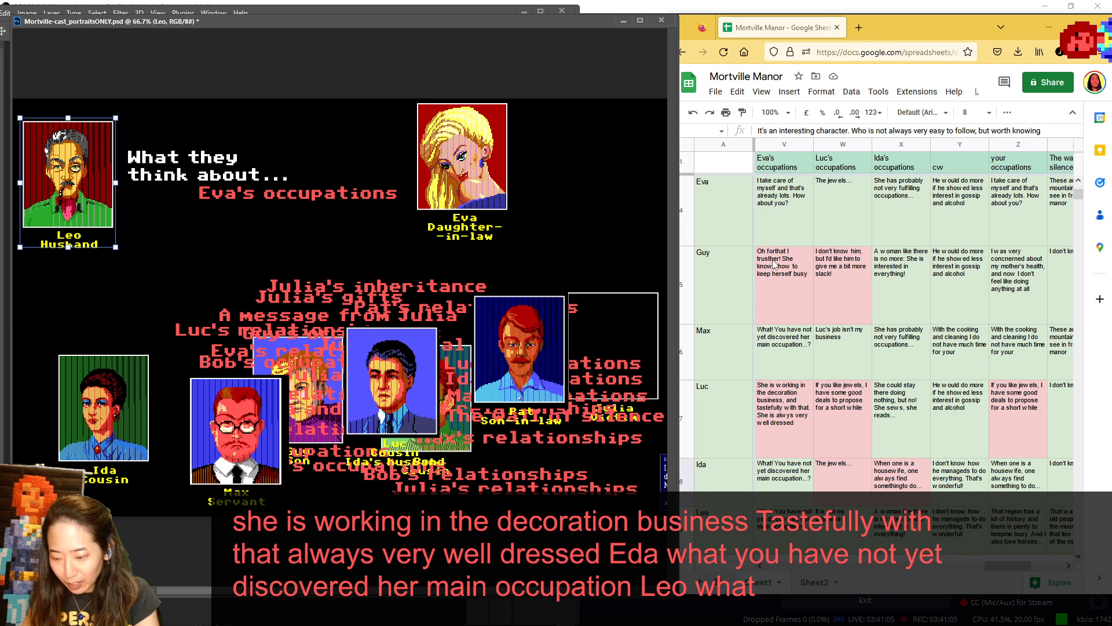
# - Return Leo to the lower portraits behind Max, and clear Eva from the subject spot to below Pat
pyautogui.scroll(3, 774, 263)
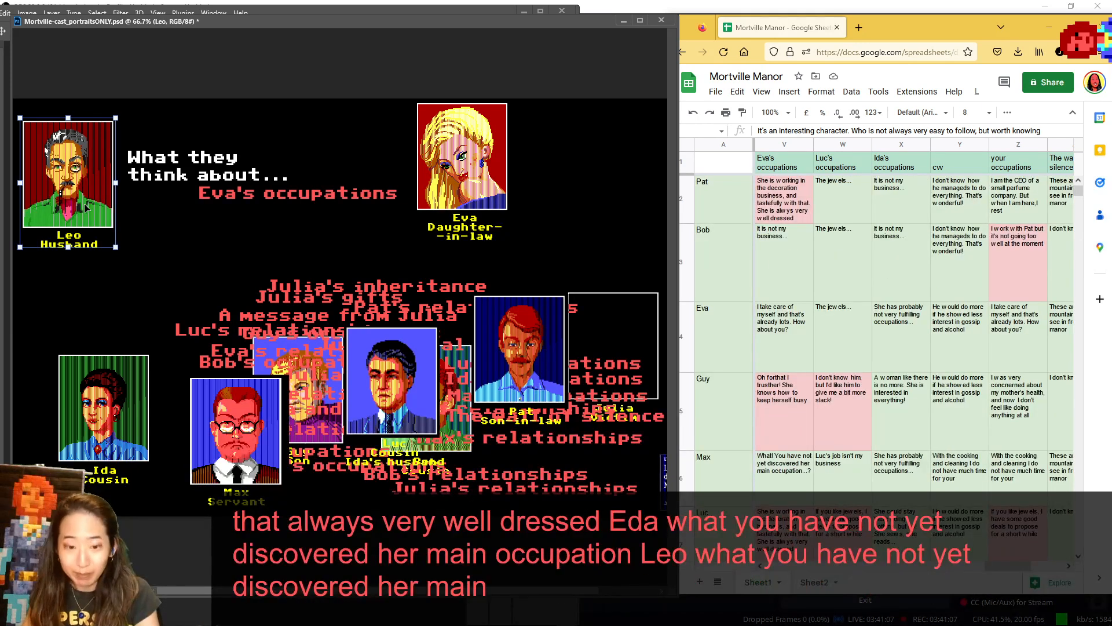
pyautogui.moveTo(85, 208); pyautogui.dragTo(226, 427)
pyautogui.moveTo(469, 236); pyautogui.dragTo(497, 427)
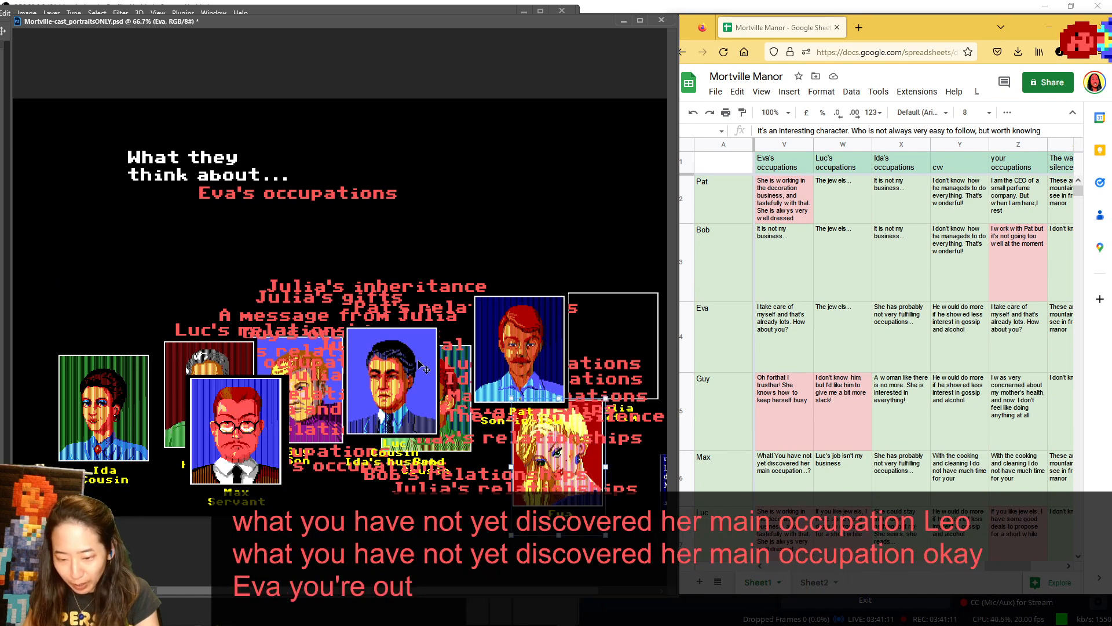
# - Make Luc the subject portrait, replace the "Eva's occupations" label with "Luc's occupations", and show the matching sheet column first
pyautogui.moveTo(422, 366); pyautogui.dragTo(481, 150)
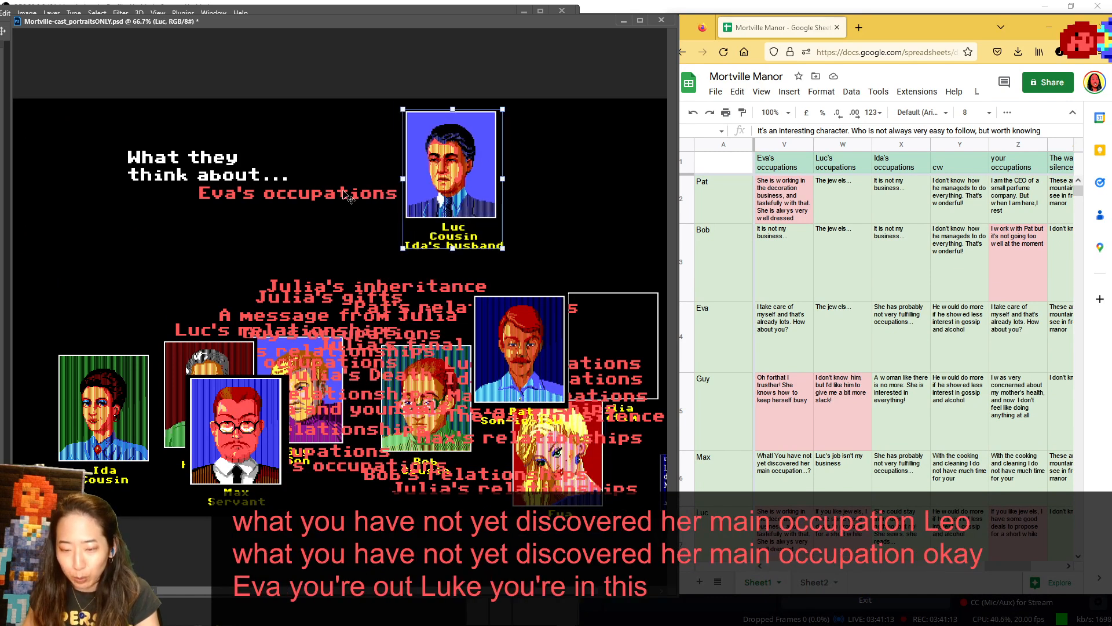
pyautogui.moveTo(350, 197); pyautogui.dragTo(583, 277)
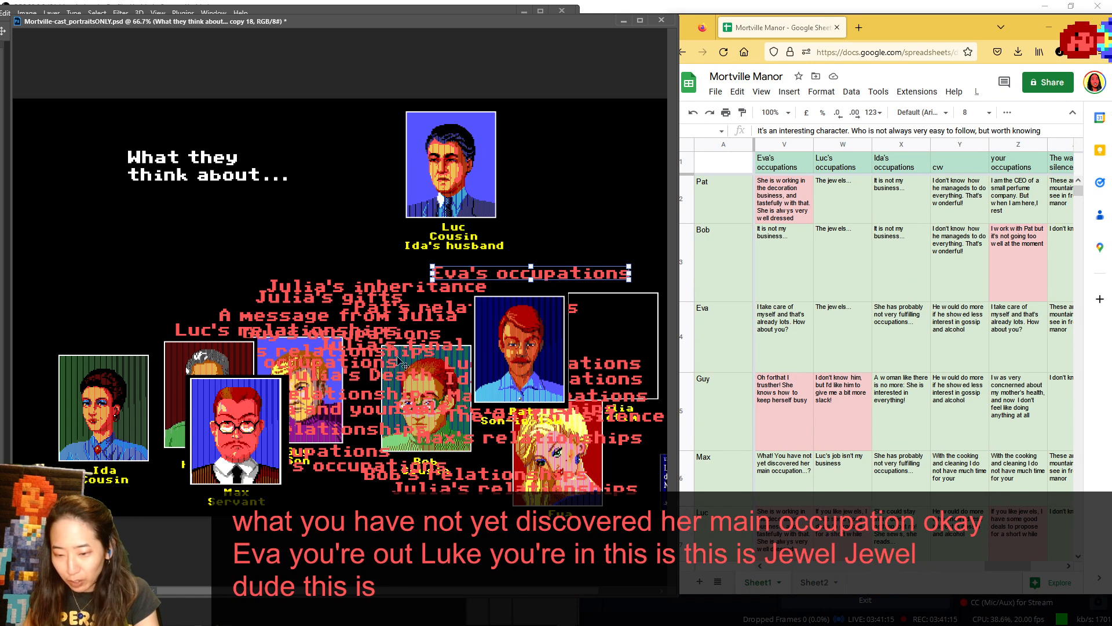
pyautogui.moveTo(497, 352); pyautogui.dragTo(249, 194)
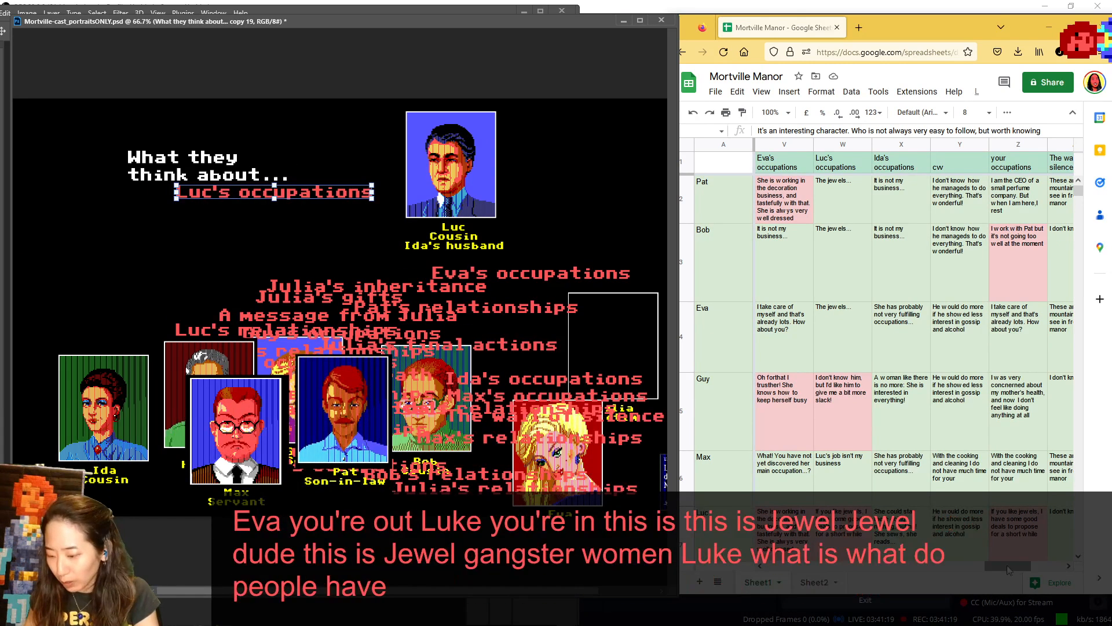
pyautogui.moveTo(1007, 564); pyautogui.dragTo(1015, 567)
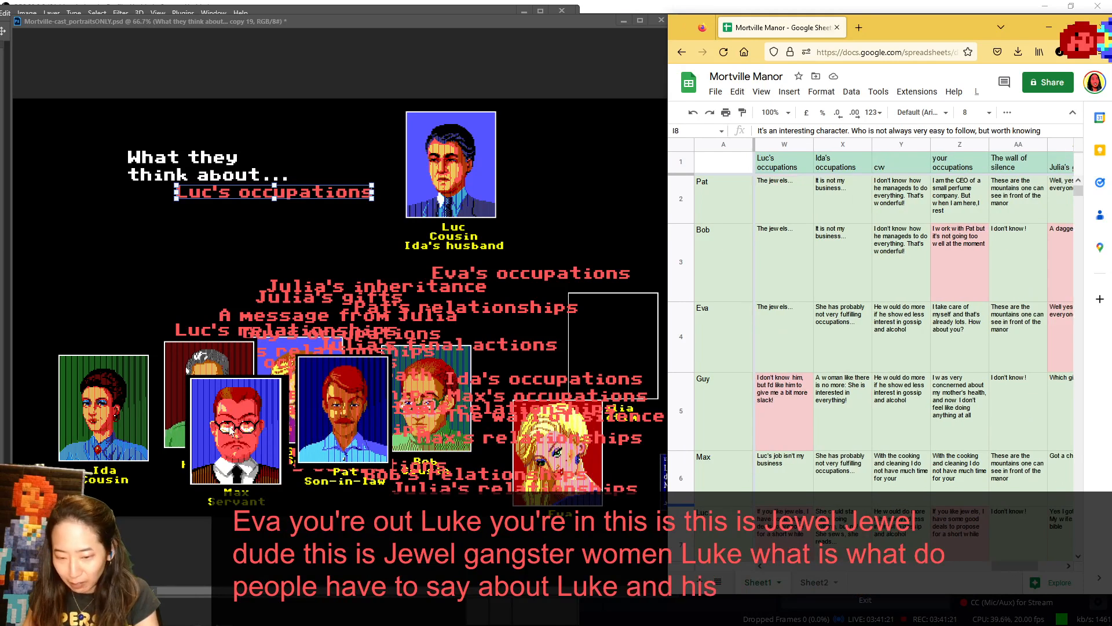
# - Show Pat in the speaker spot for Luc's occupations before setting him beside Max, and rearrange Bob and Eva among the lower portraits
pyautogui.click(292, 375)
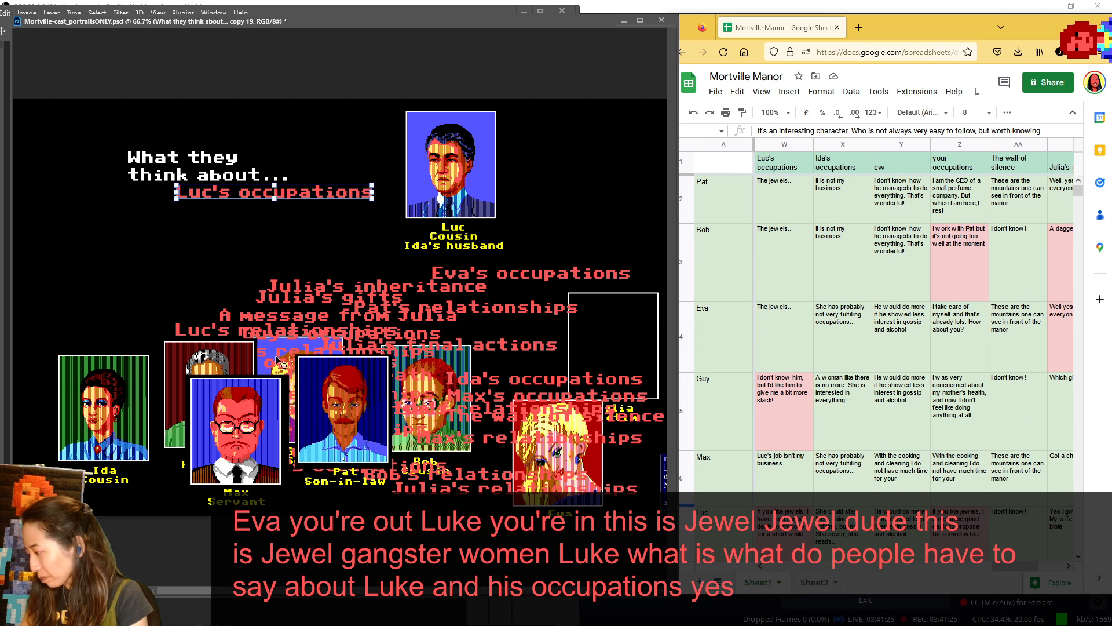
pyautogui.moveTo(354, 406); pyautogui.dragTo(84, 165)
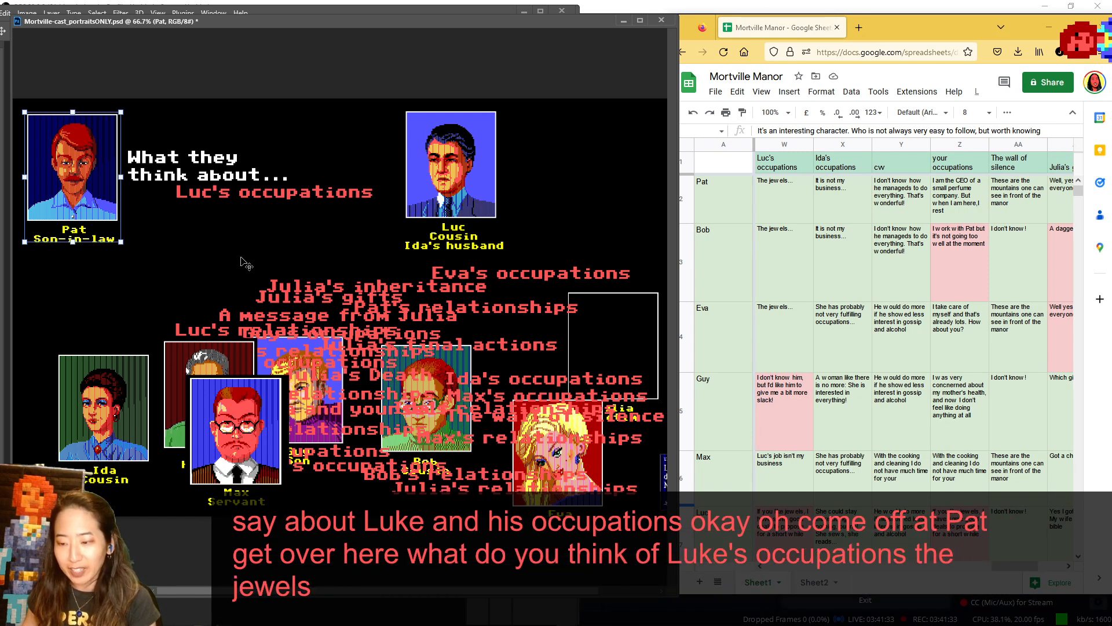
pyautogui.moveTo(94, 168); pyautogui.dragTo(339, 425)
pyautogui.moveTo(468, 379); pyautogui.dragTo(466, 350)
pyautogui.moveTo(599, 472); pyautogui.dragTo(481, 491)
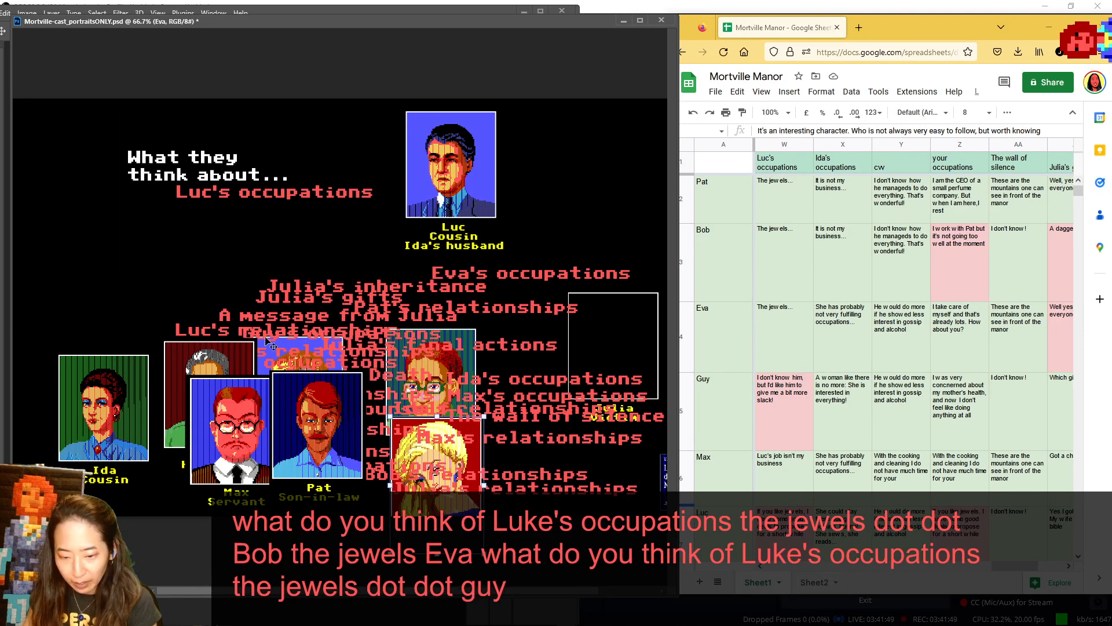
# - Show Guy in the speaker spot for Luc's occupations, return him to the lower portraits between Ida and Leo, and put Max in his place
pyautogui.moveTo(288, 348); pyautogui.dragTo(70, 126)
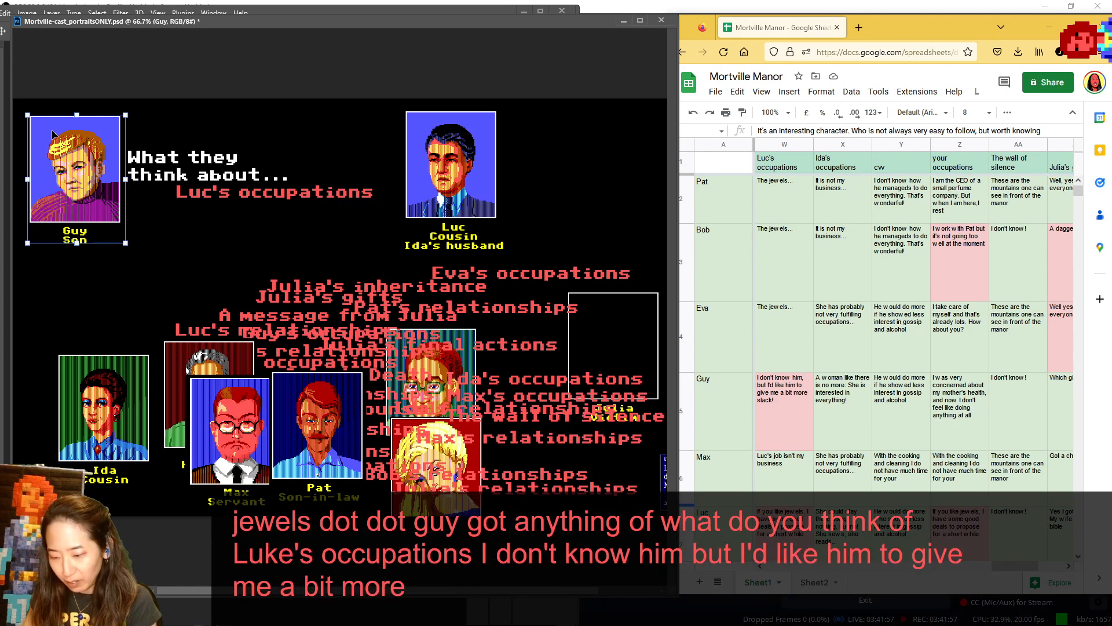
pyautogui.moveTo(52, 134); pyautogui.dragTo(142, 383)
pyautogui.moveTo(241, 421); pyautogui.dragTo(79, 161)
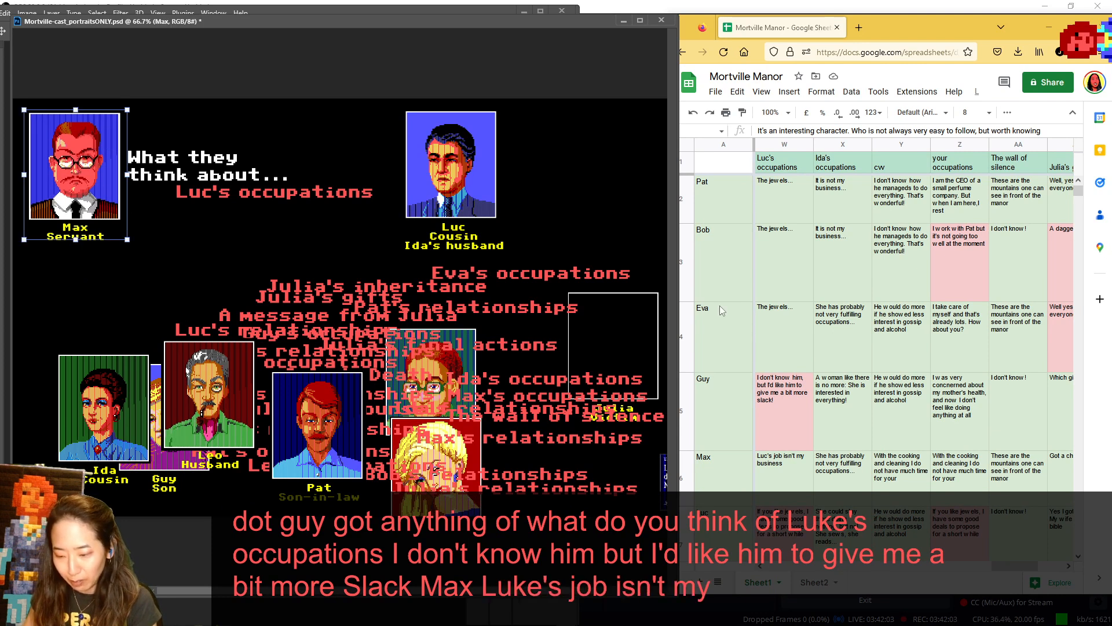
# - Return Max to the lower portraits near Julia, and slightly reposition Luc's subject portrait, Ida and Leo with the remaining answers in view
pyautogui.scroll(-2, 741, 318)
pyautogui.moveTo(82, 161); pyautogui.dragTo(577, 409)
pyautogui.moveTo(454, 205)
pyautogui.mouseDown()
pyautogui.moveTo(117, 224)
pyautogui.moveTo(437, 191)
pyautogui.mouseUp()
pyautogui.moveTo(427, 119)
pyautogui.mouseDown()
pyautogui.moveTo(107, 150)
pyautogui.moveTo(431, 137)
pyautogui.mouseUp()
pyautogui.moveTo(83, 393)
pyautogui.mouseDown()
pyautogui.moveTo(44, 144)
pyautogui.moveTo(60, 147)
pyautogui.moveTo(76, 371)
pyautogui.moveTo(91, 412)
pyautogui.mouseUp()
pyautogui.moveTo(229, 385); pyautogui.dragTo(198, 424)
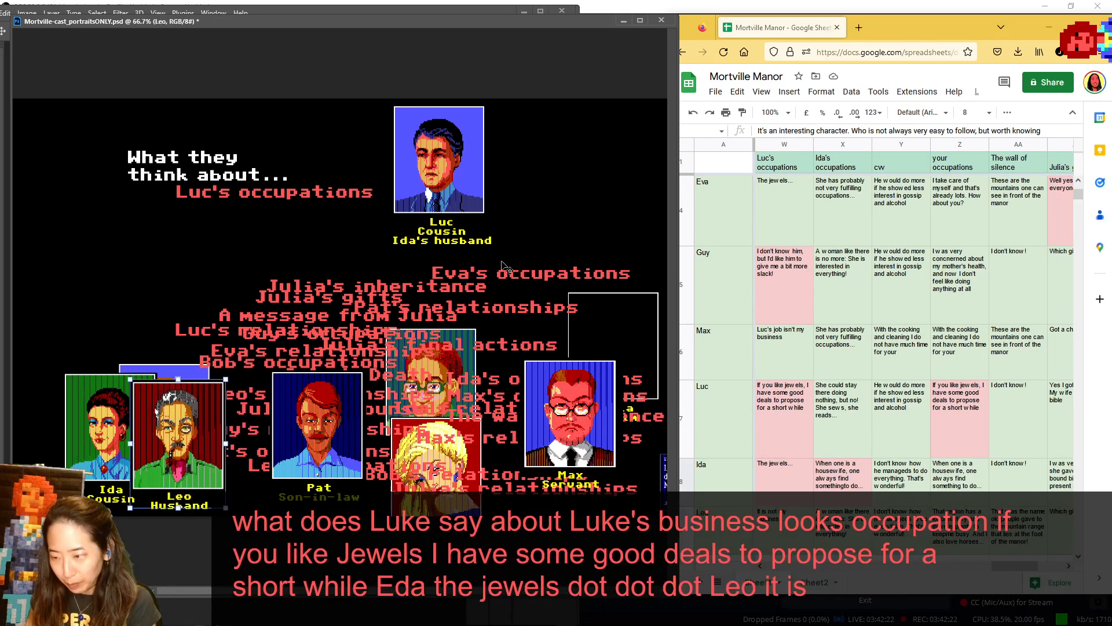
# - Show the "Ida's occupations" sheet column first, and swap Luc for Ida as the subject portrait
pyautogui.click(1022, 568)
pyautogui.moveTo(1023, 568); pyautogui.dragTo(1035, 567)
pyautogui.click(440, 194)
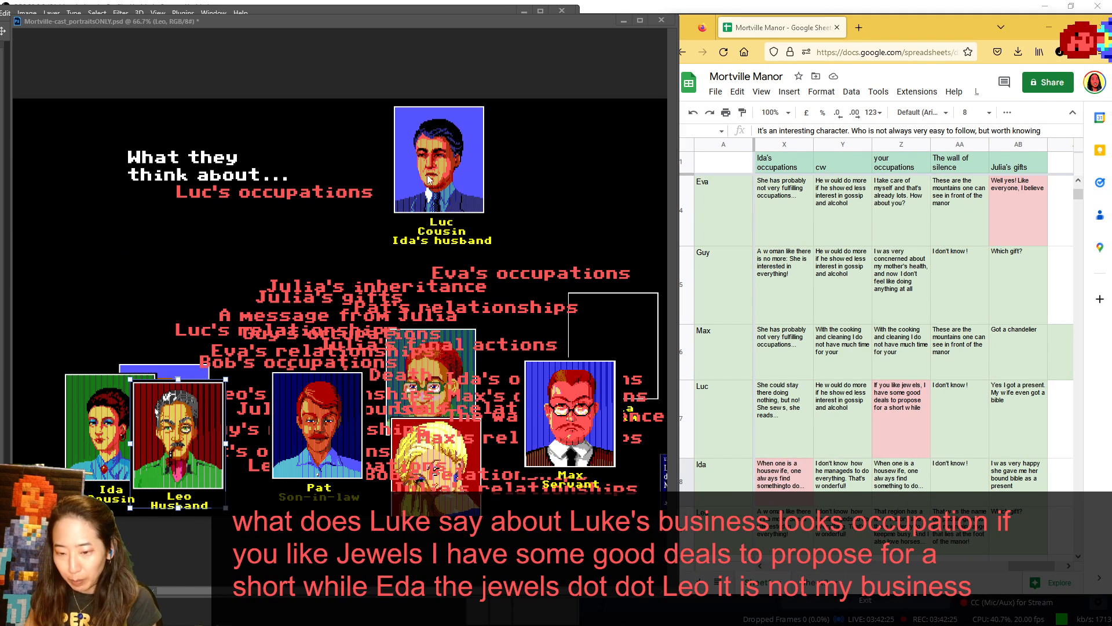
pyautogui.moveTo(438, 179); pyautogui.dragTo(324, 461)
pyautogui.moveTo(110, 429); pyautogui.dragTo(442, 160)
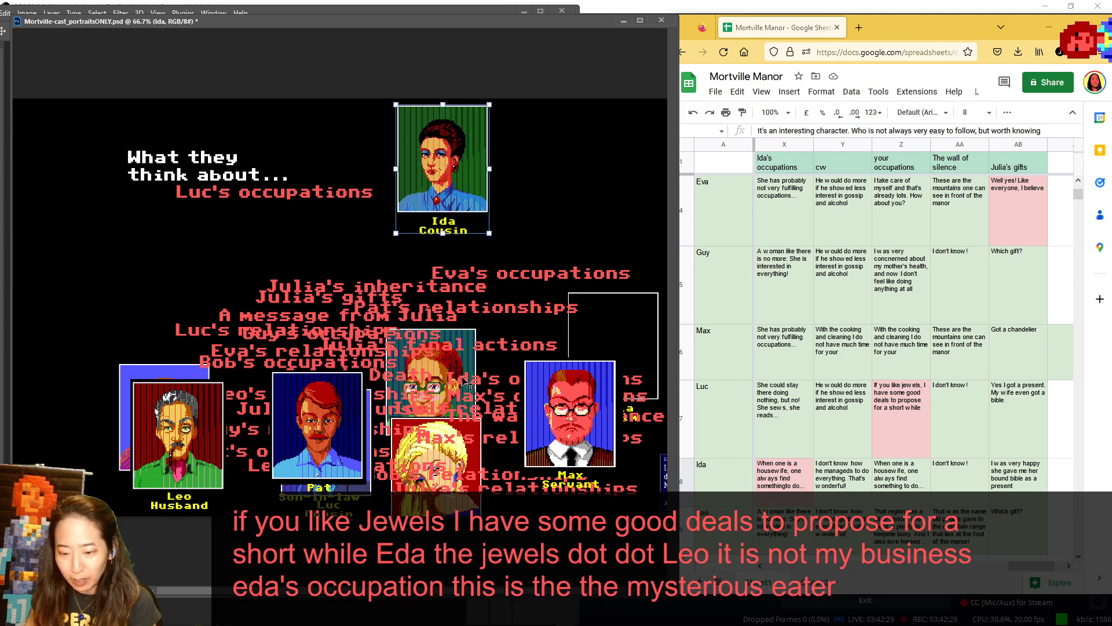
# - Move Bob between Leo and Pat, and replace the "Luc's occupations" label under the heading with "Ida's occupations"
pyautogui.moveTo(458, 363); pyautogui.dragTo(263, 382)
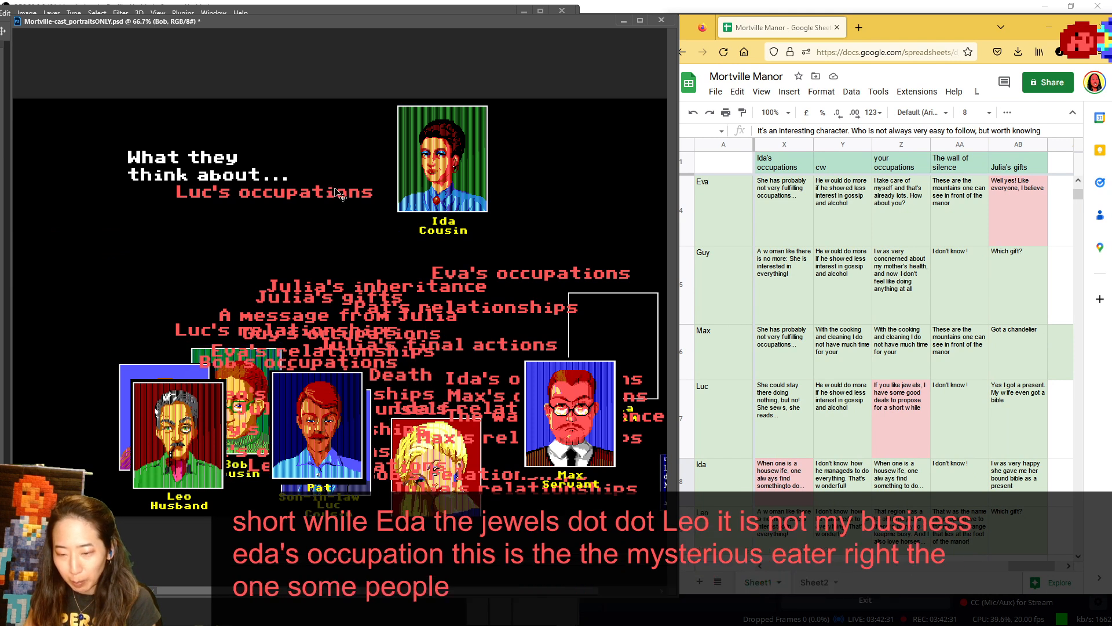
pyautogui.moveTo(339, 201); pyautogui.dragTo(627, 298)
pyautogui.click(435, 54)
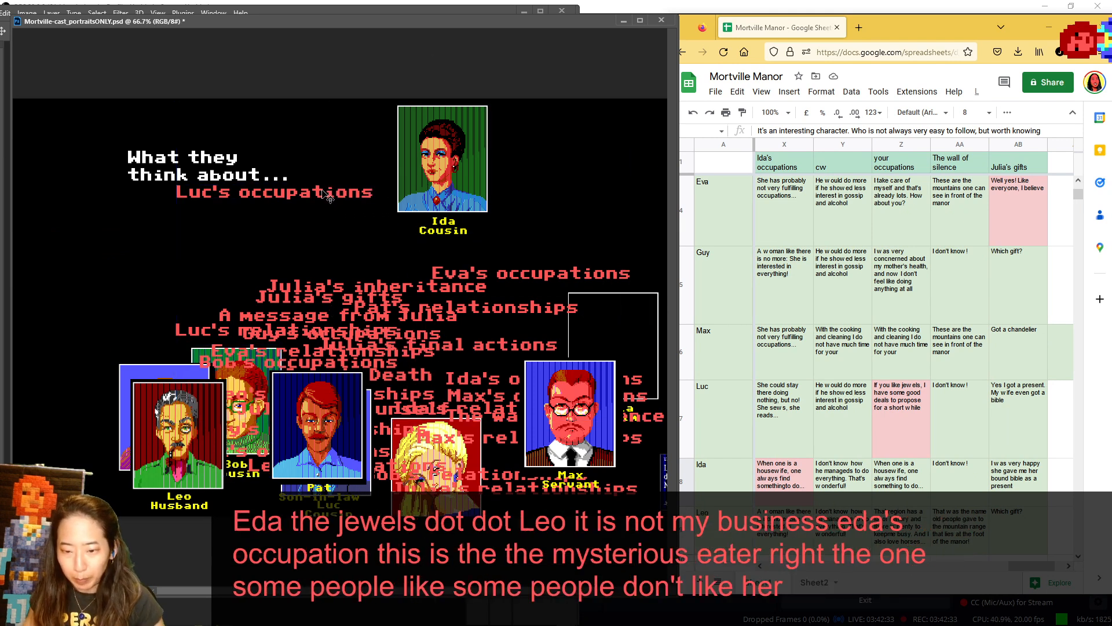
pyautogui.moveTo(272, 192); pyautogui.dragTo(543, 345)
pyautogui.moveTo(500, 391); pyautogui.dragTo(249, 208)
# - Show Pat in the speaker spot for Ida's occupations with his answer in view, before setting him beside Leo
pyautogui.moveTo(320, 434); pyautogui.dragTo(75, 169)
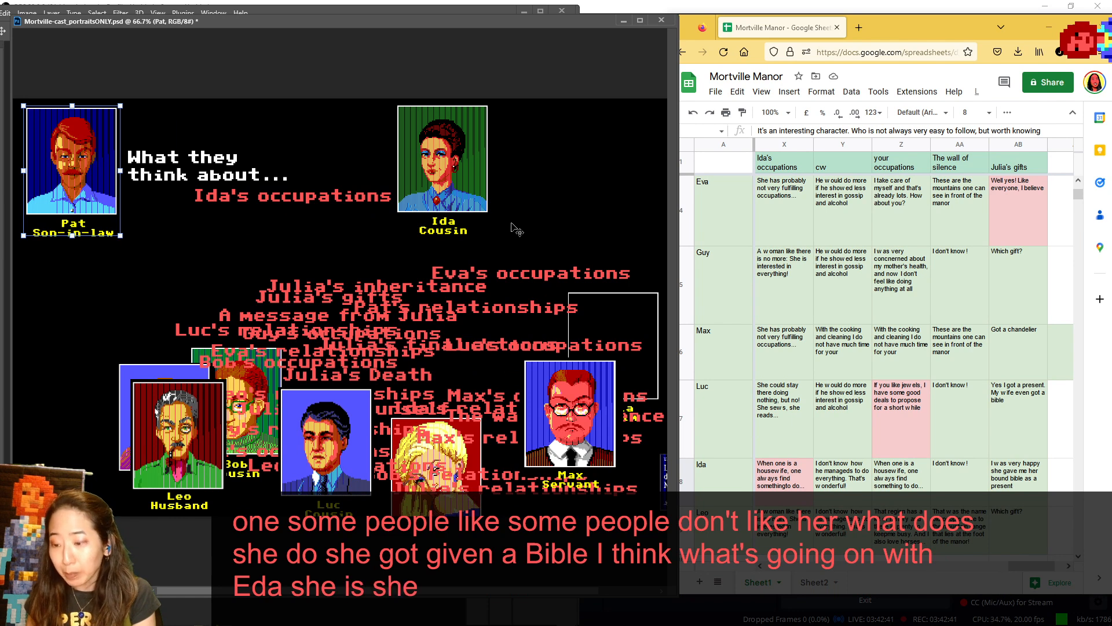
pyautogui.scroll(3, 983, 263)
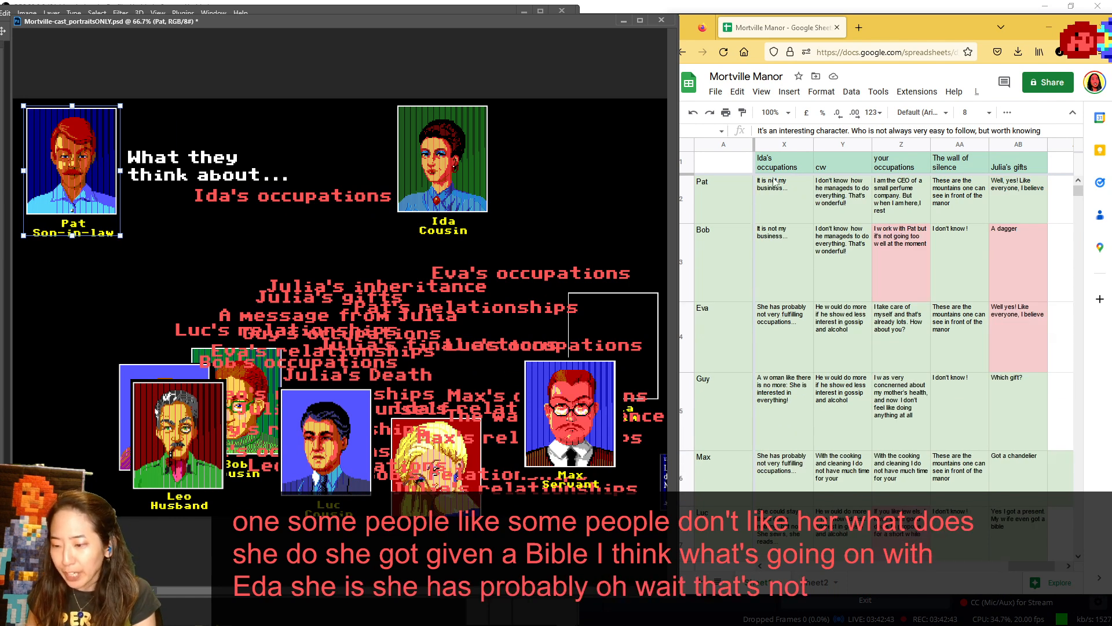
pyautogui.moveTo(400, 127); pyautogui.dragTo(439, 418)
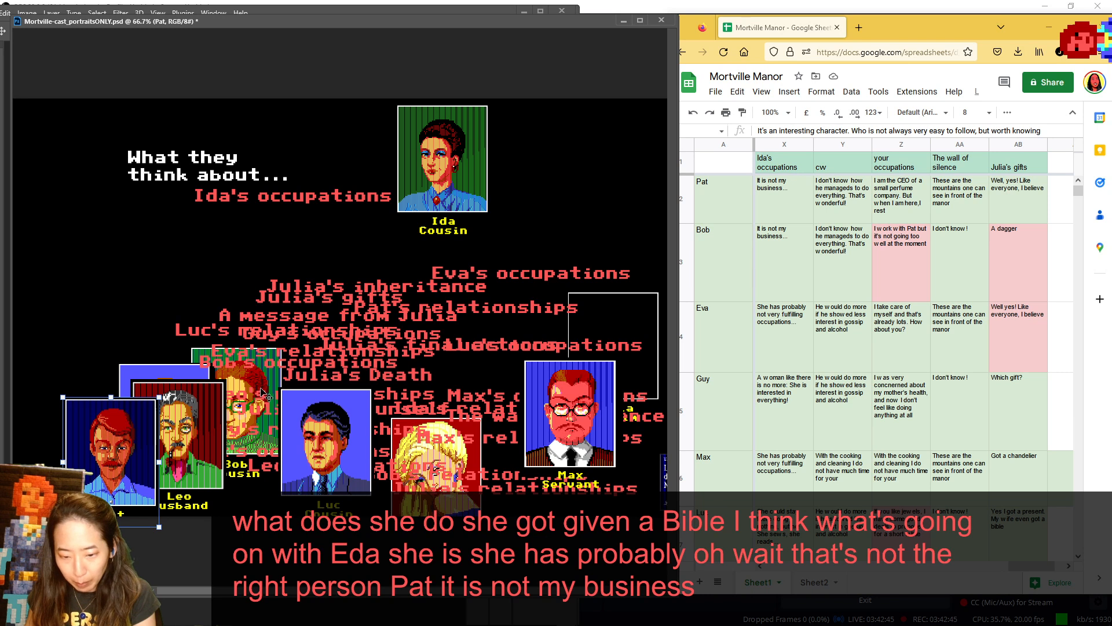
# - Show Bob in the speaker spot for Ida's occupations, return him to the lower portraits near Luc, and put Eva in his place
pyautogui.moveTo(267, 397); pyautogui.dragTo(112, 172)
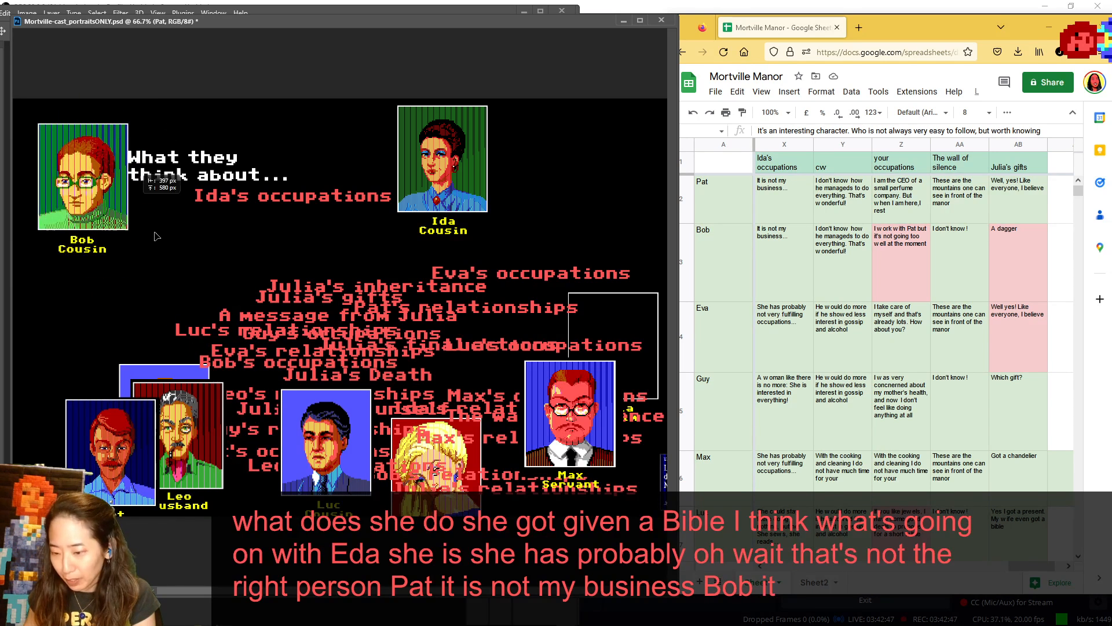
pyautogui.hotkey('ctrl', 'z')
pyautogui.moveTo(438, 510); pyautogui.dragTo(63, 201)
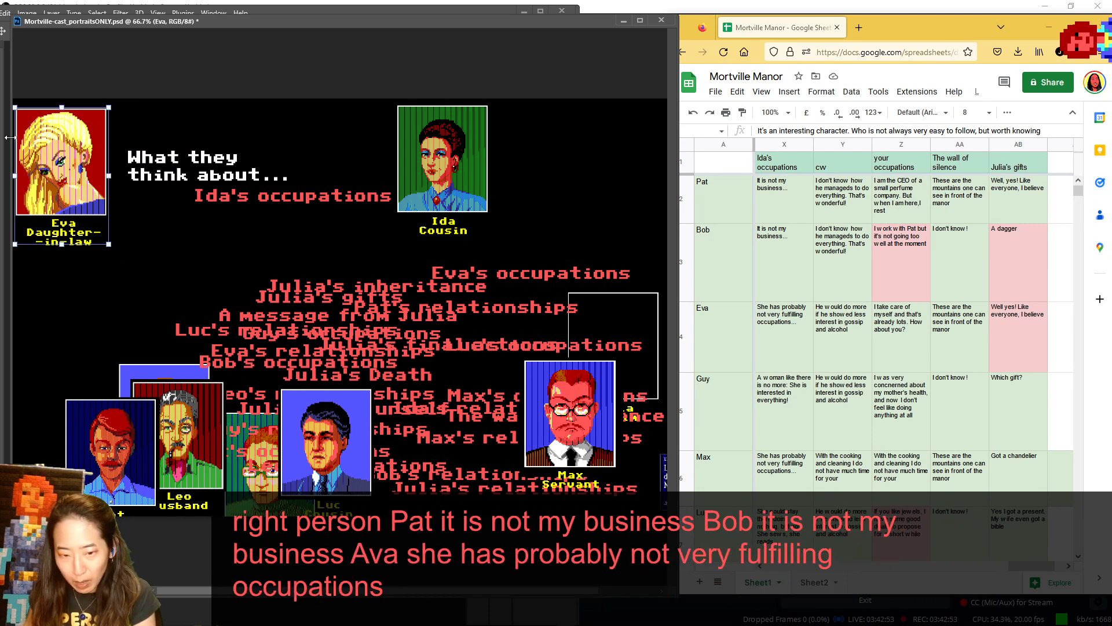
# - Return Eva beside Luc, show Guy in the speaker spot before setting him behind Leo, and put Max in his place
pyautogui.moveTo(55, 161); pyautogui.dragTo(412, 410)
pyautogui.moveTo(174, 382); pyautogui.dragTo(80, 134)
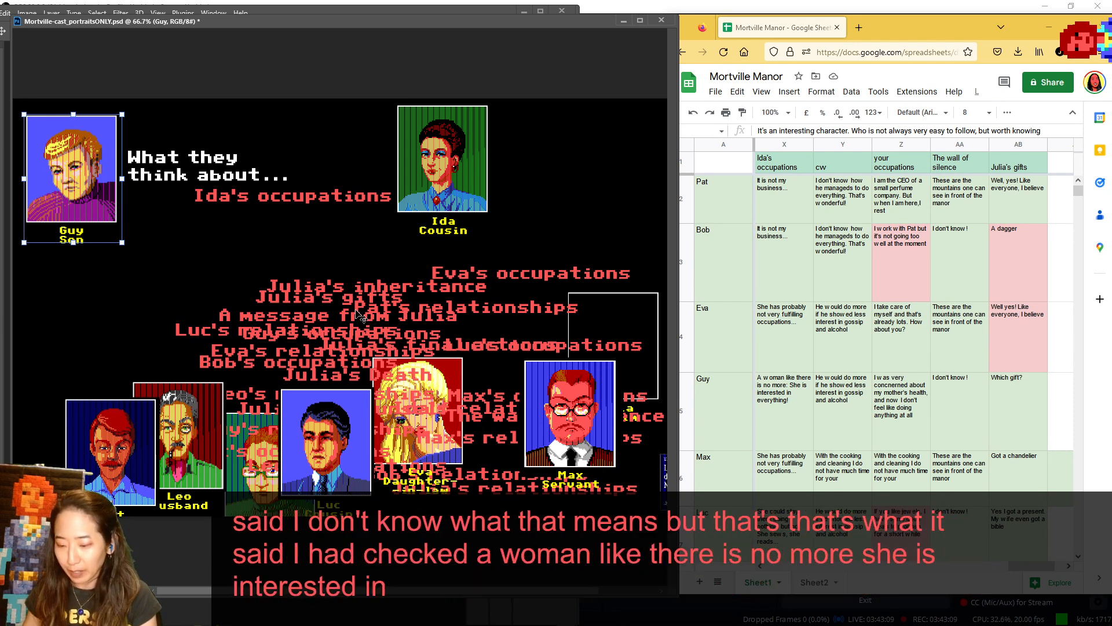
pyautogui.moveTo(127, 218); pyautogui.dragTo(282, 444)
pyautogui.moveTo(596, 392); pyautogui.dragTo(101, 147)
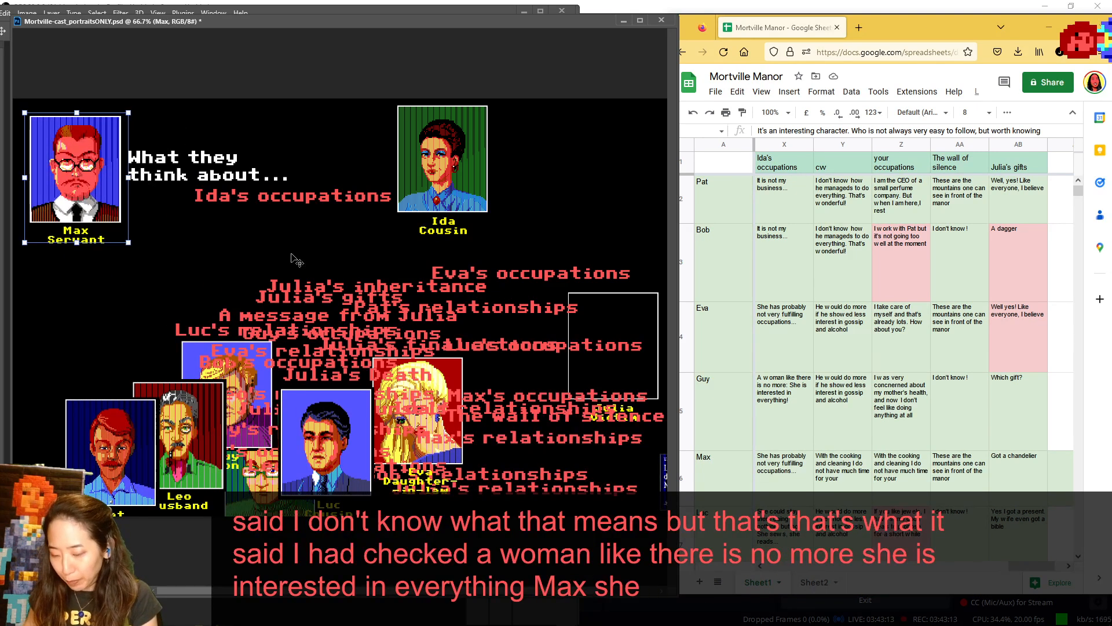
# - Return Max to the lower portraits beside Eva, and show Luc in the speaker spot for Ida's occupations with his answer in view
pyautogui.moveTo(24, 177); pyautogui.dragTo(442, 178)
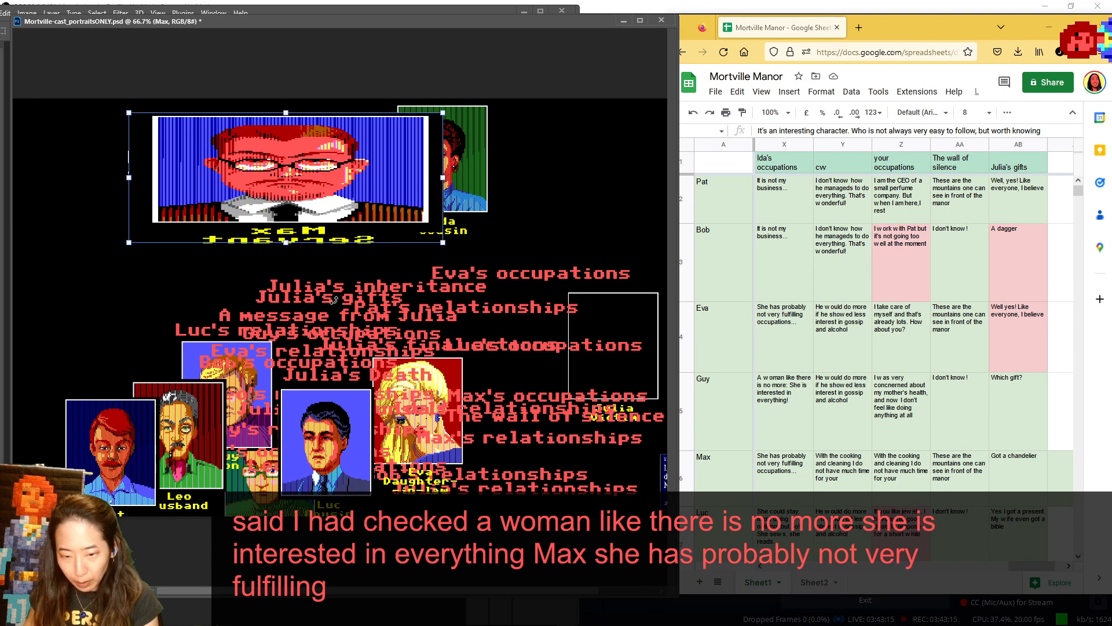
pyautogui.press('Escape')
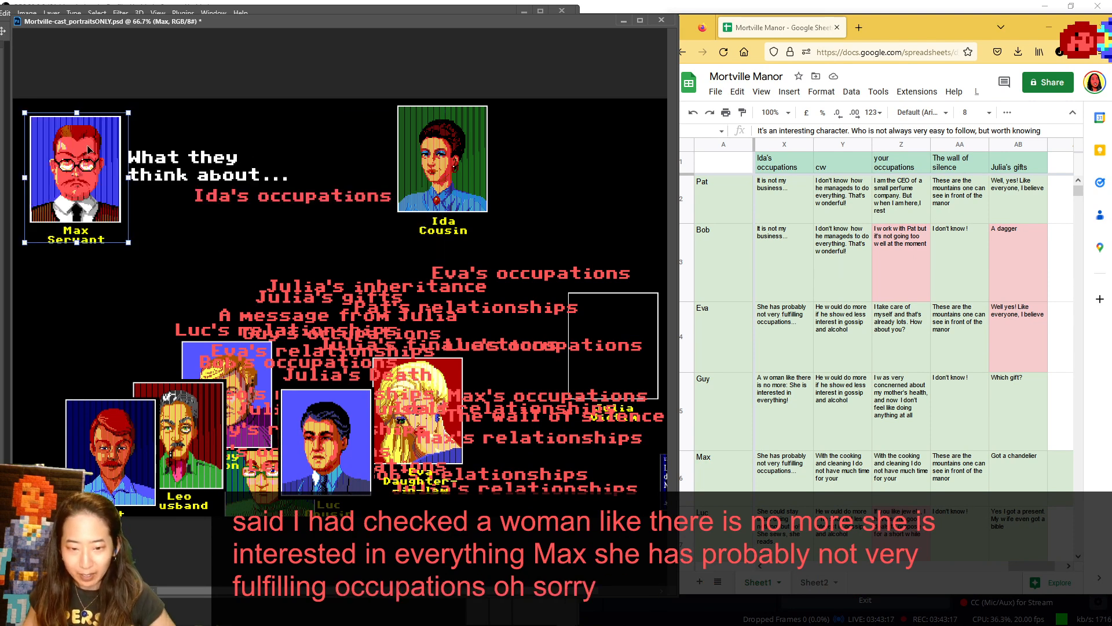
pyautogui.moveTo(88, 145); pyautogui.dragTo(517, 362)
pyautogui.moveTo(339, 435); pyautogui.dragTo(93, 165)
pyautogui.scroll(-2, 704, 329)
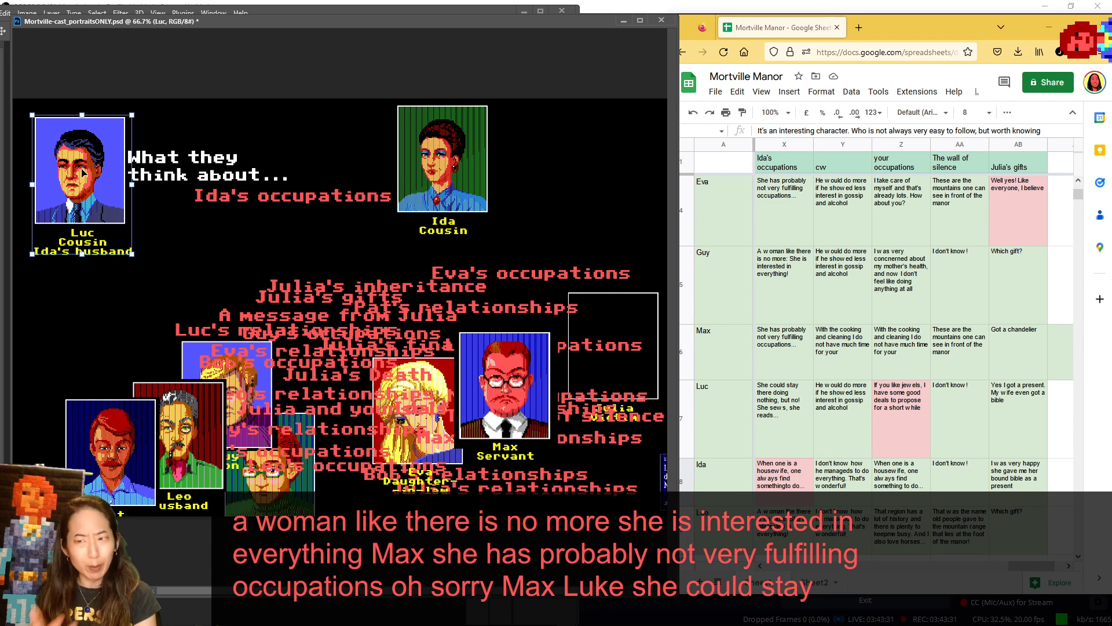
# - Set Luc beside Max in the lower portraits, and shift Ida's subject portrait slightly away from the heading
pyautogui.moveTo(83, 173); pyautogui.dragTo(377, 325)
pyautogui.moveTo(417, 171)
pyautogui.mouseDown()
pyautogui.moveTo(417, 203)
pyautogui.moveTo(72, 183)
pyautogui.moveTo(433, 182)
pyautogui.mouseUp()
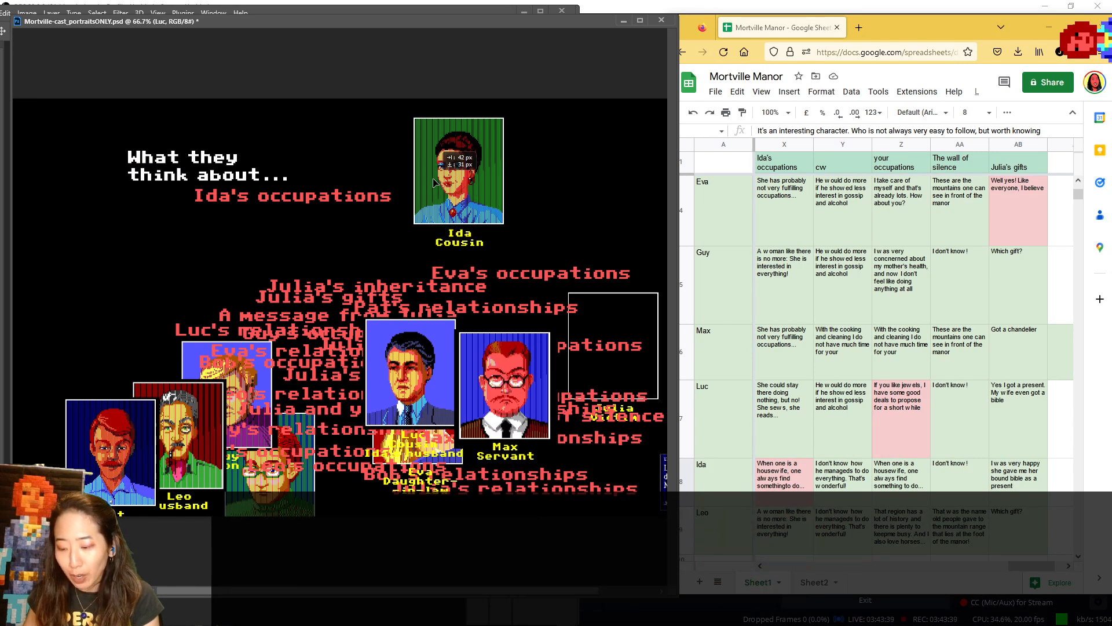
pyautogui.moveTo(433, 183)
pyautogui.mouseDown()
pyautogui.moveTo(56, 174)
pyautogui.moveTo(442, 174)
pyautogui.moveTo(417, 172)
pyautogui.mouseUp()
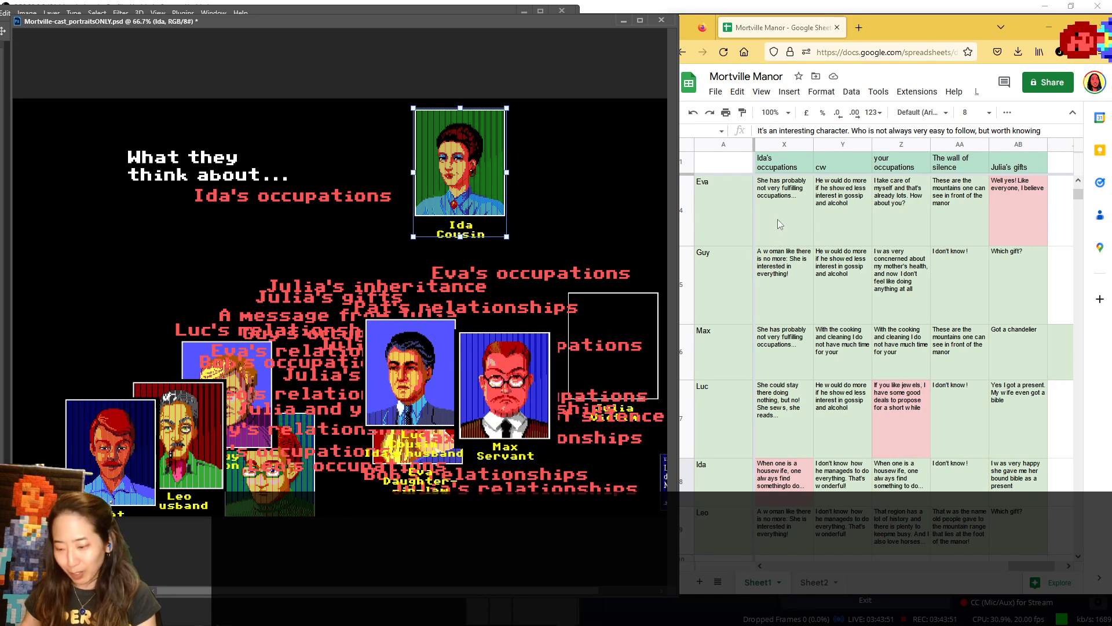
# - Show Leo in the speaker spot for Ida's occupations with his answer in view
pyautogui.scroll(-2, 811, 243)
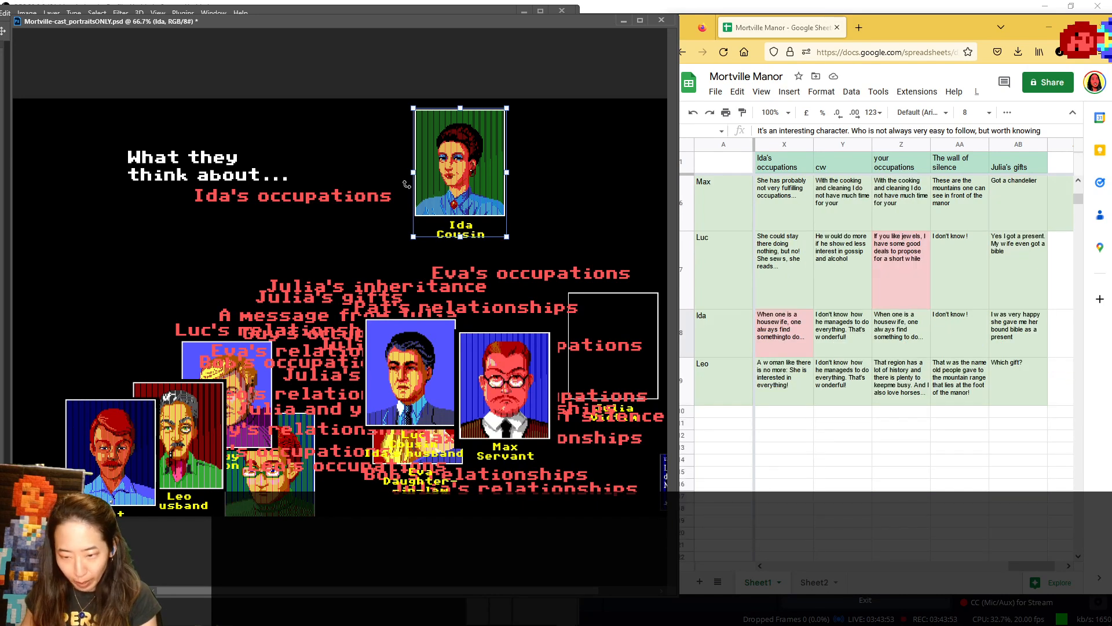
pyautogui.moveTo(187, 372); pyautogui.dragTo(186, 363)
pyautogui.click(108, 175)
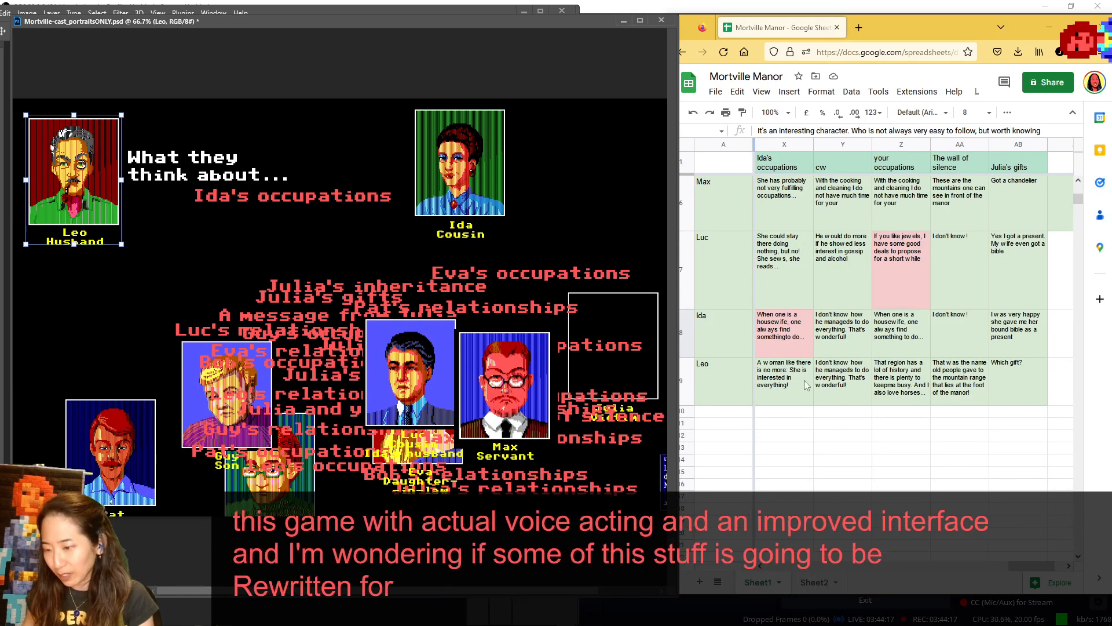
# - Go back to Pat's row in the sheet, and check the "cw" column heading against the neighbouring "your occupations" heading
pyautogui.moveTo(1079, 200); pyautogui.dragTo(1075, 177)
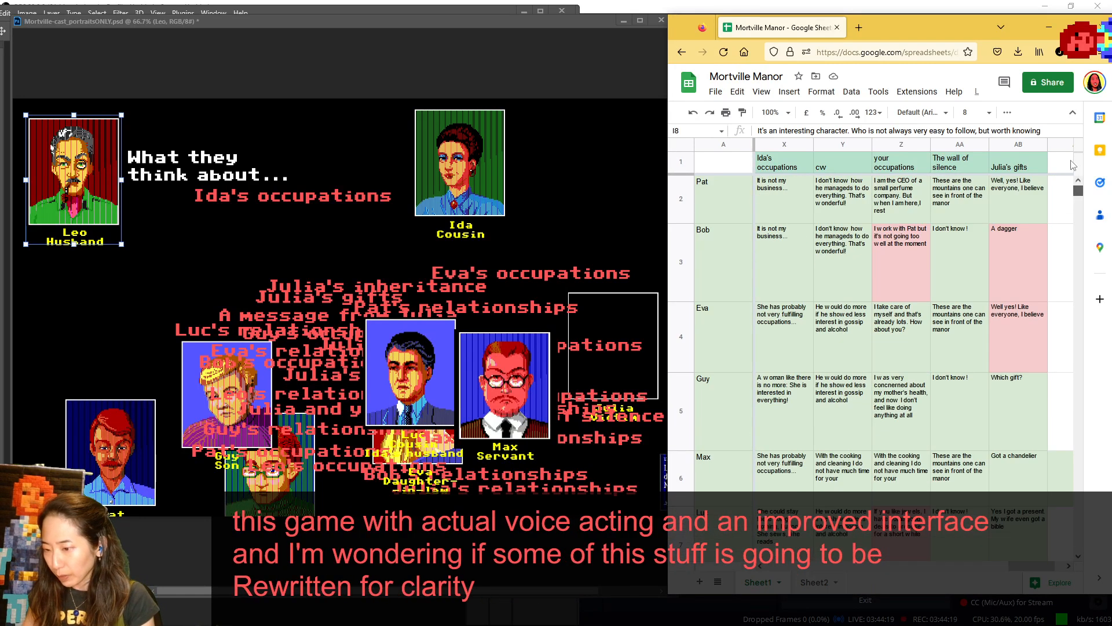
pyautogui.click(847, 162)
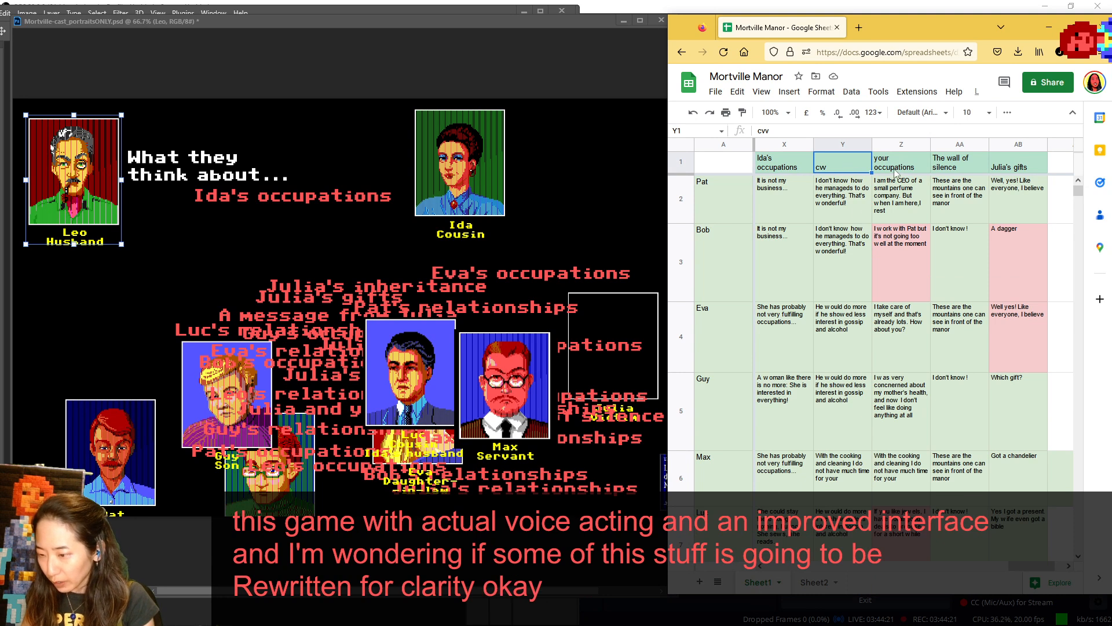
pyautogui.click(895, 171)
pyautogui.click(827, 170)
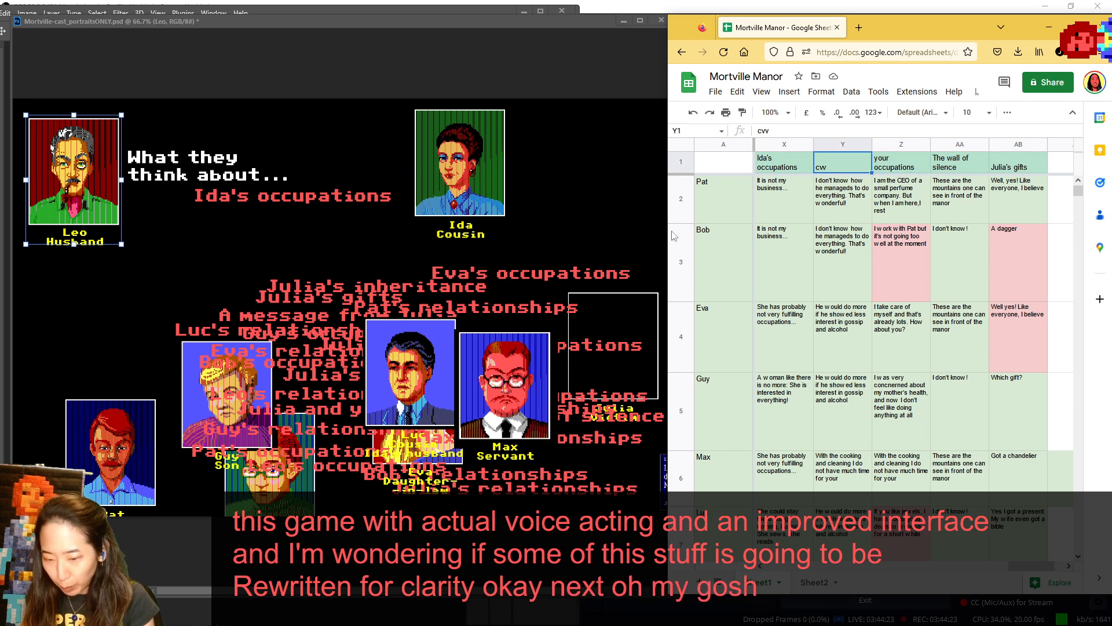
# - Move Max and Luc toward Guy in the lower portraits to uncover the "Max's occupations" label
pyautogui.click(502, 361)
pyautogui.moveTo(539, 378); pyautogui.dragTo(371, 397)
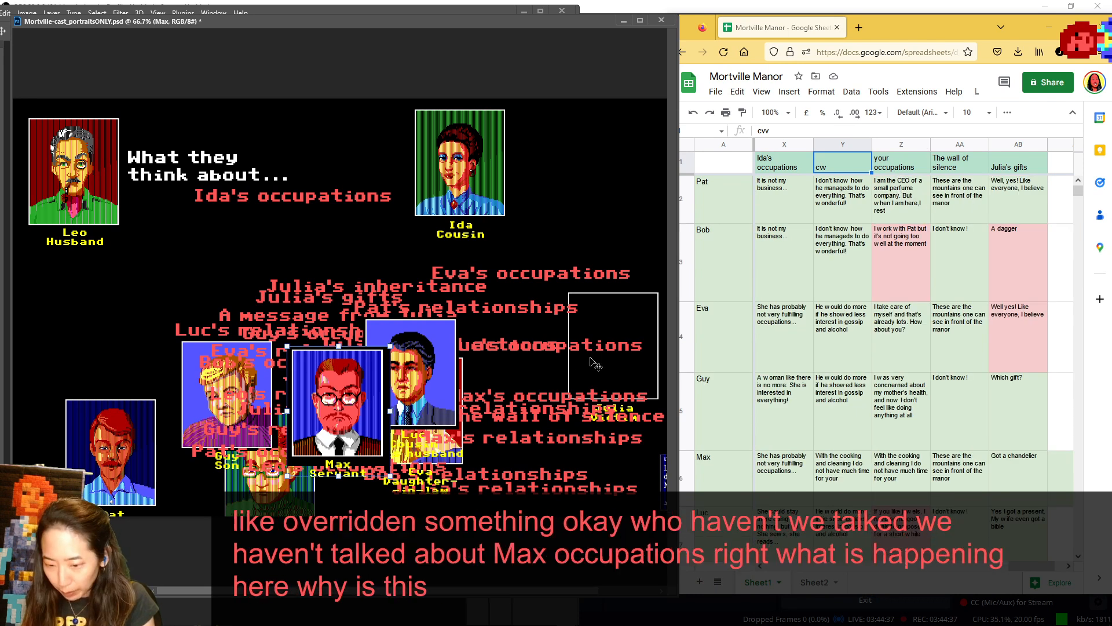
pyautogui.moveTo(429, 372); pyautogui.dragTo(369, 363)
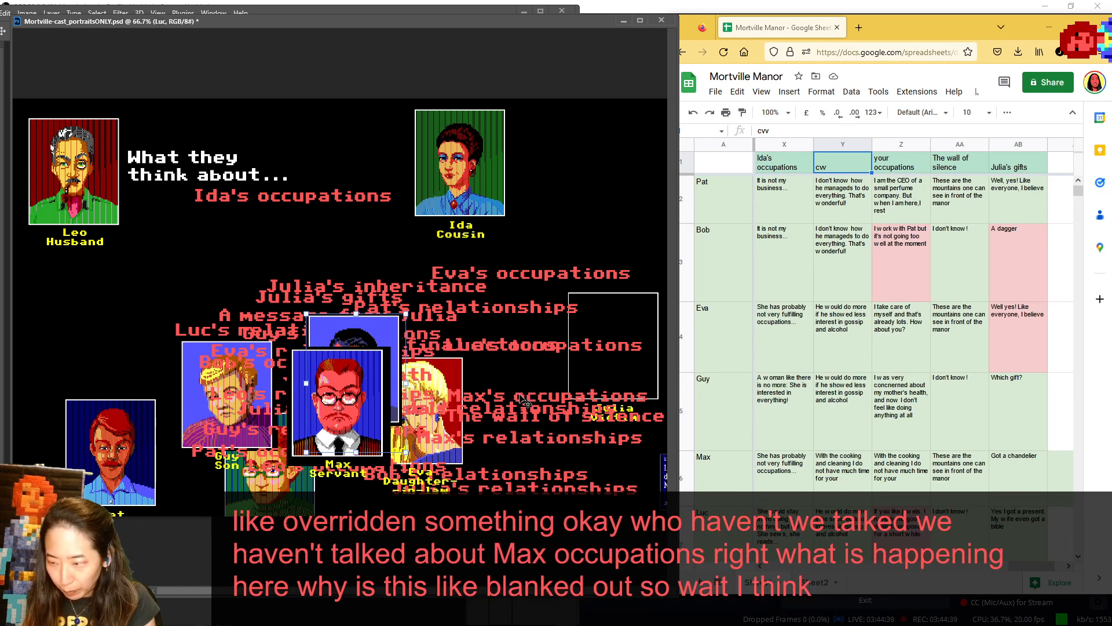
# - Nudge the "Max's occupations" label up into clearer space, and compare the sheet's "cw" heading with the neighbouring "Ida's occupations" heading
pyautogui.moveTo(524, 397); pyautogui.dragTo(521, 362)
pyautogui.moveTo(1025, 566)
pyautogui.mouseDown()
pyautogui.moveTo(943, 571)
pyautogui.moveTo(1018, 576)
pyautogui.mouseUp()
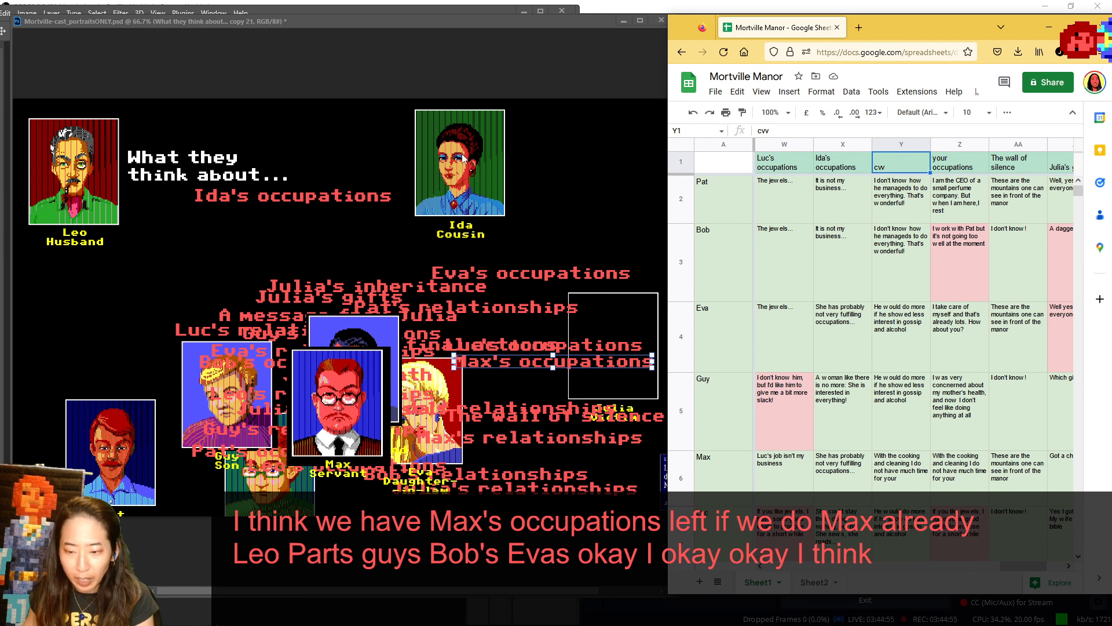
pyautogui.click(503, 226)
pyautogui.click(869, 169)
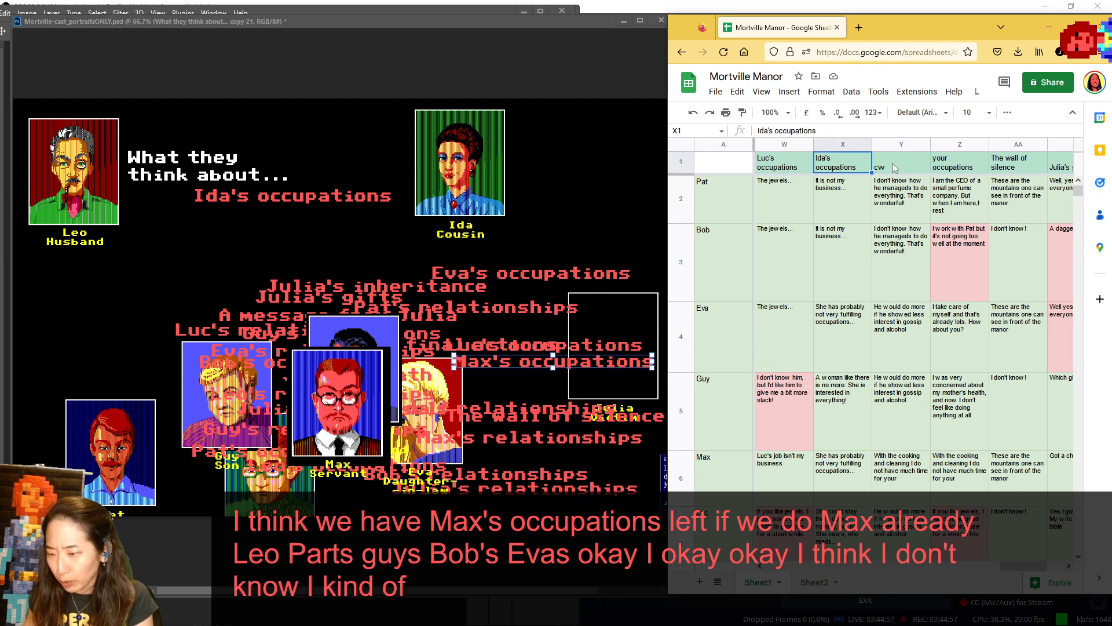
pyautogui.click(429, 300)
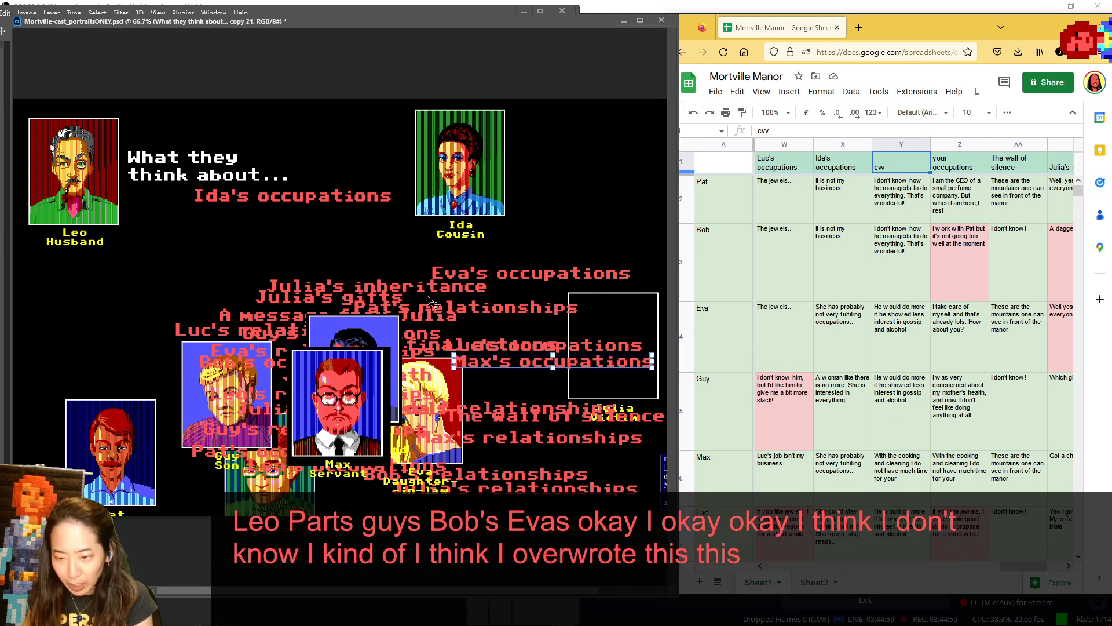
# - Replace "Ida's occupations" and Ida's subject portrait with "Max's occupations" and Max, returning Ida and Leo to the lower portraits
pyautogui.moveTo(346, 200); pyautogui.dragTo(535, 442)
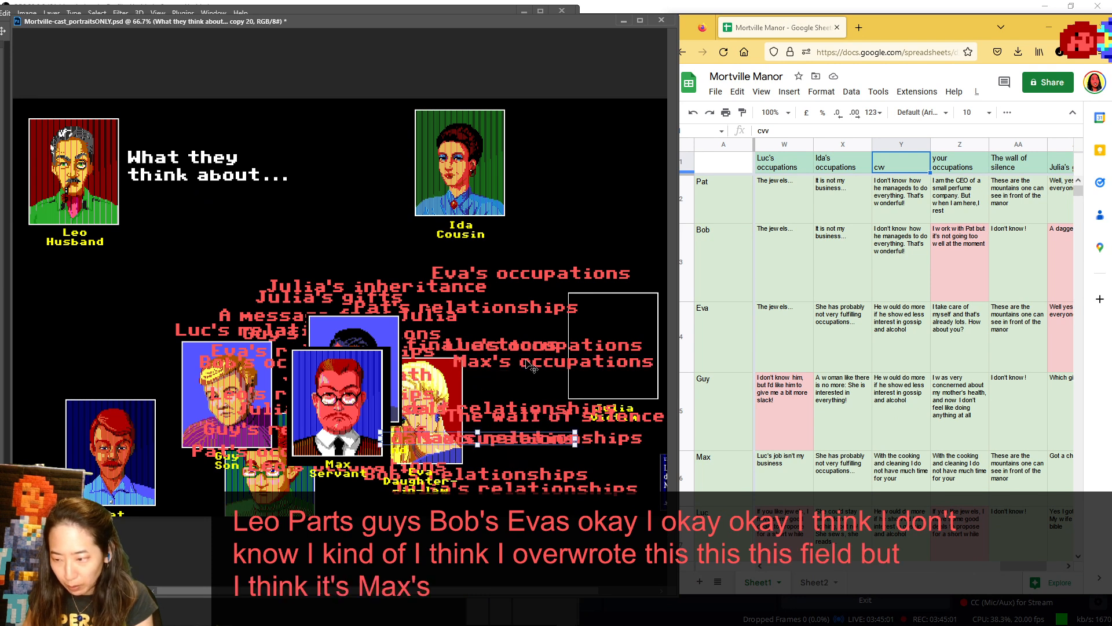
pyautogui.moveTo(527, 361); pyautogui.dragTo(261, 192)
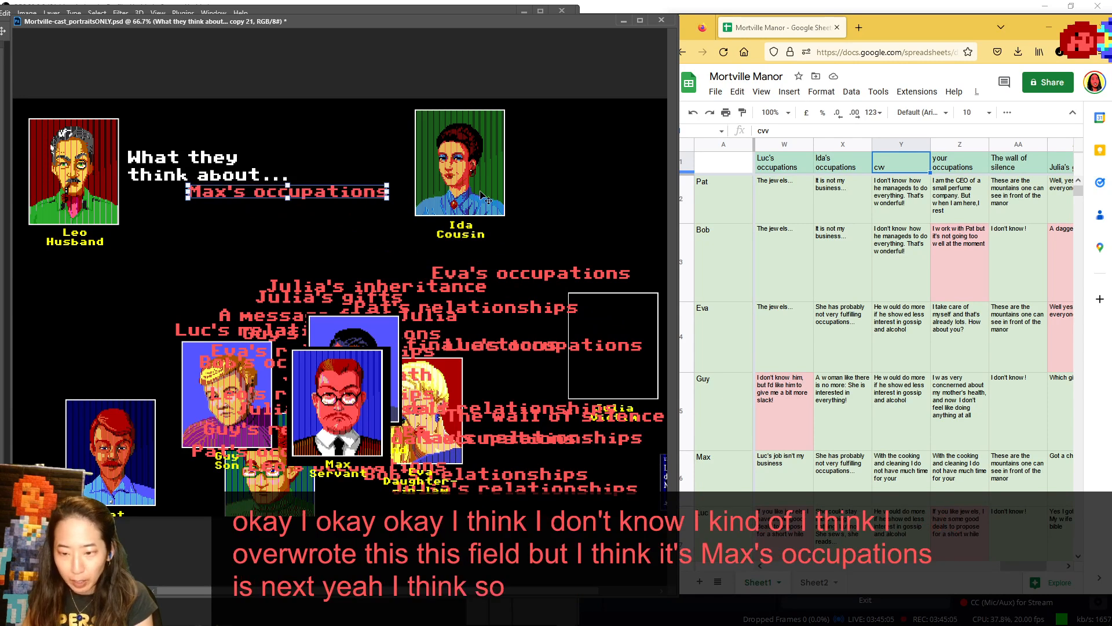
pyautogui.moveTo(497, 250); pyautogui.dragTo(551, 422)
pyautogui.moveTo(358, 409); pyautogui.dragTo(481, 166)
pyautogui.moveTo(102, 177); pyautogui.dragTo(223, 410)
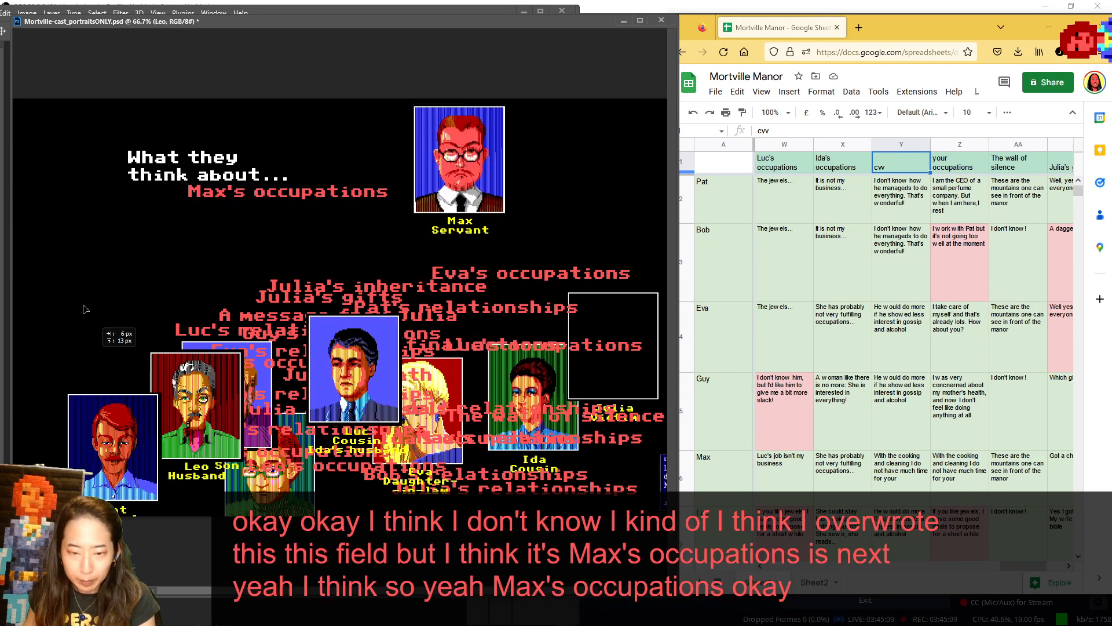
# - Show Pat in the speaker spot for Max's occupations, return him beside Leo, and shift Bob slightly in the lower portraits
pyautogui.moveTo(104, 453); pyautogui.dragTo(56, 162)
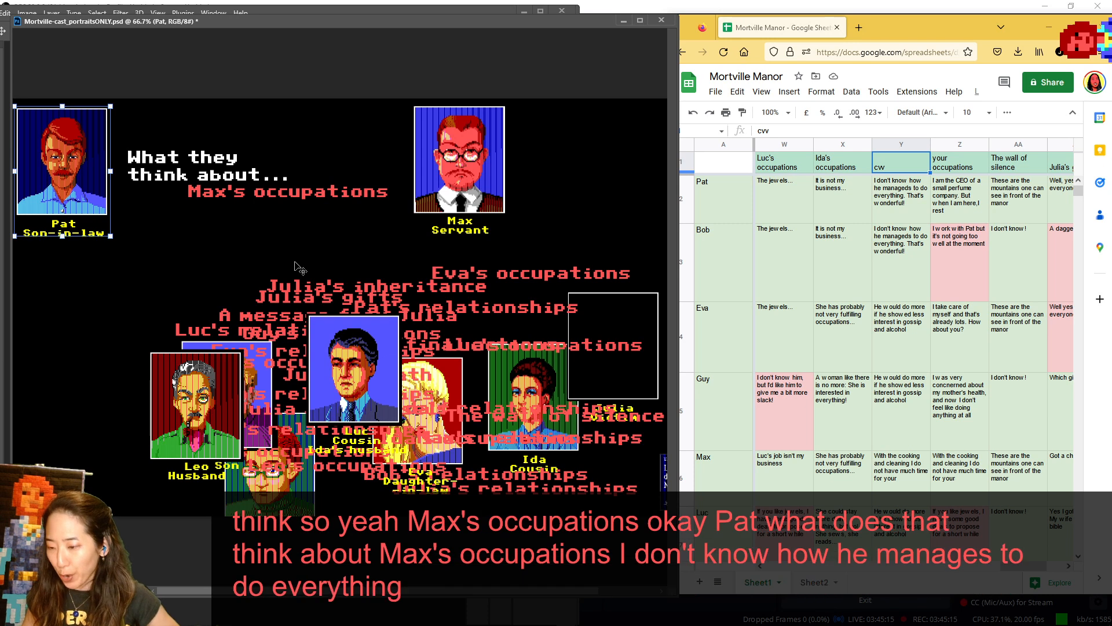
pyautogui.moveTo(71, 161); pyautogui.dragTo(153, 418)
pyautogui.moveTo(269, 480); pyautogui.dragTo(301, 457)
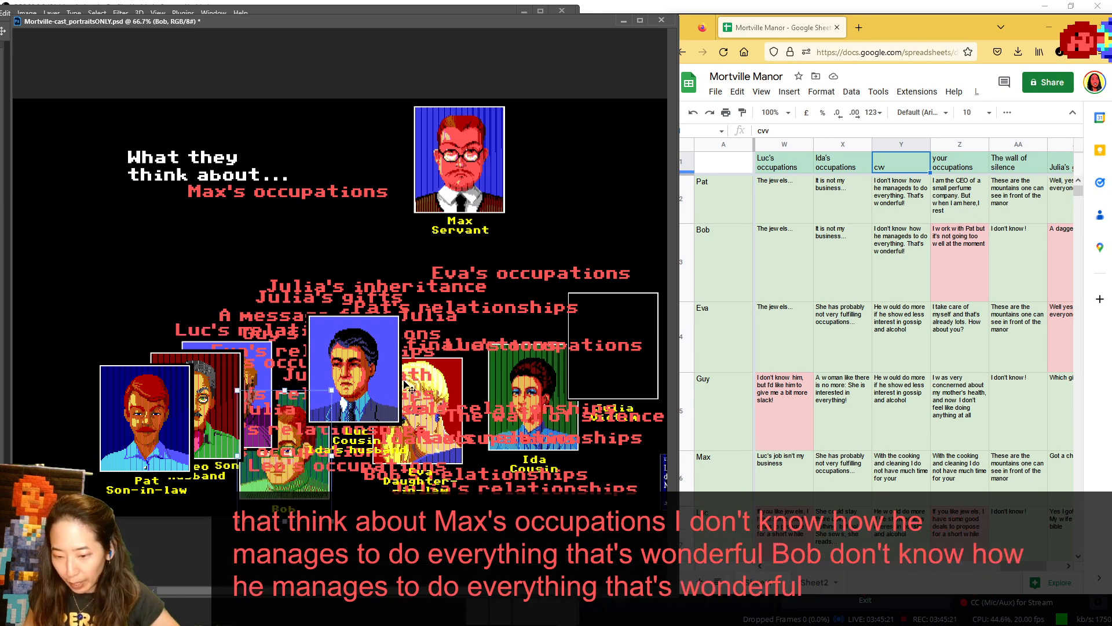
# - Show Eva as speaker for Max's occupations, check Guy's answer in the sheet, and set Eva and Guy on either side of Luc below
pyautogui.moveTo(440, 376); pyautogui.dragTo(86, 120)
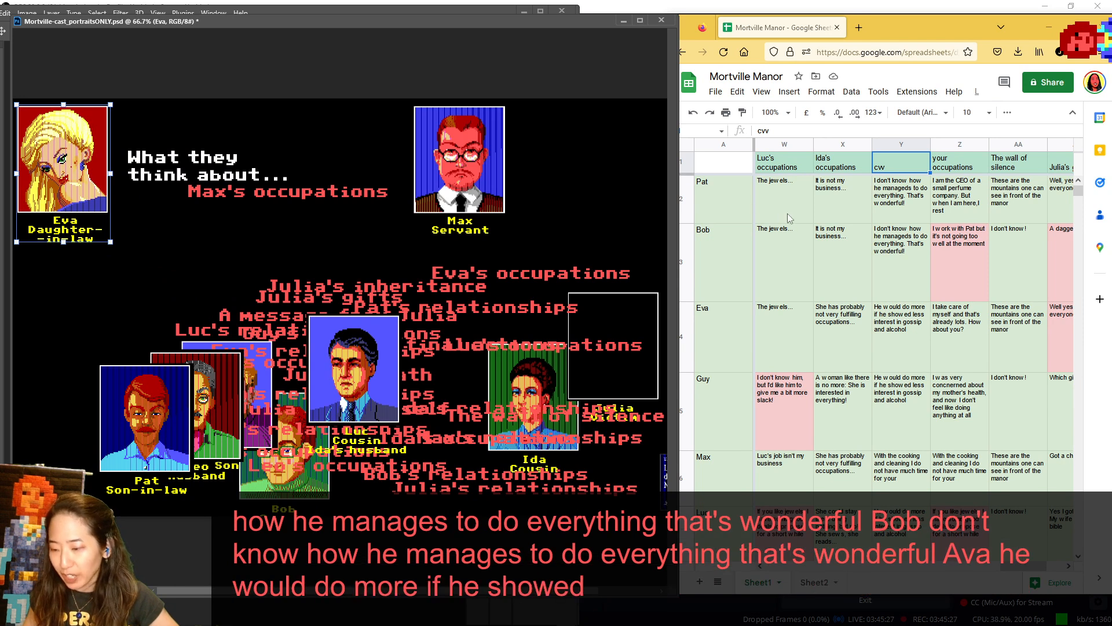
pyautogui.scroll(-2, 821, 214)
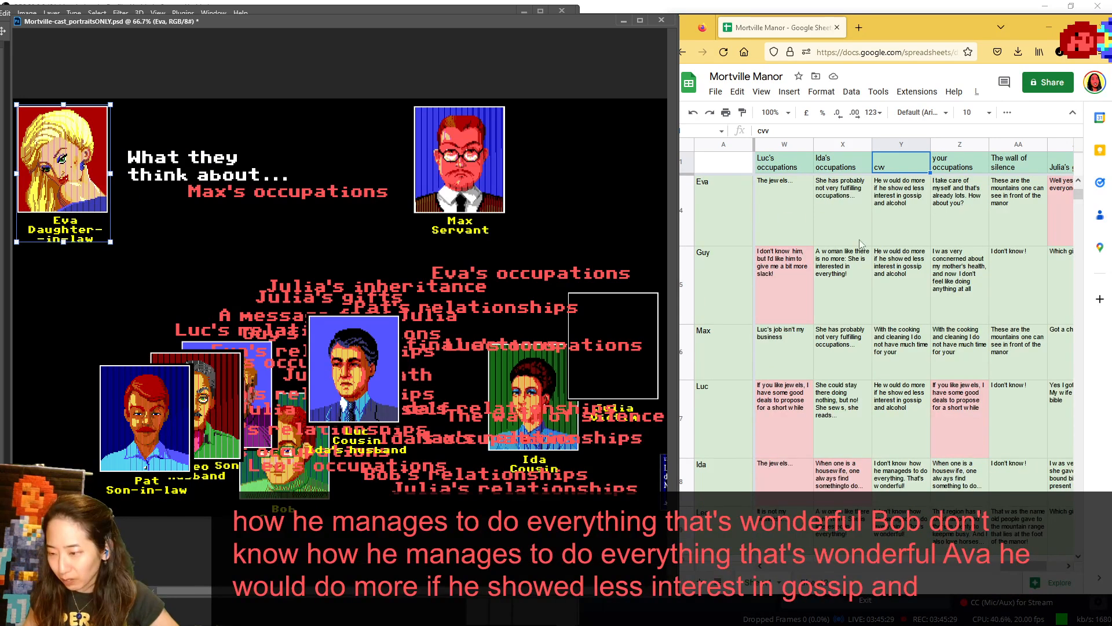
pyautogui.click(909, 282)
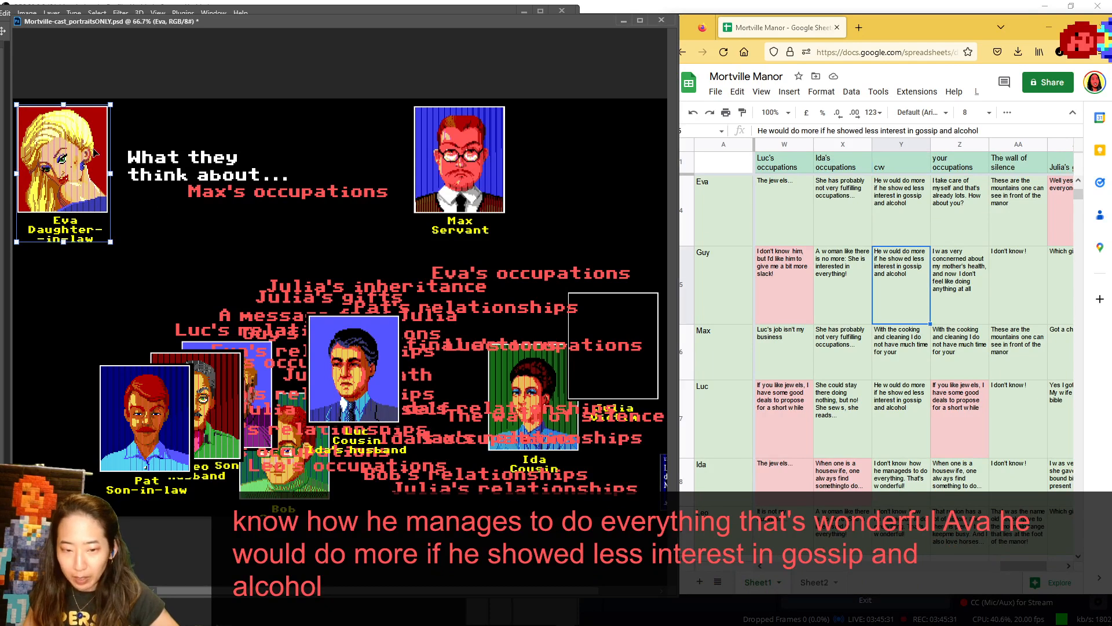
pyautogui.moveTo(95, 152); pyautogui.dragTo(346, 423)
pyautogui.moveTo(194, 335); pyautogui.dragTo(397, 391)
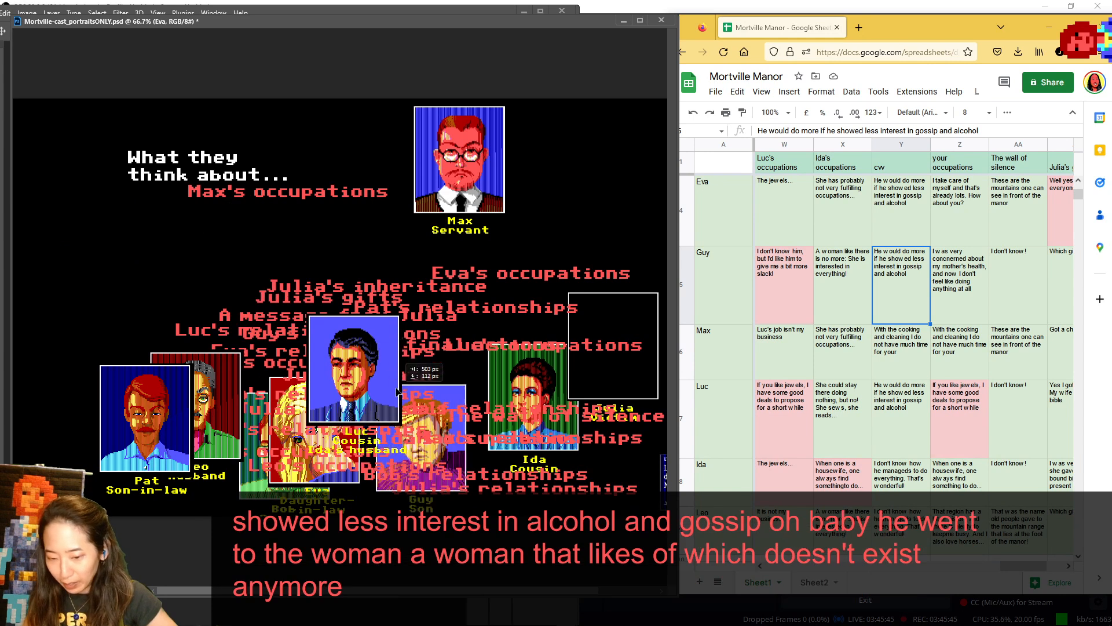
# - Move Max's subject portrait slightly closer to the heading while his own answer is in view
pyautogui.moveTo(446, 160)
pyautogui.mouseDown()
pyautogui.moveTo(167, 193)
pyautogui.moveTo(436, 175)
pyautogui.mouseUp()
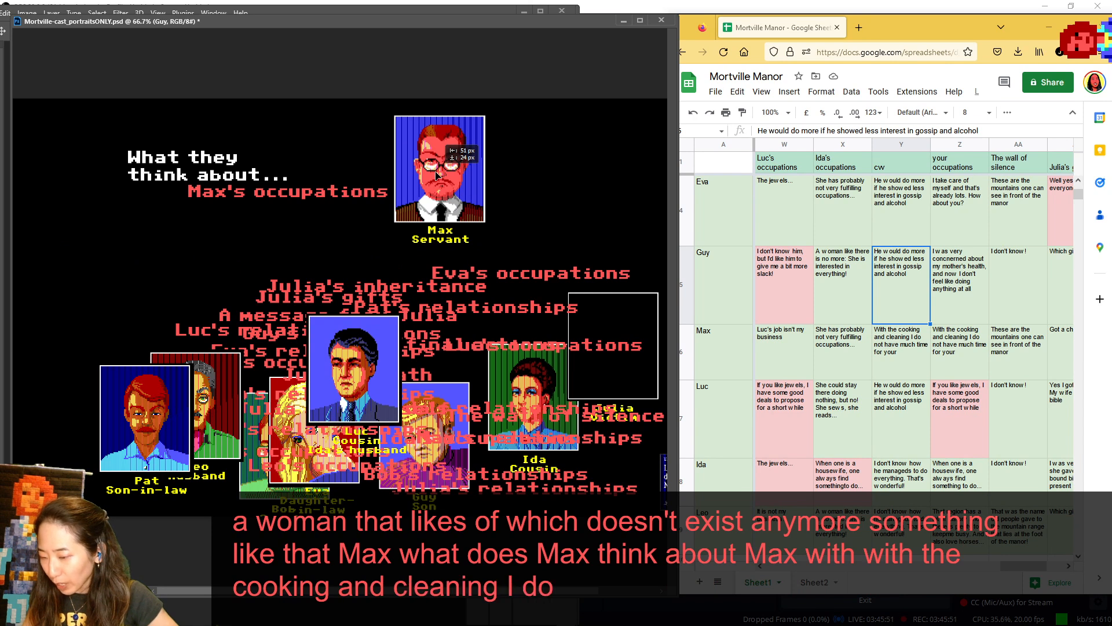
pyautogui.moveTo(436, 175)
pyautogui.mouseDown()
pyautogui.moveTo(129, 201)
pyautogui.moveTo(447, 165)
pyautogui.mouseUp()
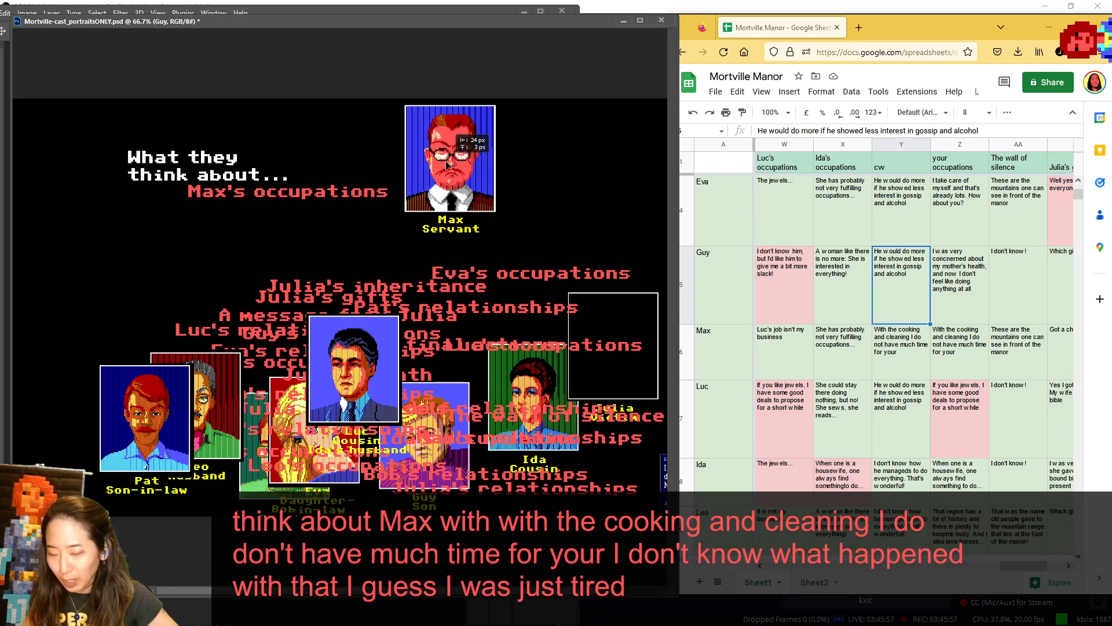
pyautogui.moveTo(447, 164); pyautogui.dragTo(436, 168)
# - Shift Luc and Ida within the lower portraits, and show Leo in the speaker spot for Max's occupations
pyautogui.moveTo(364, 372); pyautogui.dragTo(336, 392)
pyautogui.moveTo(512, 380); pyautogui.dragTo(453, 418)
pyautogui.moveTo(215, 384); pyautogui.dragTo(93, 151)
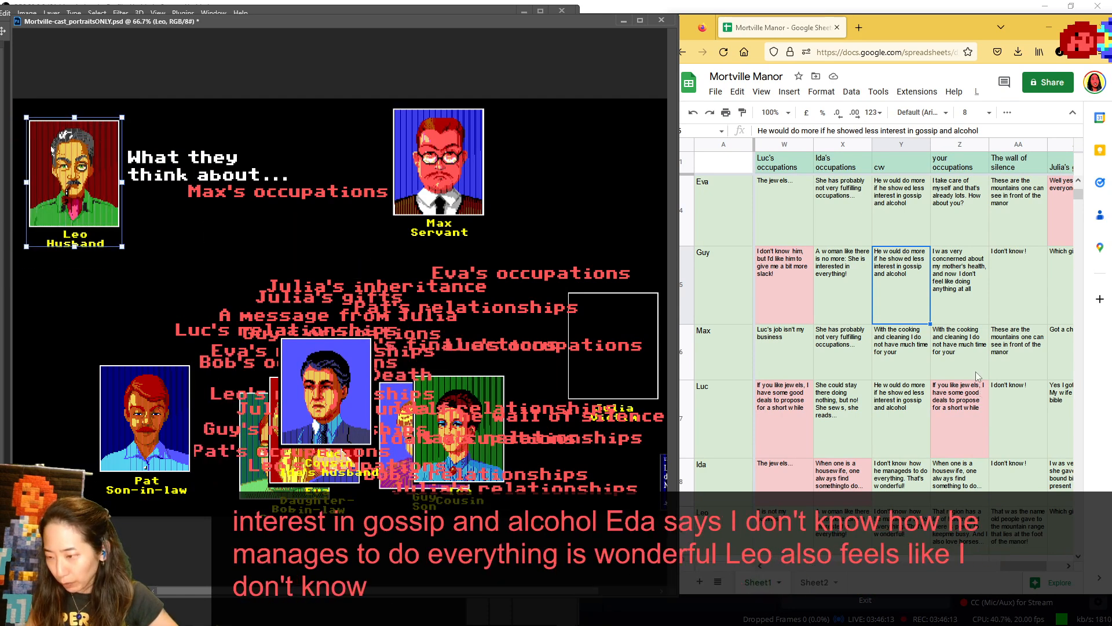
pyautogui.scroll(3, 957, 322)
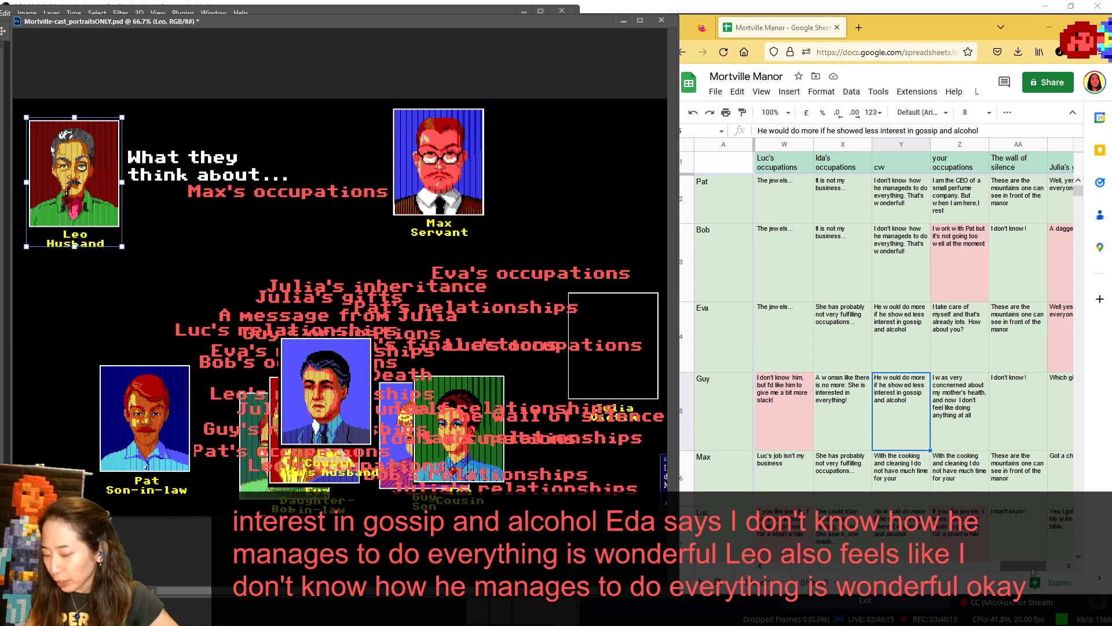
# - Bring the sheet's last columns into view, and set "The wall of silence" as the topic, moving Max aside and Leo back beside Pat
pyautogui.moveTo(1032, 571); pyautogui.dragTo(1051, 573)
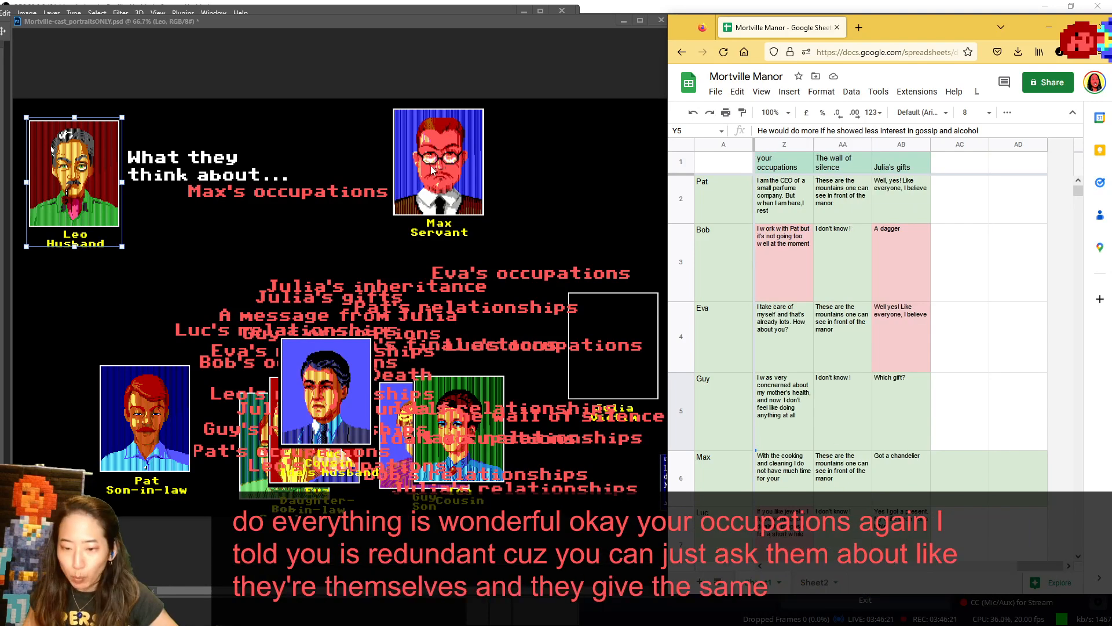
pyautogui.click(582, 325)
pyautogui.moveTo(472, 149); pyautogui.dragTo(611, 166)
pyautogui.moveTo(309, 198); pyautogui.dragTo(575, 355)
pyautogui.moveTo(585, 417); pyautogui.dragTo(355, 193)
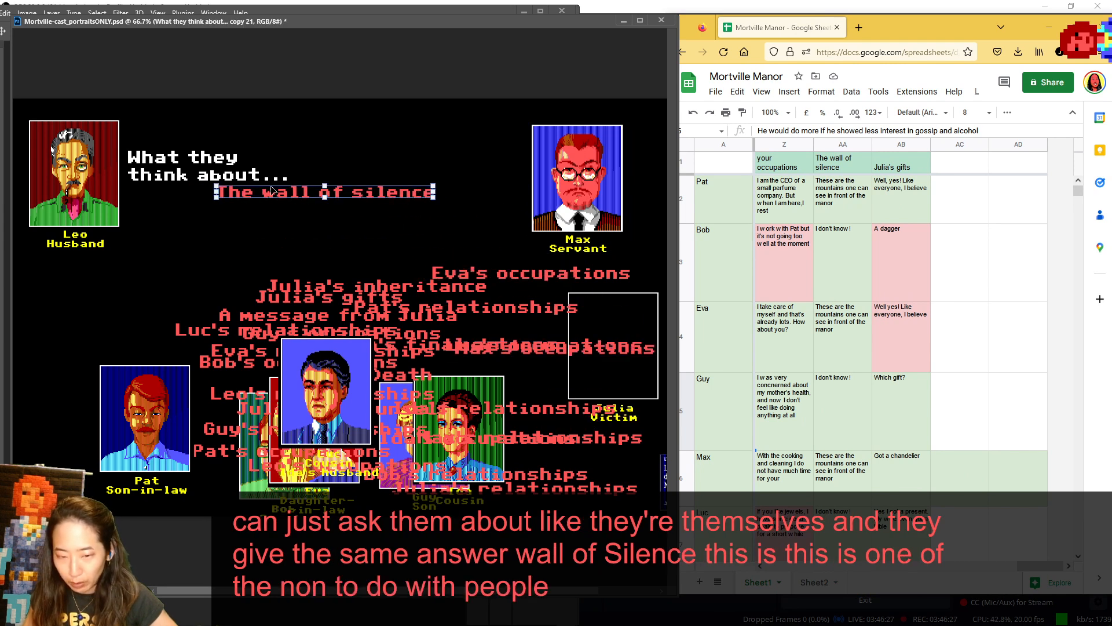
pyautogui.moveTo(89, 187); pyautogui.dragTo(250, 434)
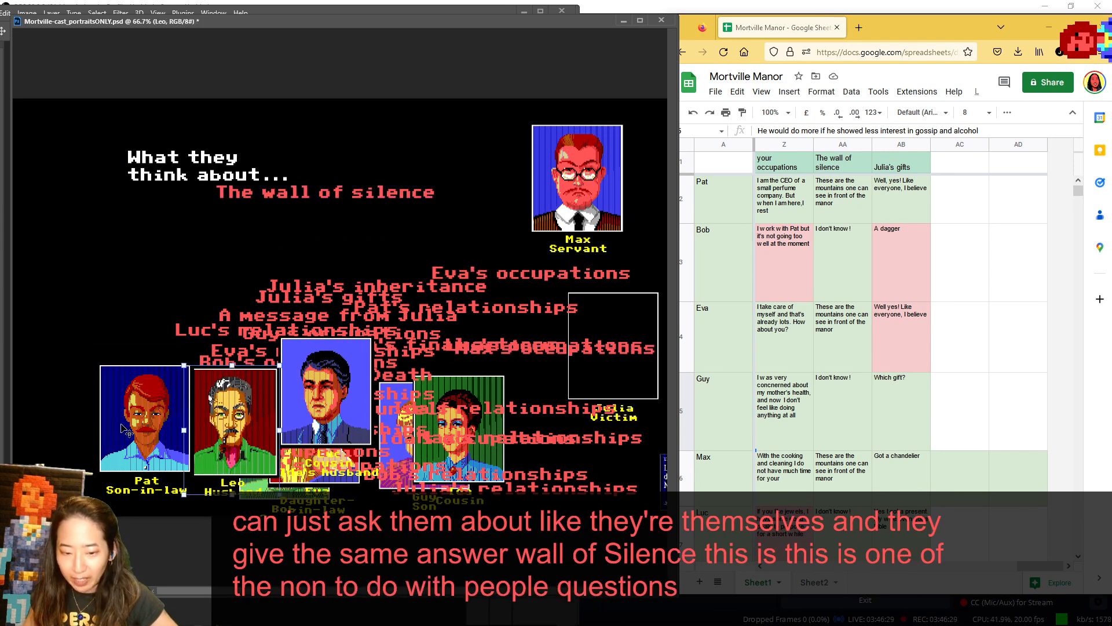
# - Show Pat as speaker for the wall of silence, return him below, and spread Luc, Max and Bob out among the lower portraits
pyautogui.moveTo(124, 429); pyautogui.dragTo(64, 167)
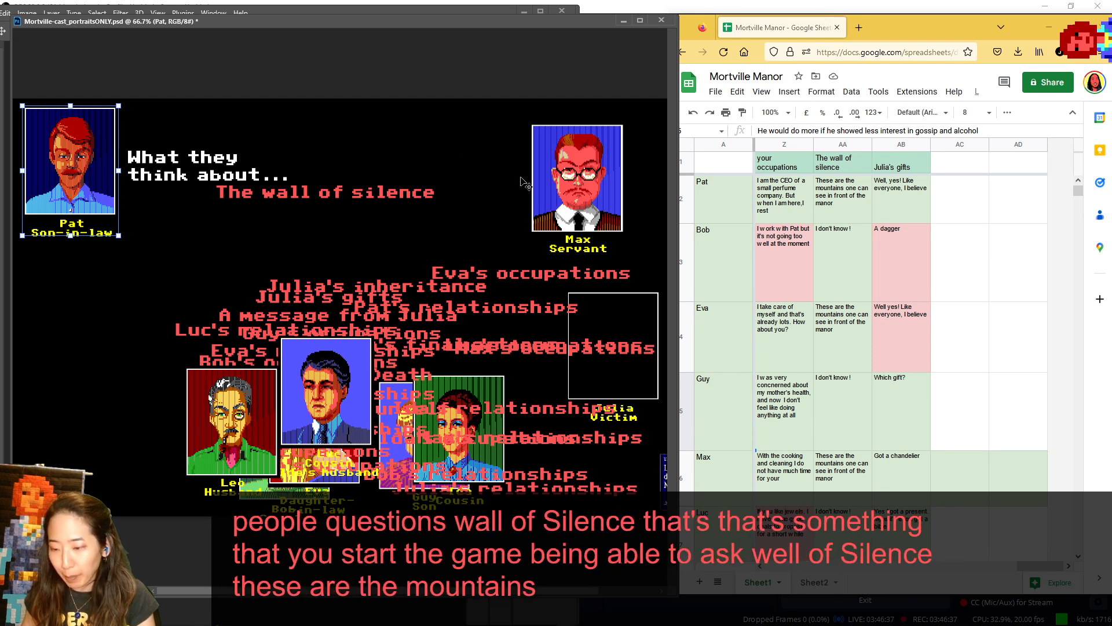
pyautogui.moveTo(143, 174); pyautogui.dragTo(187, 432)
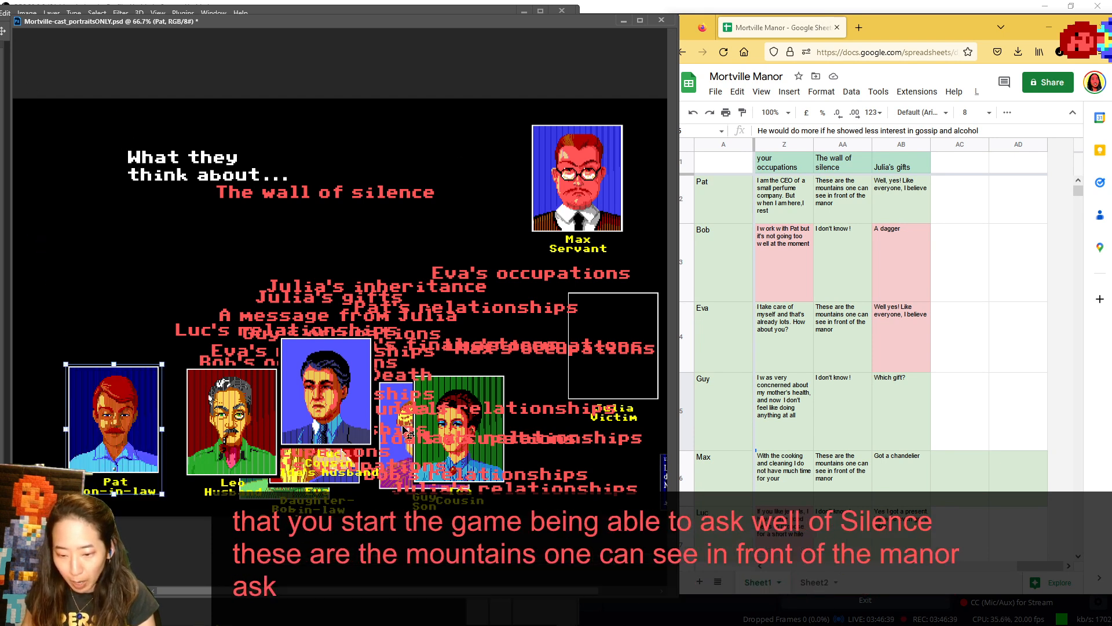
pyautogui.moveTo(346, 422); pyautogui.dragTo(447, 425)
pyautogui.moveTo(578, 180); pyautogui.dragTo(608, 414)
pyautogui.moveTo(271, 486); pyautogui.dragTo(212, 488)
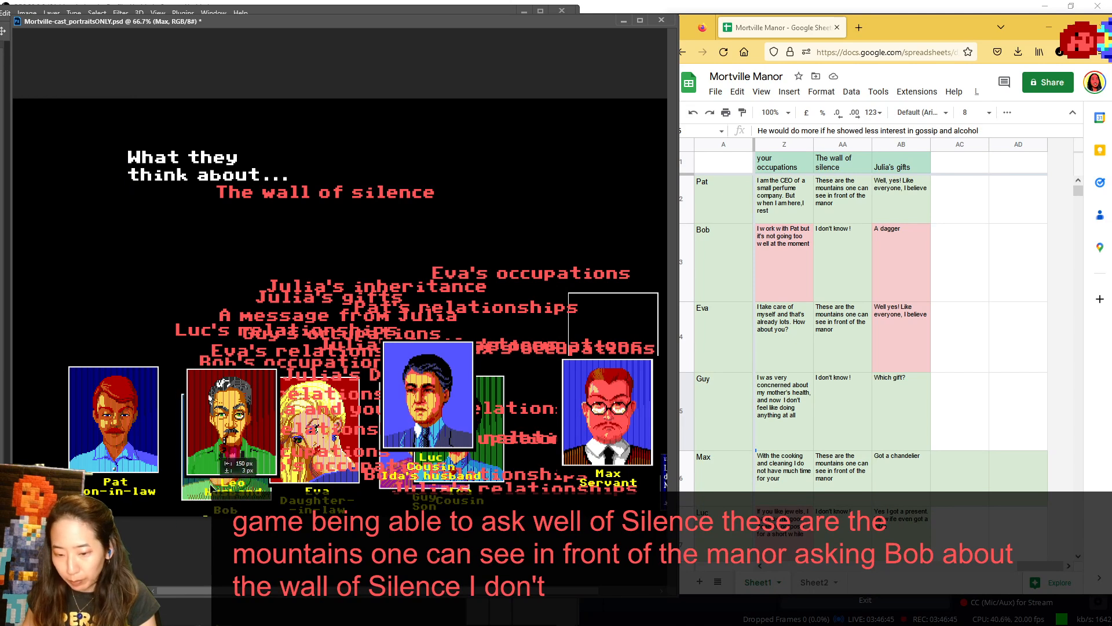
# - Show Eva as speaker for the wall of silence, return her to the lower portraits, and move Leo behind Pat to uncover Bob
pyautogui.moveTo(345, 392); pyautogui.dragTo(94, 128)
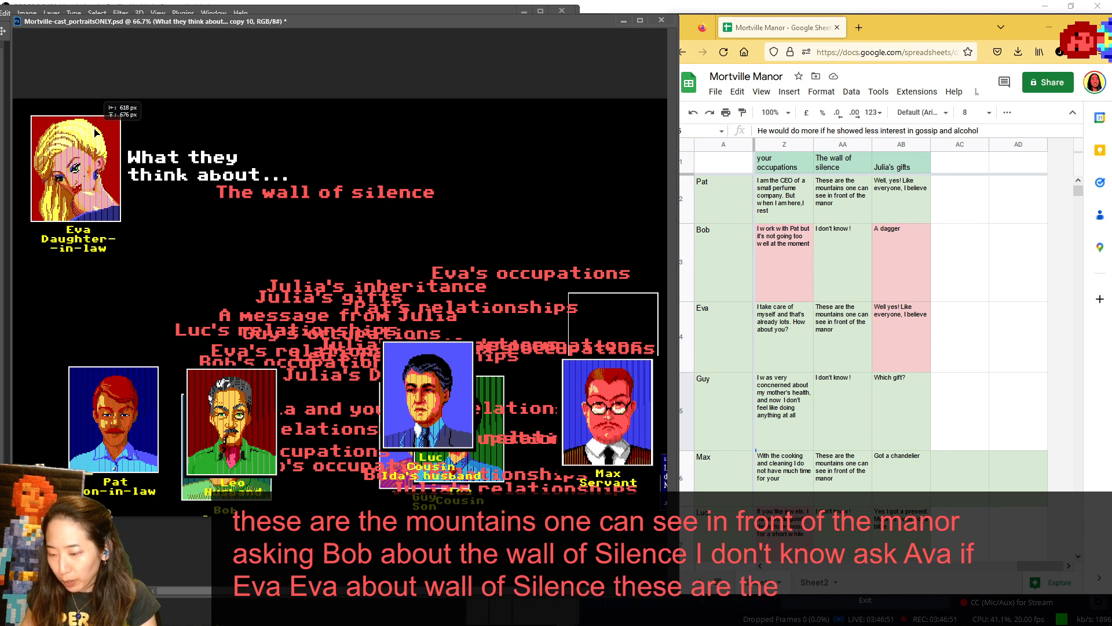
pyautogui.moveTo(96, 132); pyautogui.dragTo(328, 373)
pyautogui.moveTo(236, 444); pyautogui.dragTo(338, 403)
pyautogui.moveTo(342, 365); pyautogui.dragTo(172, 356)
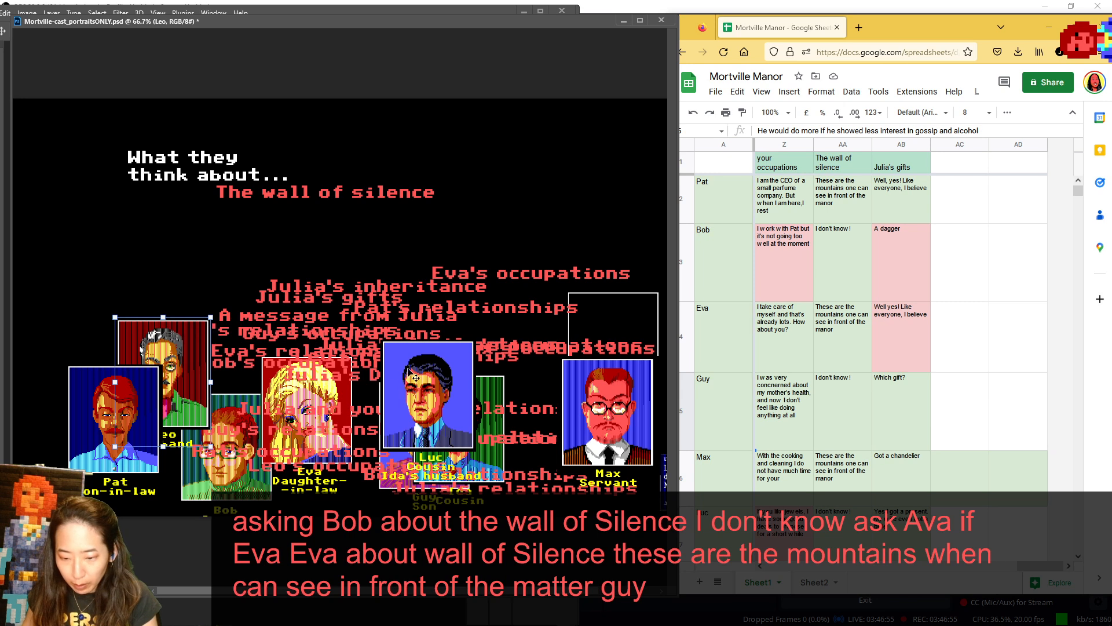
# - Rearrange Guy, Max and Luc above Ida in the lower portraits while bringing their wall of silence answers into view
pyautogui.moveTo(429, 399); pyautogui.dragTo(256, 396)
pyautogui.moveTo(395, 398); pyautogui.dragTo(385, 348)
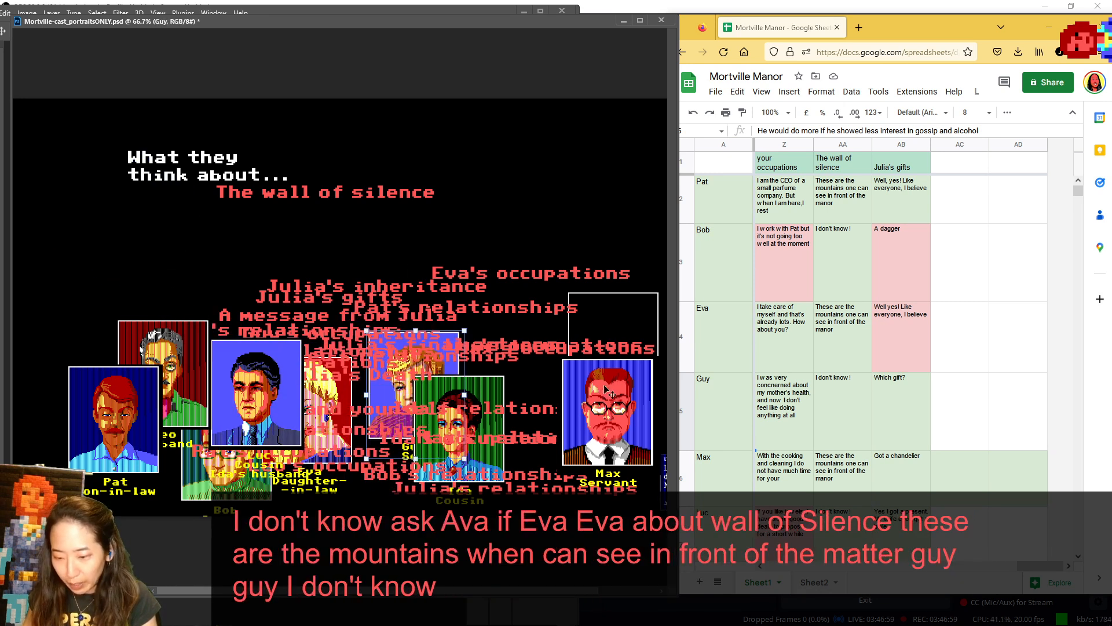
pyautogui.moveTo(623, 395); pyautogui.dragTo(514, 305)
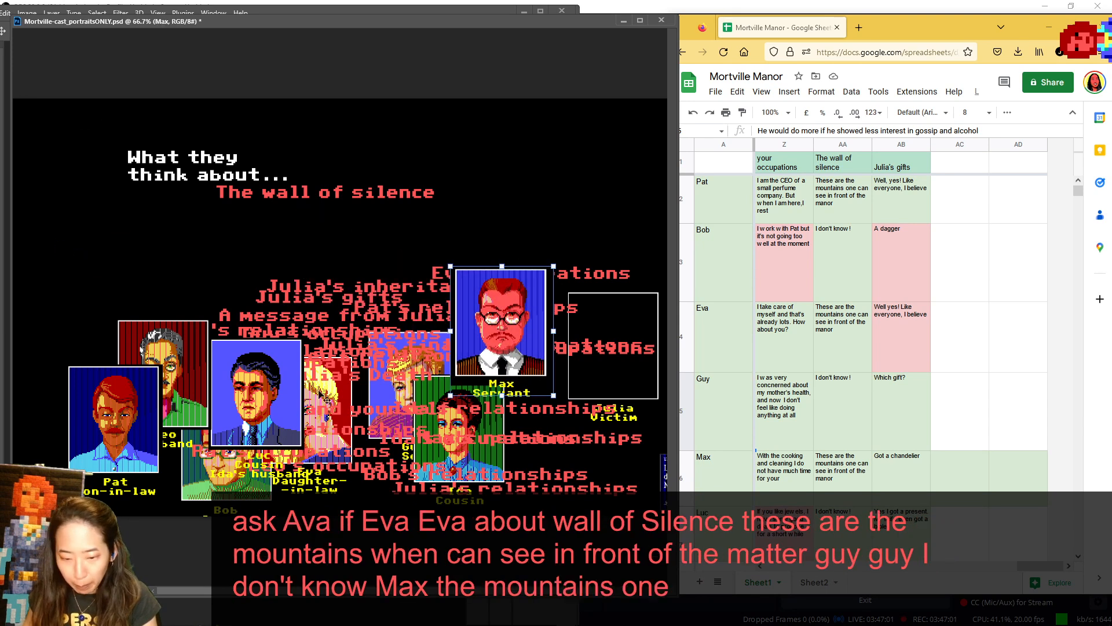
pyautogui.moveTo(256, 397); pyautogui.dragTo(448, 283)
pyautogui.scroll(-2, 812, 323)
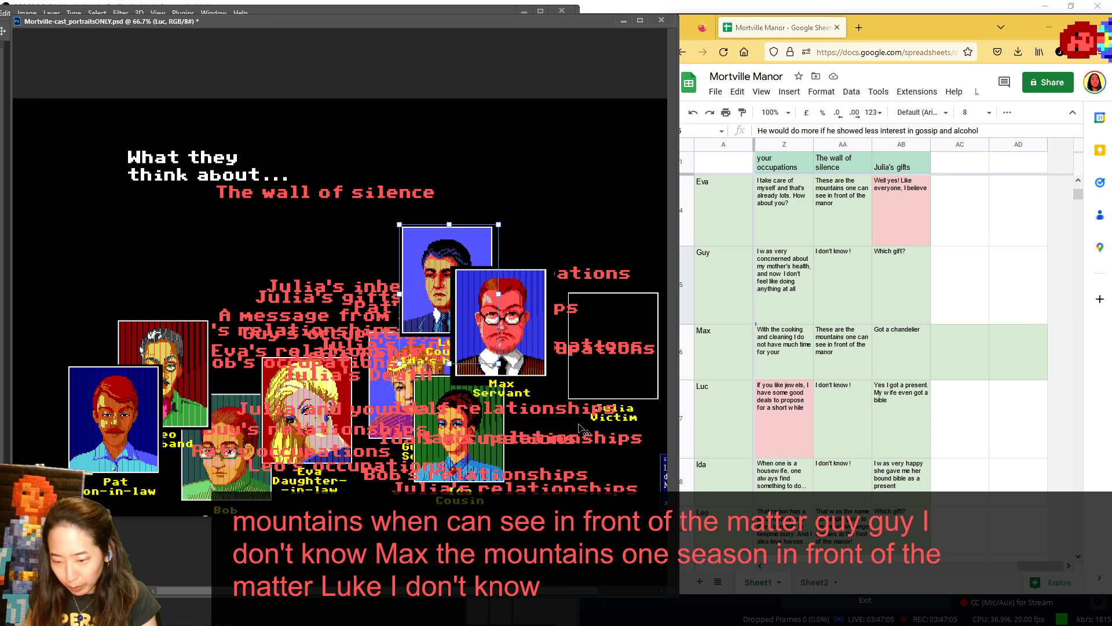
# - Show Leo in the speaker spot for the wall of silence, and return to Pat's row with the "Julia's gifts" column in view
pyautogui.moveTo(162, 357); pyautogui.dragTo(68, 141)
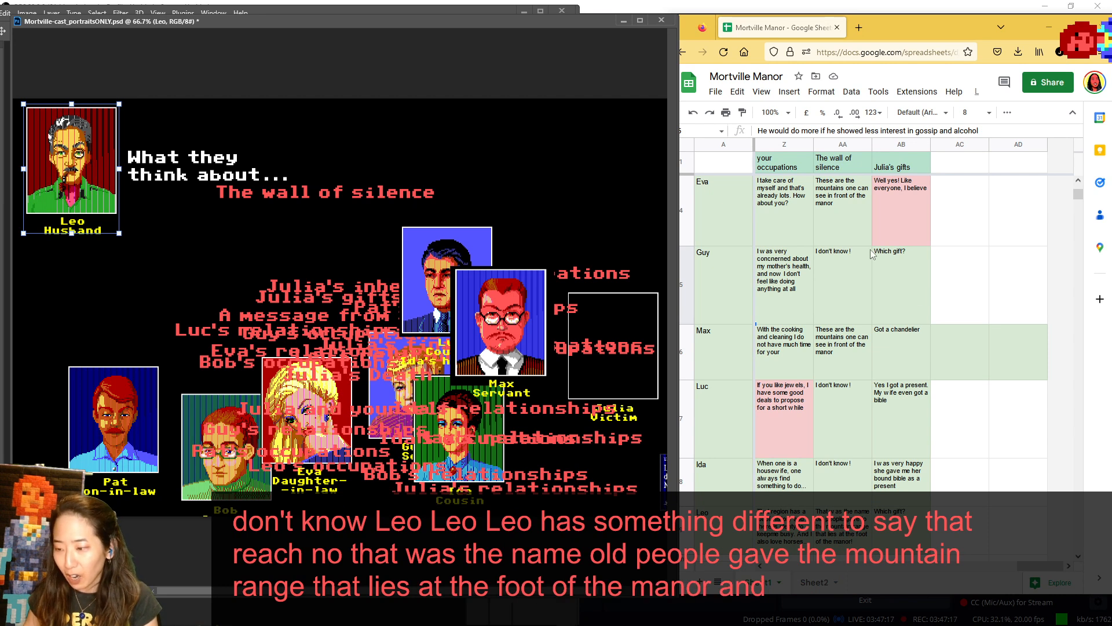
pyautogui.scroll(3, 871, 253)
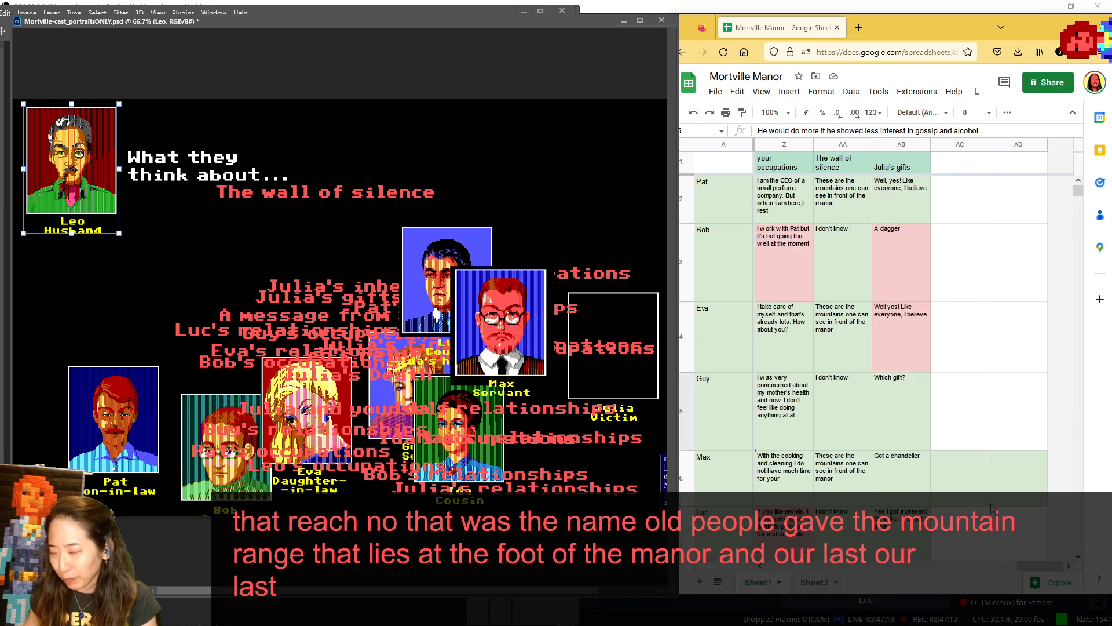
pyautogui.click(1043, 569)
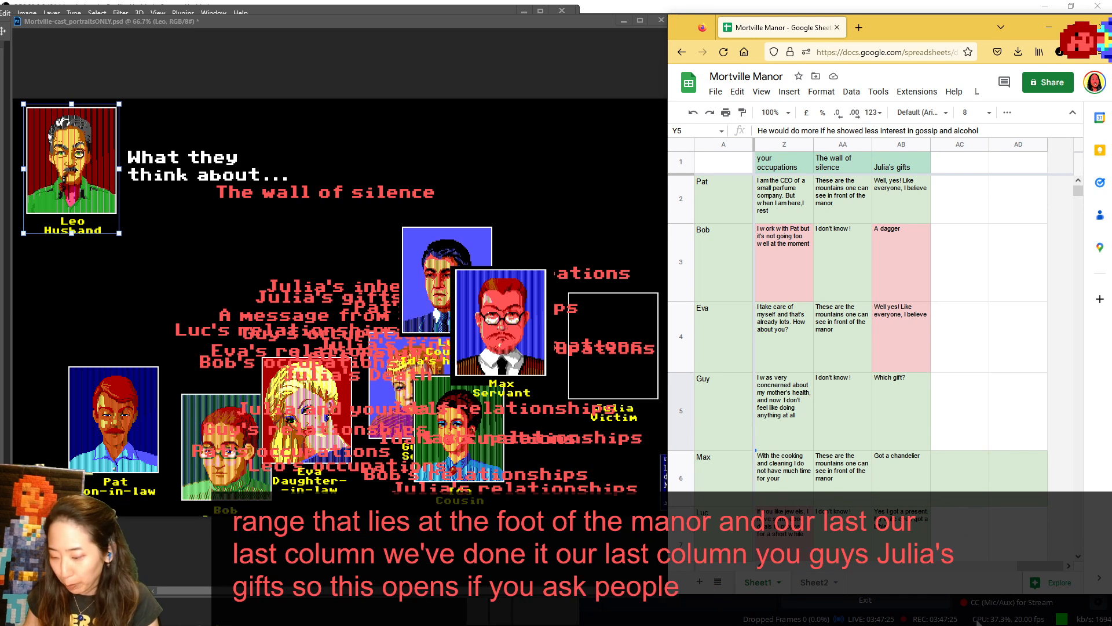
pyautogui.moveTo(1040, 565)
pyautogui.mouseDown()
pyautogui.moveTo(825, 562)
pyautogui.moveTo(1040, 565)
pyautogui.mouseUp()
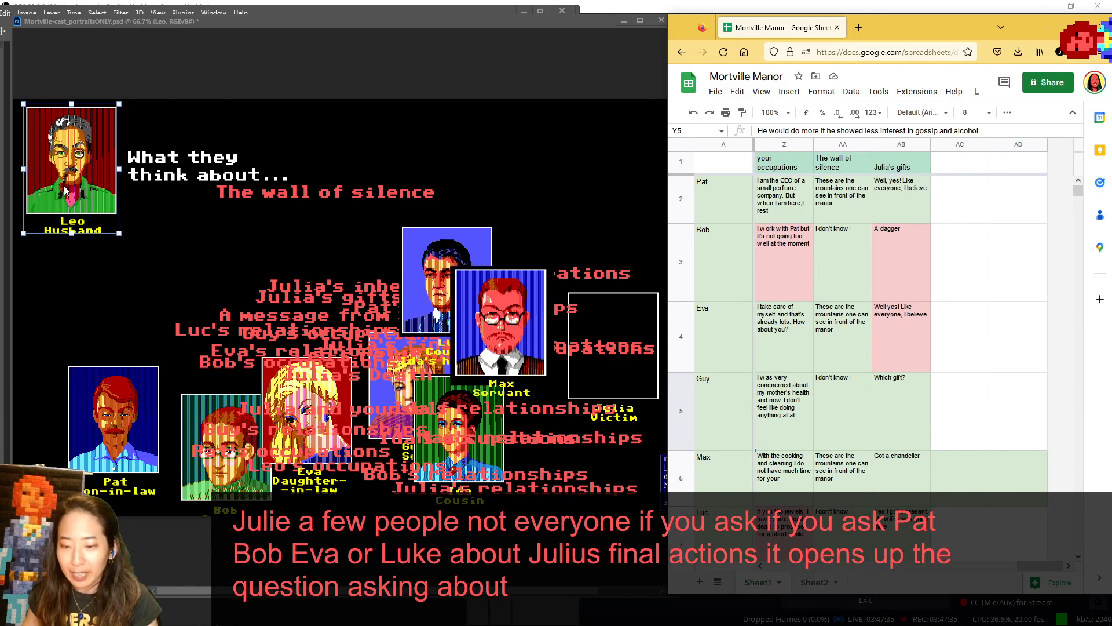
# - Place Julia's empty portrait frame in the subject spot, and move Luc into the space she left
pyautogui.click(646, 376)
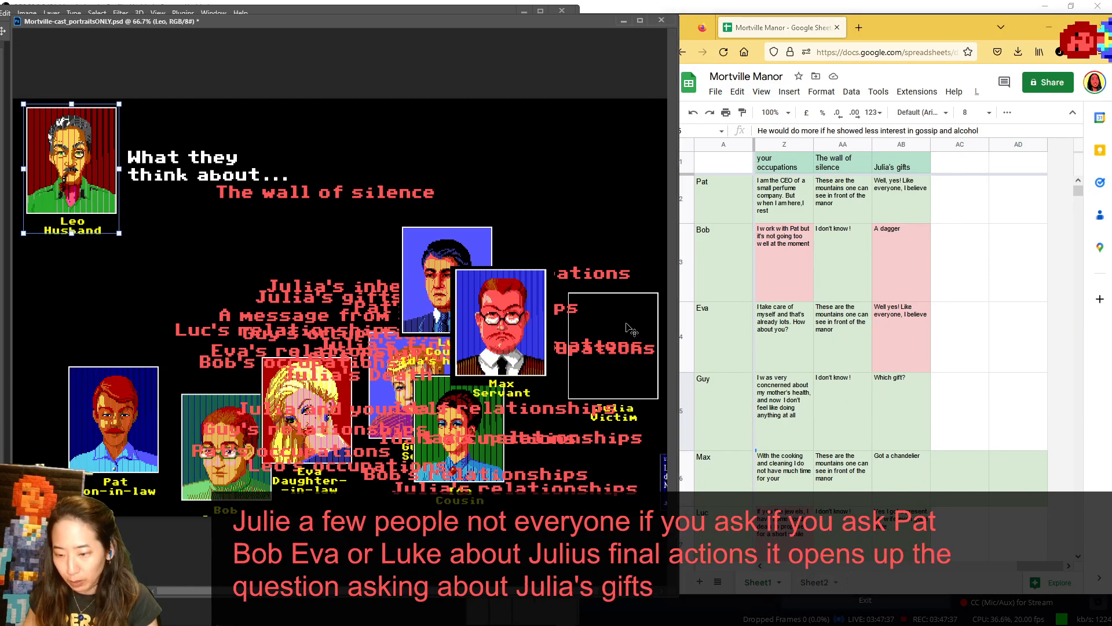
pyautogui.moveTo(645, 364); pyautogui.dragTo(525, 176)
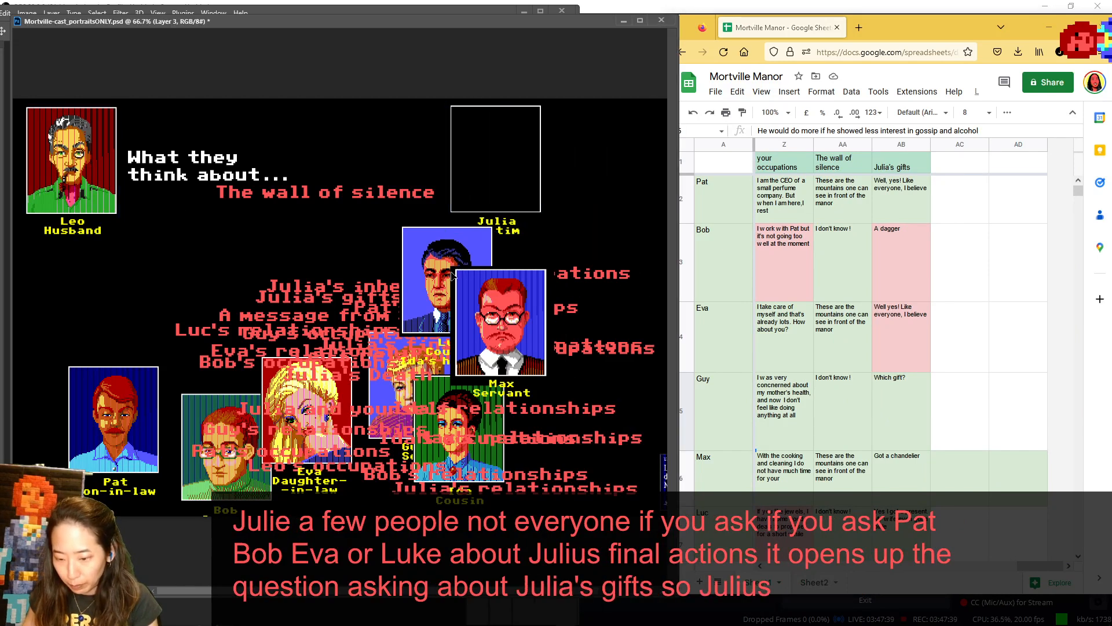
pyautogui.moveTo(455, 267); pyautogui.dragTo(624, 383)
# - Return "The wall of silence" to the lower labels, and move Max over Eva and "Max's occupations" up to clear the area
pyautogui.click(358, 192)
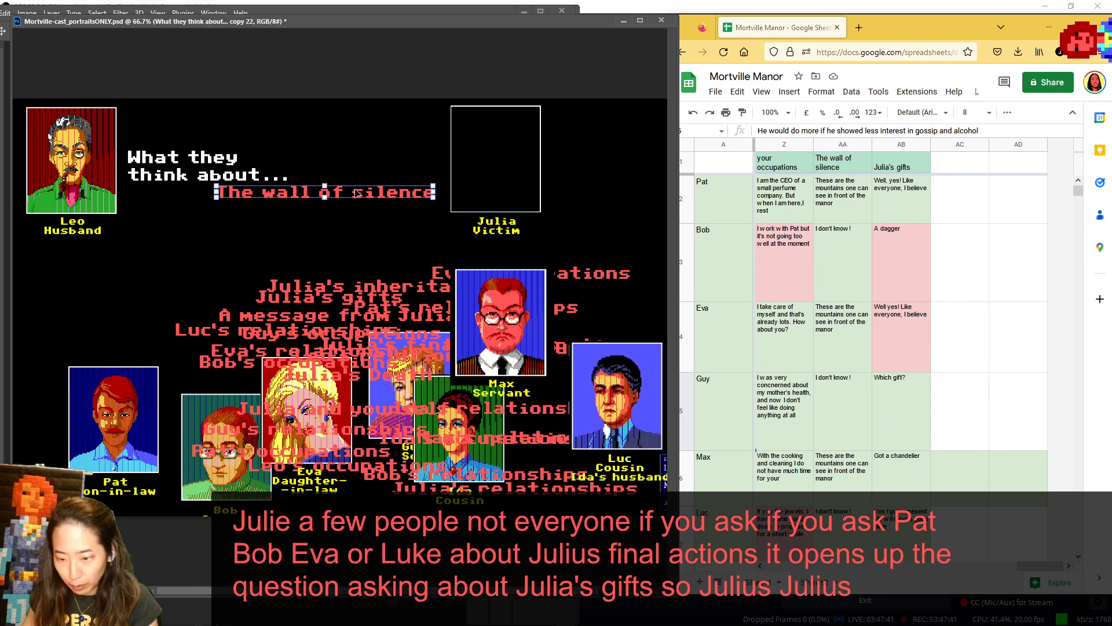
pyautogui.moveTo(362, 193); pyautogui.dragTo(388, 439)
pyautogui.moveTo(513, 326); pyautogui.dragTo(298, 343)
pyautogui.moveTo(541, 350); pyautogui.dragTo(551, 316)
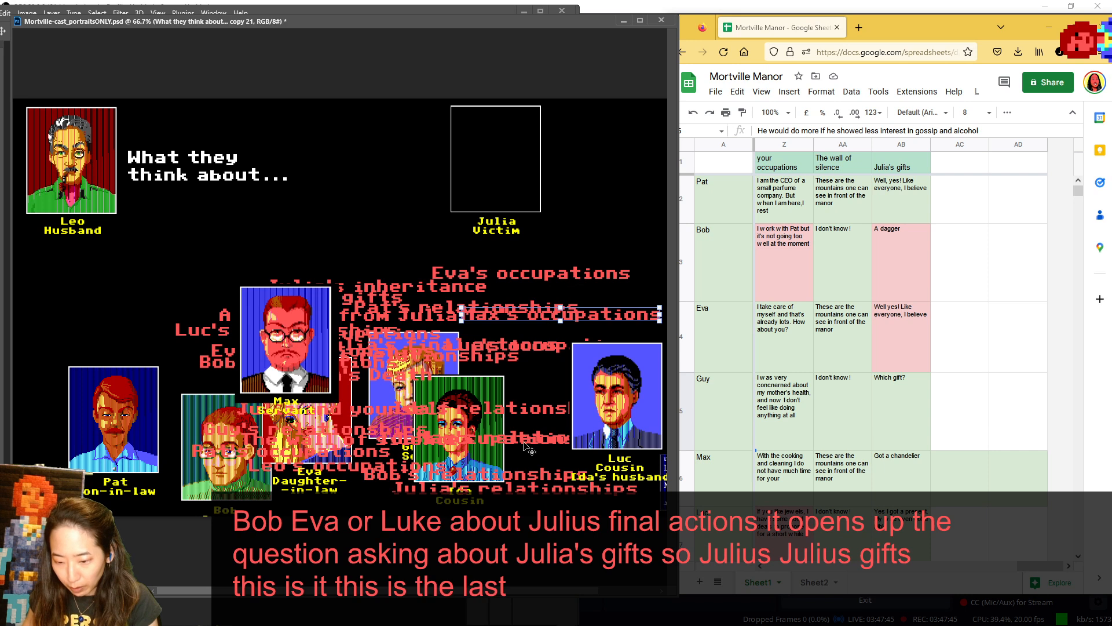
# - Move Luc over Eva and Max to the far side of the lower portraits, and place "Julia's gifts" under "What they think about..."
pyautogui.moveTo(513, 439); pyautogui.dragTo(508, 399)
pyautogui.click(484, 464)
pyautogui.moveTo(509, 472); pyautogui.dragTo(467, 470)
pyautogui.moveTo(626, 407); pyautogui.dragTo(287, 398)
pyautogui.moveTo(284, 348); pyautogui.dragTo(569, 438)
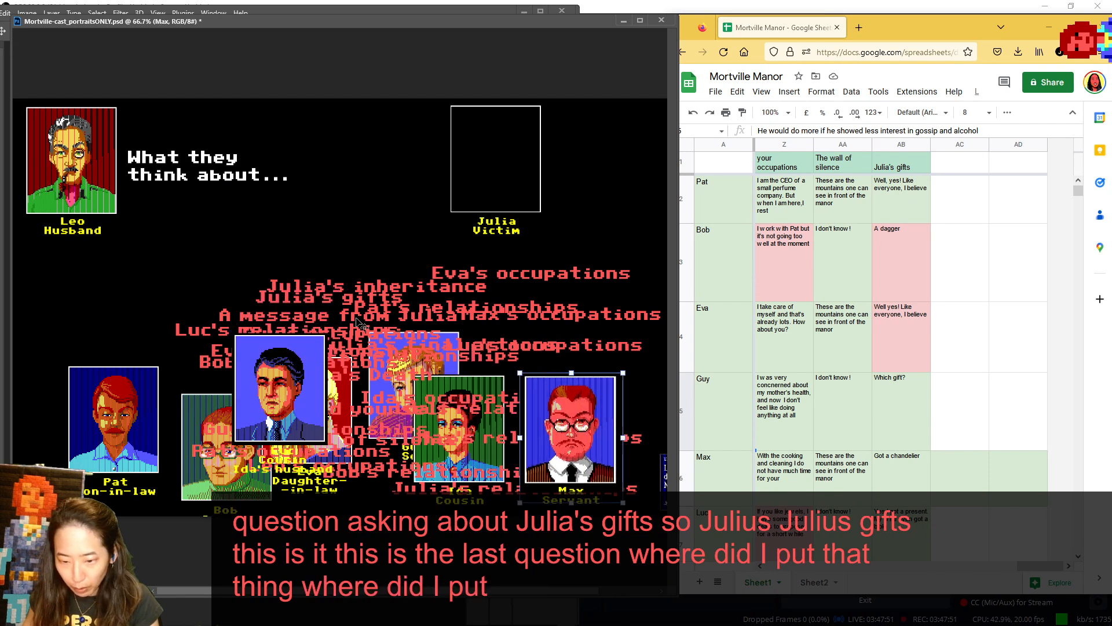
pyautogui.moveTo(309, 299); pyautogui.dragTo(312, 200)
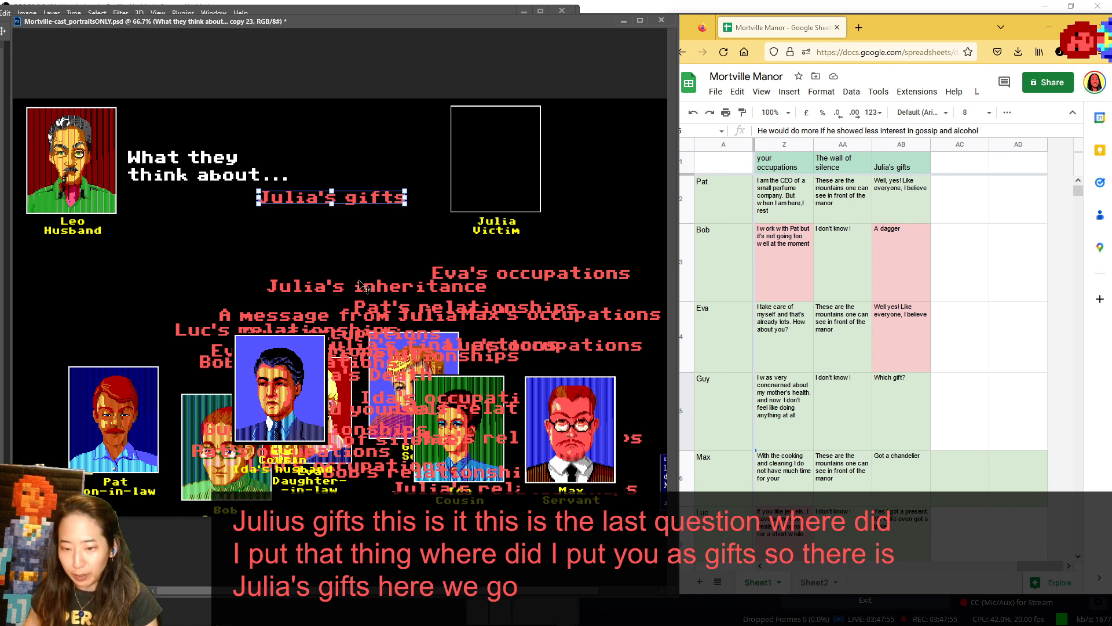
pyautogui.click(325, 225)
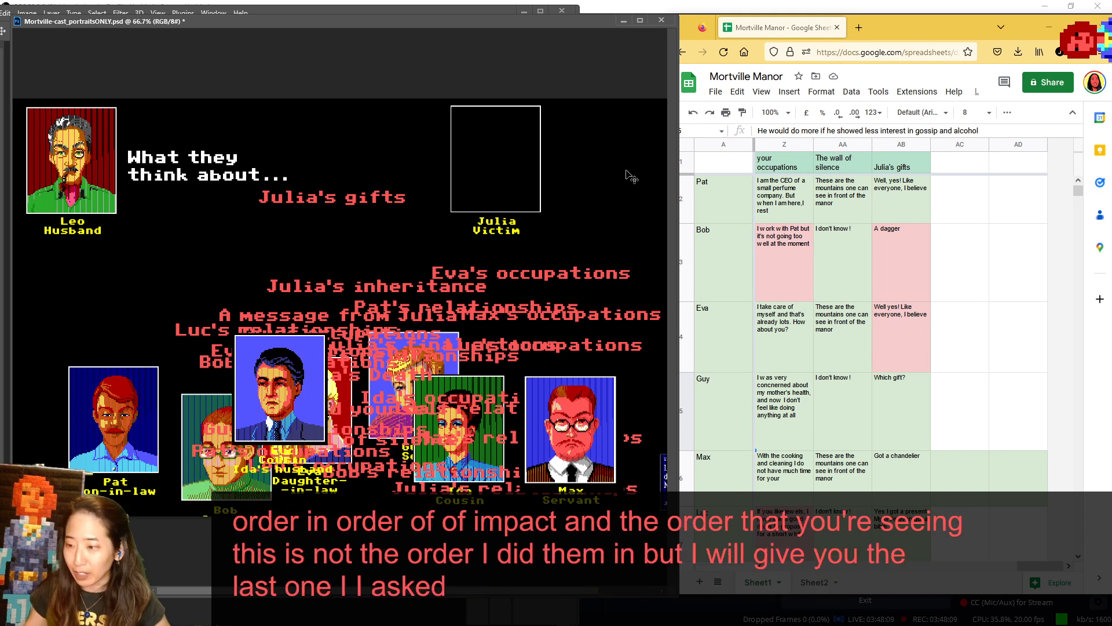
# - Shrink the spreadsheet page to 67% zoom so every character's row fits in view alongside the "Julia's gifts" column
pyautogui.click(919, 30)
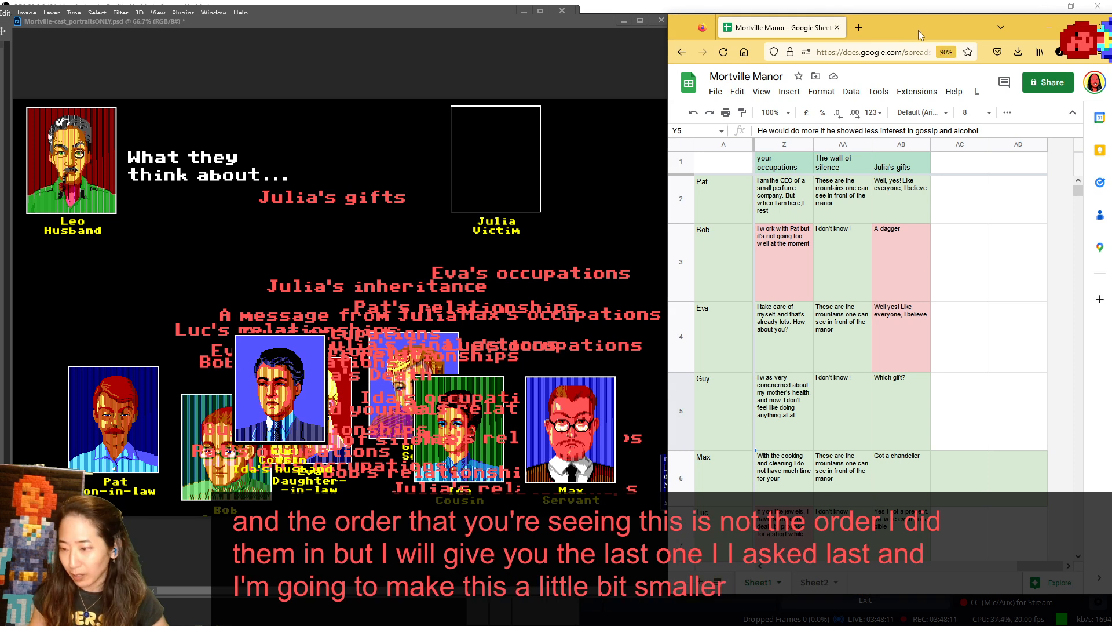
pyautogui.moveTo(919, 30); pyautogui.dragTo(928, 28)
pyautogui.hotkey('ctrl', '-')
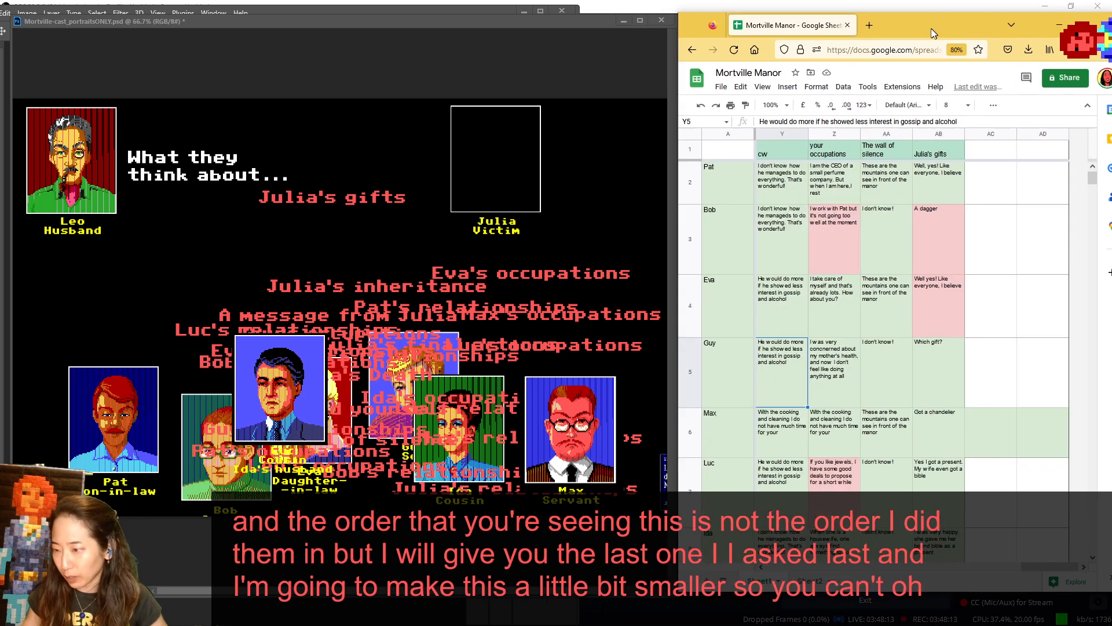
pyautogui.hotkey('ctrl', '-')
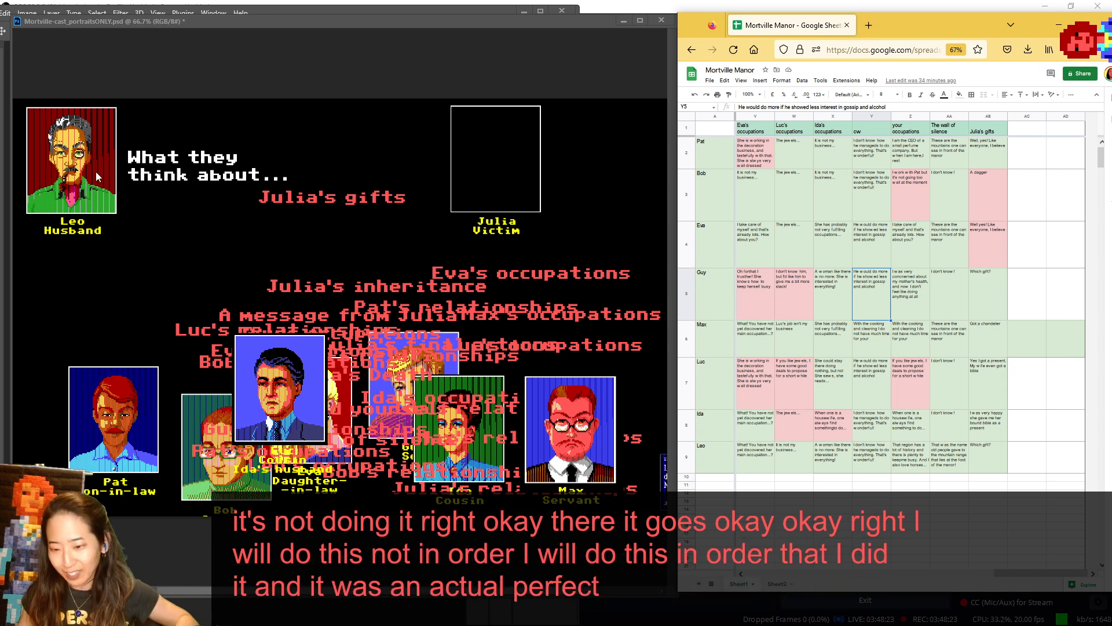
# - Return Leo to the lower portraits, and show Pat and Eva one after the other in the speaker spot for Julia's gifts
pyautogui.moveTo(89, 160); pyautogui.dragTo(224, 428)
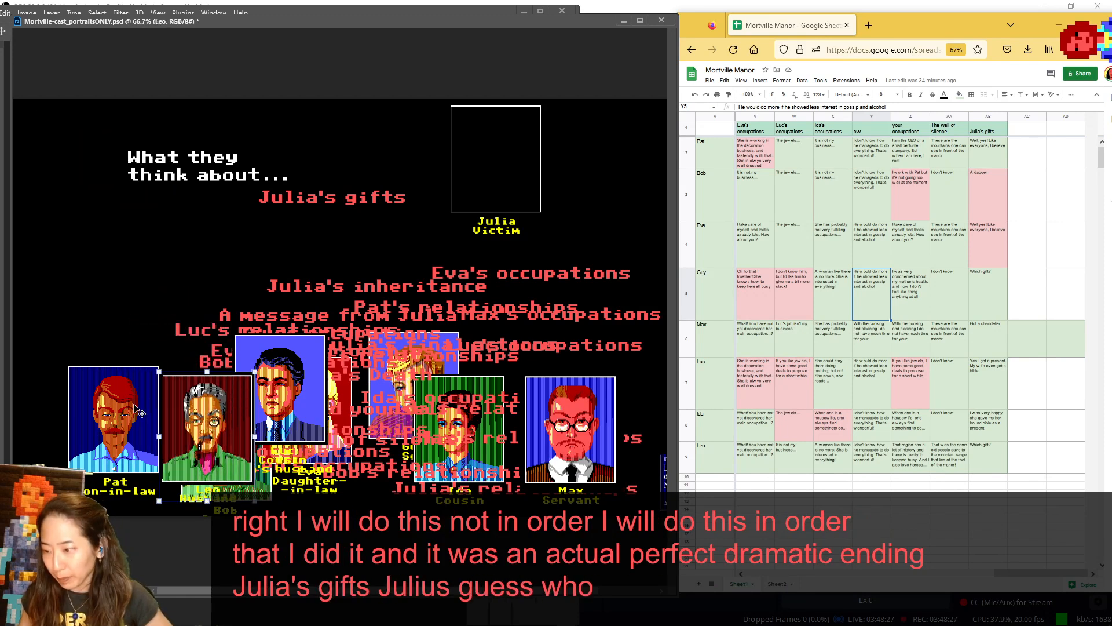
pyautogui.moveTo(119, 418); pyautogui.dragTo(75, 161)
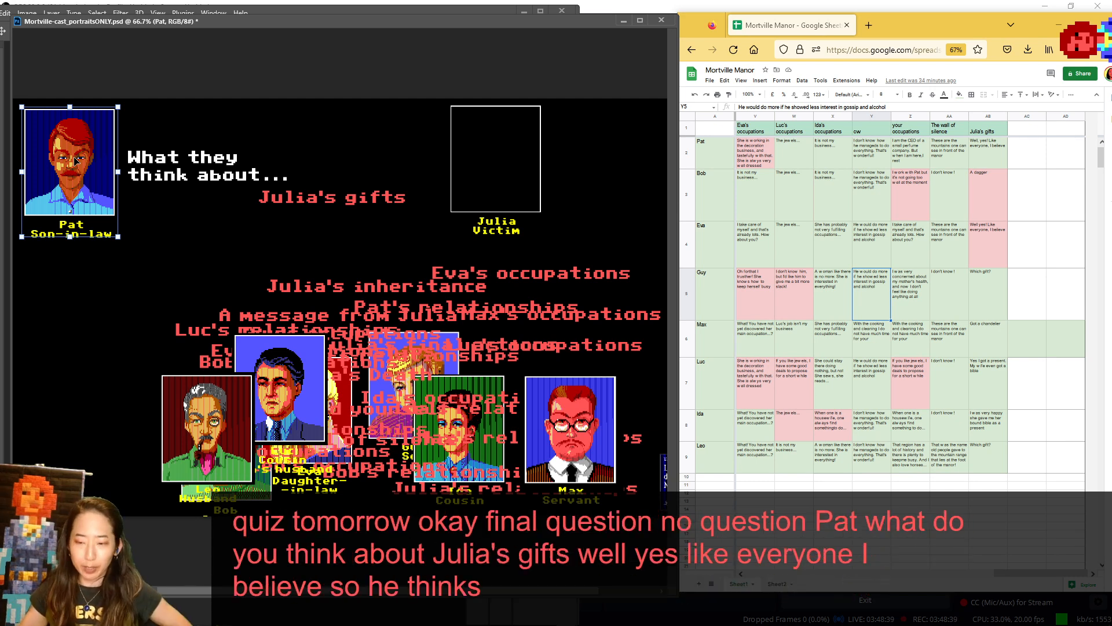
pyautogui.moveTo(76, 161); pyautogui.dragTo(93, 439)
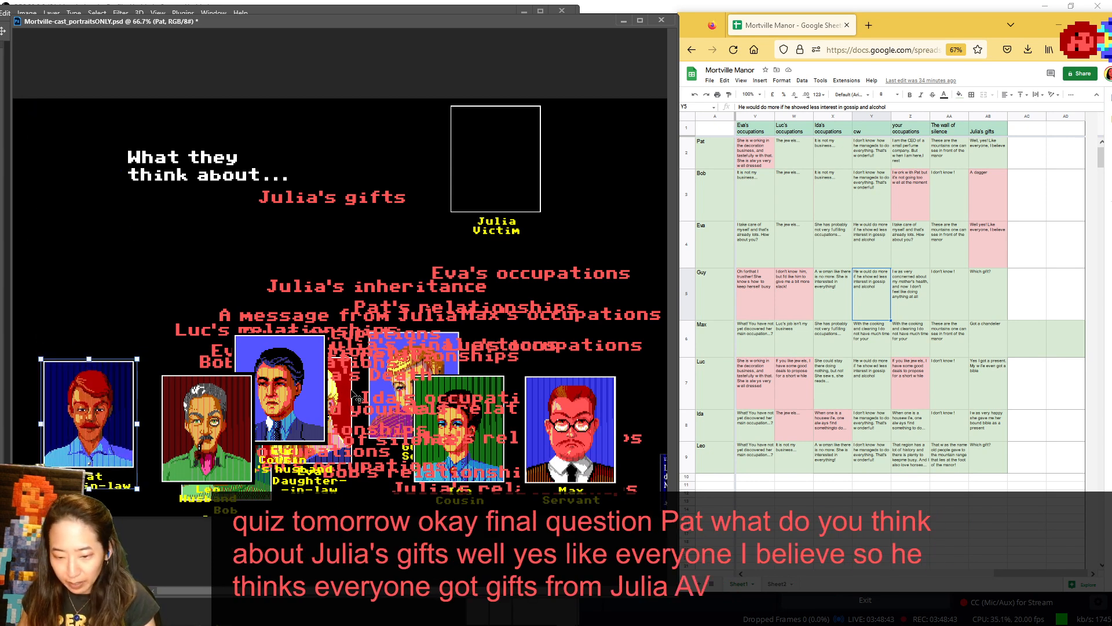
pyautogui.moveTo(357, 398); pyautogui.dragTo(105, 150)
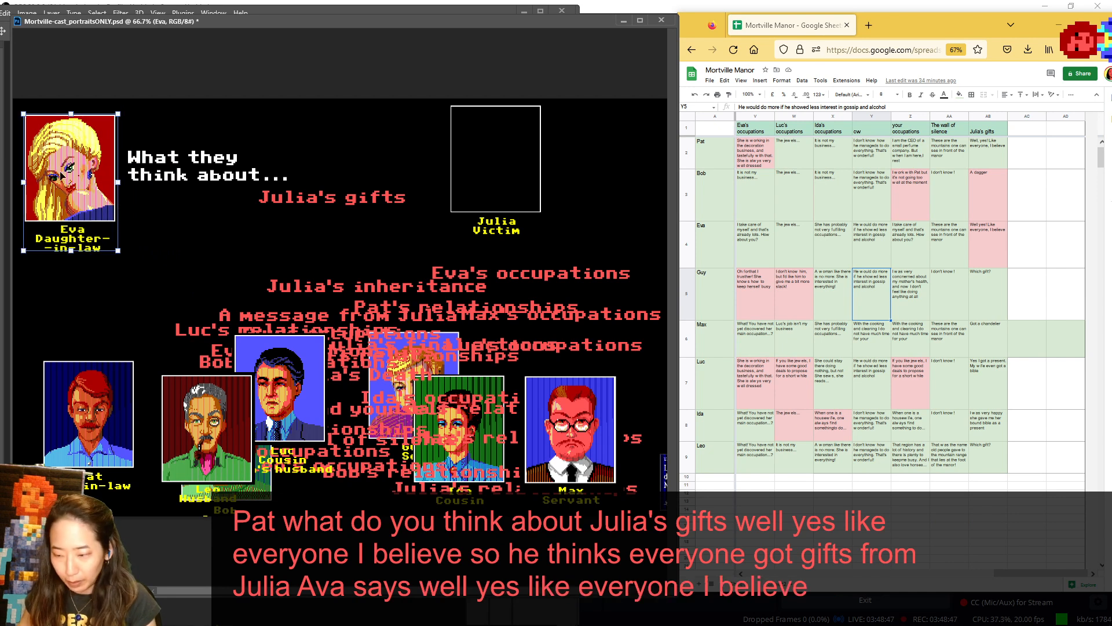
pyautogui.moveTo(62, 182); pyautogui.dragTo(293, 494)
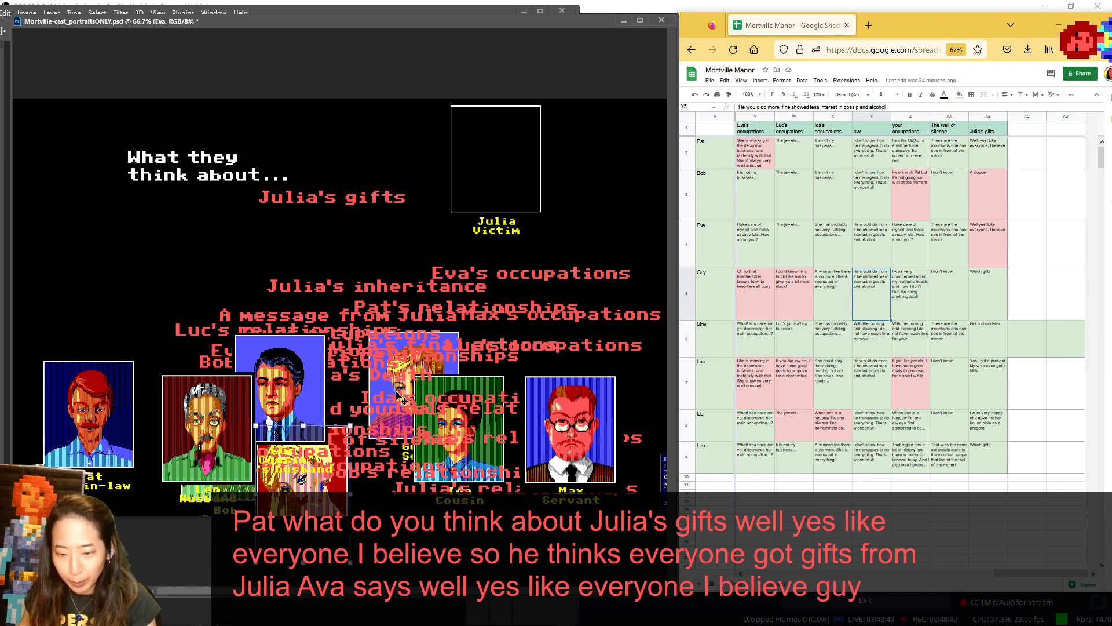
# - Show Guy and Max in turn in the speaker spot for Julia's gifts, returning each to the lower portraits
pyautogui.moveTo(399, 389); pyautogui.dragTo(52, 166)
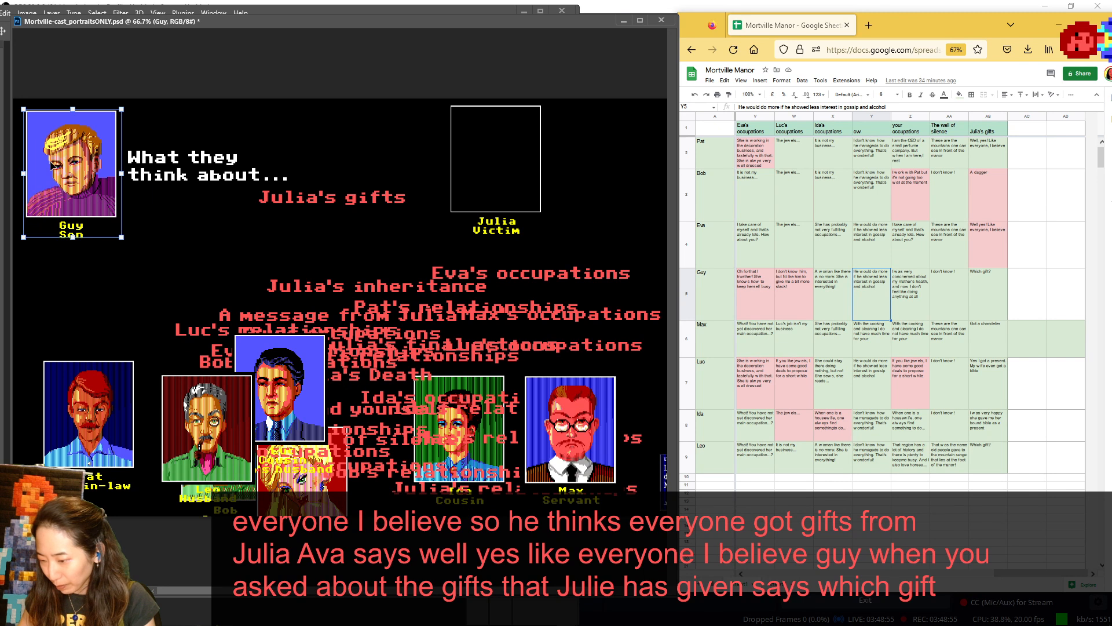
pyautogui.moveTo(58, 149); pyautogui.dragTo(125, 388)
pyautogui.moveTo(565, 404); pyautogui.dragTo(55, 136)
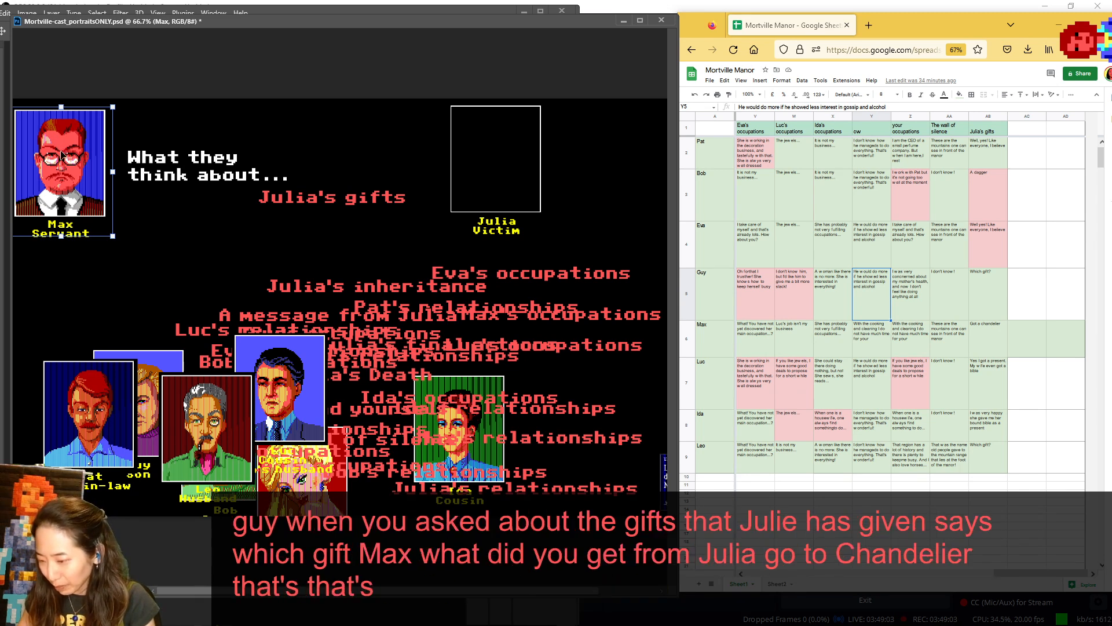
pyautogui.moveTo(18, 162); pyautogui.dragTo(497, 373)
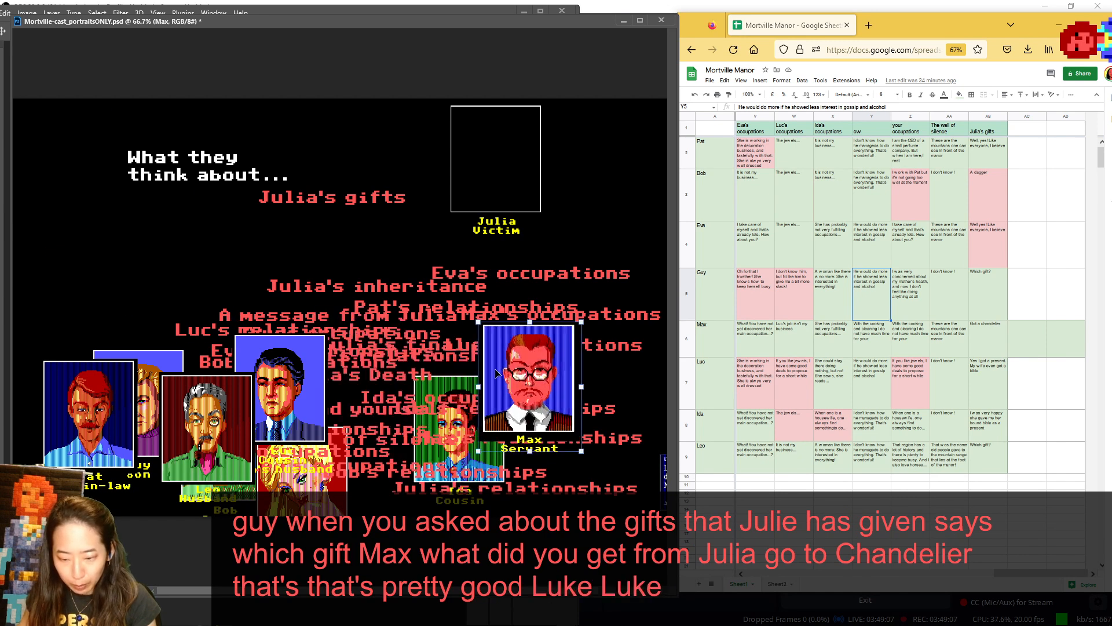
# - Show Luc and his wife Ida in turn in the speaker spot for Julia's gifts, returning both to the lower portraits
pyautogui.moveTo(267, 377); pyautogui.dragTo(65, 152)
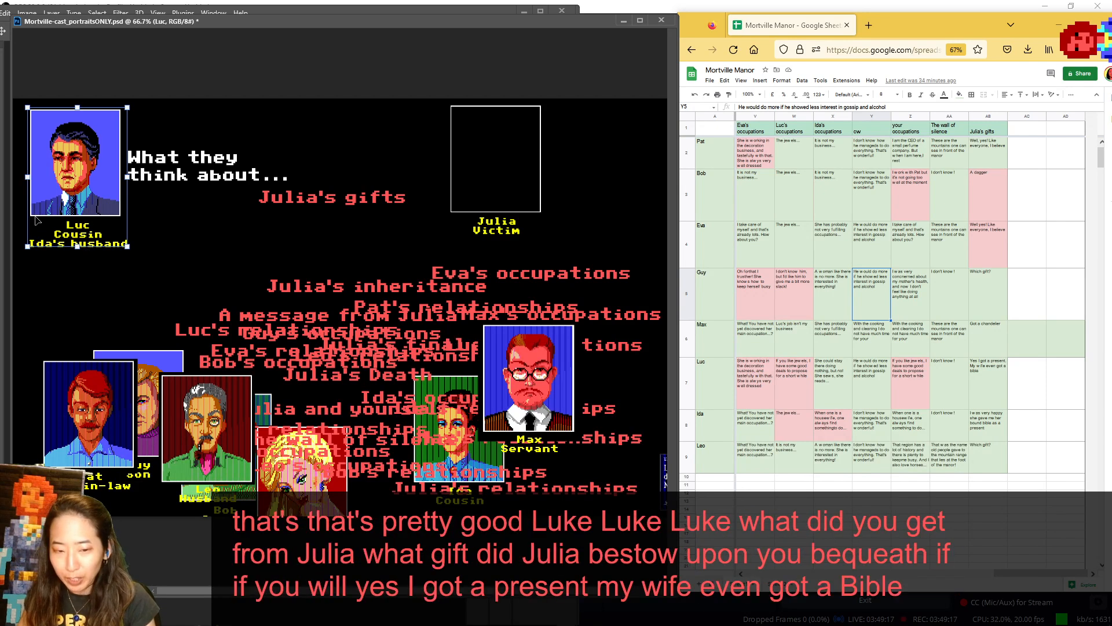
pyautogui.moveTo(69, 194); pyautogui.dragTo(329, 436)
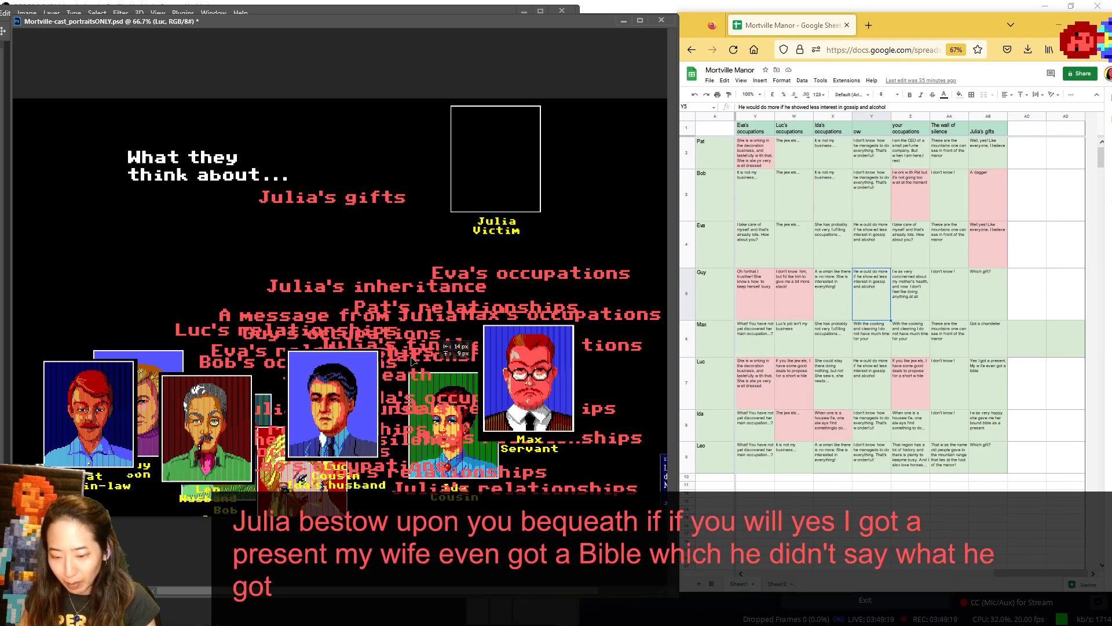
pyautogui.moveTo(457, 391); pyautogui.dragTo(68, 131)
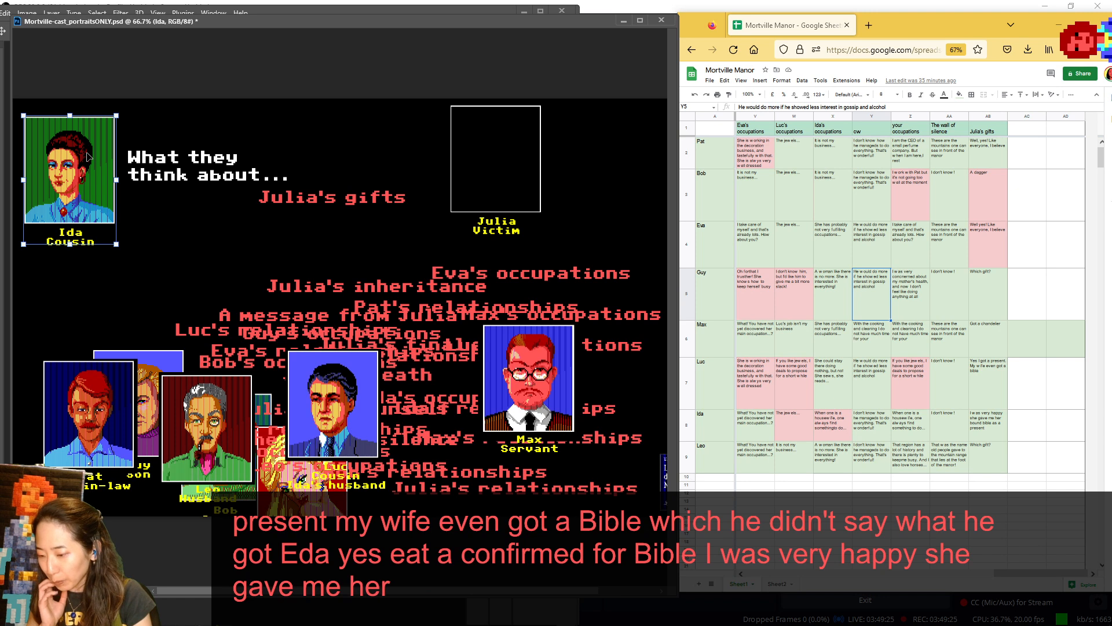
pyautogui.moveTo(64, 84); pyautogui.dragTo(342, 281)
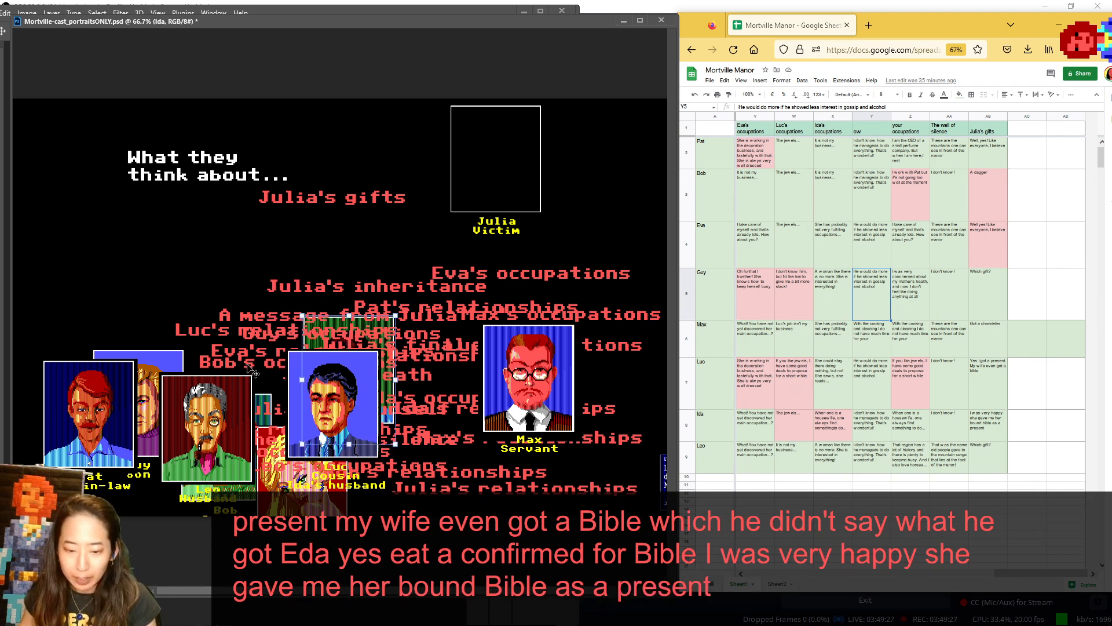
# - Show Leo in the speaker spot for Julia's gifts, move him behind Pat, and put Bob in his place
pyautogui.moveTo(223, 400); pyautogui.dragTo(79, 139)
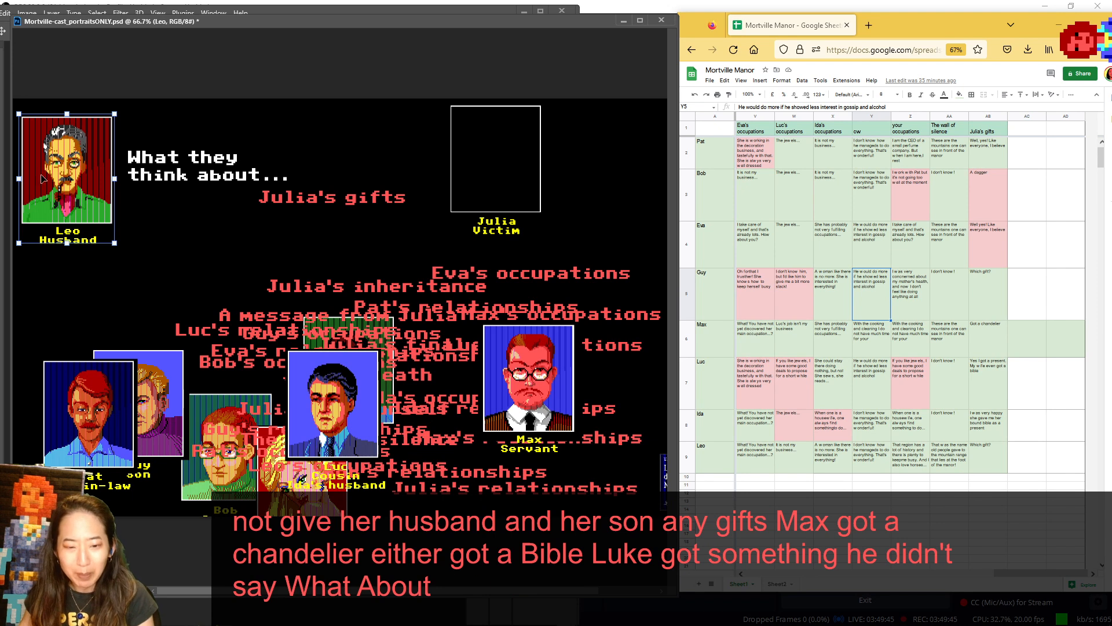
pyautogui.moveTo(55, 185); pyautogui.dragTo(79, 397)
pyautogui.moveTo(210, 436); pyautogui.dragTo(87, 233)
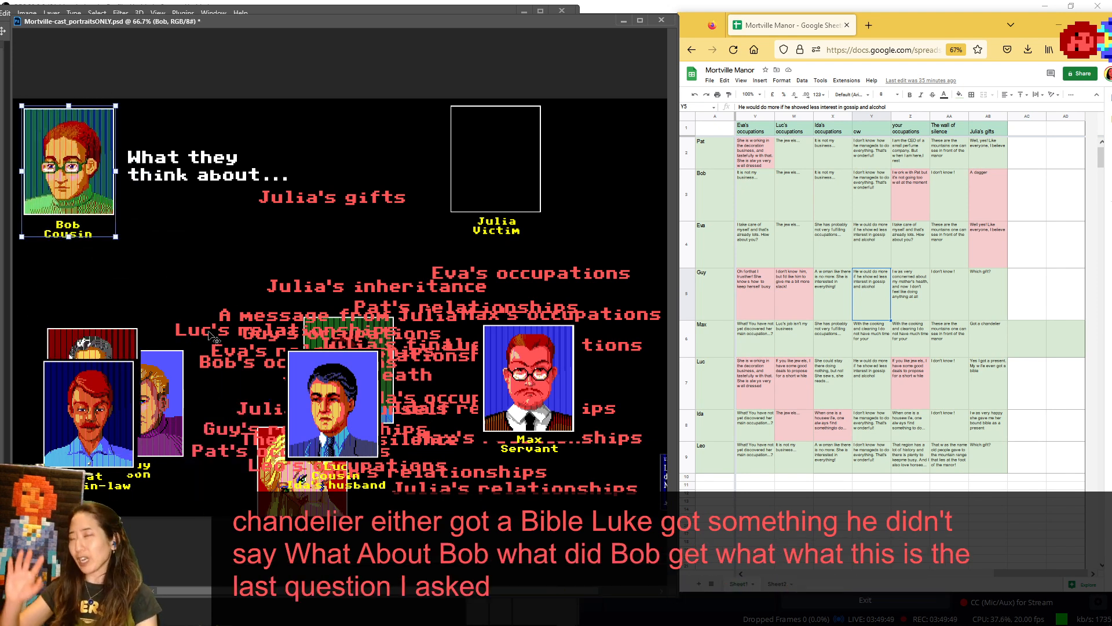